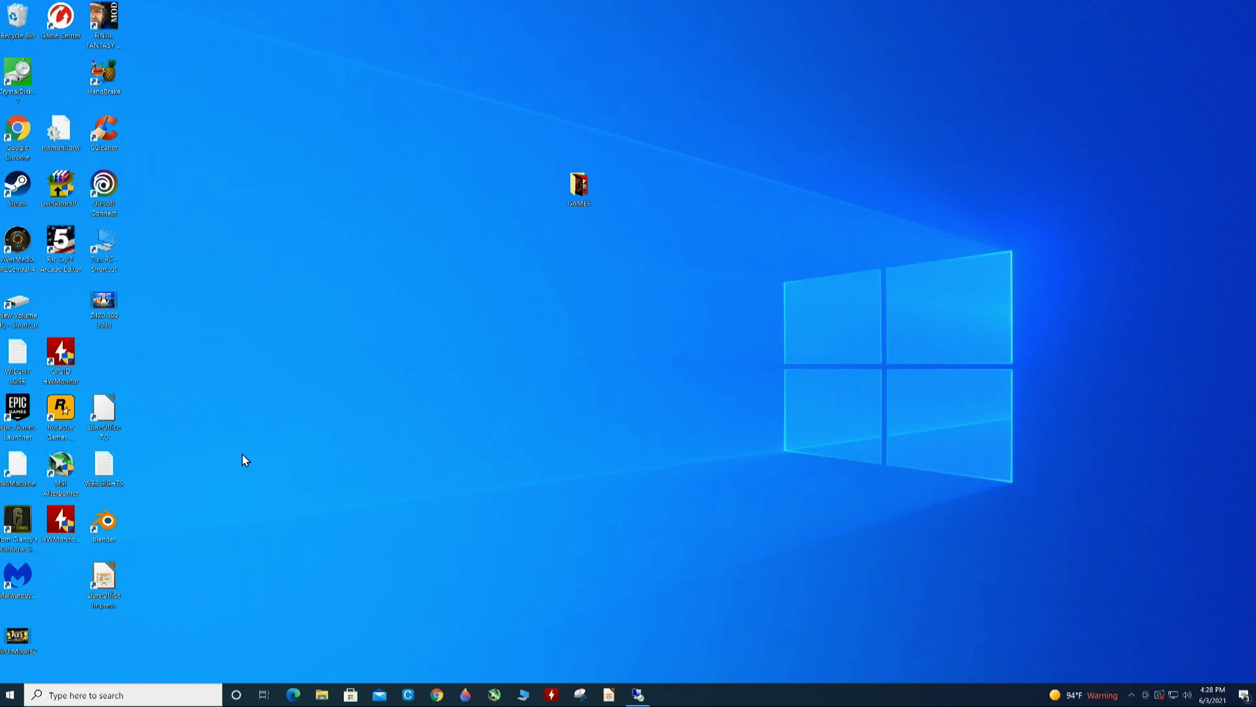
# Switch to the Z420-SERVER remote desktop session and shrink it from full screen to a window over the local desktop.
pyautogui.click(639, 697)
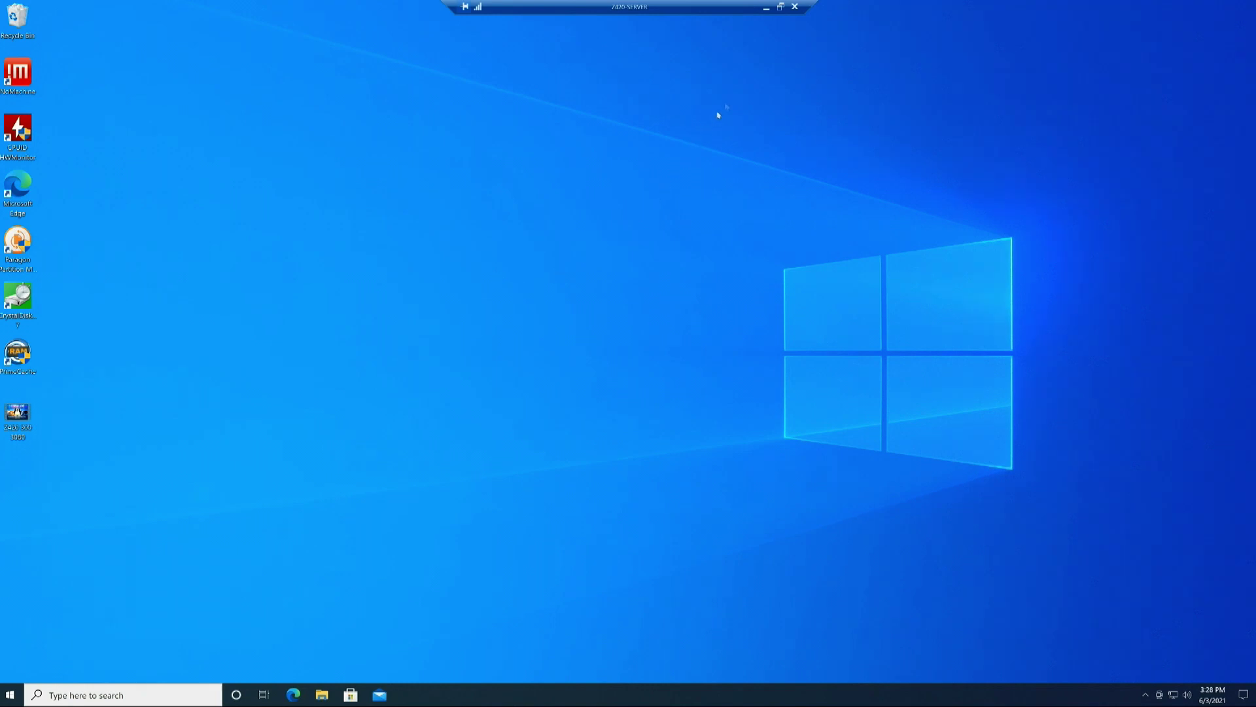
pyautogui.click(780, 7)
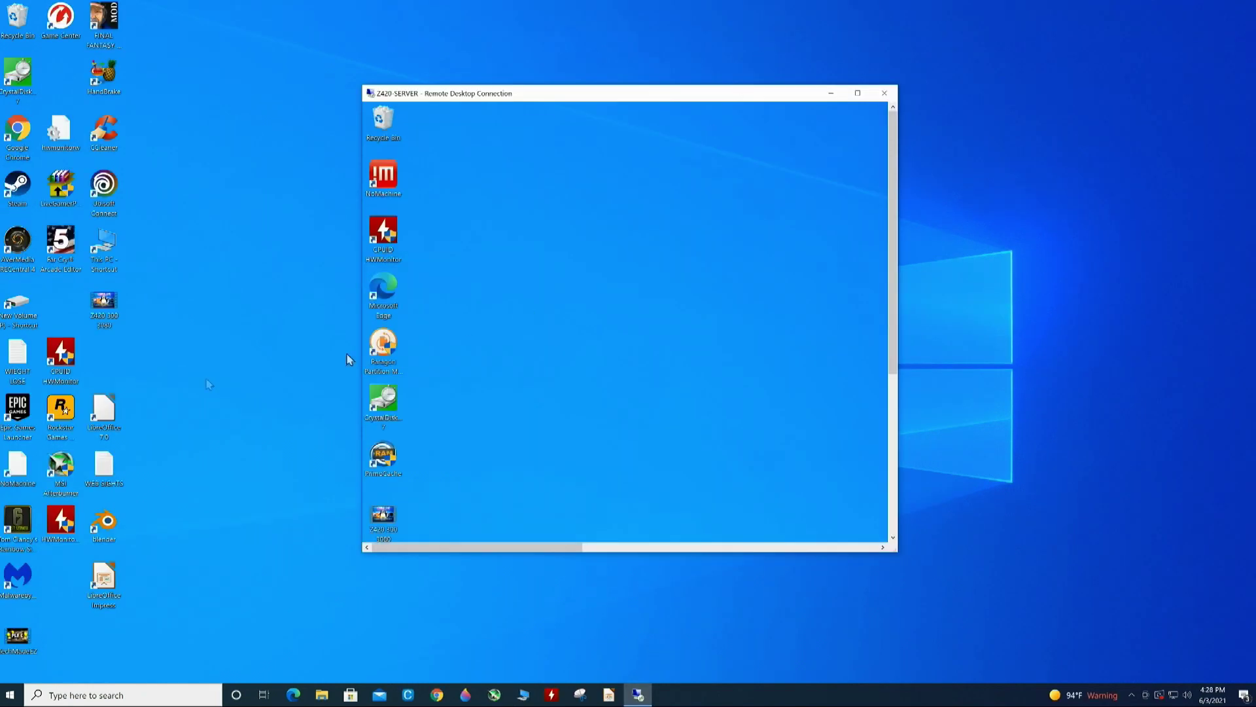
pyautogui.click(184, 387)
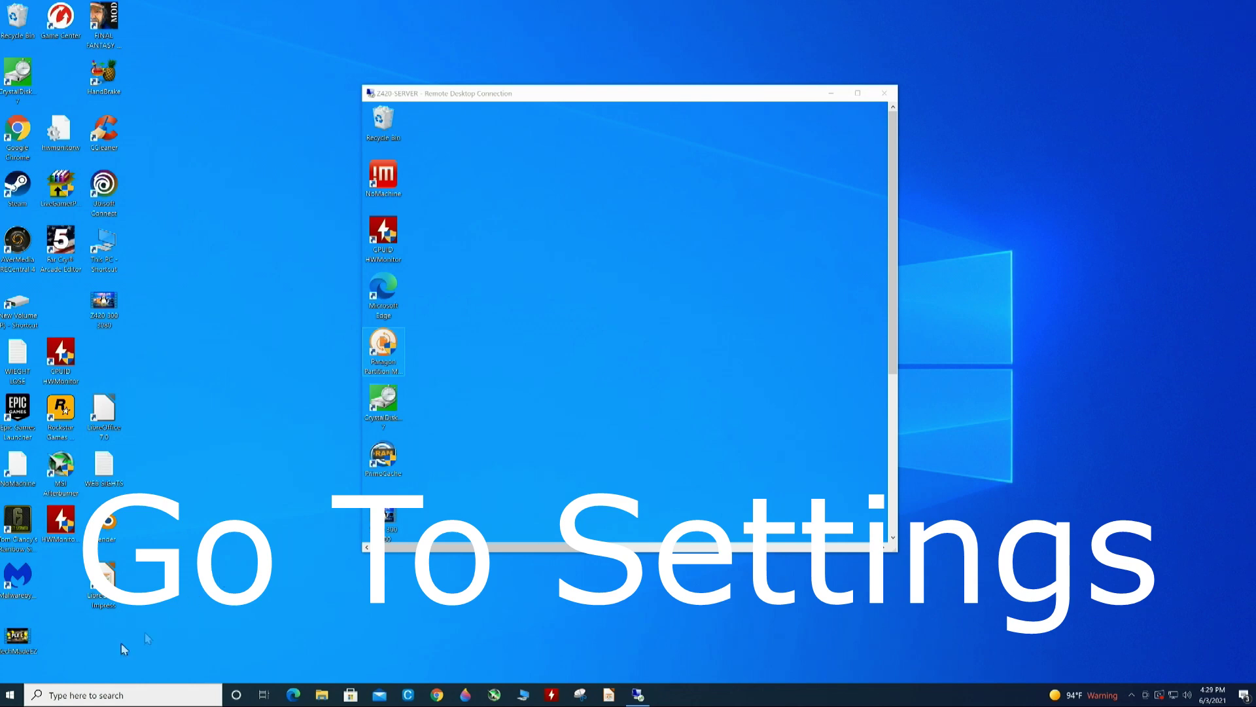
# Check the local PC's network profile in the Network & Internet connection properties, and close Settings.
pyautogui.click(9, 699)
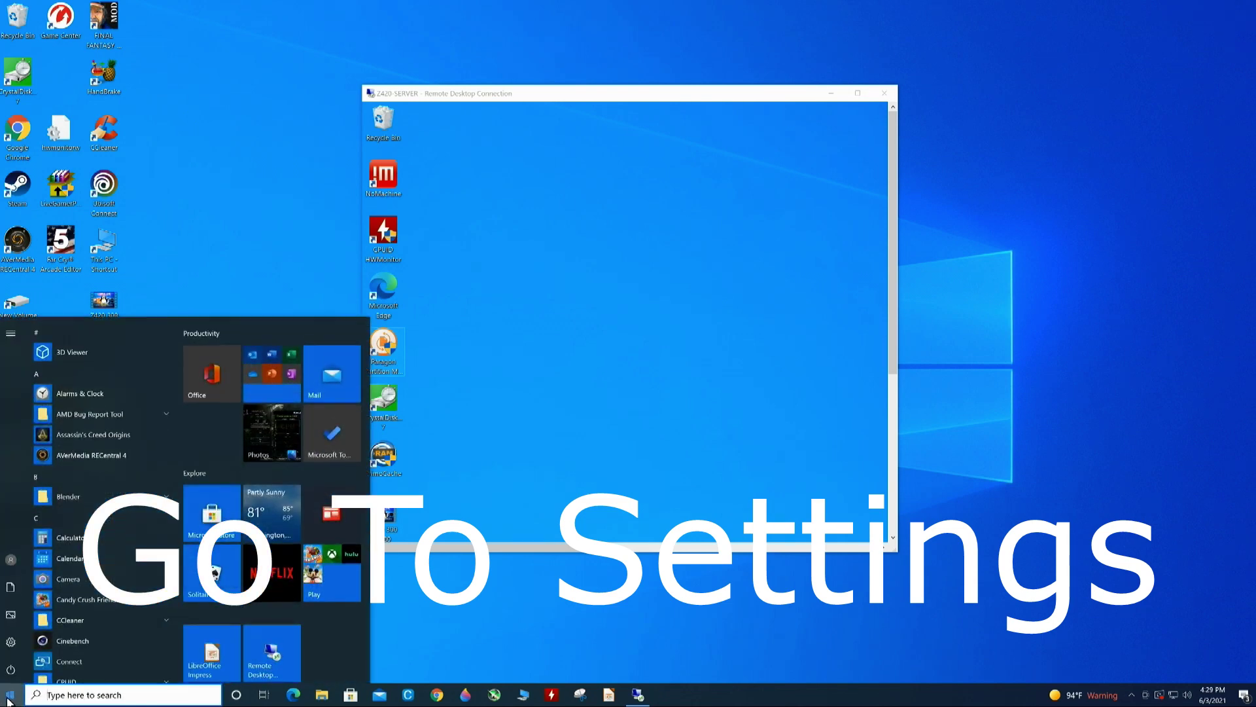
pyautogui.click(9, 648)
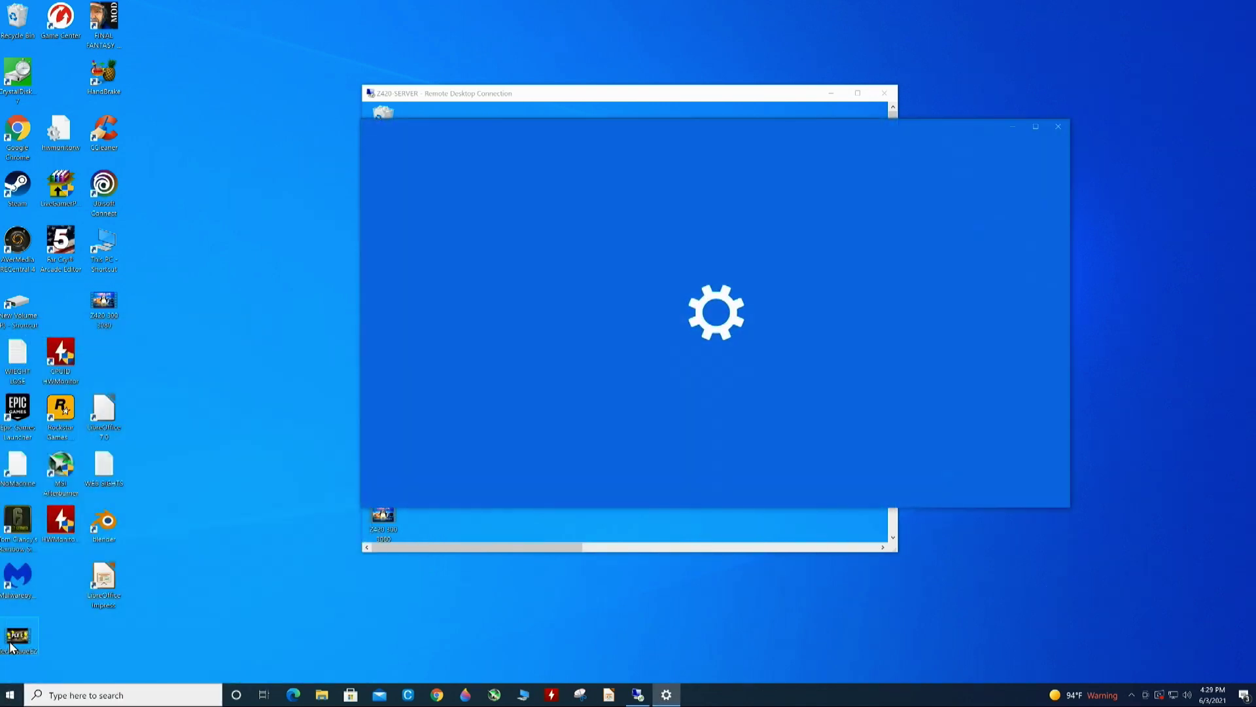
pyautogui.click(943, 309)
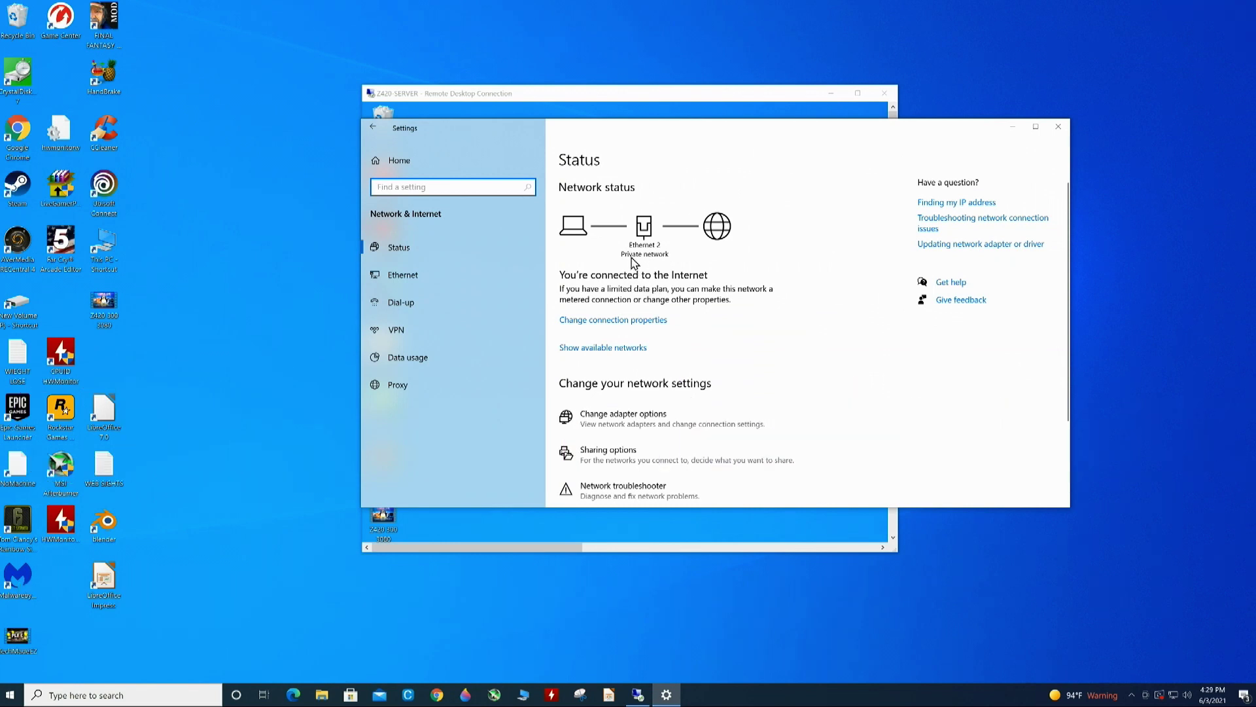
pyautogui.click(608, 323)
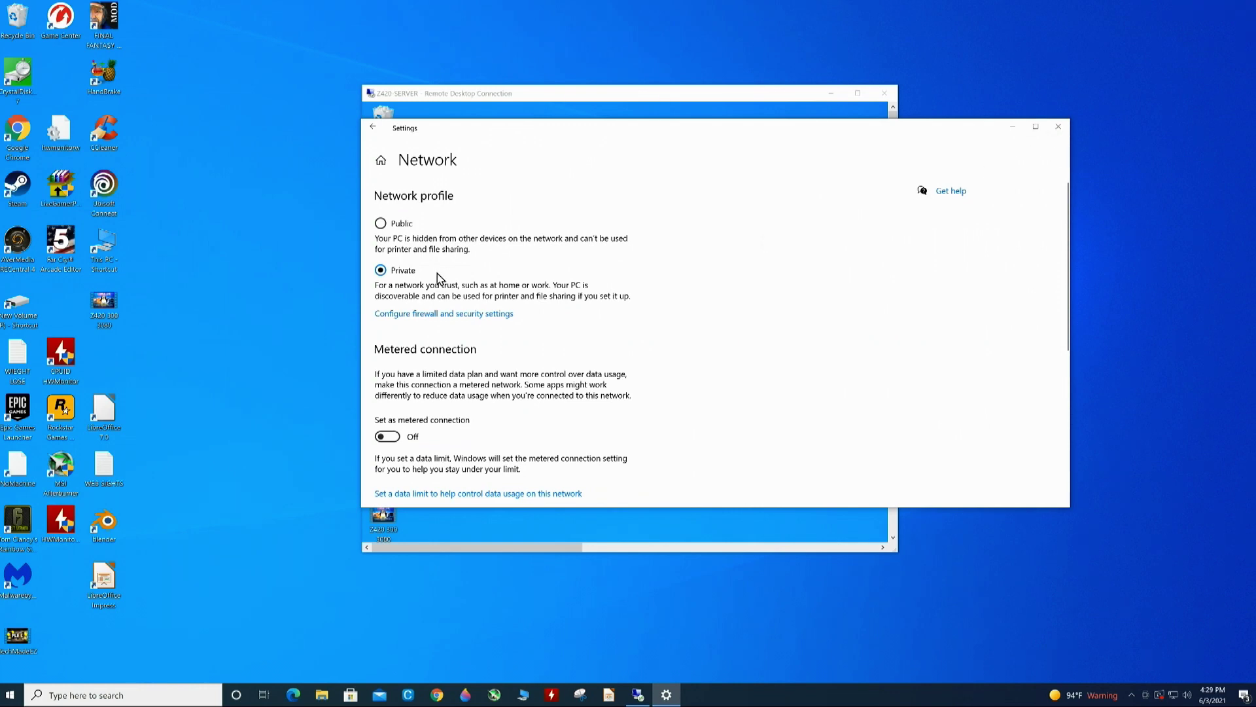
pyautogui.click(1058, 127)
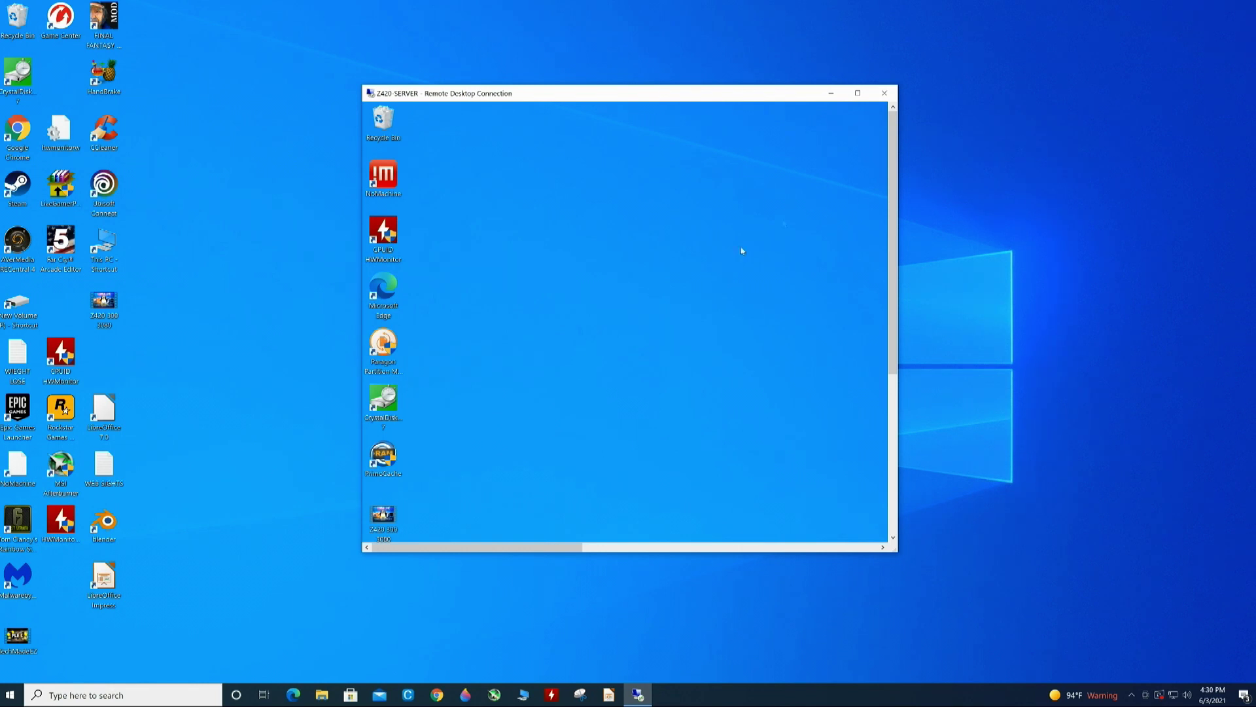
# Return the Z420-SERVER session to full screen and check the server's Ethernet network profile in its Settings, closing them when finished.
pyautogui.click(858, 93)
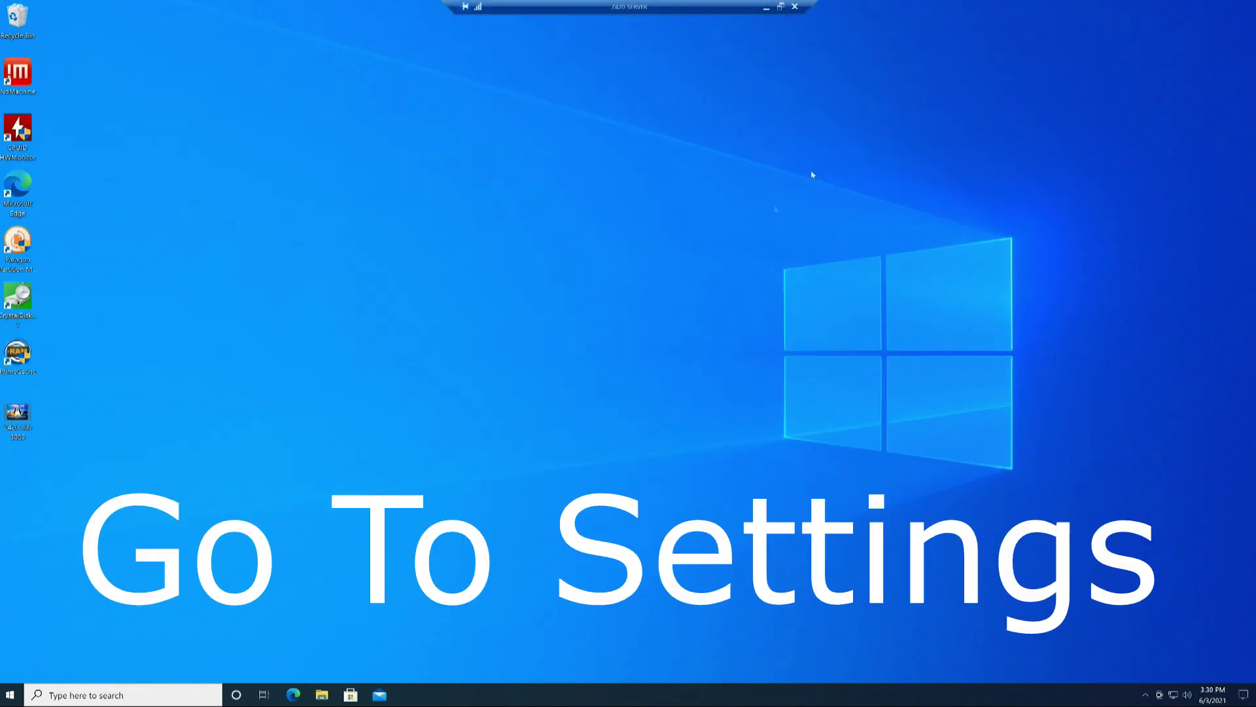
pyautogui.click(8, 698)
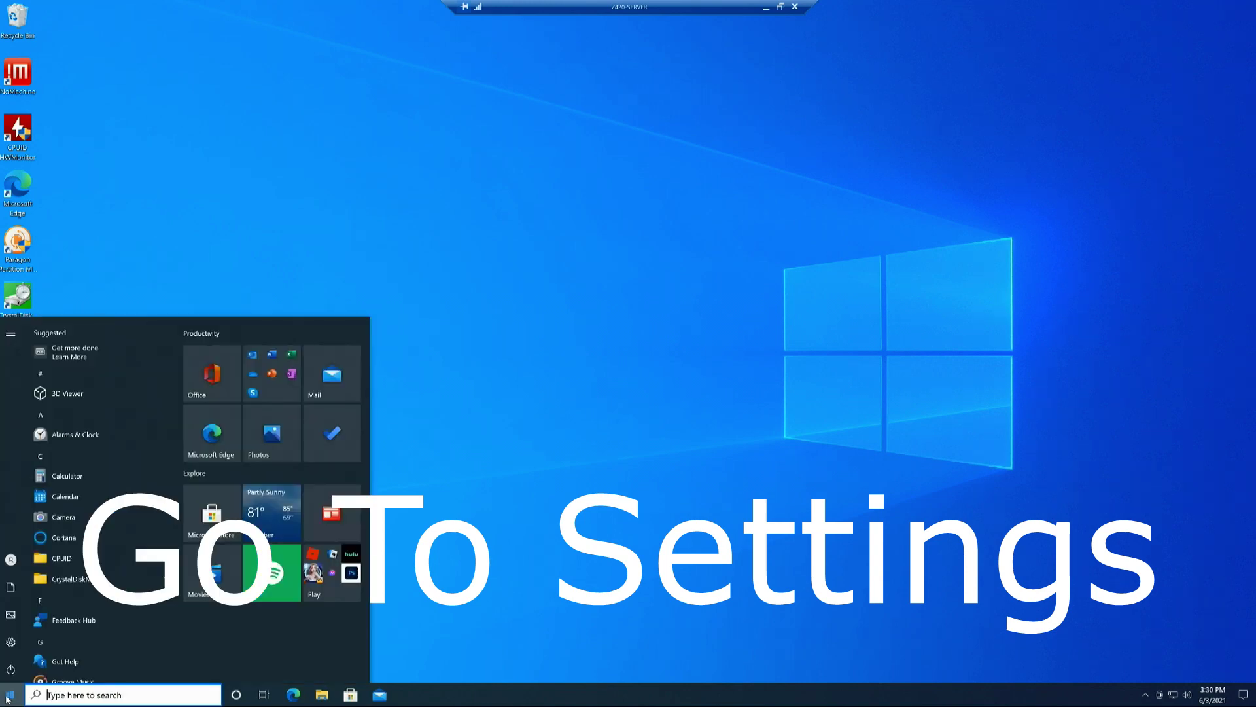
pyautogui.click(11, 643)
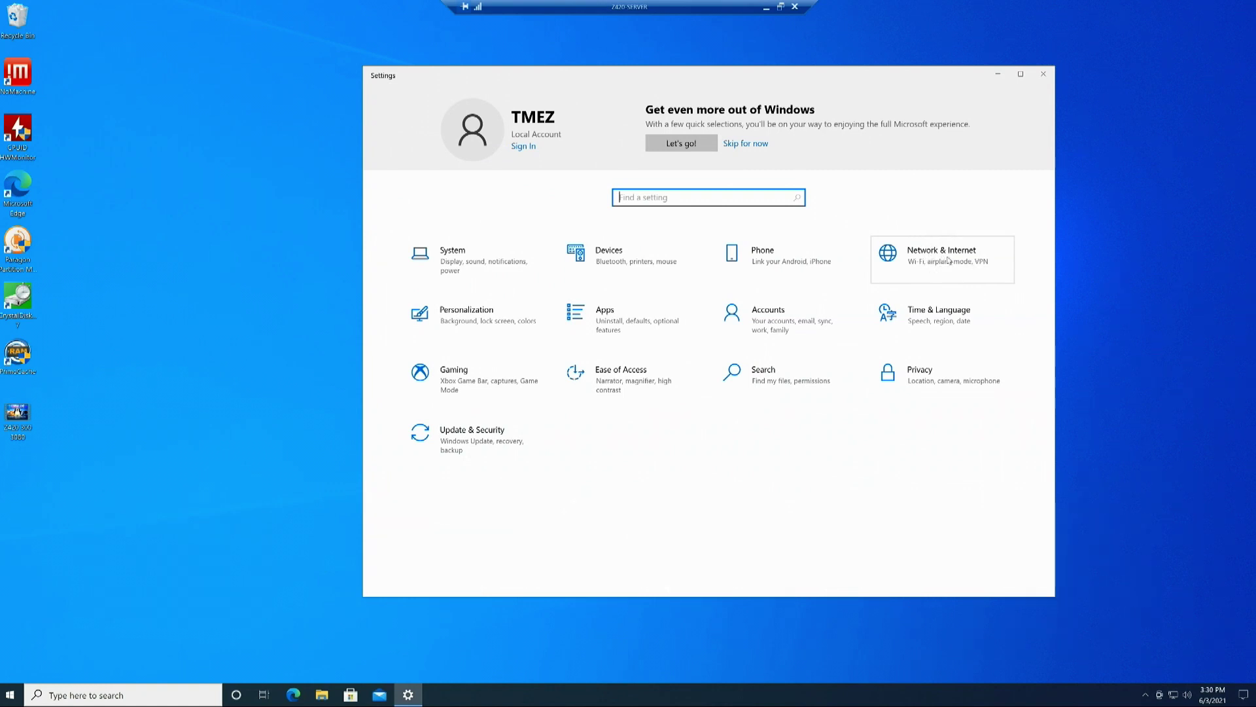
pyautogui.click(943, 260)
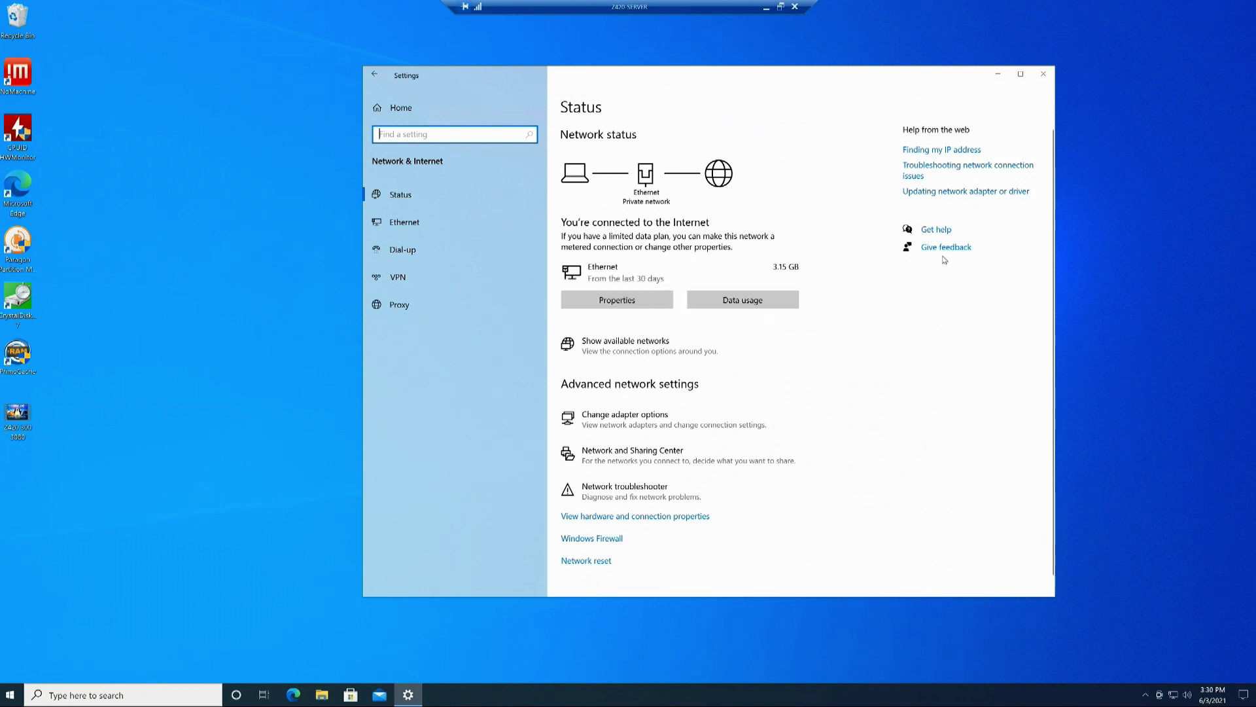
pyautogui.click(617, 305)
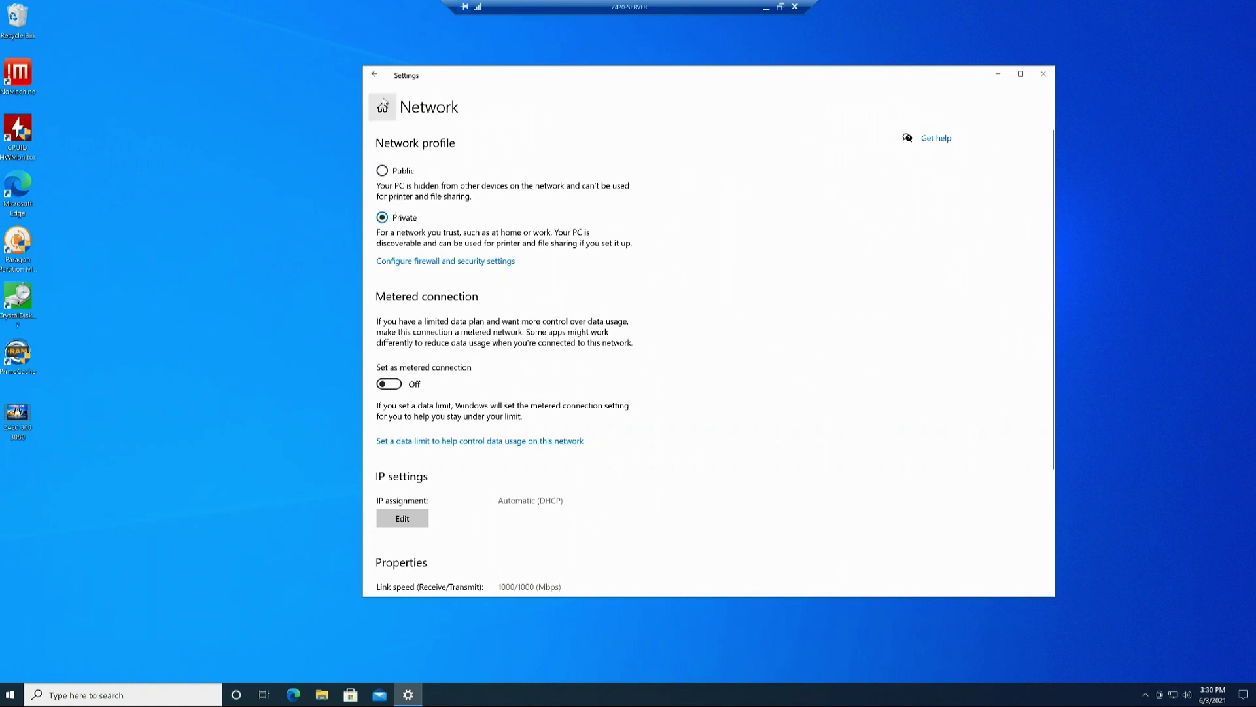
pyautogui.click(374, 75)
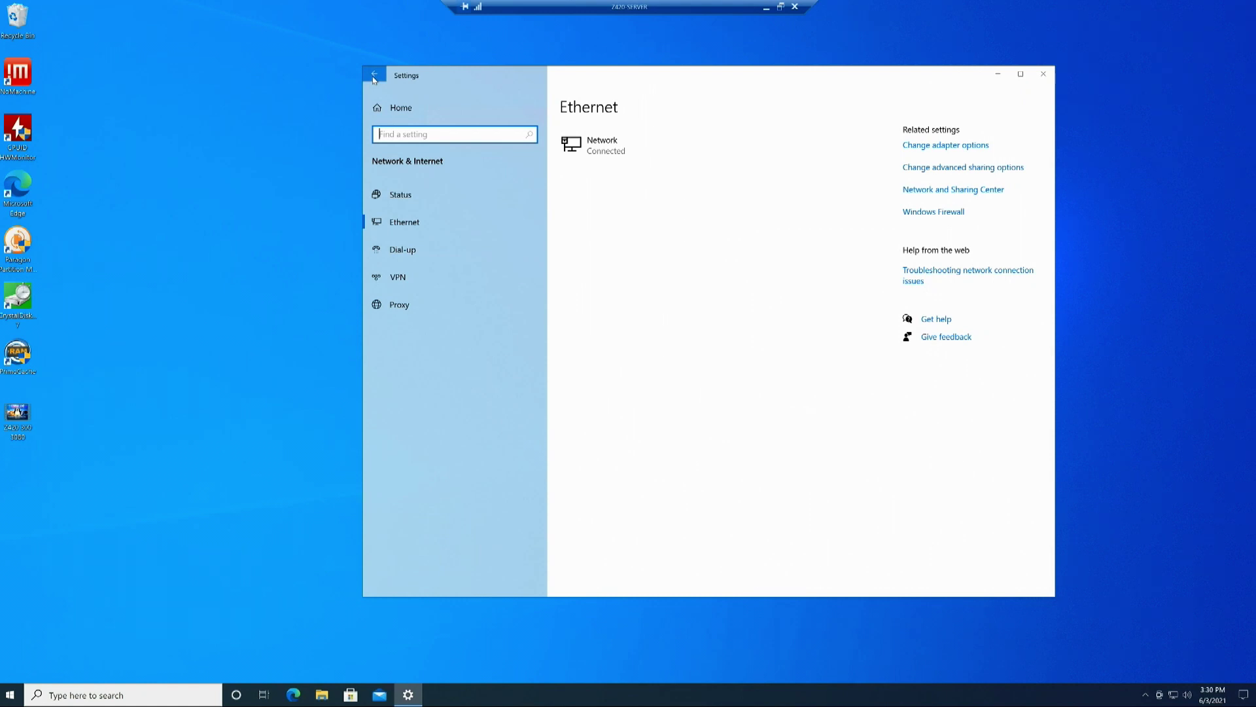
pyautogui.click(374, 76)
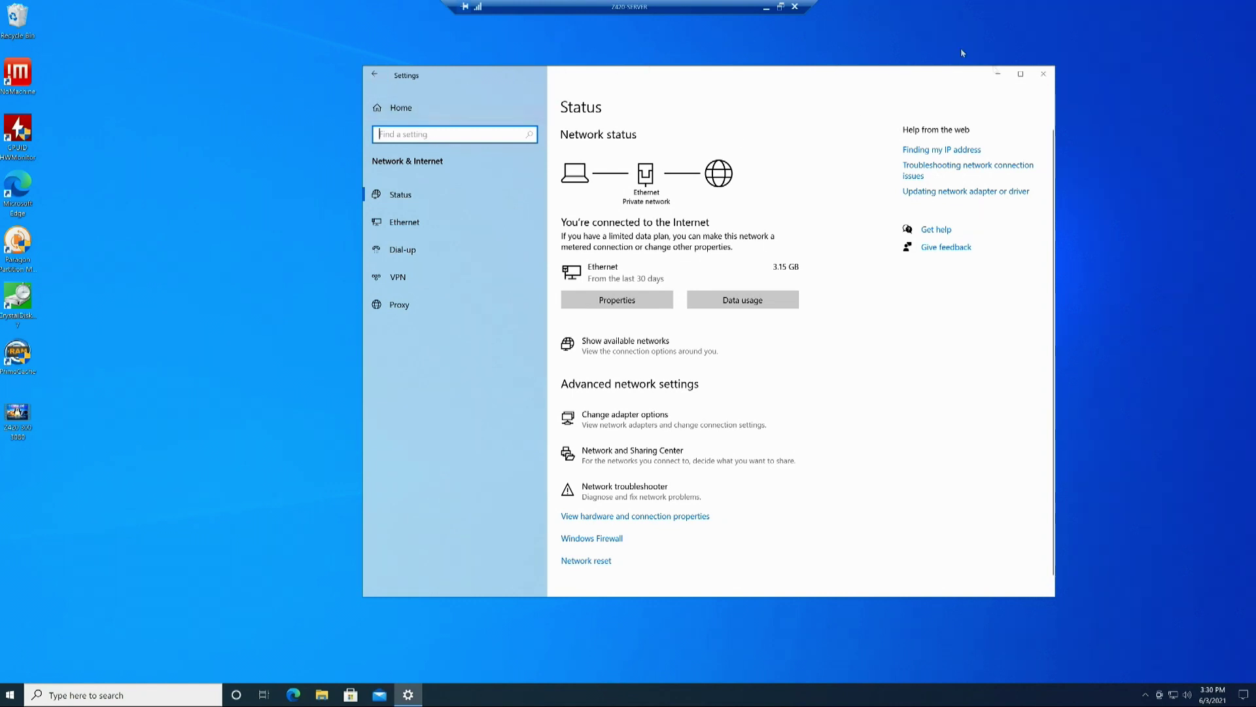
pyautogui.click(1043, 73)
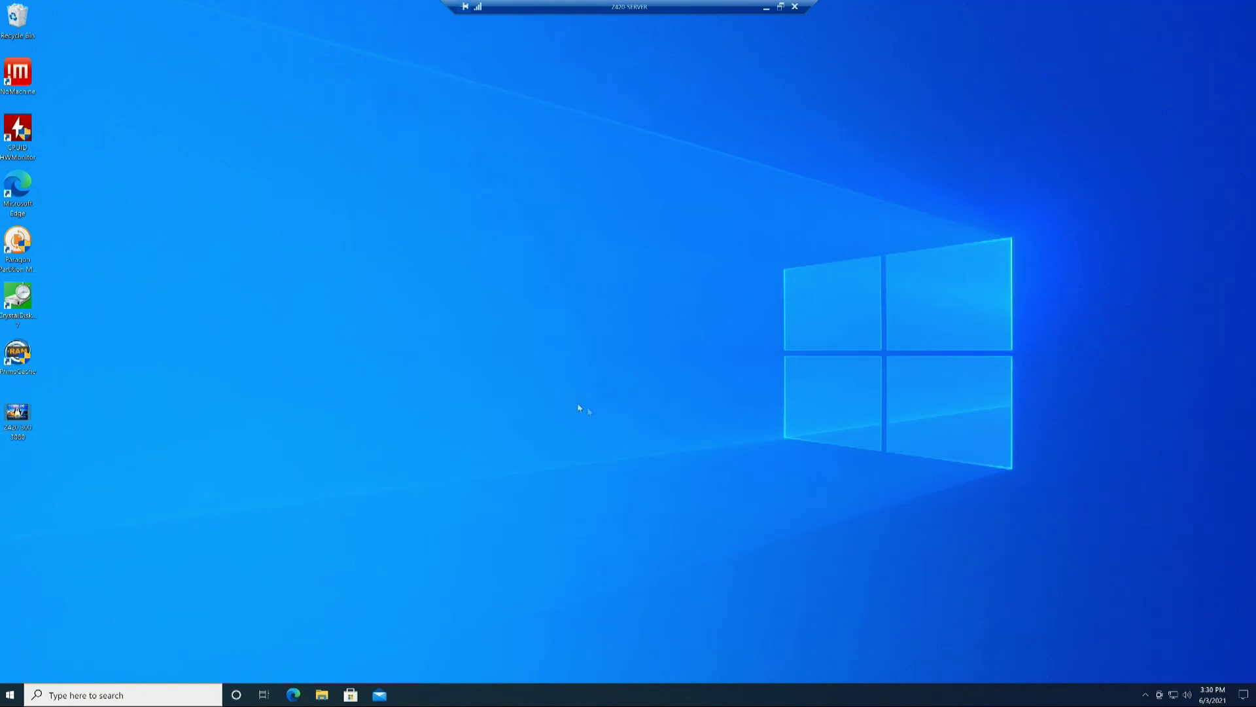
# Open the server's advanced sharing settings from the Network and Sharing Center.
pyautogui.click(9, 694)
pyautogui.click(11, 644)
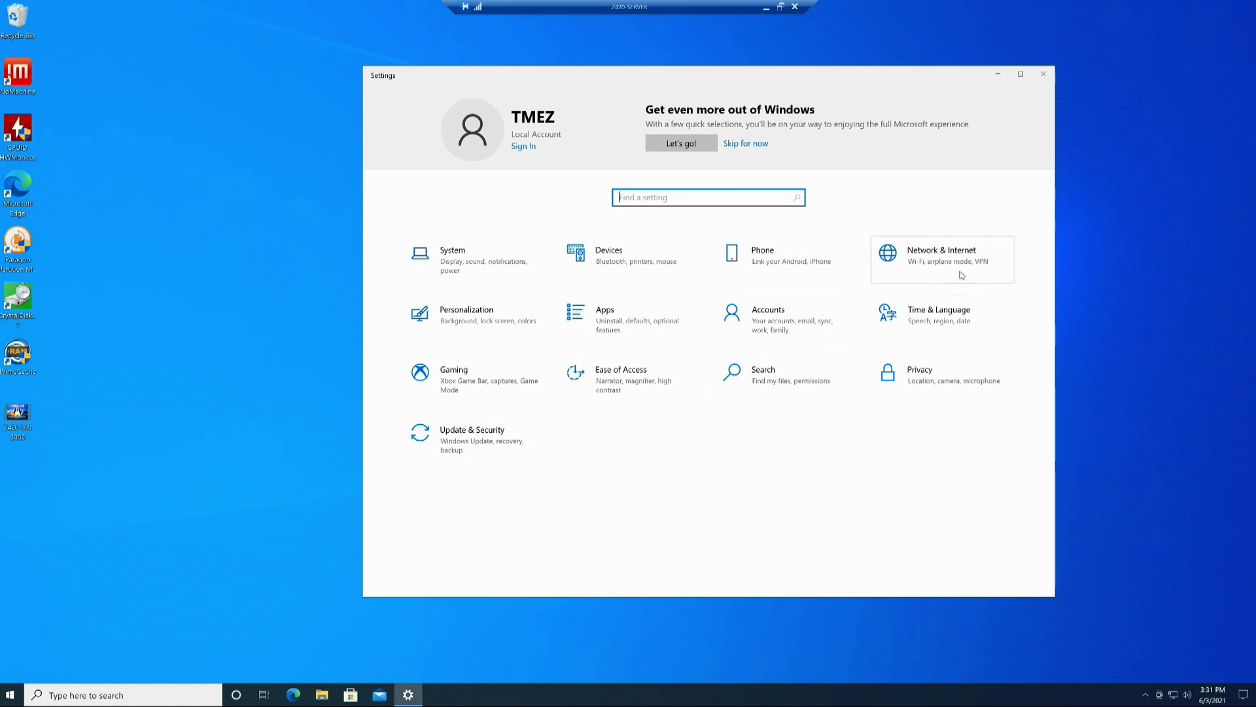
pyautogui.click(930, 255)
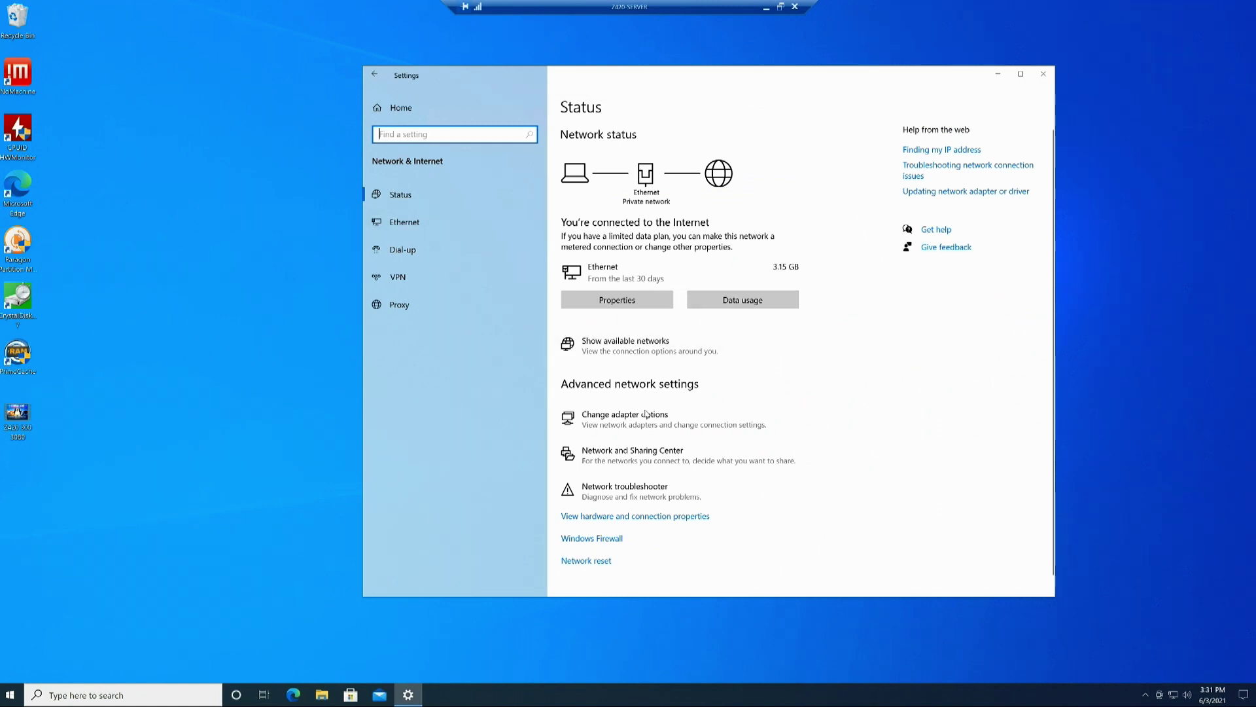
pyautogui.click(614, 458)
pyautogui.click(613, 458)
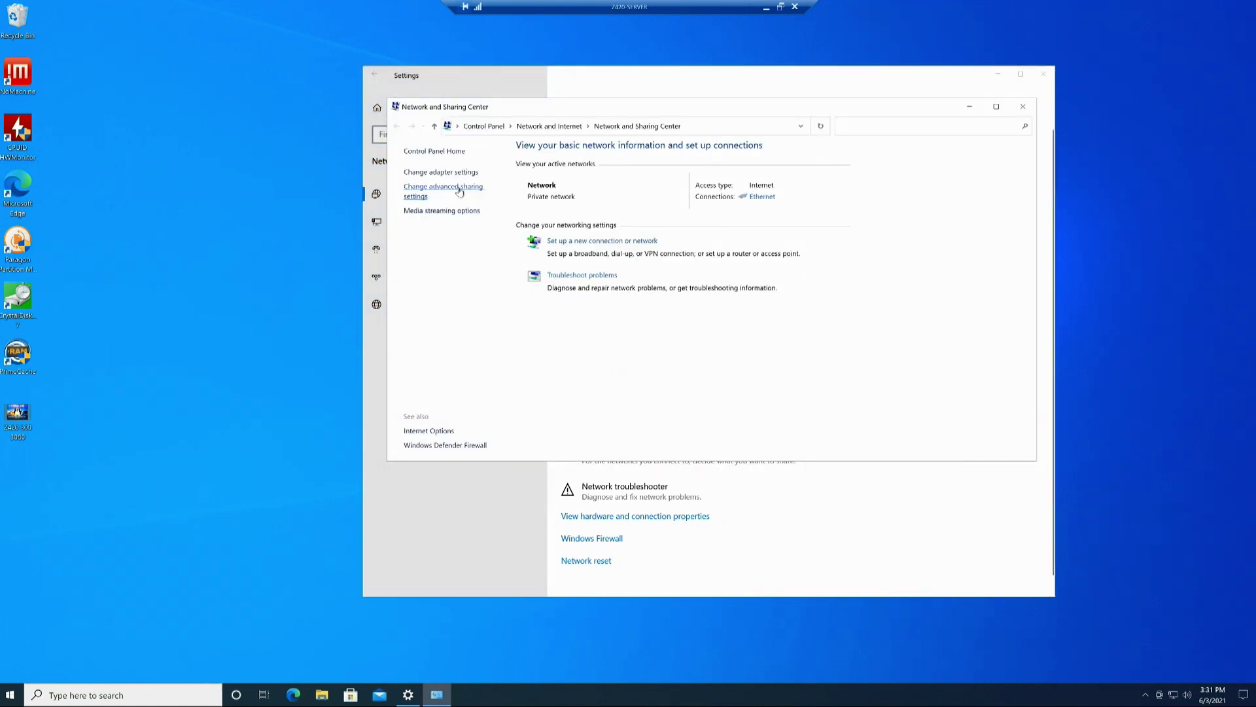
pyautogui.click(460, 192)
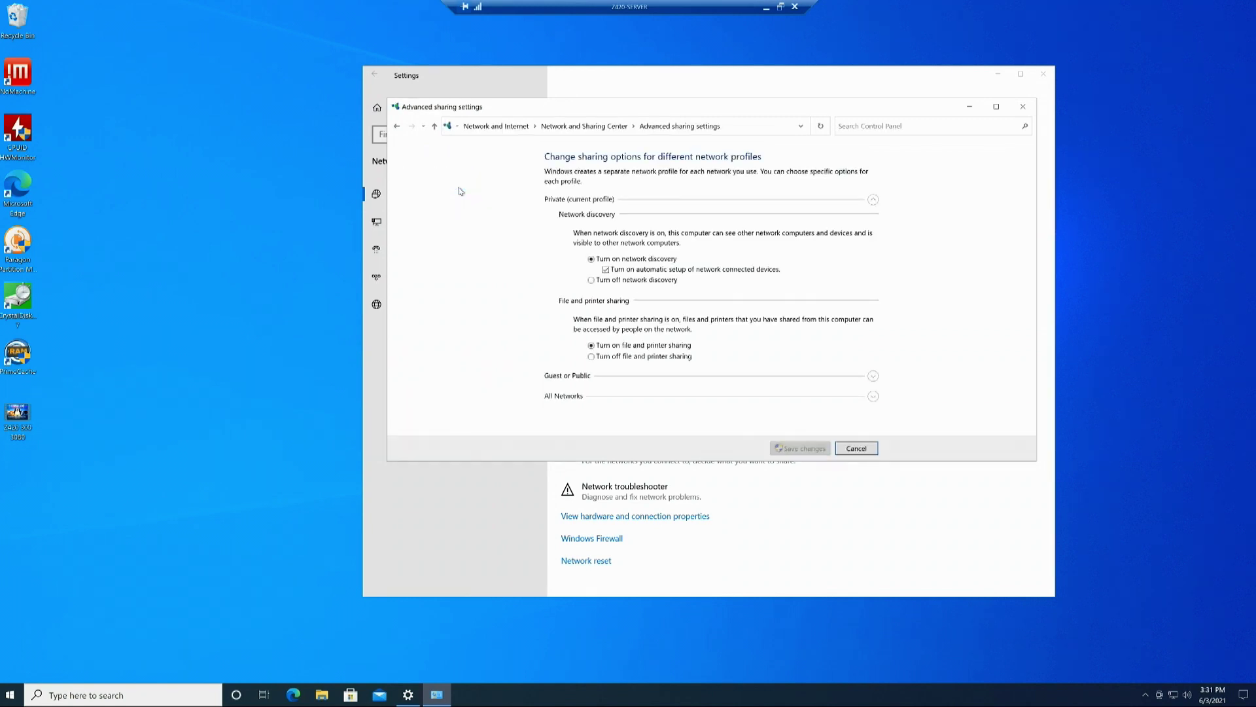
# Review the sharing options for the Private and All Networks profiles, and leave the Network and Sharing Center without saving changes.
pyautogui.click(873, 199)
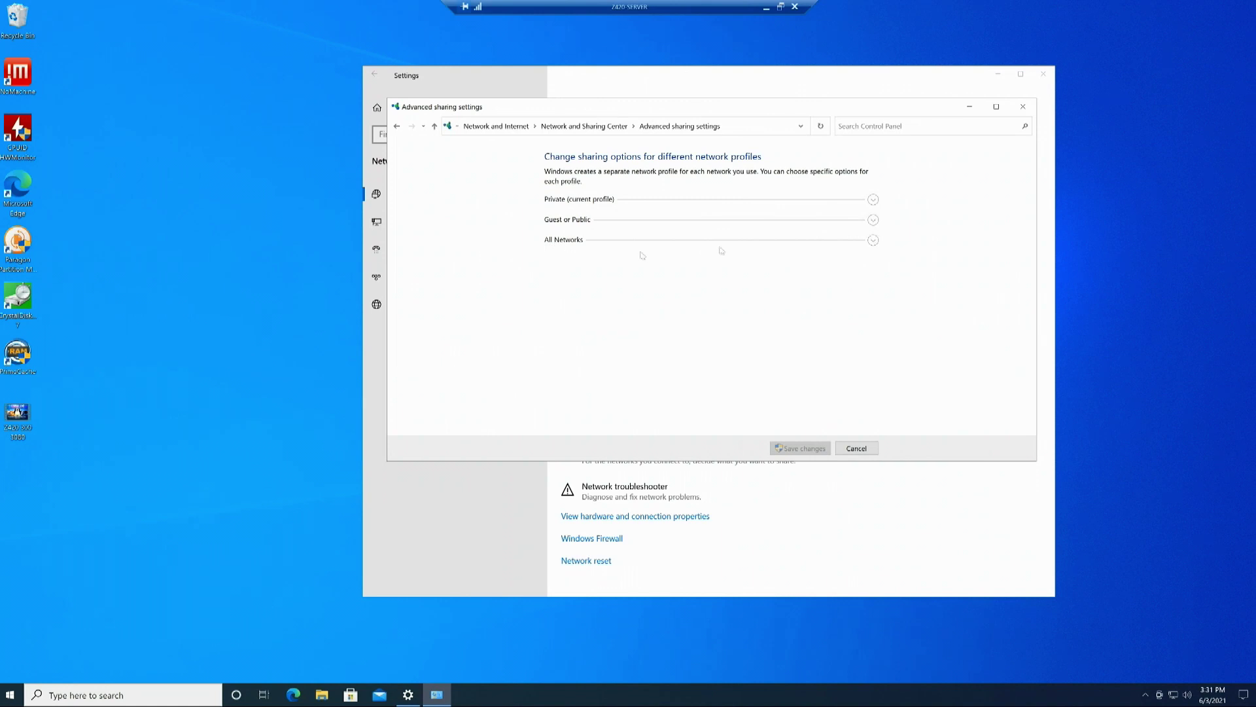
pyautogui.click(873, 200)
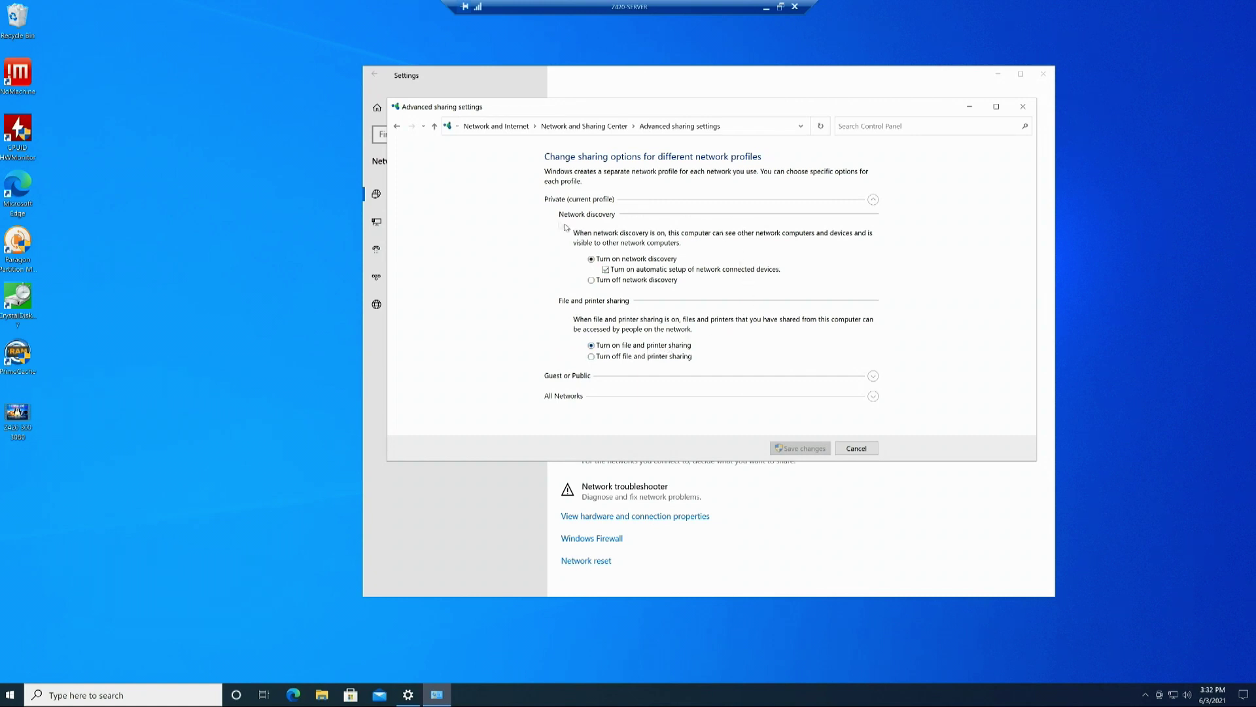
pyautogui.click(874, 199)
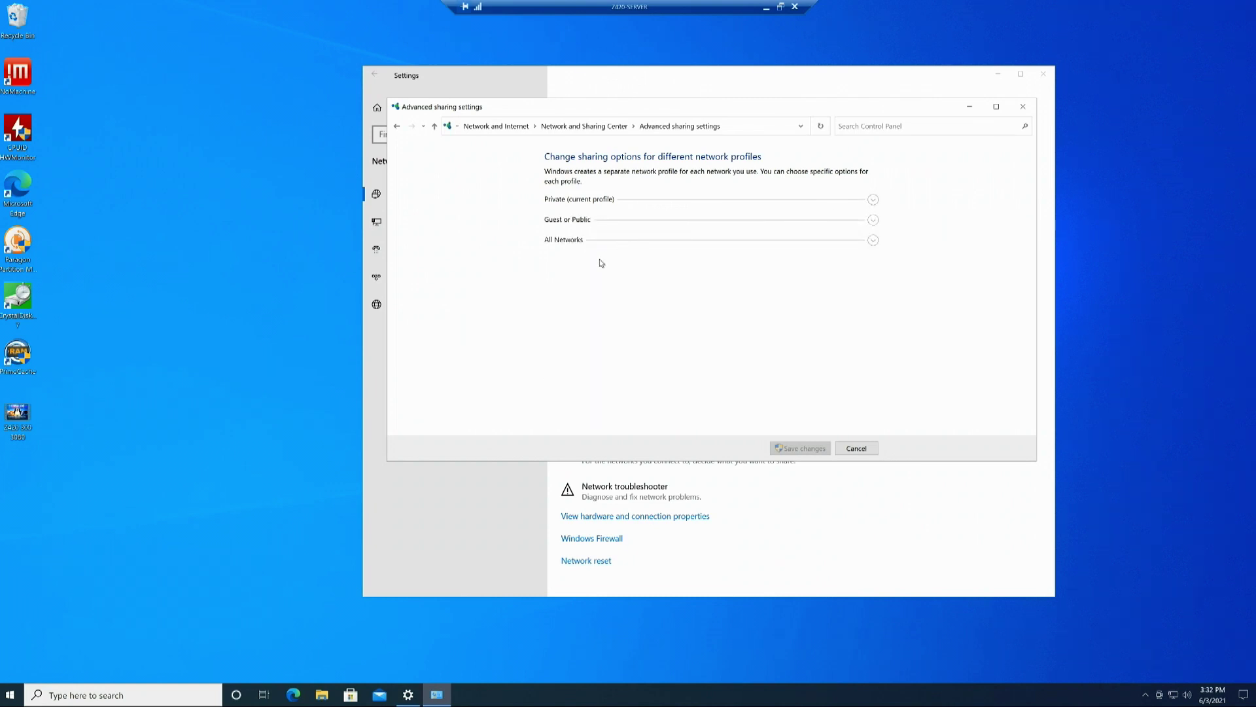
pyautogui.click(872, 241)
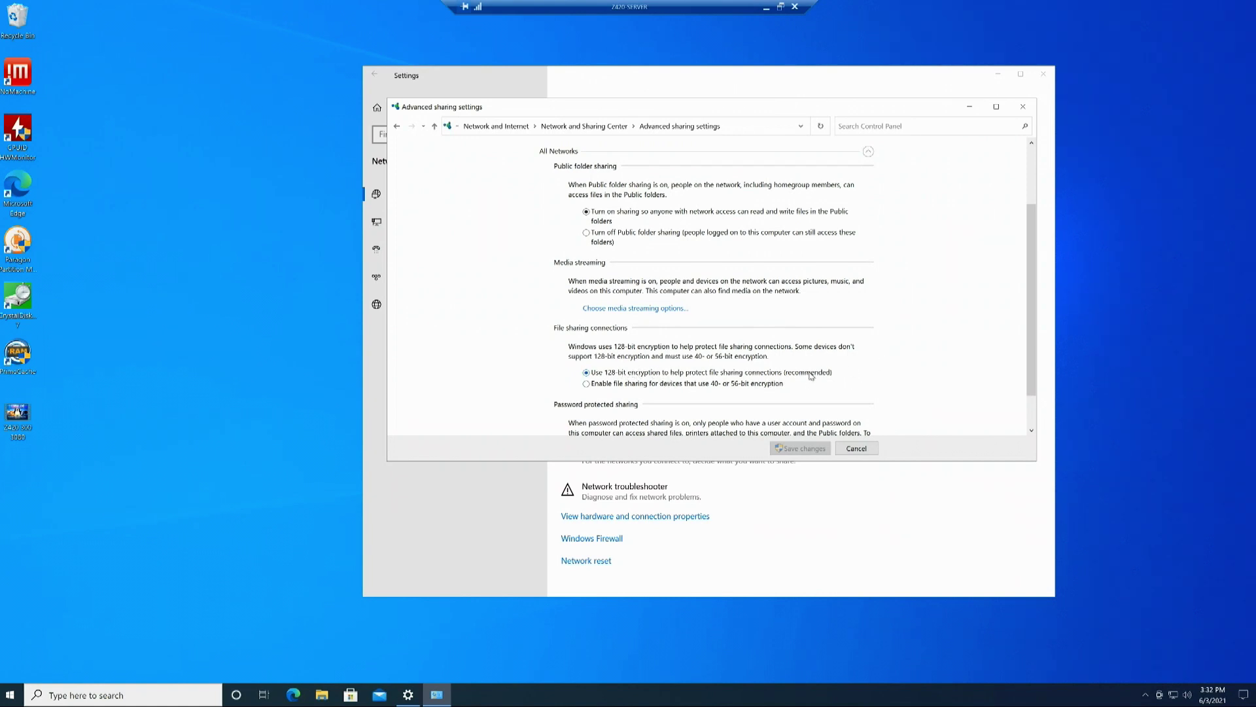
pyautogui.scroll(-2, 956, 359)
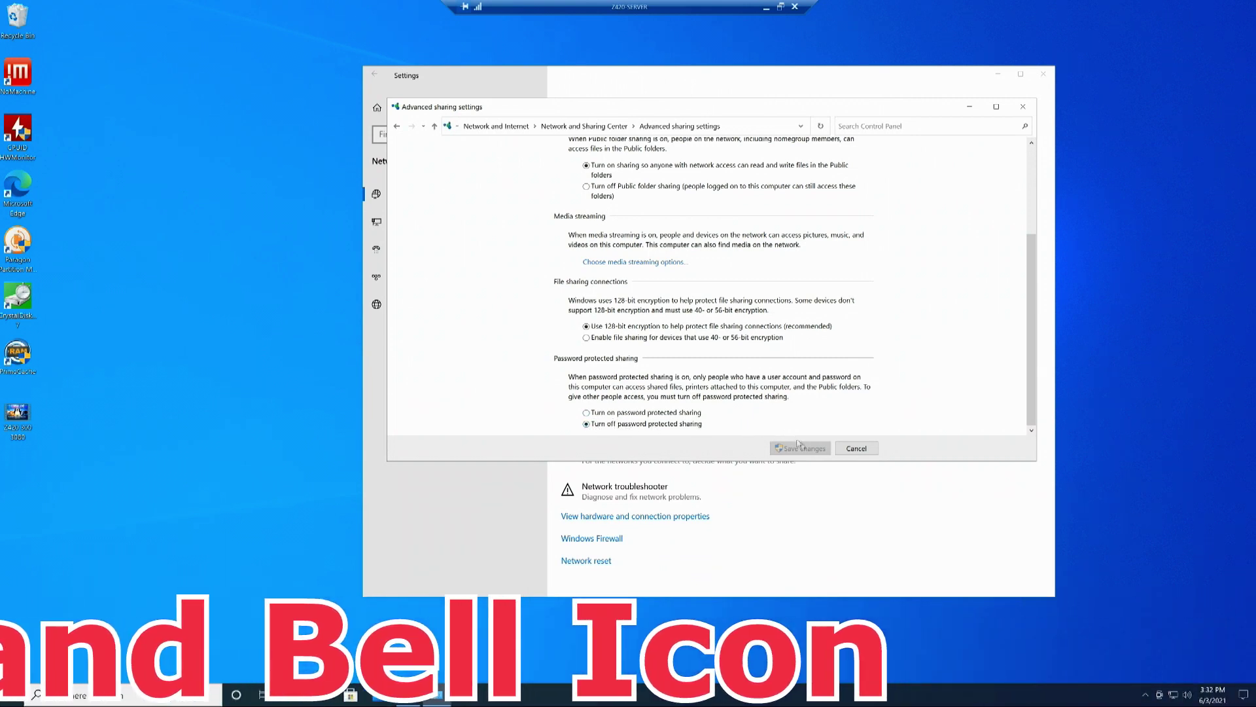
pyautogui.click(848, 449)
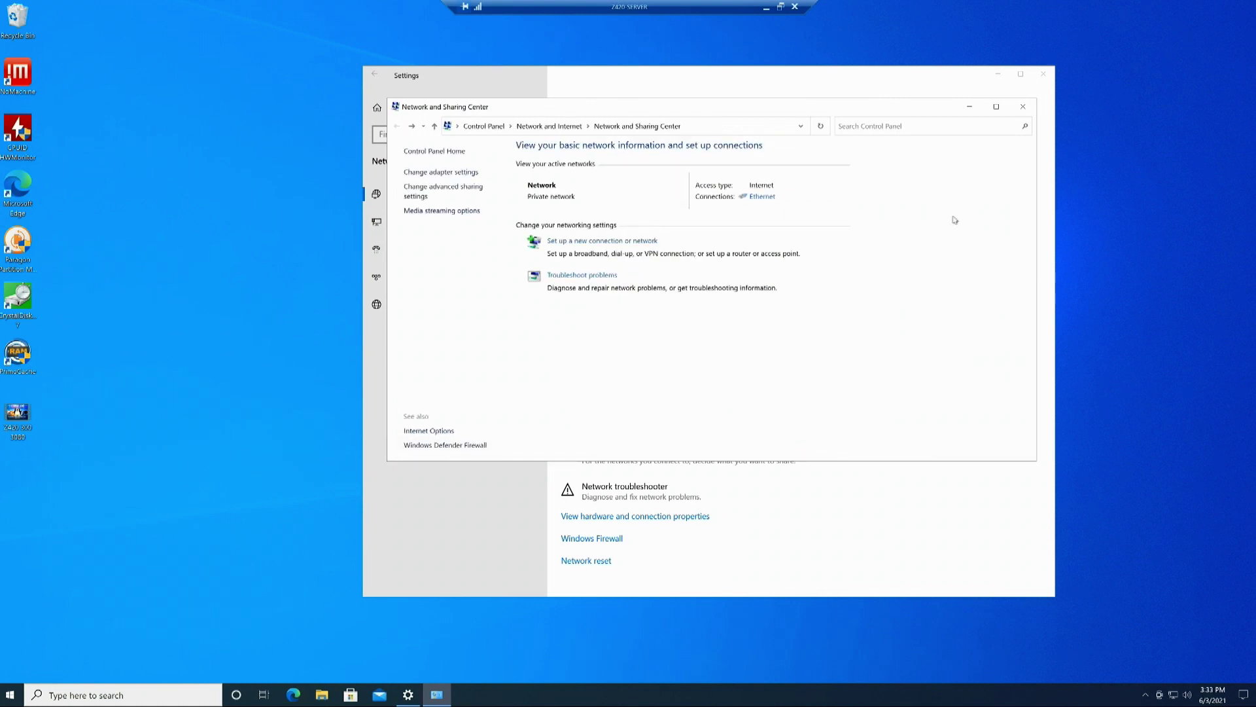
pyautogui.click(1024, 106)
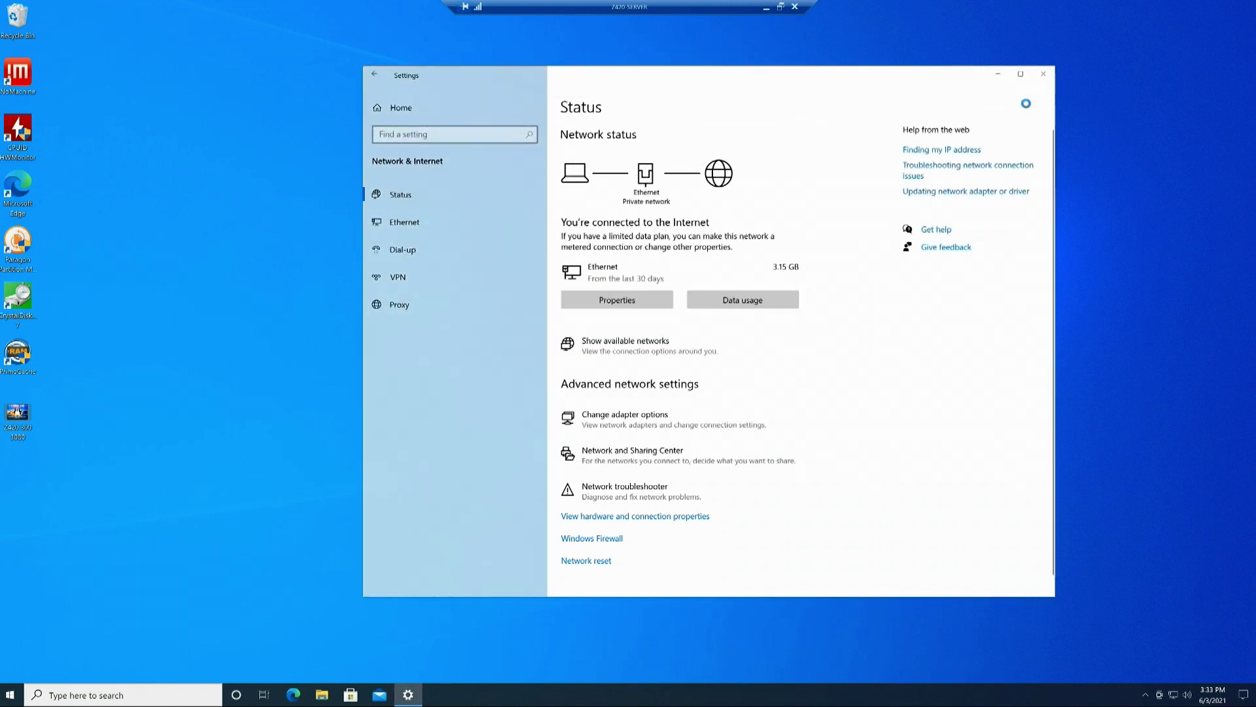
# Open the server's About page in System settings and highlight its device name.
pyautogui.click(392, 108)
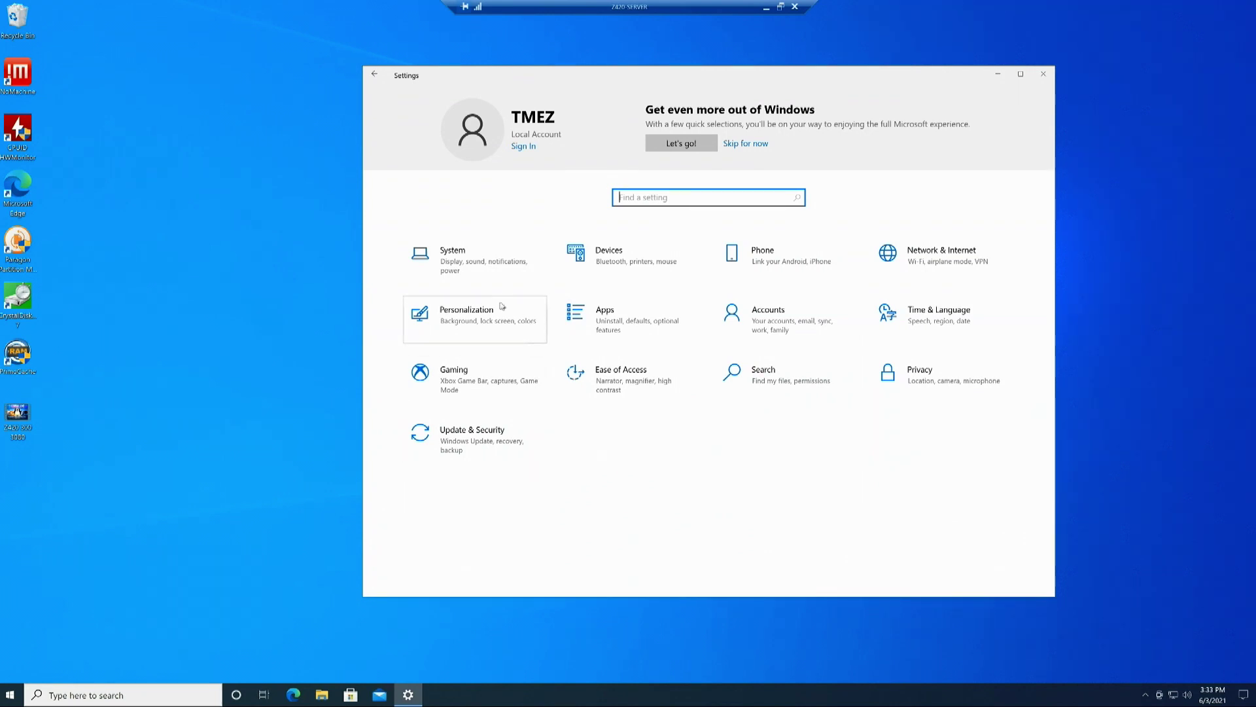
pyautogui.click(449, 256)
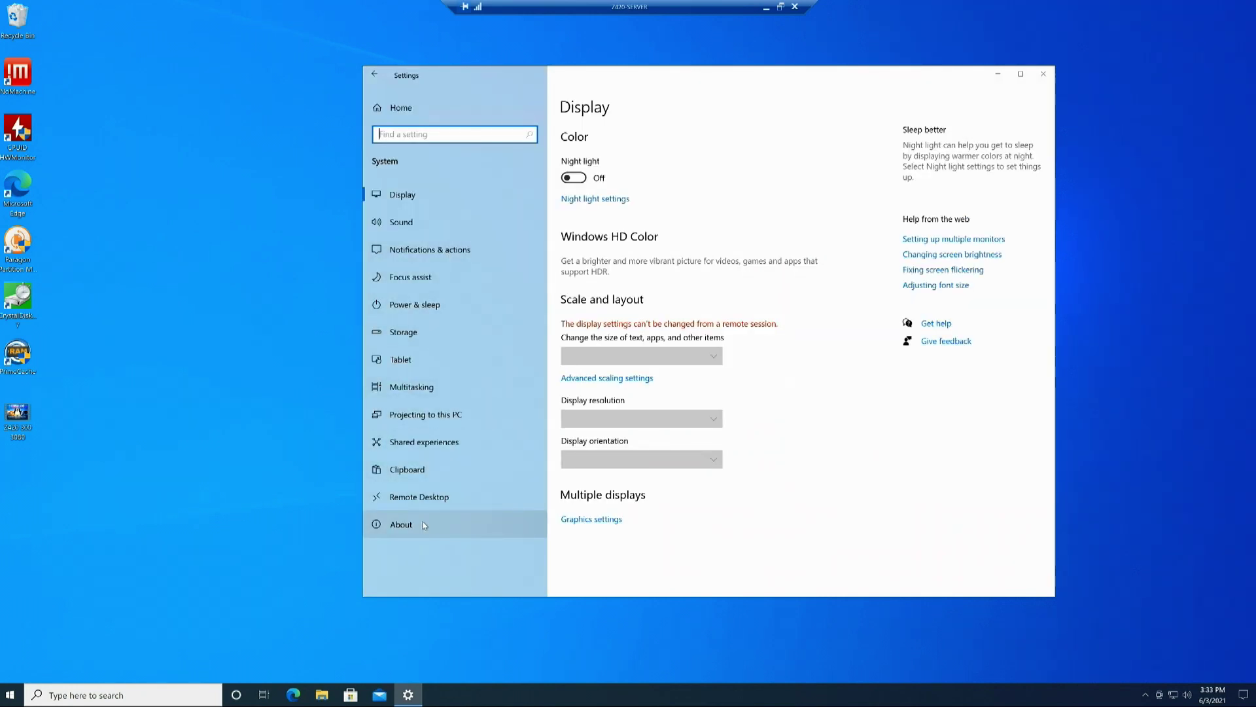
pyautogui.click(426, 523)
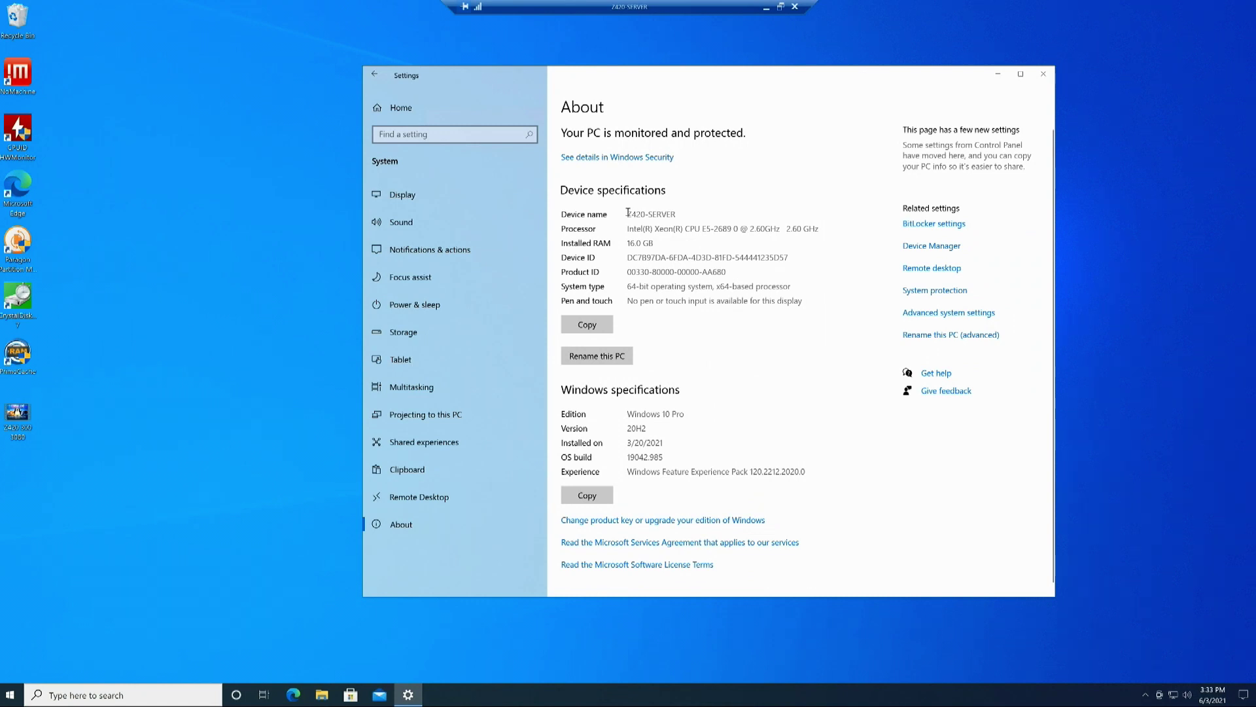
pyautogui.moveTo(648, 215); pyautogui.dragTo(708, 218)
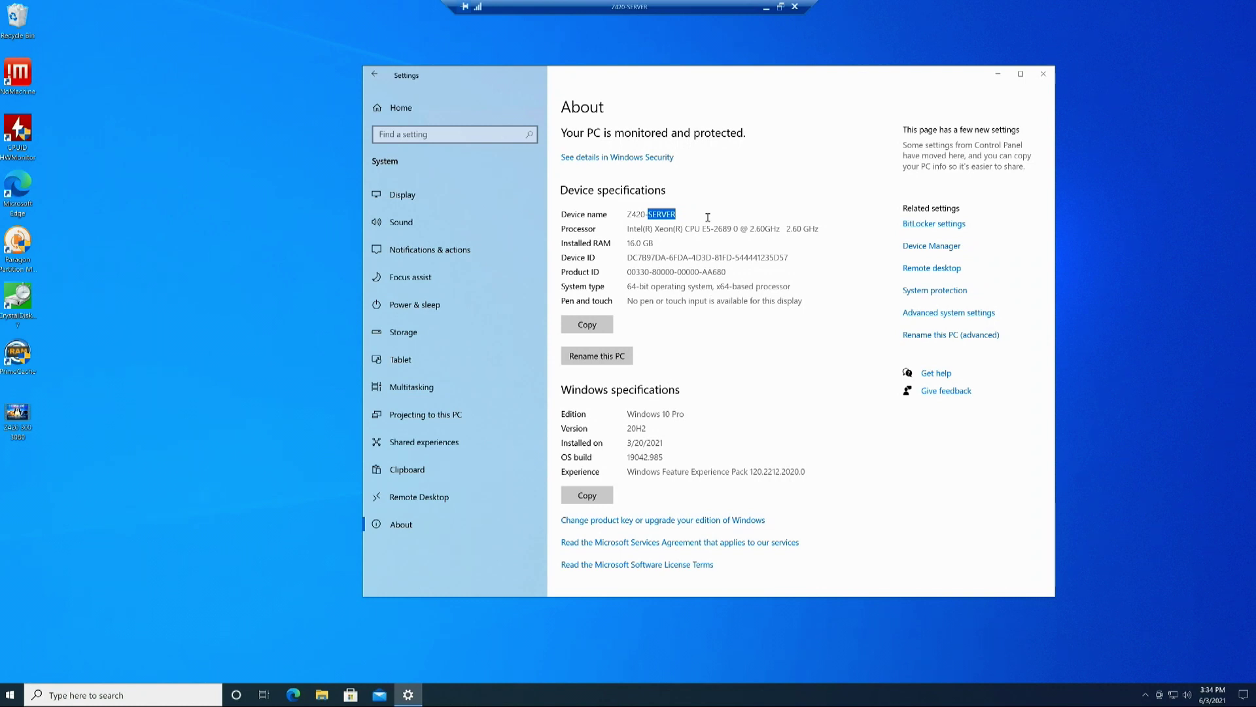
pyautogui.click(708, 218)
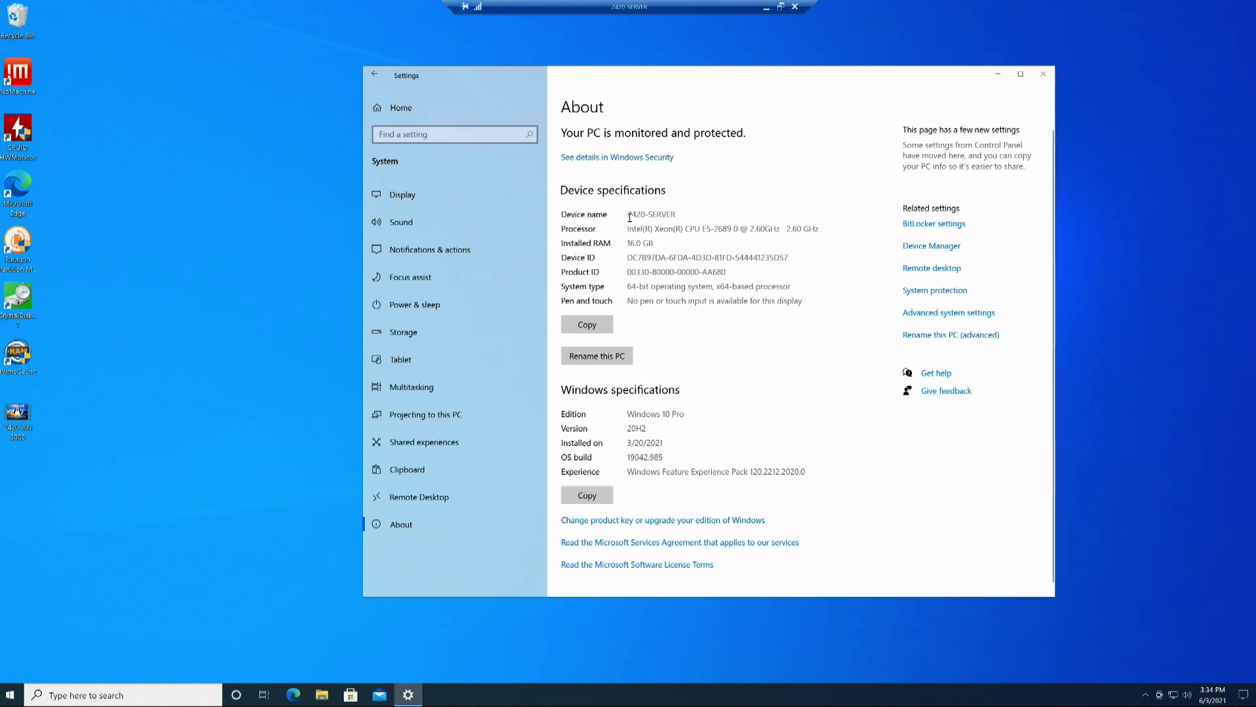
pyautogui.moveTo(629, 214); pyautogui.dragTo(692, 213)
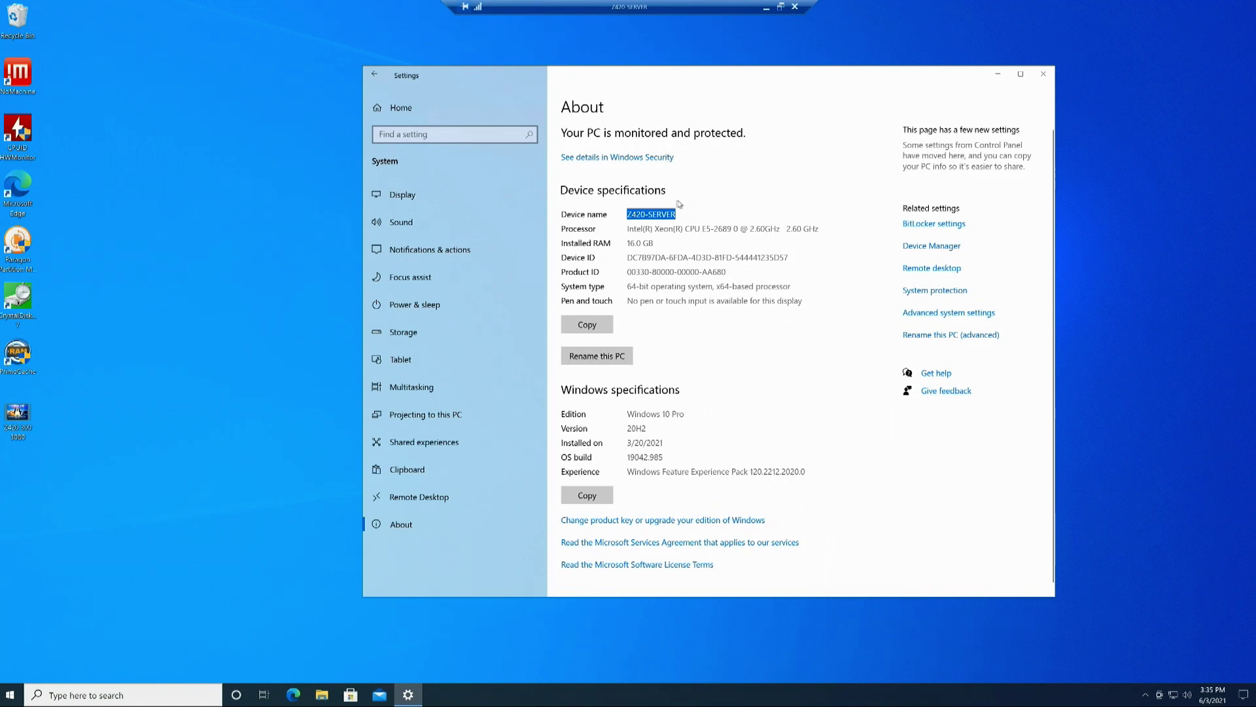
# View the Rename your PC prompt for the server and dismiss it without entering a new name.
pyautogui.click(657, 212)
pyautogui.click(596, 357)
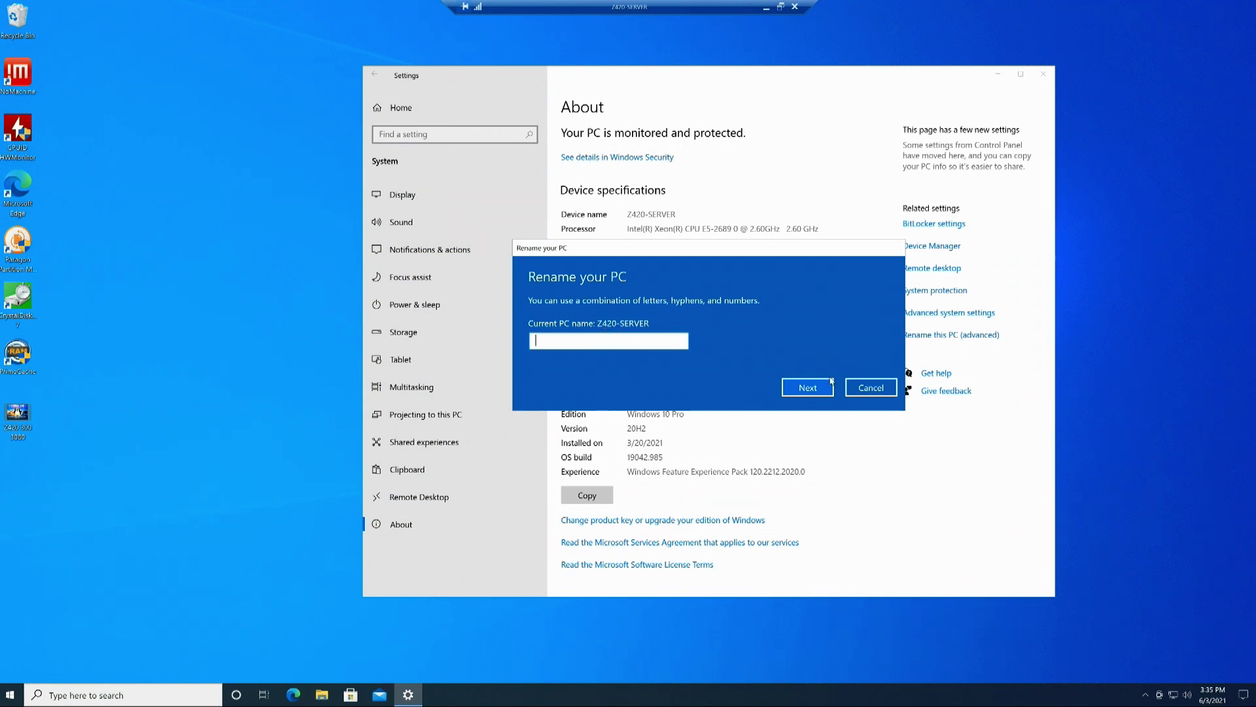
pyautogui.click(868, 390)
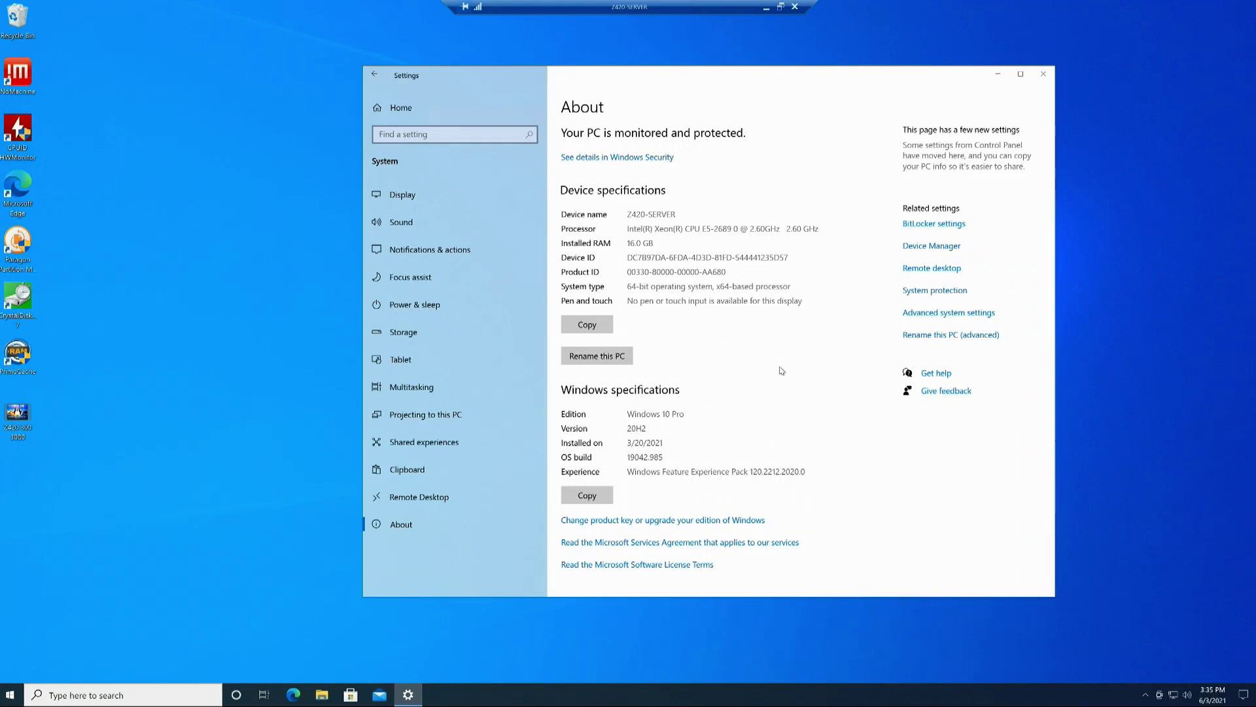
# Close the server's Settings and open its Documents folder in File Explorer.
pyautogui.click(1043, 76)
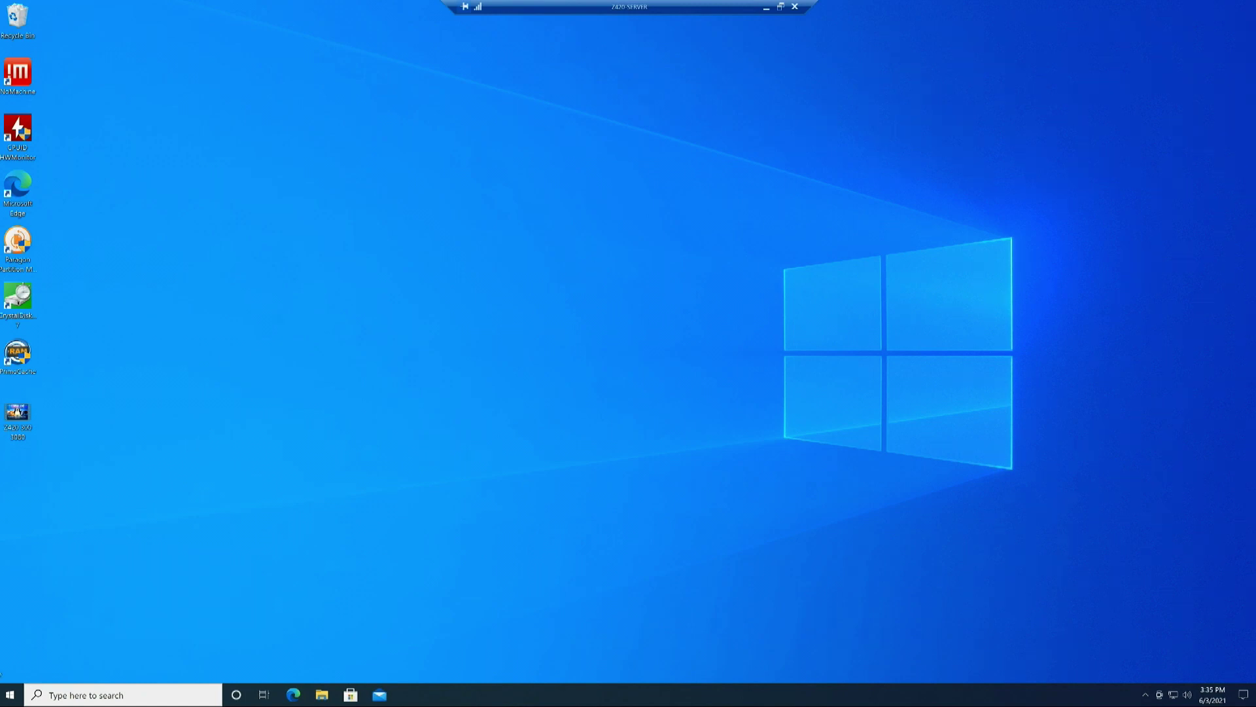
pyautogui.click(10, 697)
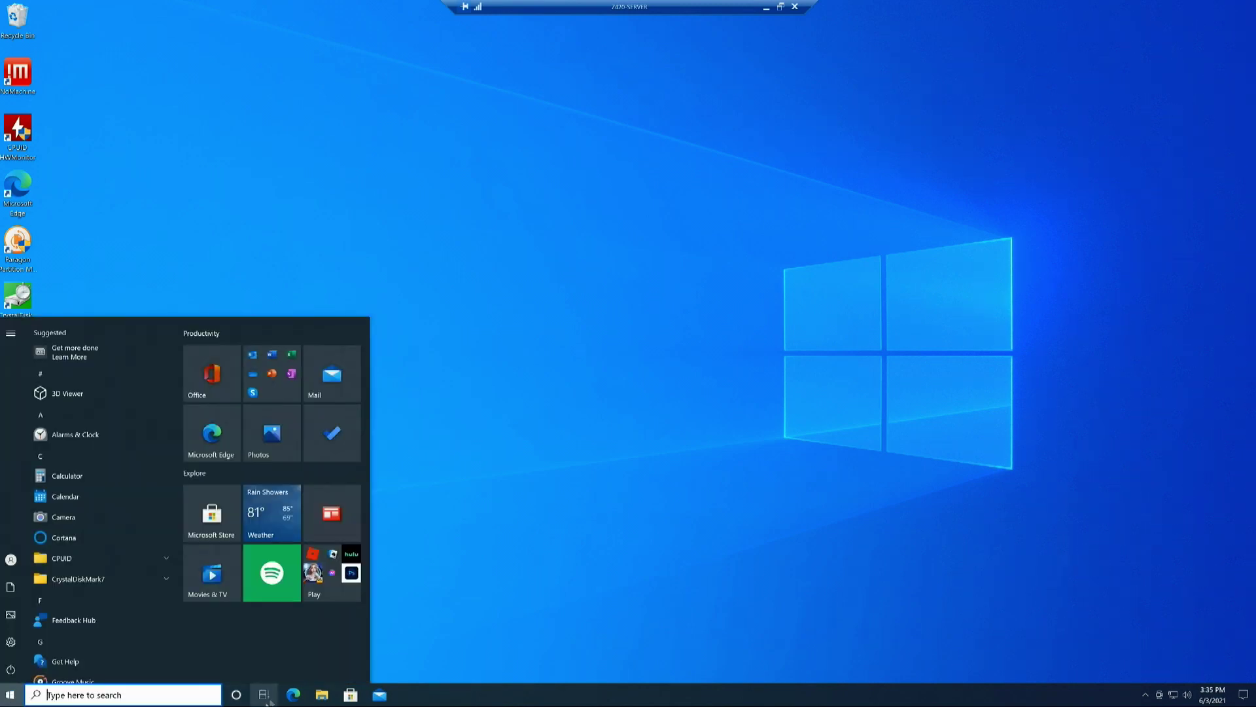
pyautogui.click(322, 695)
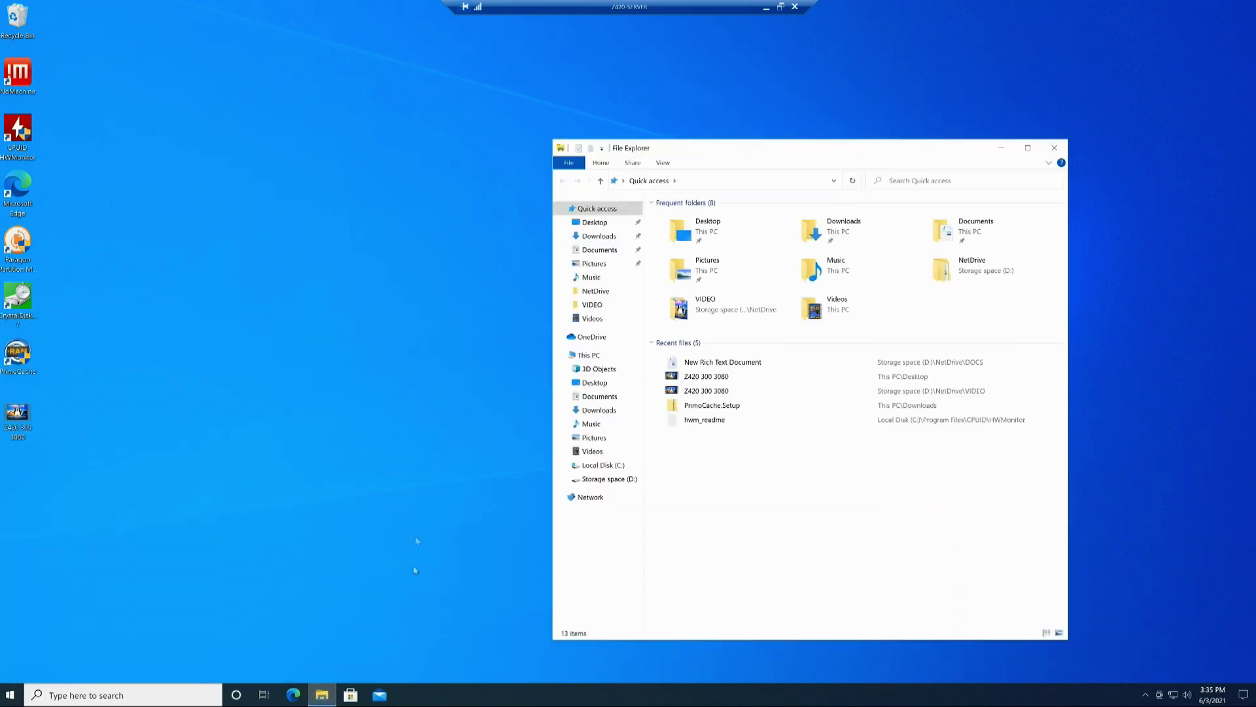
pyautogui.click(605, 399)
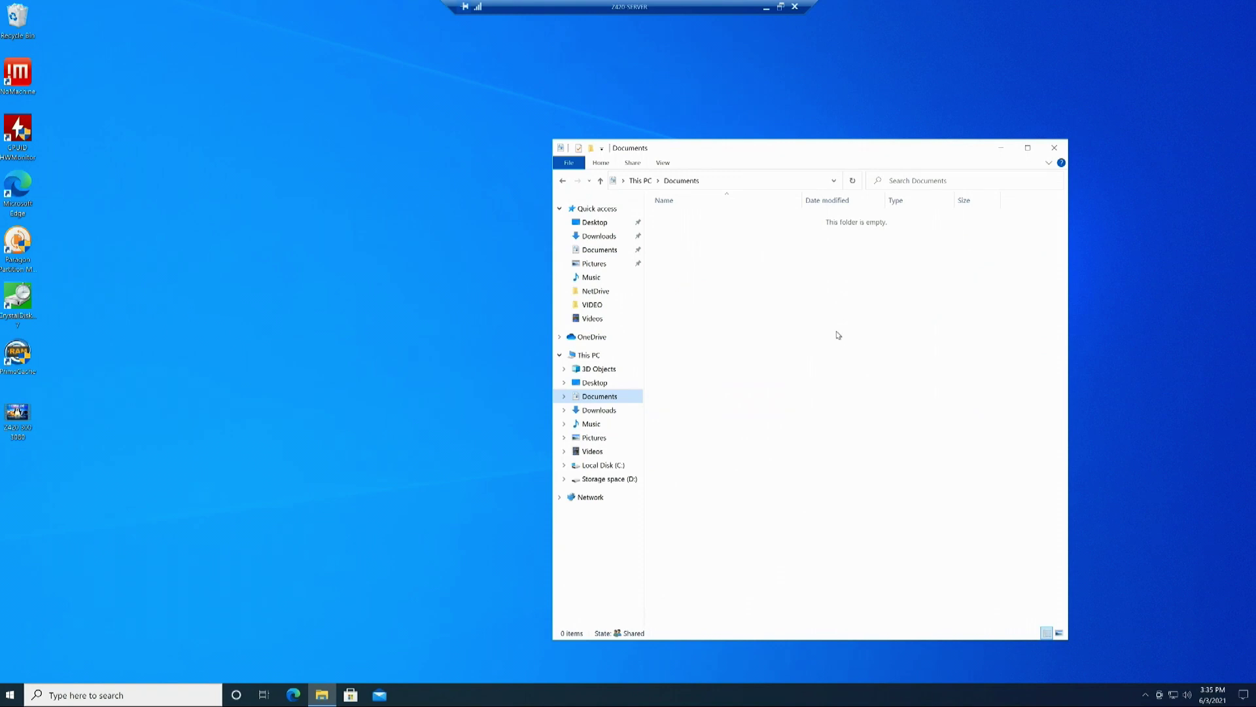
# Create a new Rich Text Document named Sample in the server's Documents folder.
pyautogui.rightClick(692, 257)
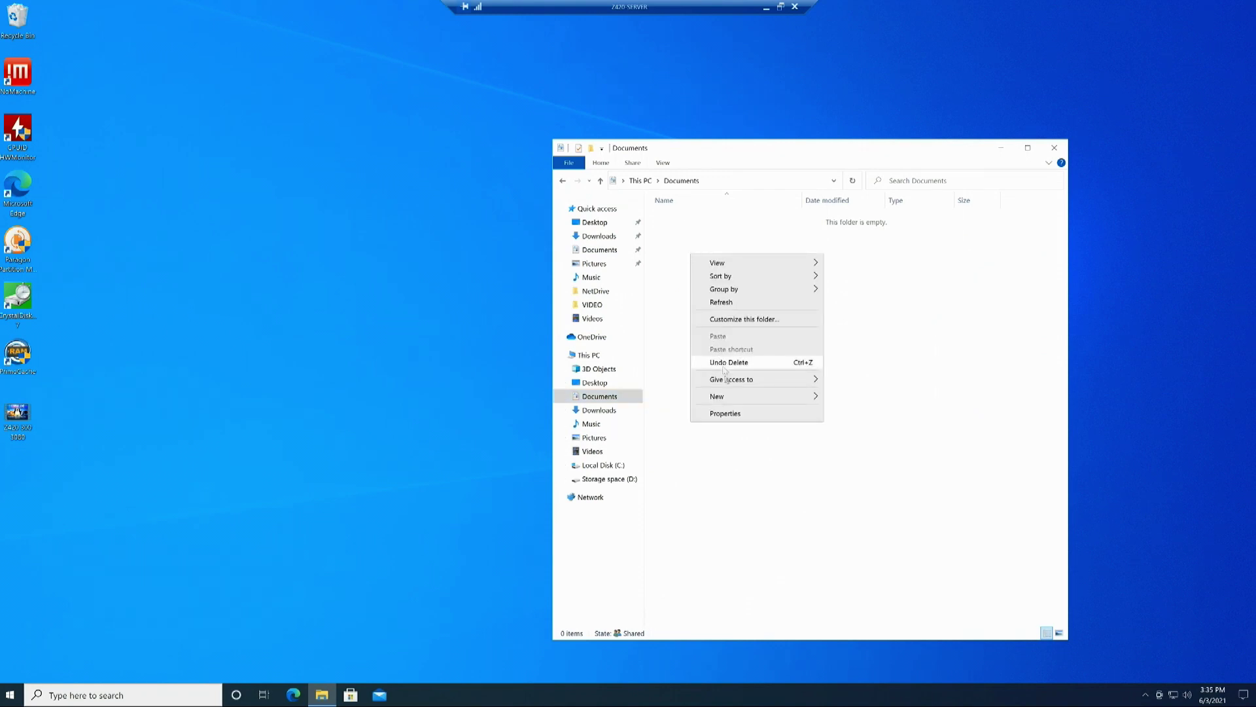
pyautogui.moveTo(748, 397)
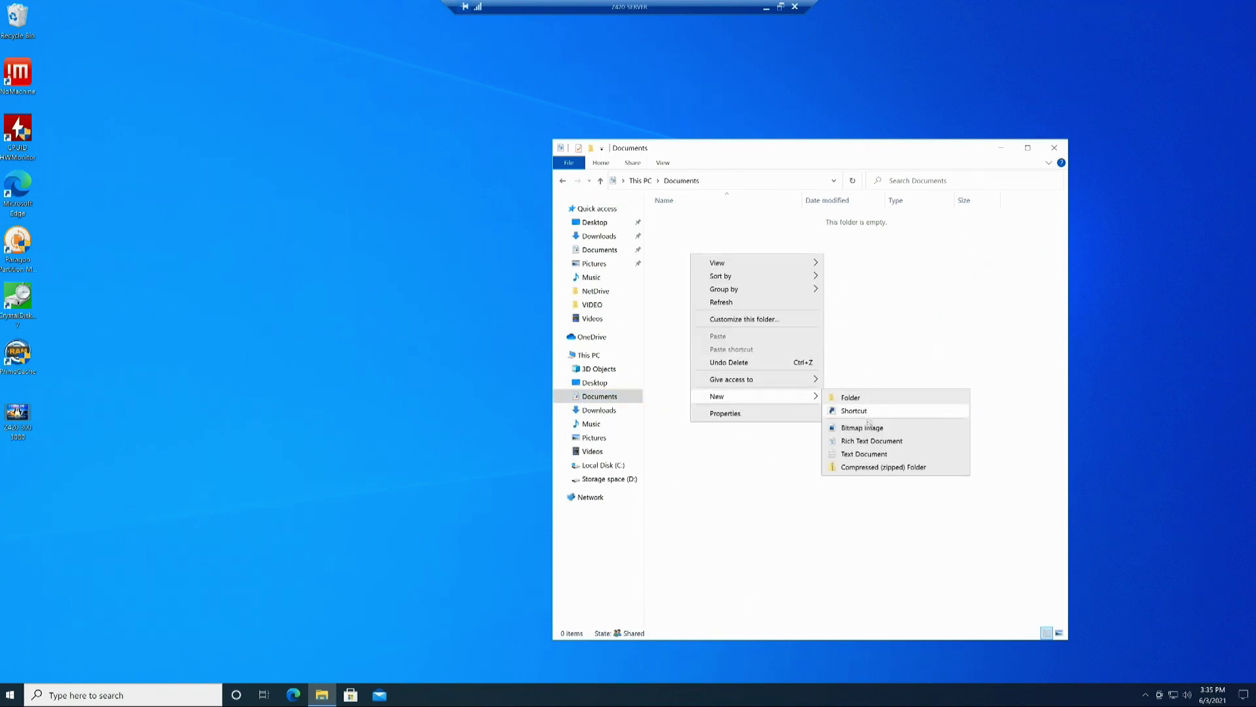
pyautogui.click(860, 440)
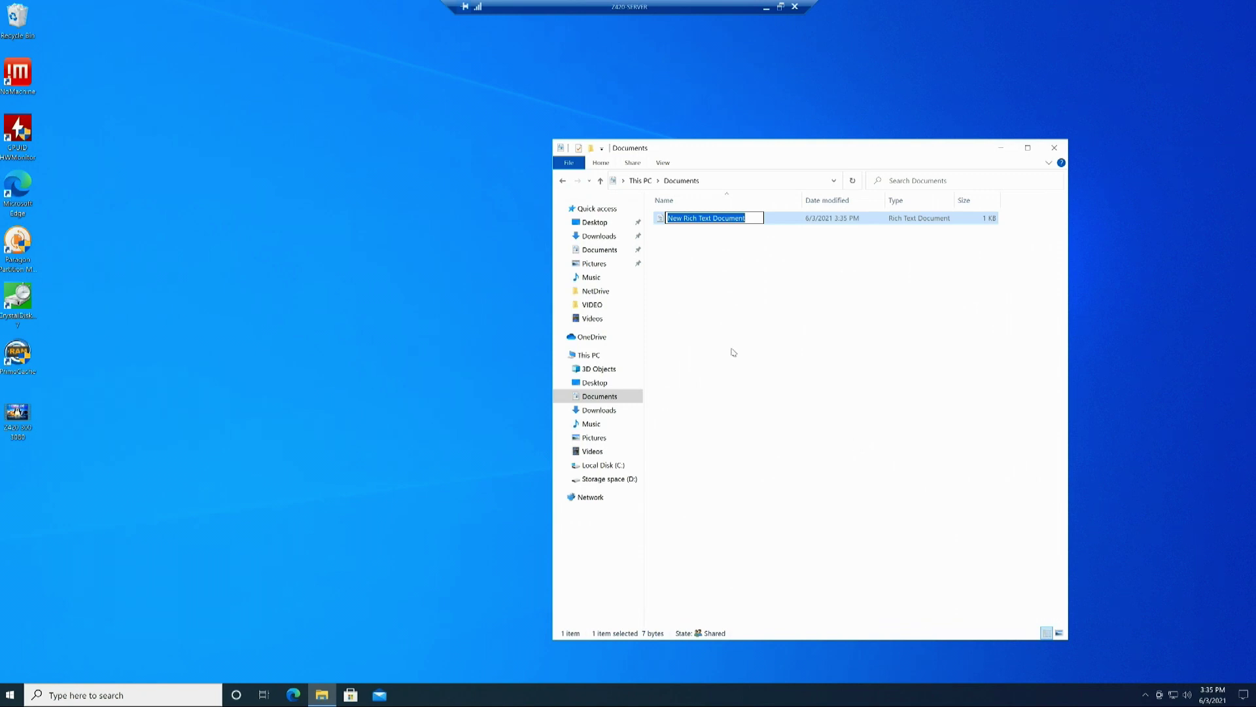
pyautogui.write('Sample')
pyautogui.press('Return')
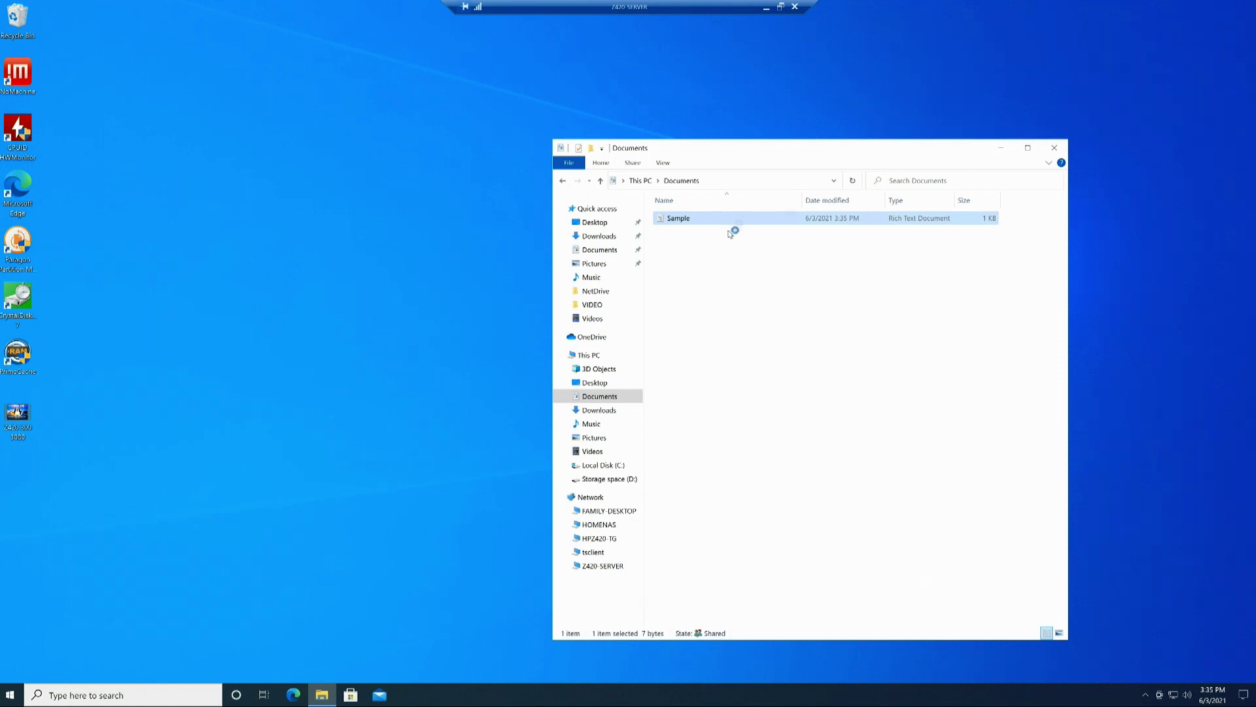
# Fill the Sample document with five short lines of random filler text and save it while closing WordPad.
pyautogui.write('sldkjflkxdj')
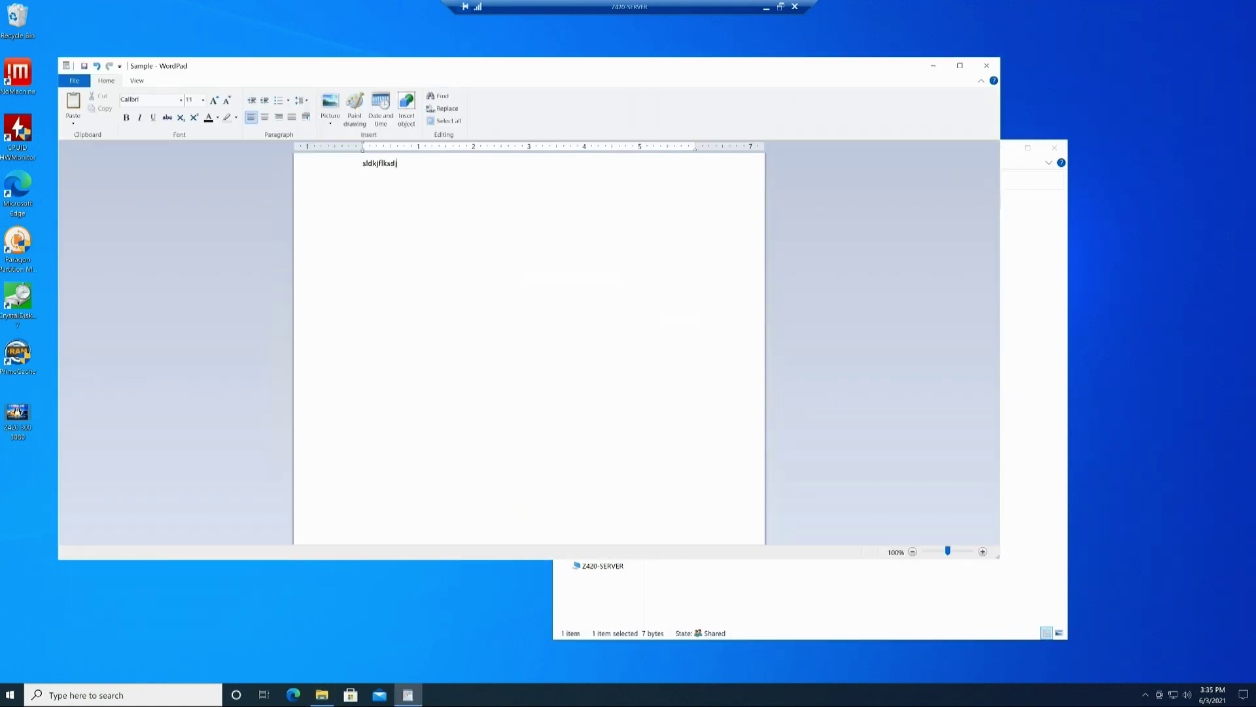
pyautogui.write('lskdjflks;df')
pyautogui.press('Return')
pyautogui.write(';lksjdflkjsadf')
pyautogui.press('Return')
pyautogui.write('sd;lfjsad ')
pyautogui.write(']flsdljfl')
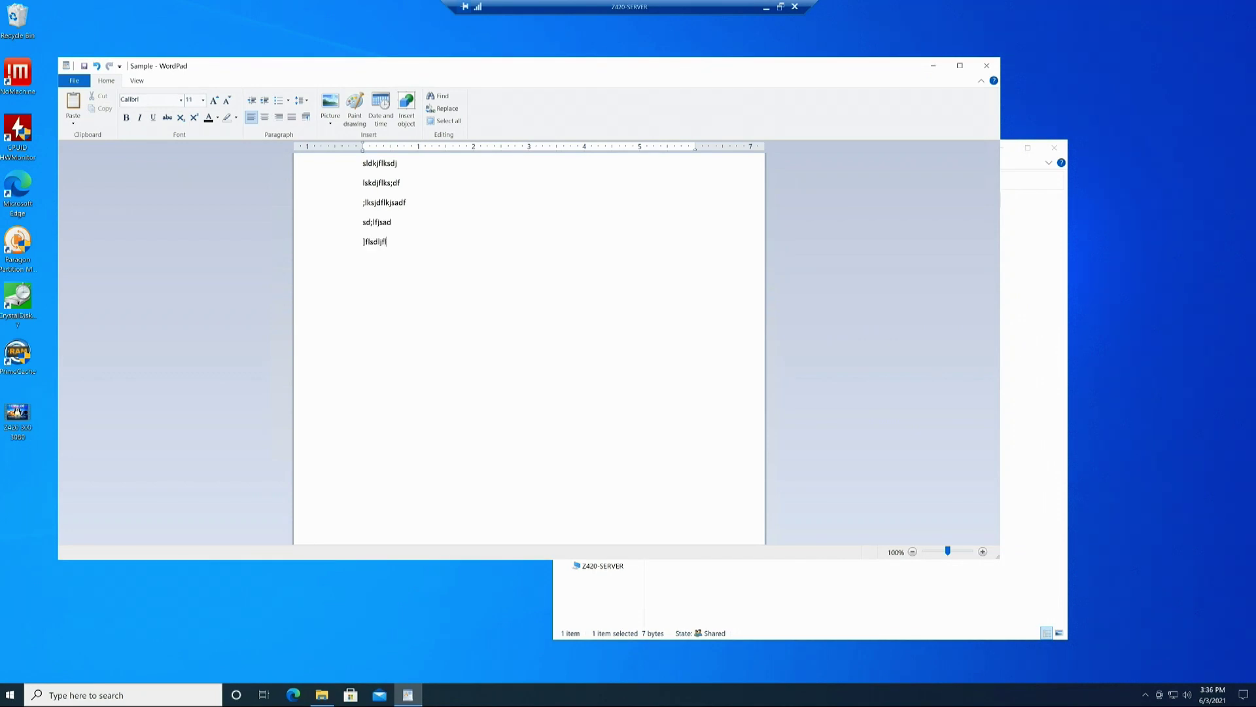
pyautogui.click(992, 69)
pyautogui.click(500, 324)
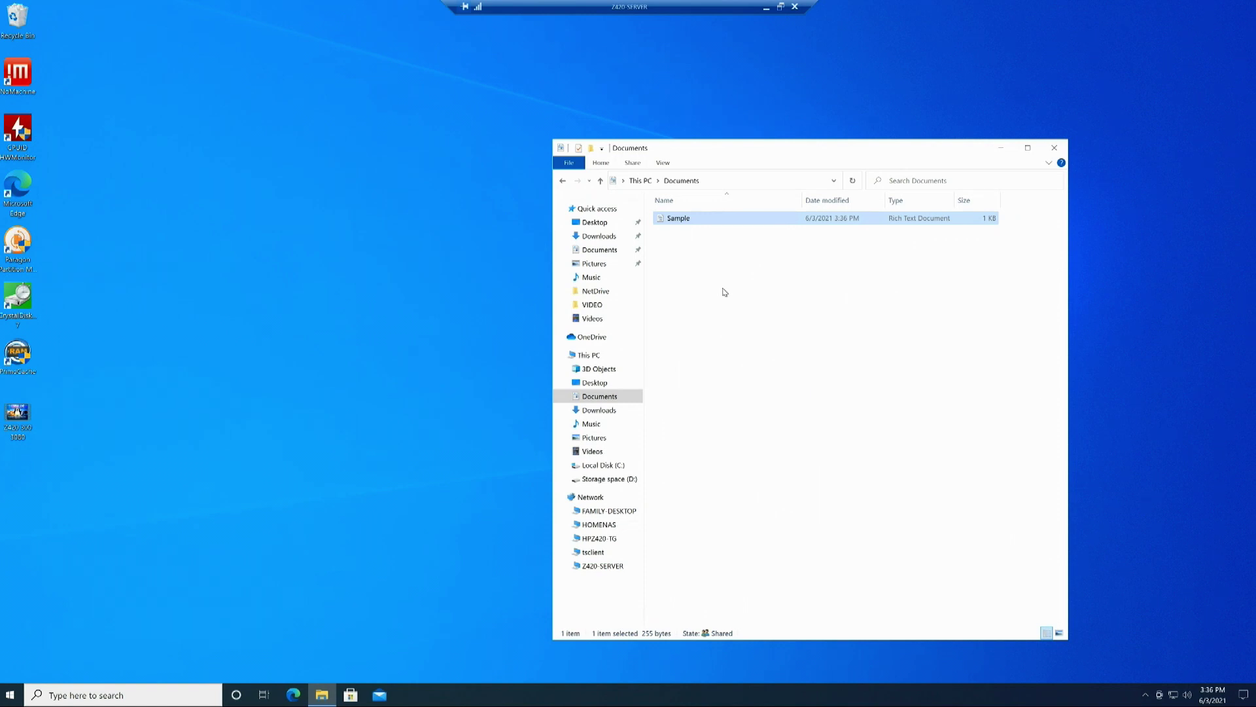
# View the contents of Storage space (D:), return to Documents, and create a folder there named Personal.
pyautogui.click(619, 481)
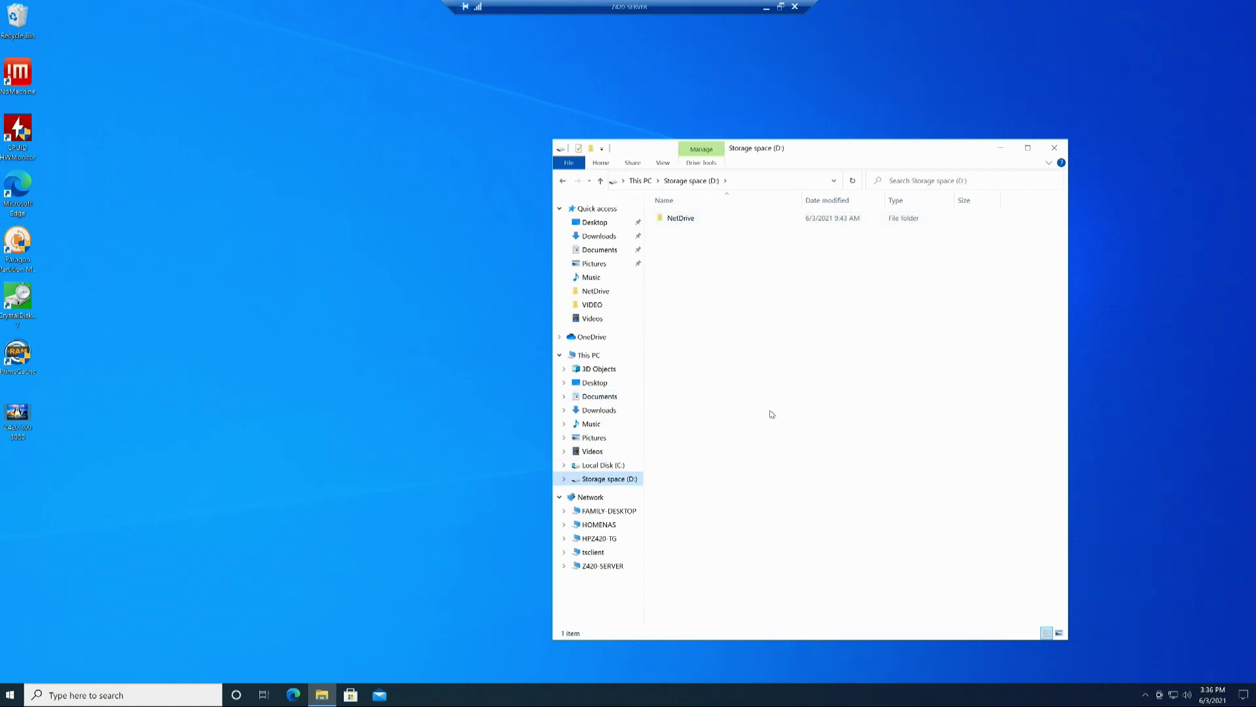
pyautogui.click(594, 397)
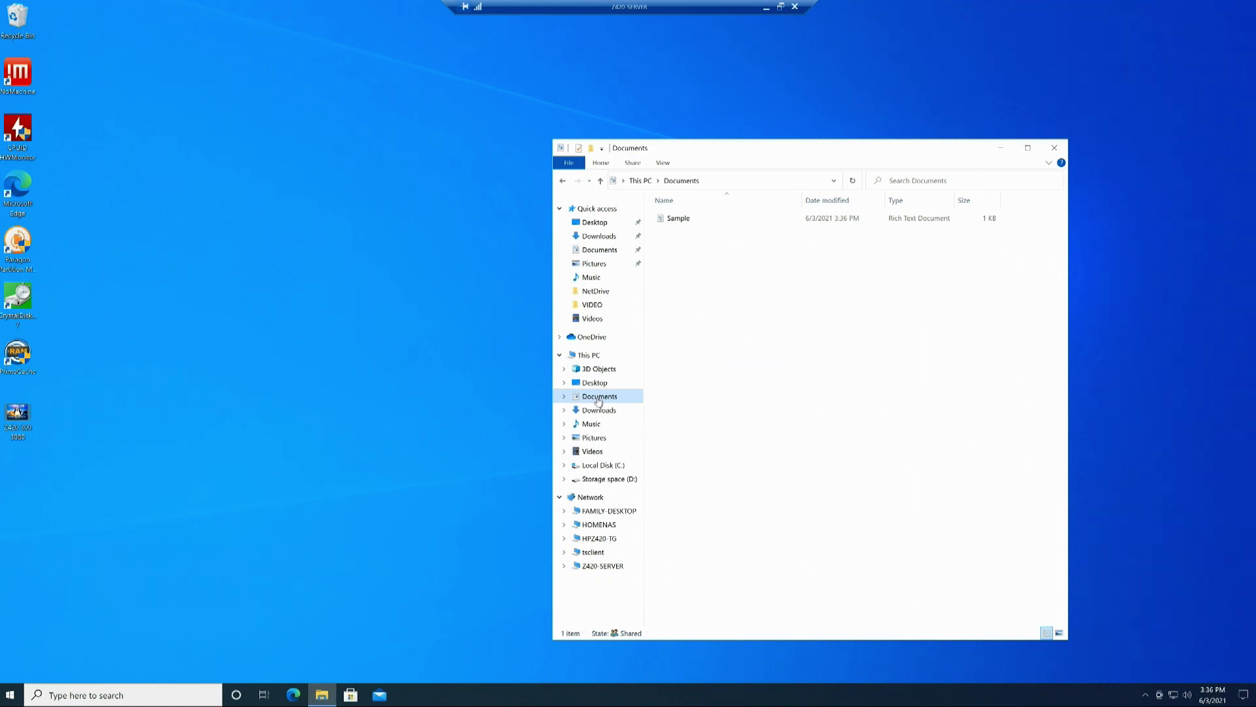
pyautogui.rightClick(669, 265)
pyautogui.moveTo(736, 406)
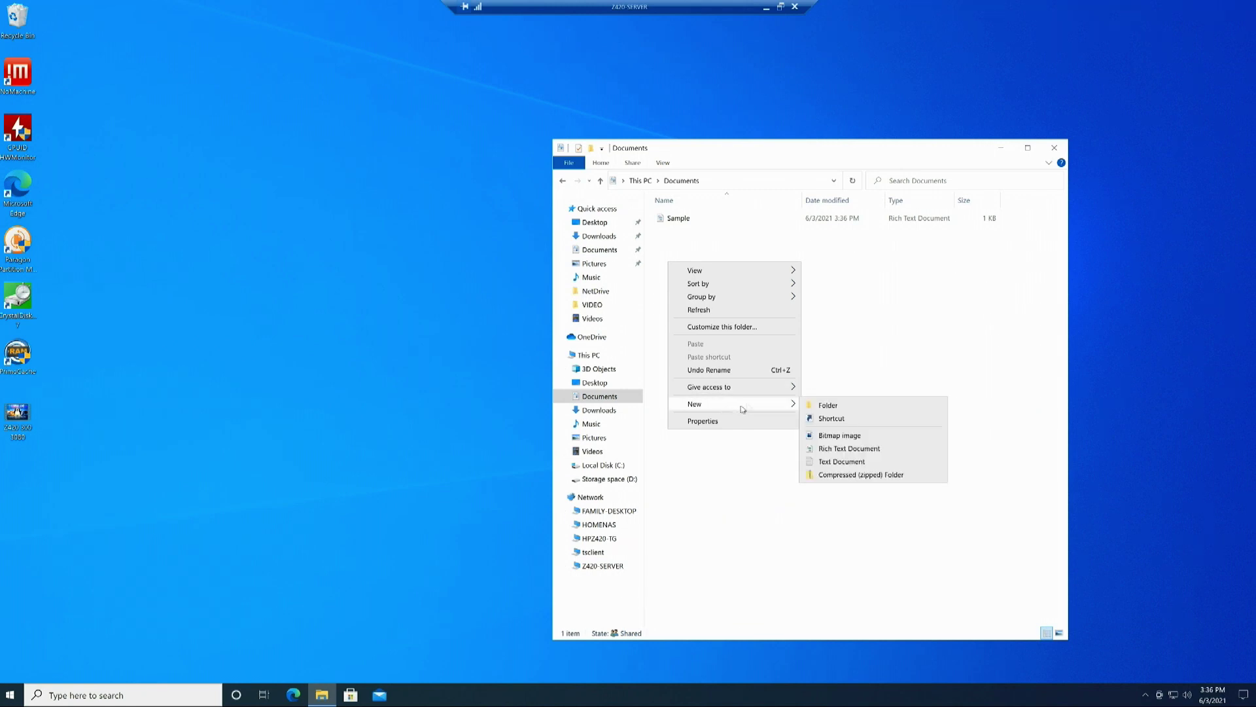
pyautogui.click(817, 407)
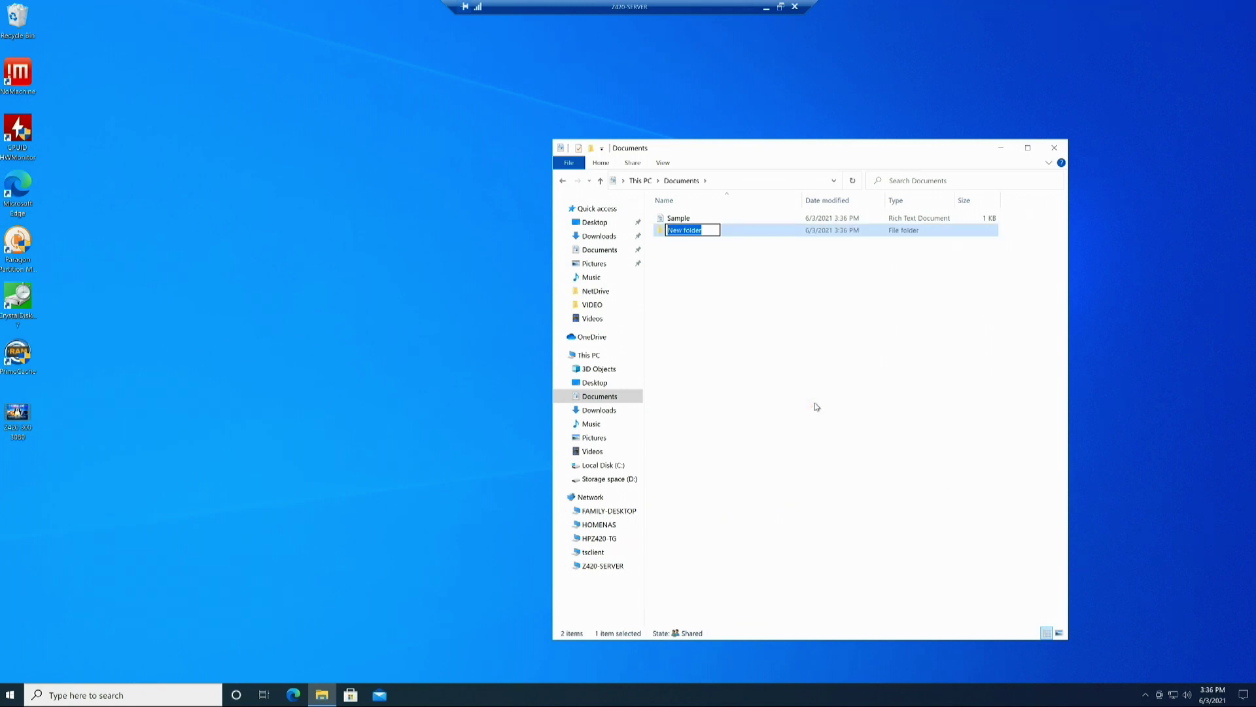
pyautogui.press('BackSpace')
pyautogui.write('Personal')
pyautogui.press('Return')
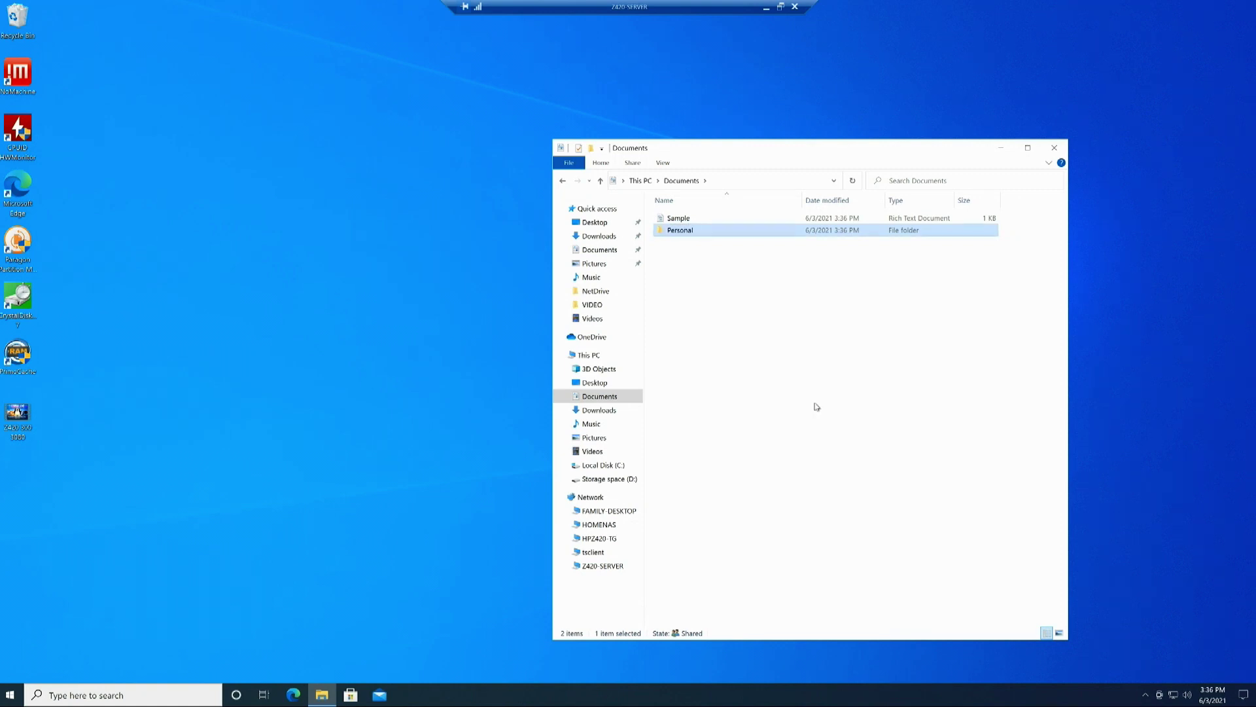
# Open the sharing properties of the server's Documents folder and move the dialog clear of the taskbar.
pyautogui.rightClick(623, 401)
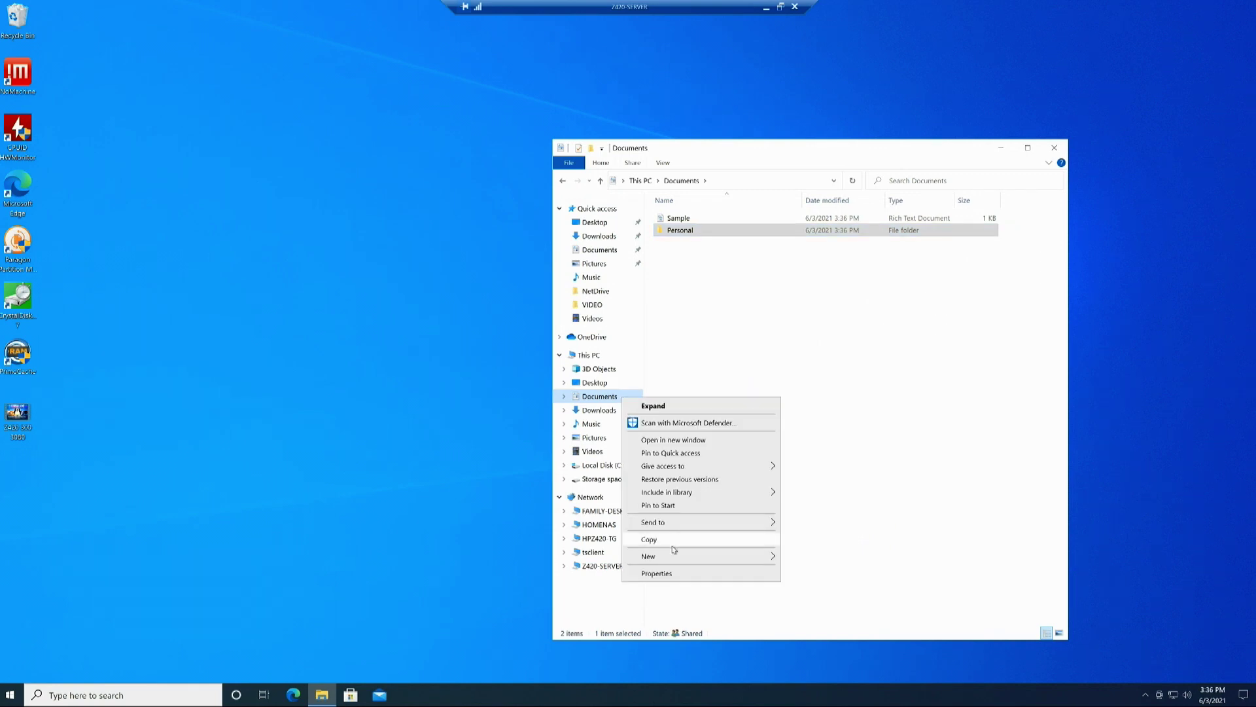
pyautogui.click(690, 574)
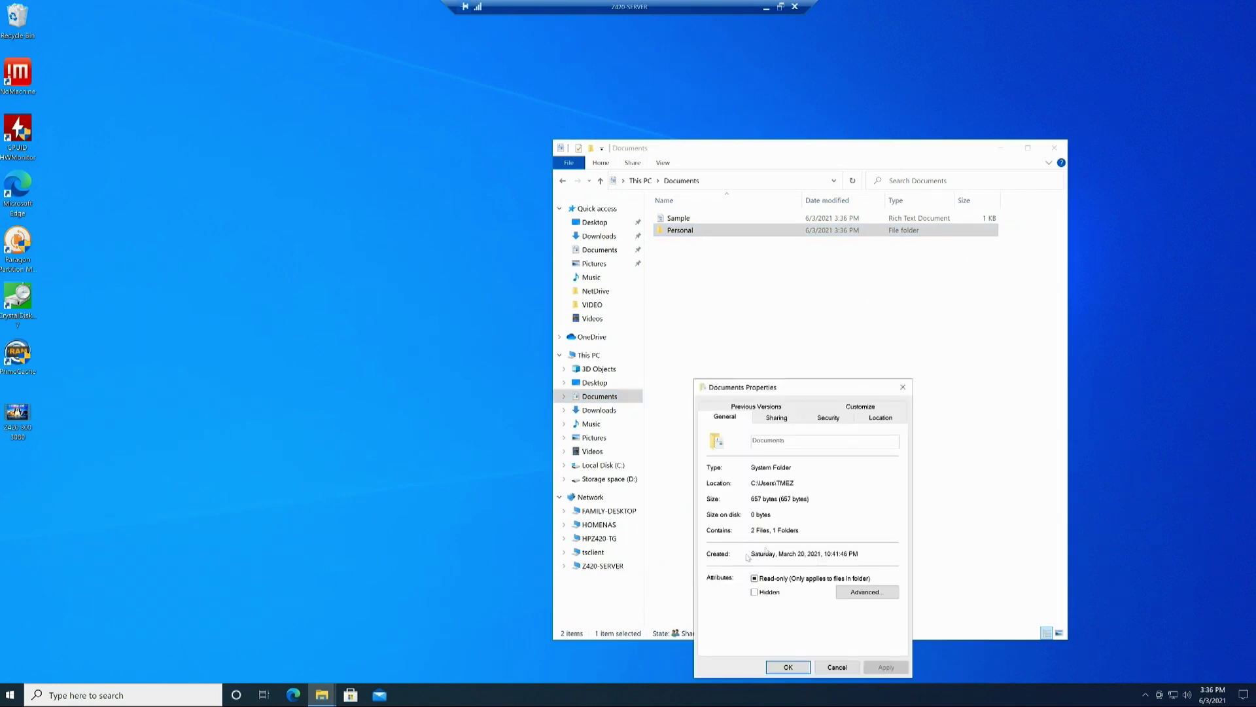
pyautogui.click(788, 421)
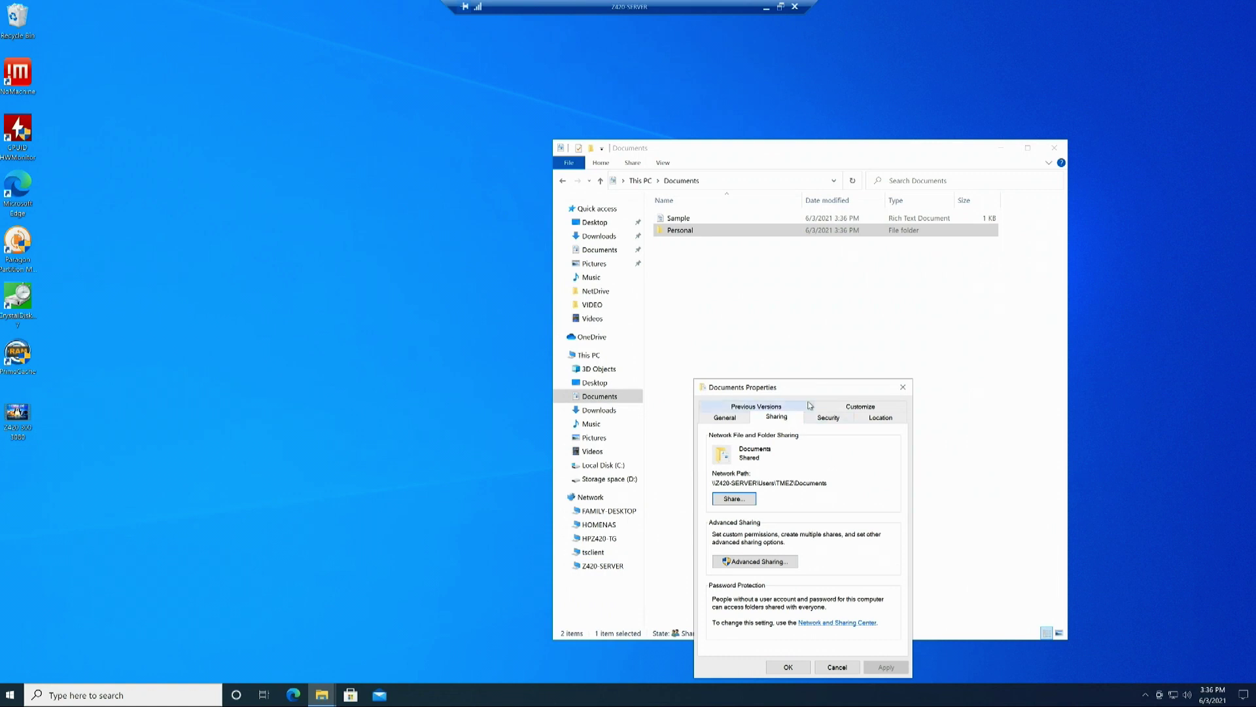
pyautogui.moveTo(807, 393); pyautogui.dragTo(822, 305)
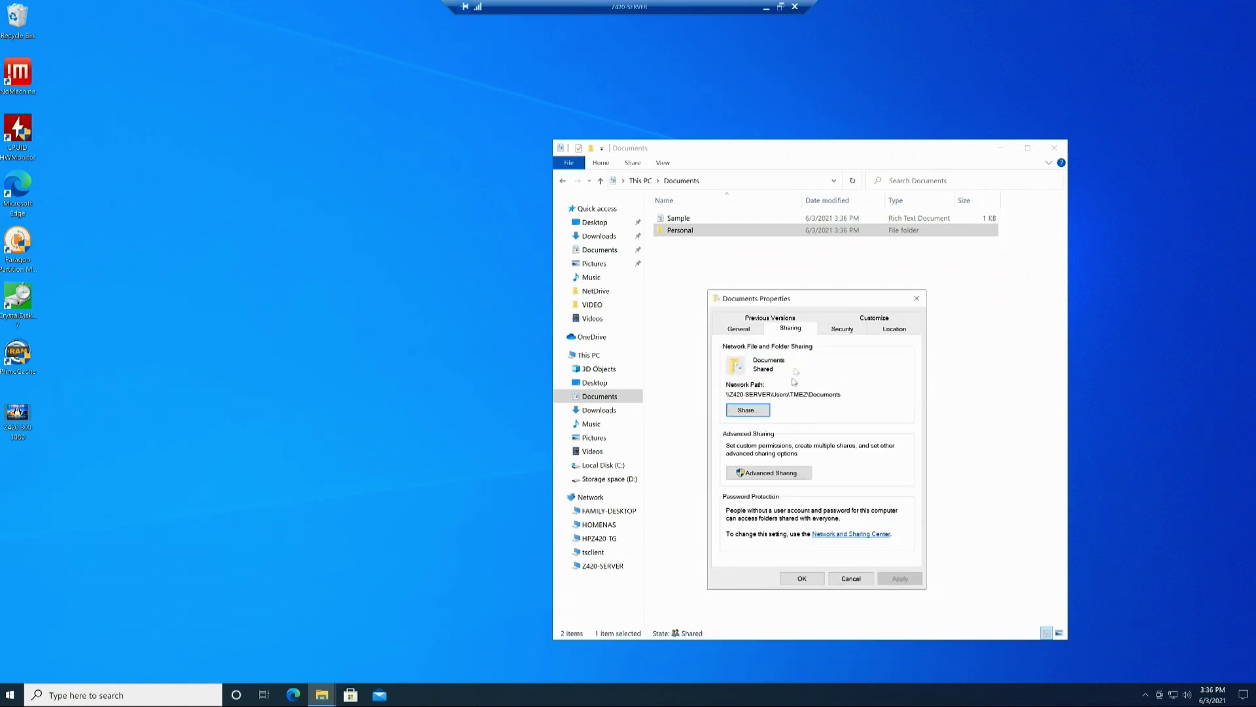
# Open the network access list for the Documents folder and remove Everyone from it.
pyautogui.click(767, 412)
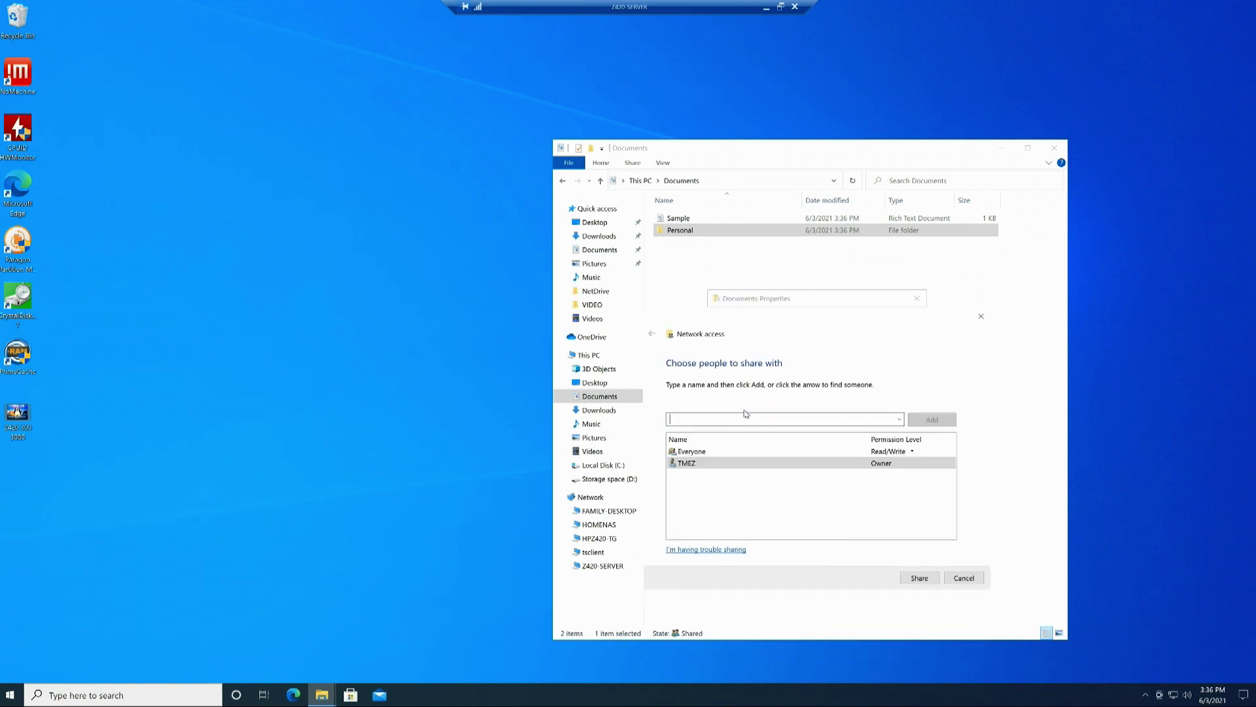
pyautogui.click(711, 454)
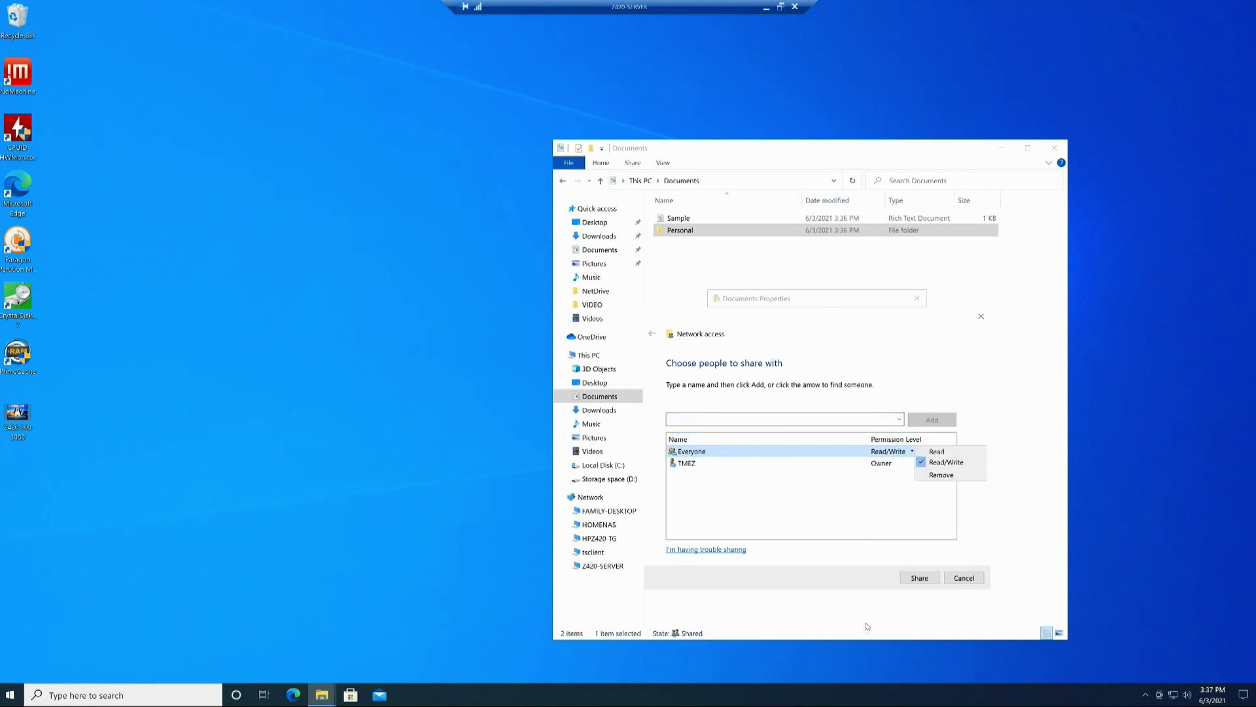
pyautogui.click(825, 515)
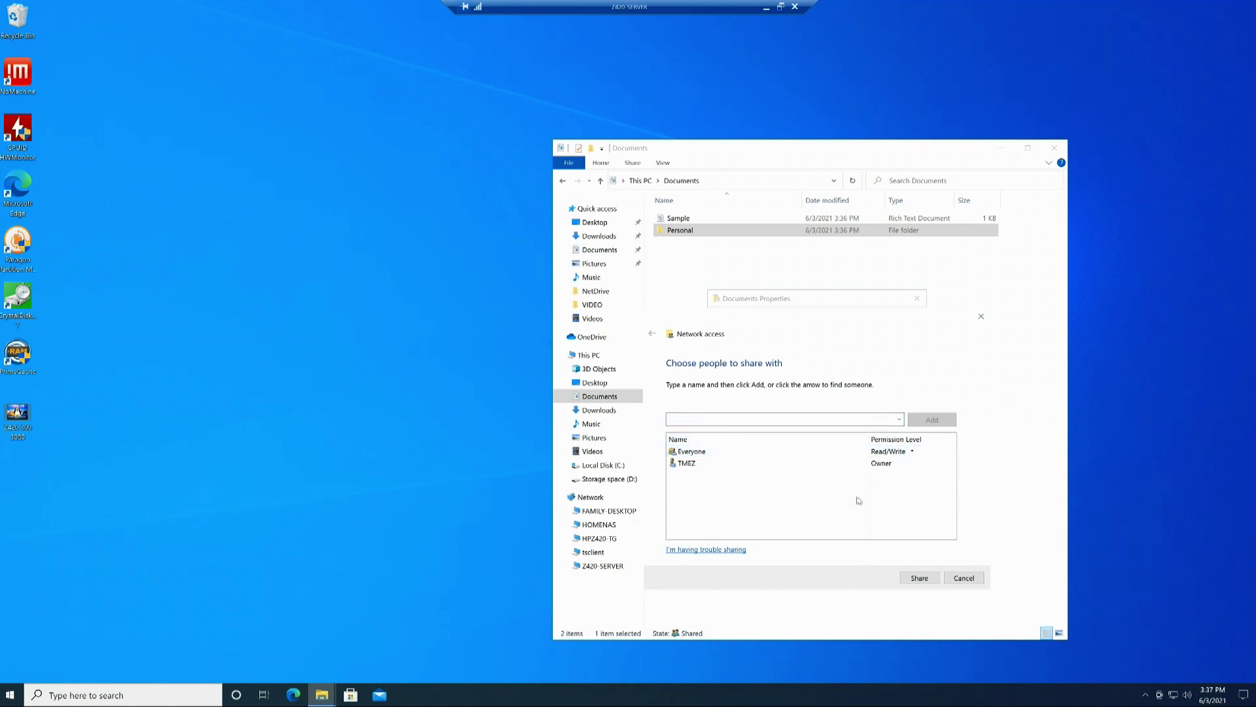
pyautogui.click(790, 450)
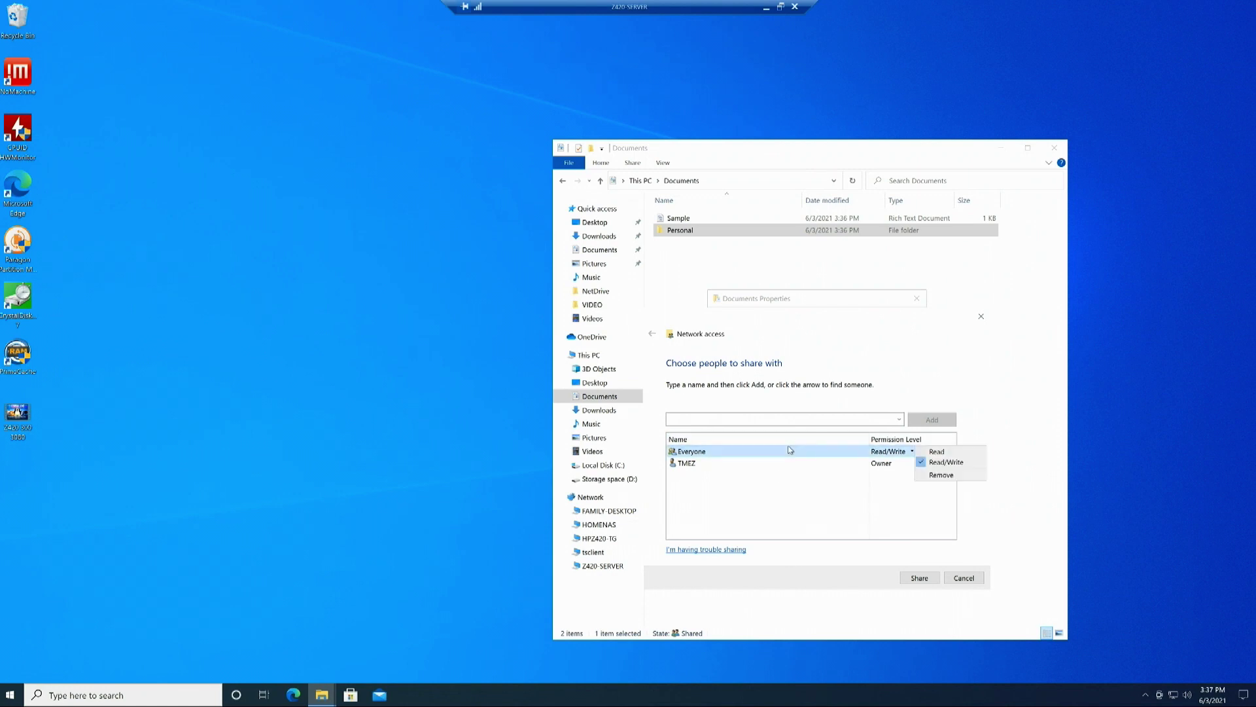
pyautogui.click(942, 476)
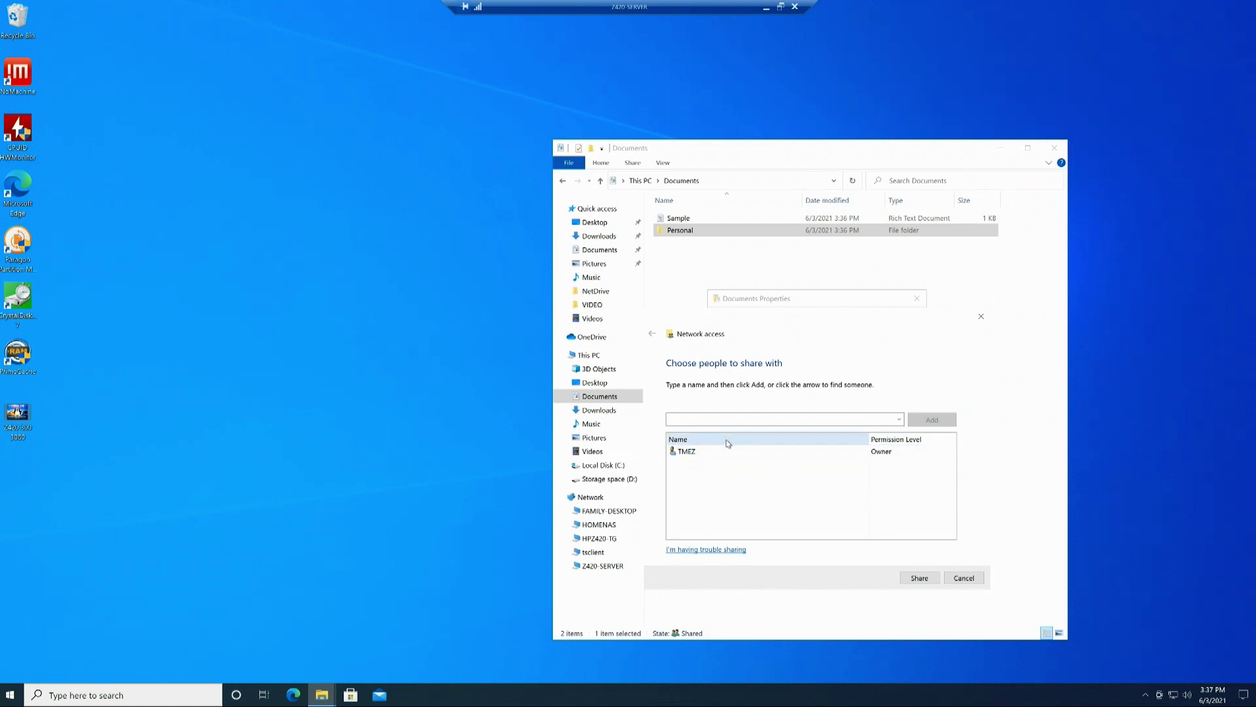
# Add Everyone to the people the Documents folder is shared with and set the permission level to Read/Write.
pyautogui.click(899, 420)
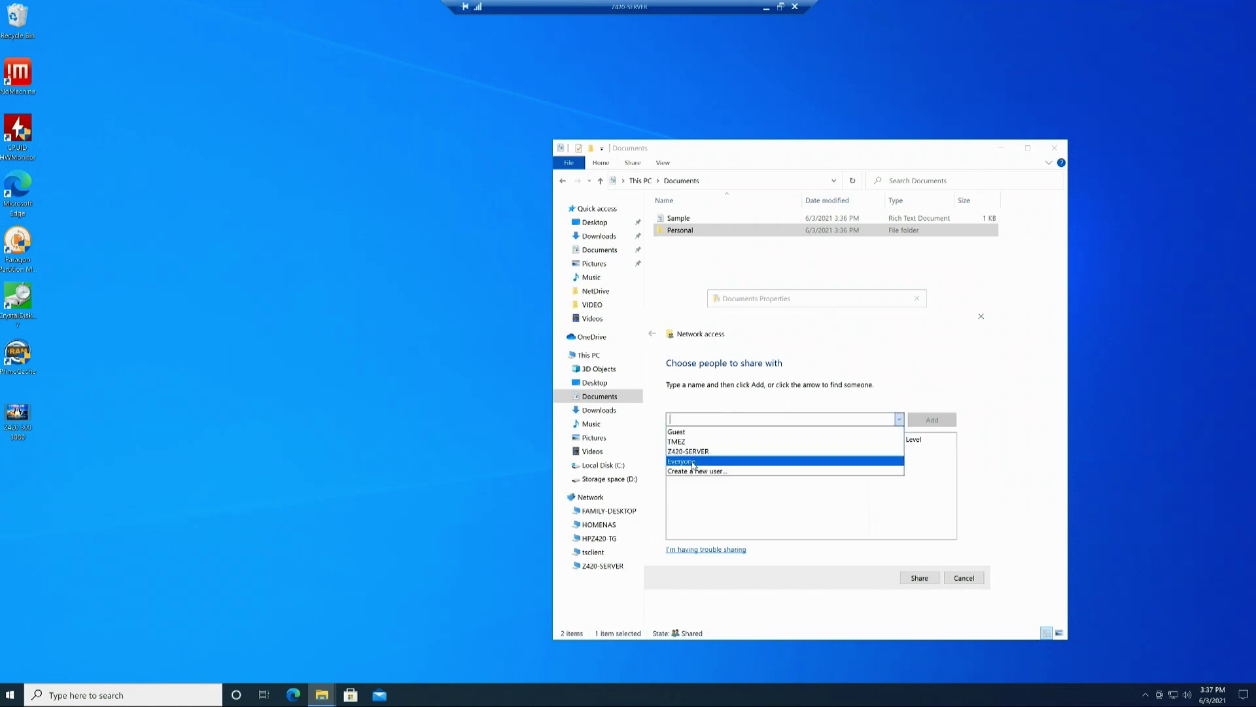
pyautogui.click(693, 462)
pyautogui.click(932, 420)
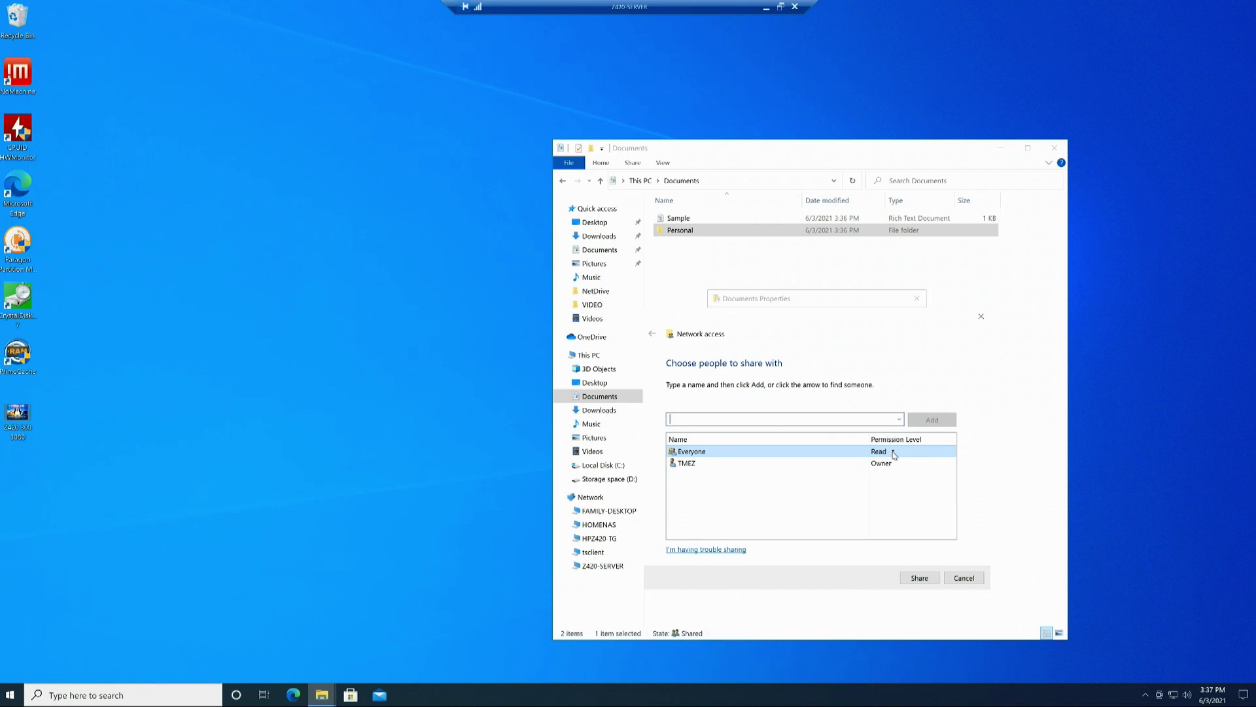
pyautogui.click(894, 453)
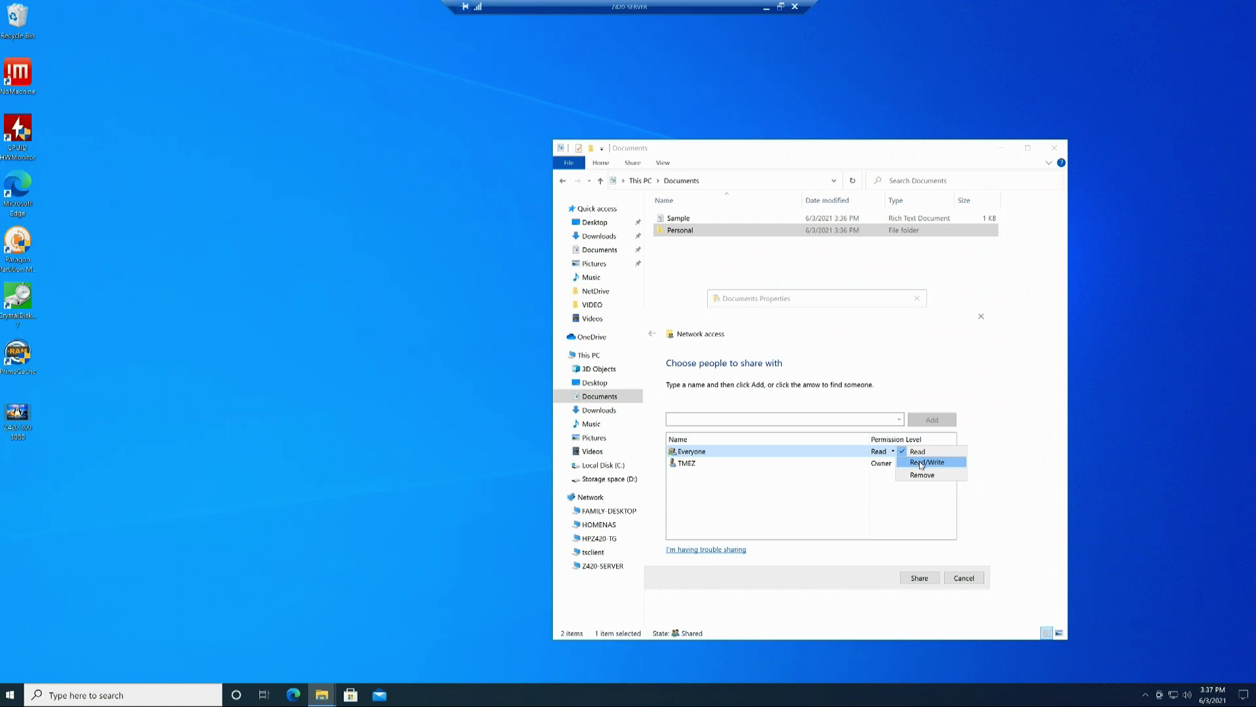
pyautogui.click(920, 464)
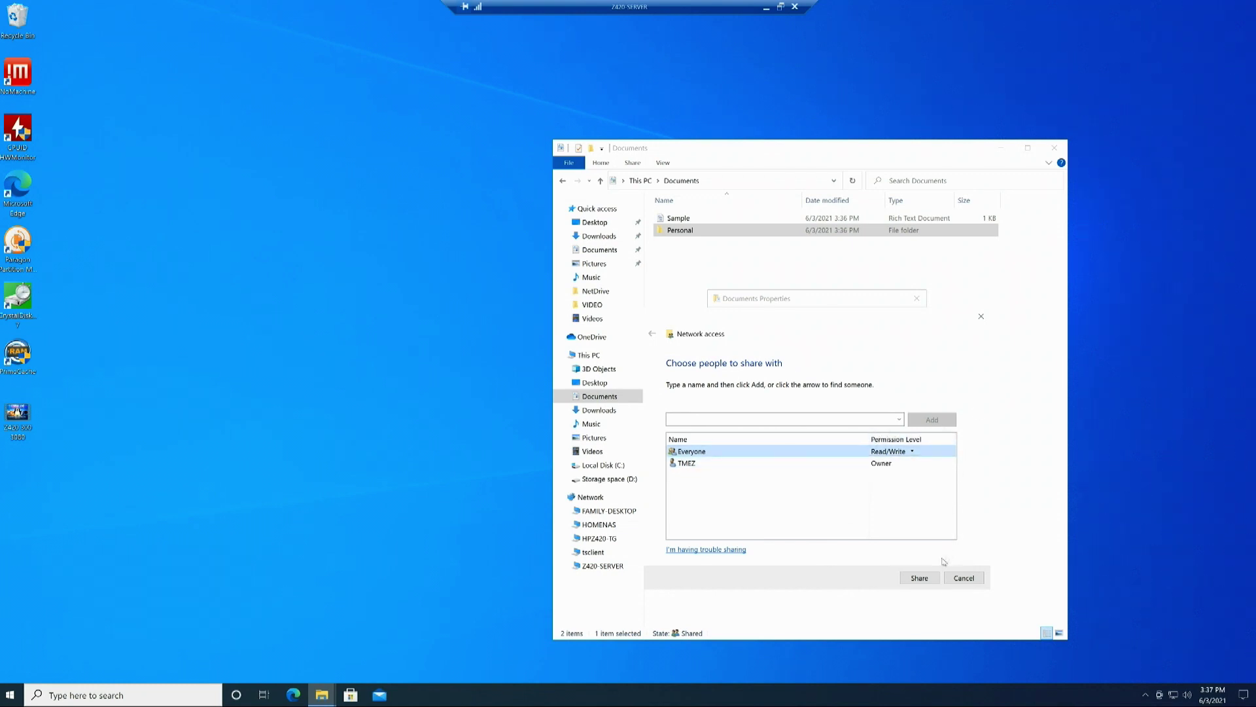
# Apply the sharing of the Documents folder, select its shared network path entry, and close the folder's properties.
pyautogui.click(916, 579)
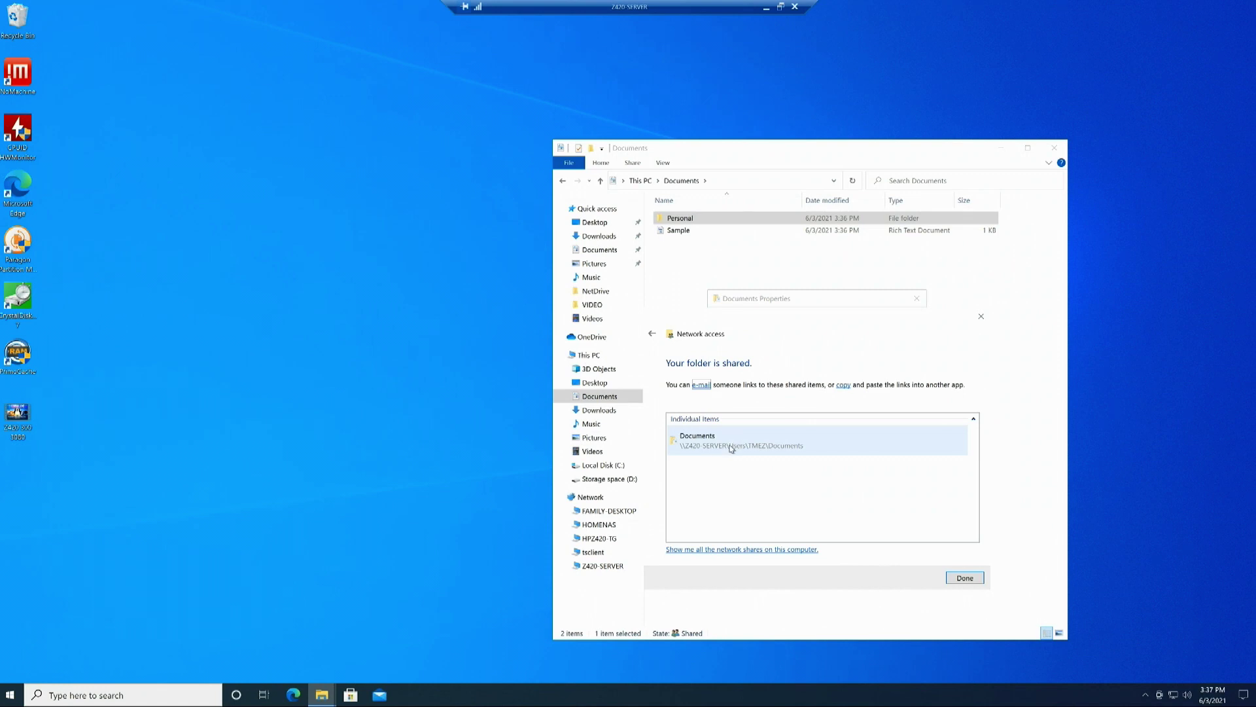
pyautogui.click(731, 448)
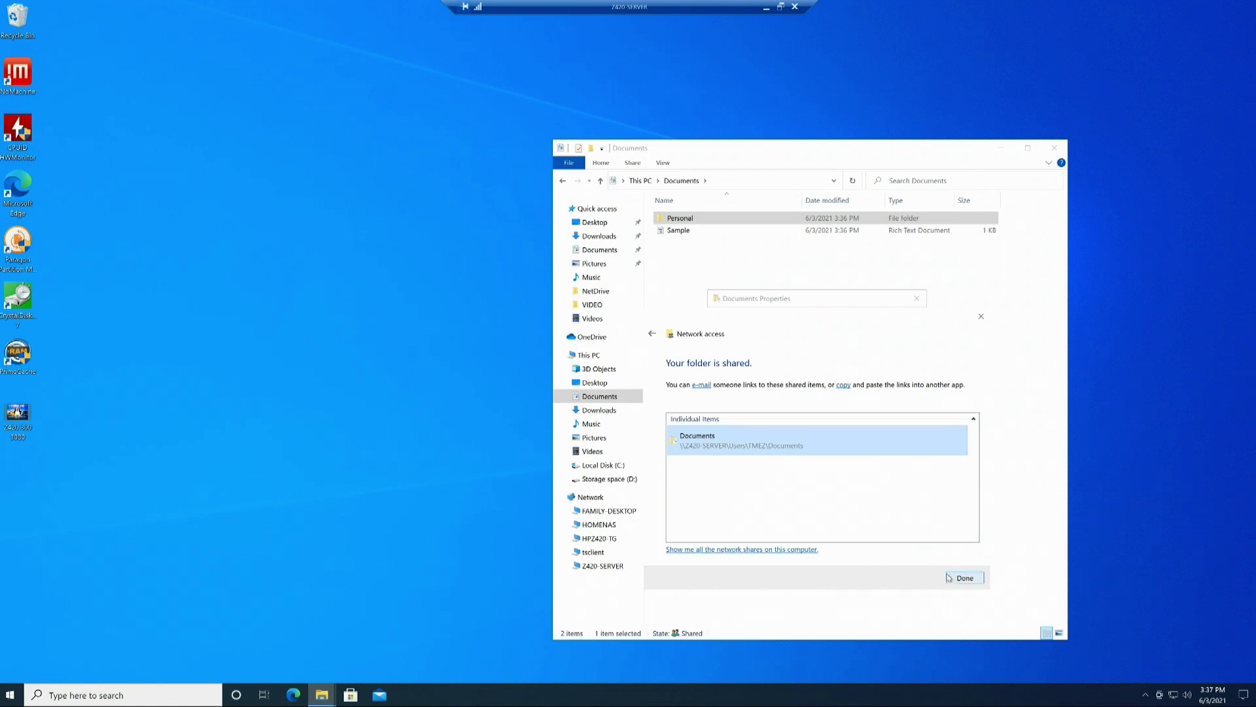
pyautogui.click(950, 578)
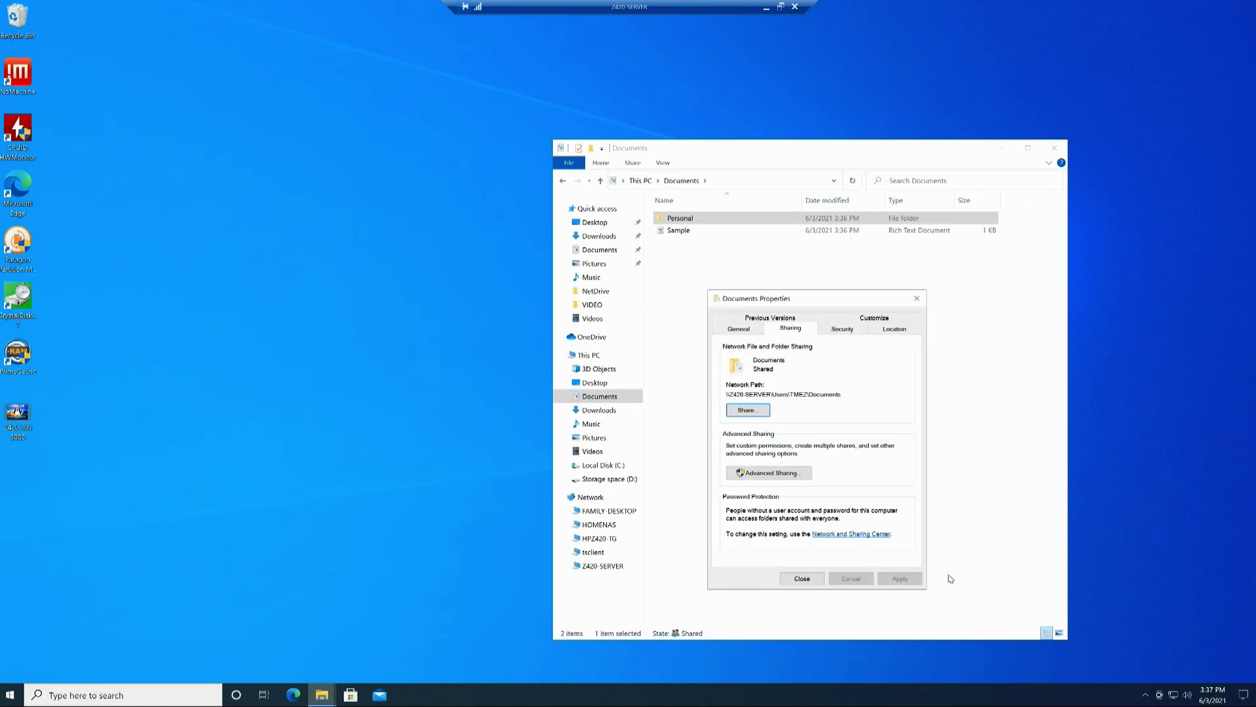
pyautogui.click(802, 578)
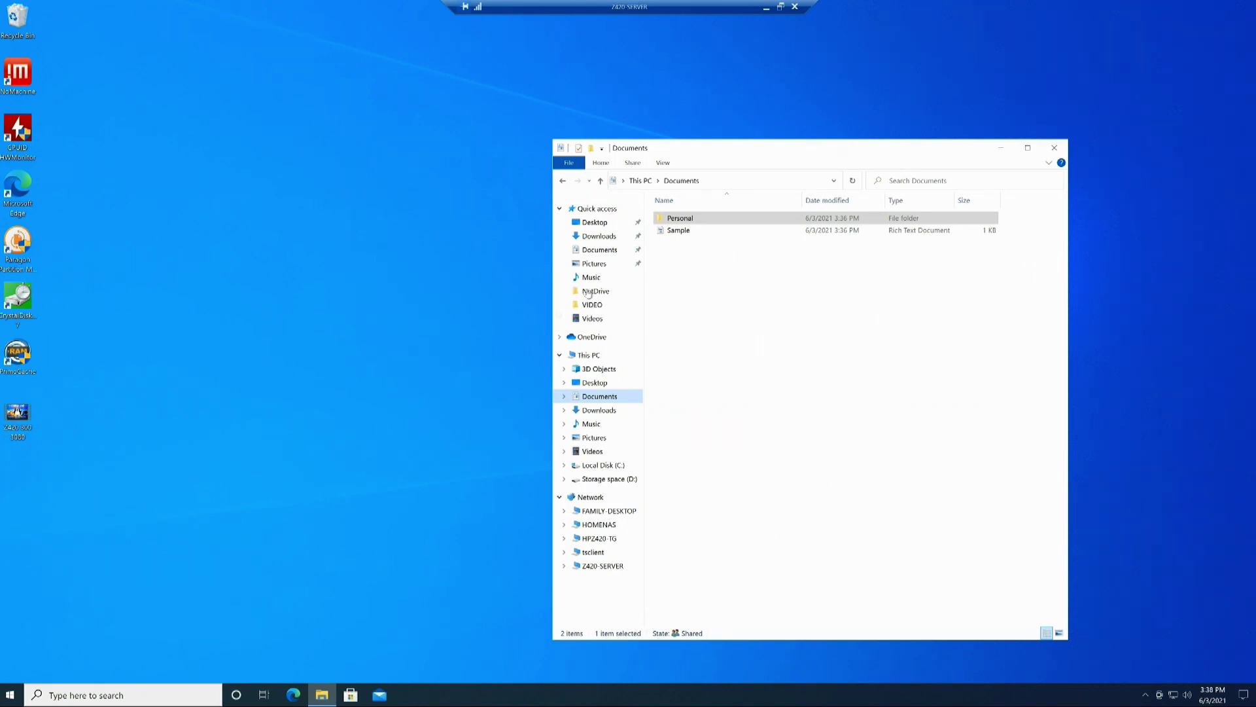
# Minimize the remote session and check the network profile of the local PC's Ethernet connection in Settings.
pyautogui.click(767, 8)
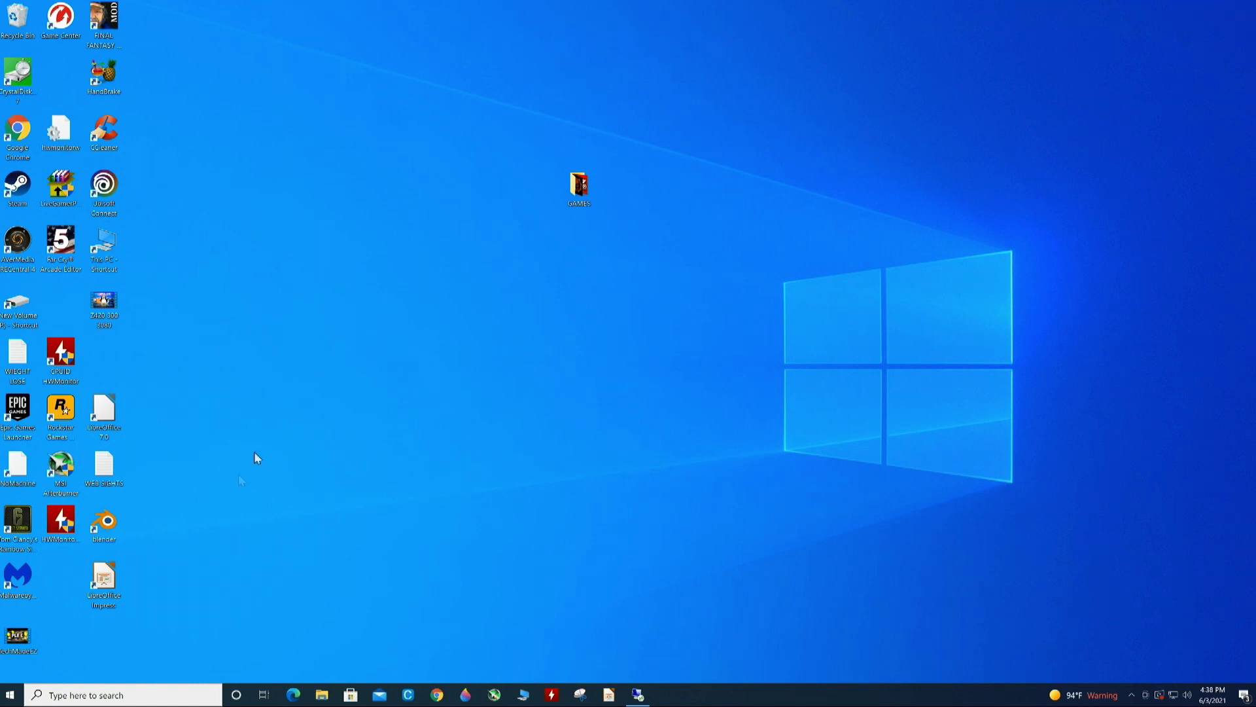
pyautogui.click(8, 696)
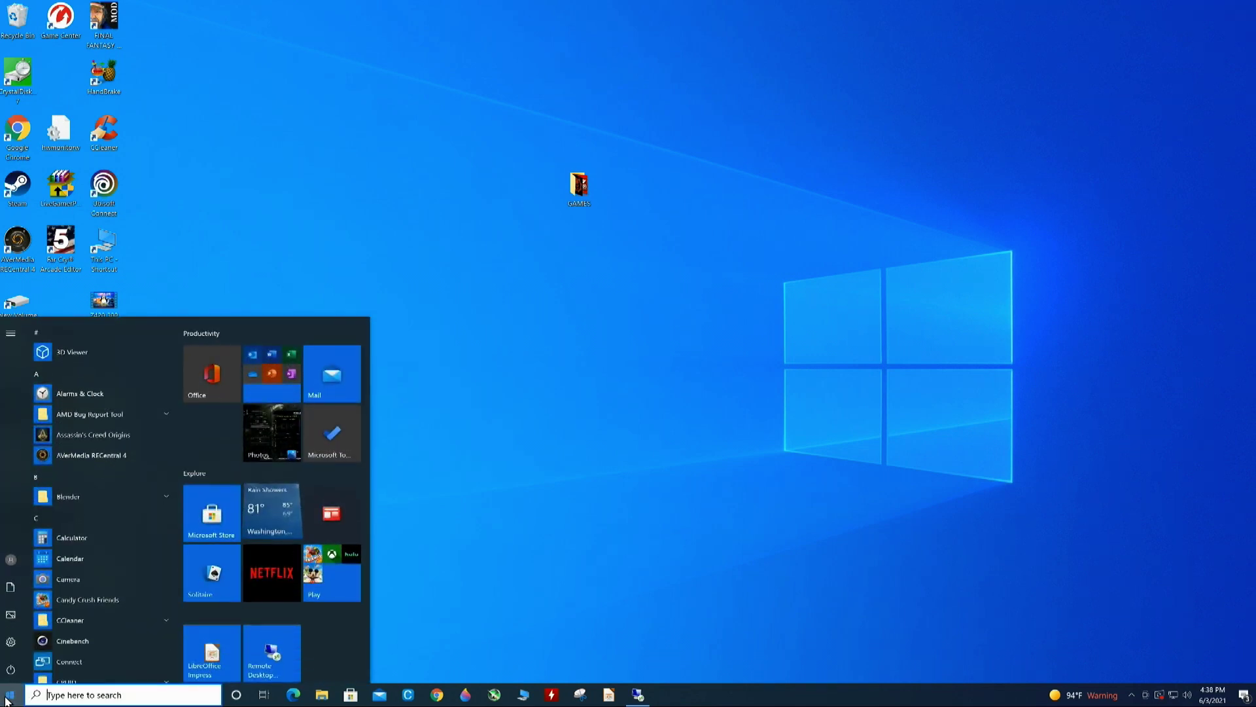
pyautogui.click(14, 643)
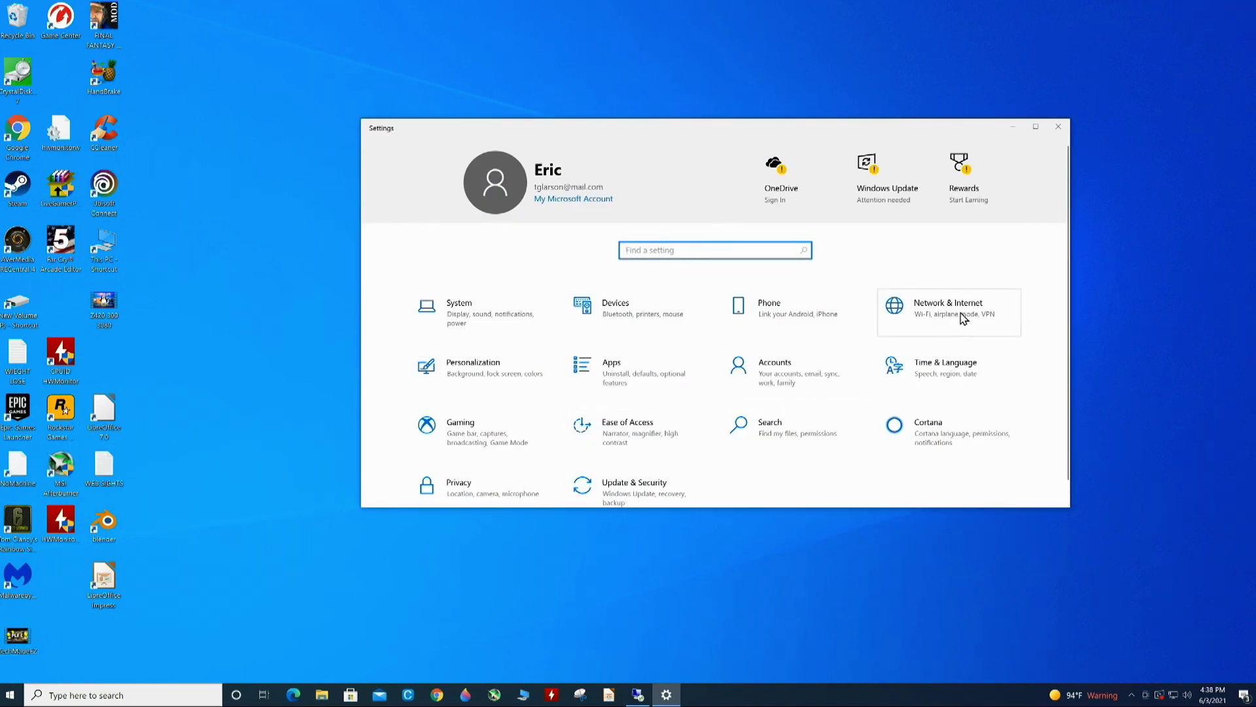
pyautogui.click(963, 316)
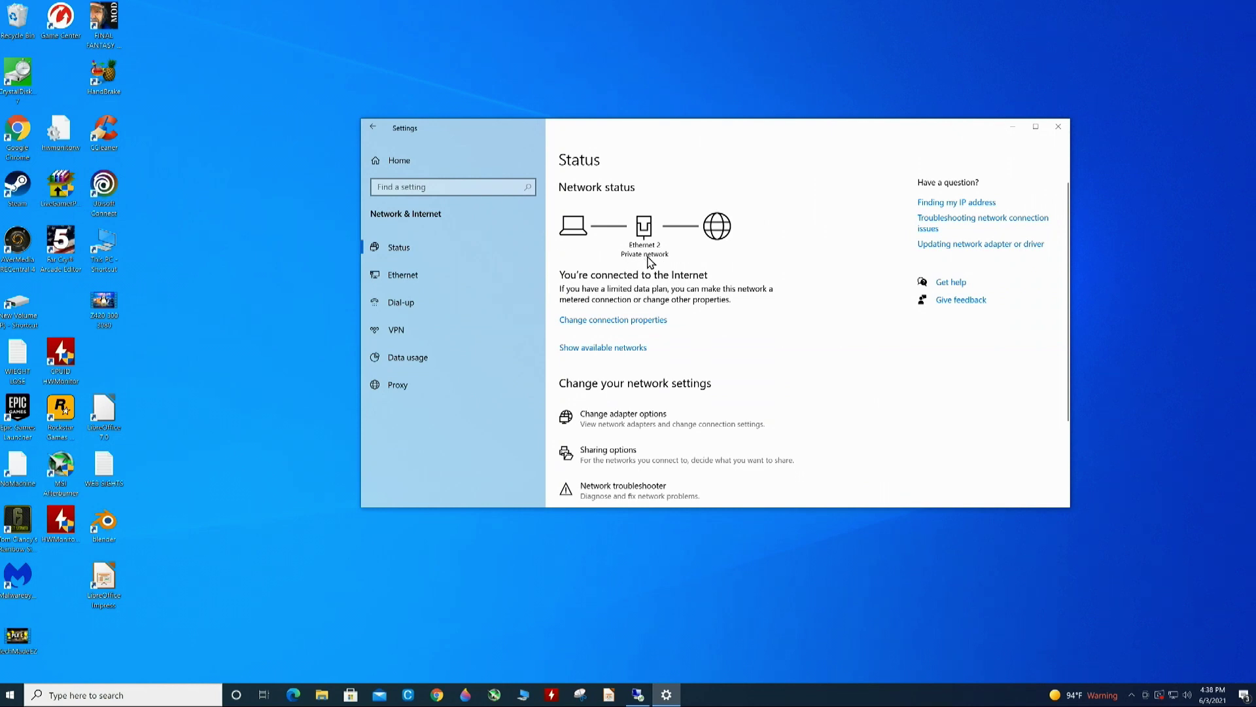
pyautogui.click(624, 321)
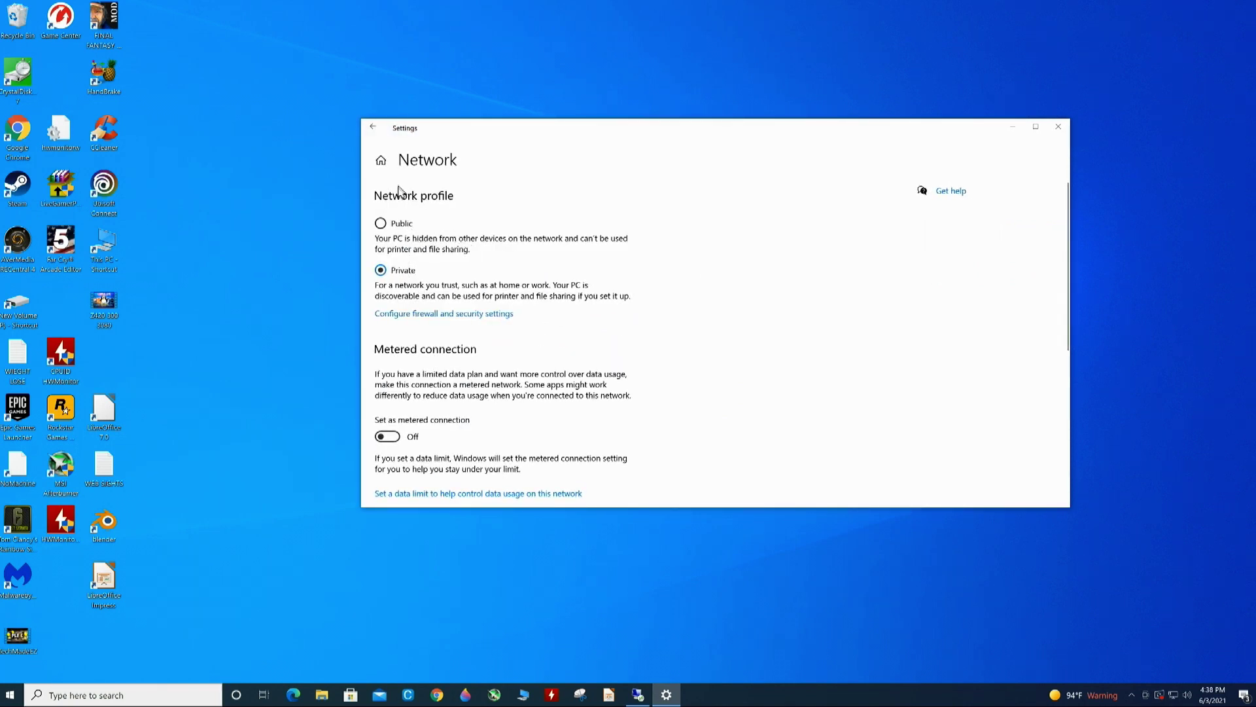
pyautogui.click(373, 128)
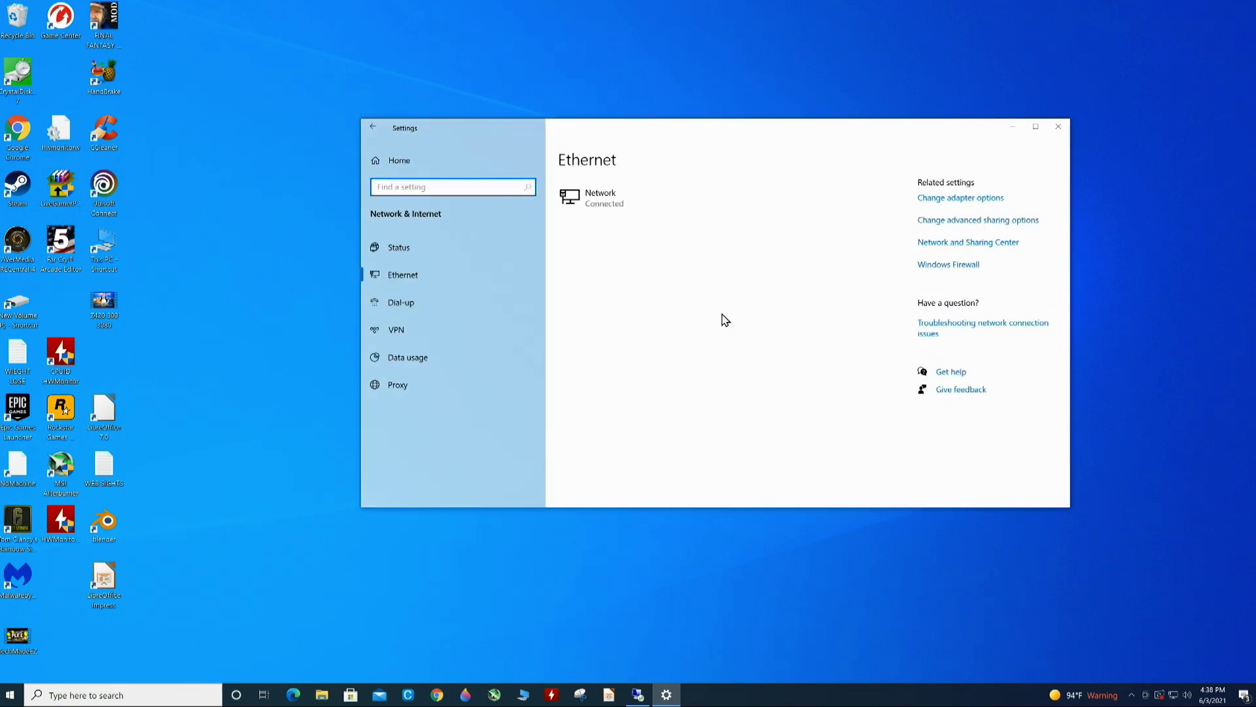
# Review the local PC's advanced sharing options for the Private and All Networks profiles, and close them without changes.
pyautogui.click(967, 222)
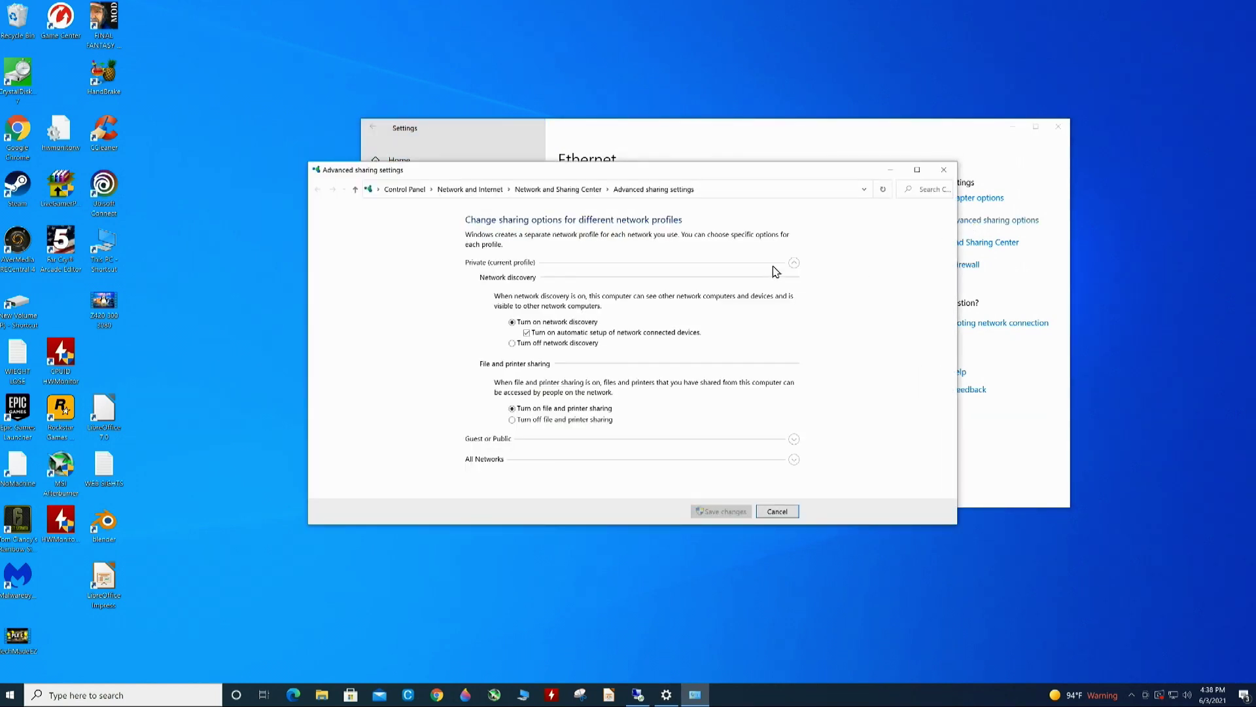
pyautogui.click(793, 264)
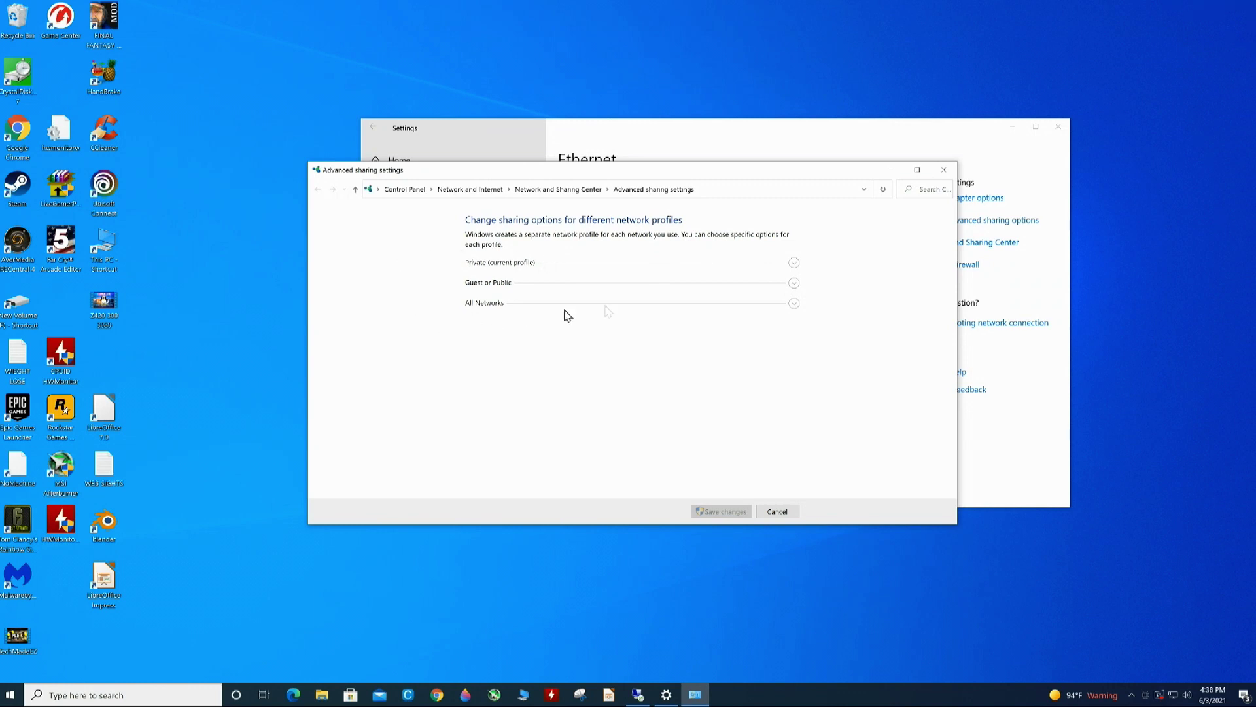
pyautogui.click(794, 264)
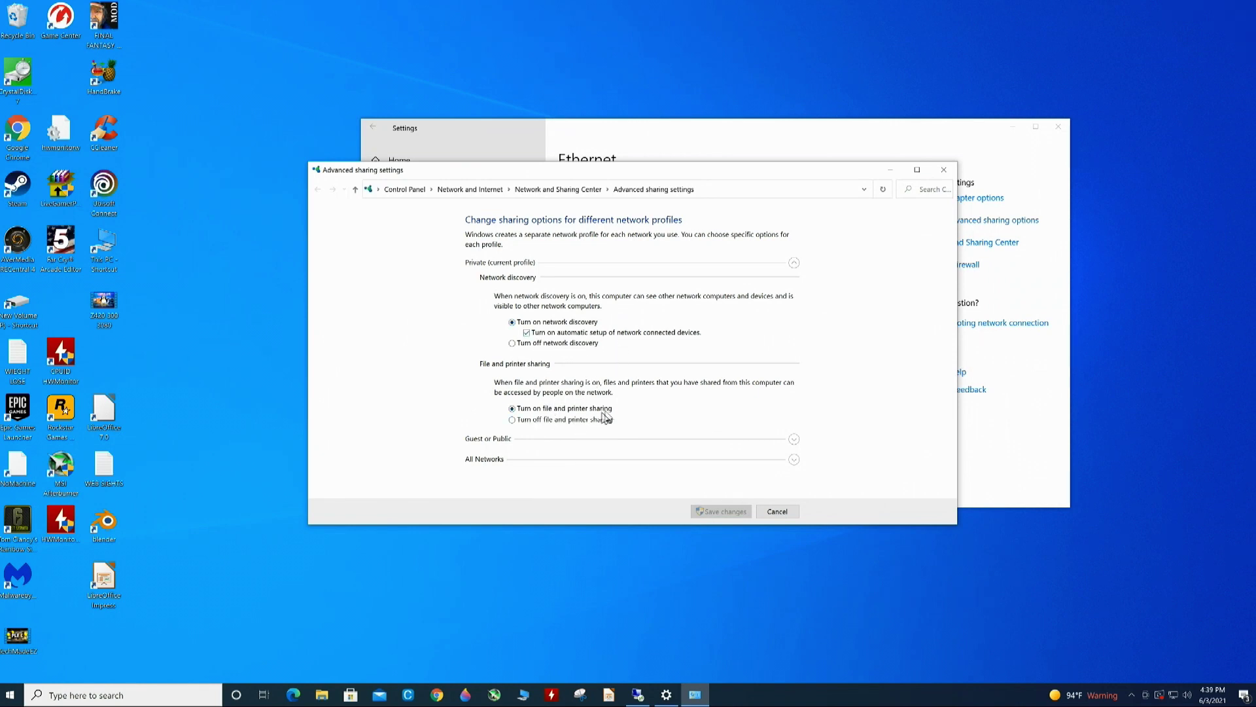
pyautogui.click(793, 460)
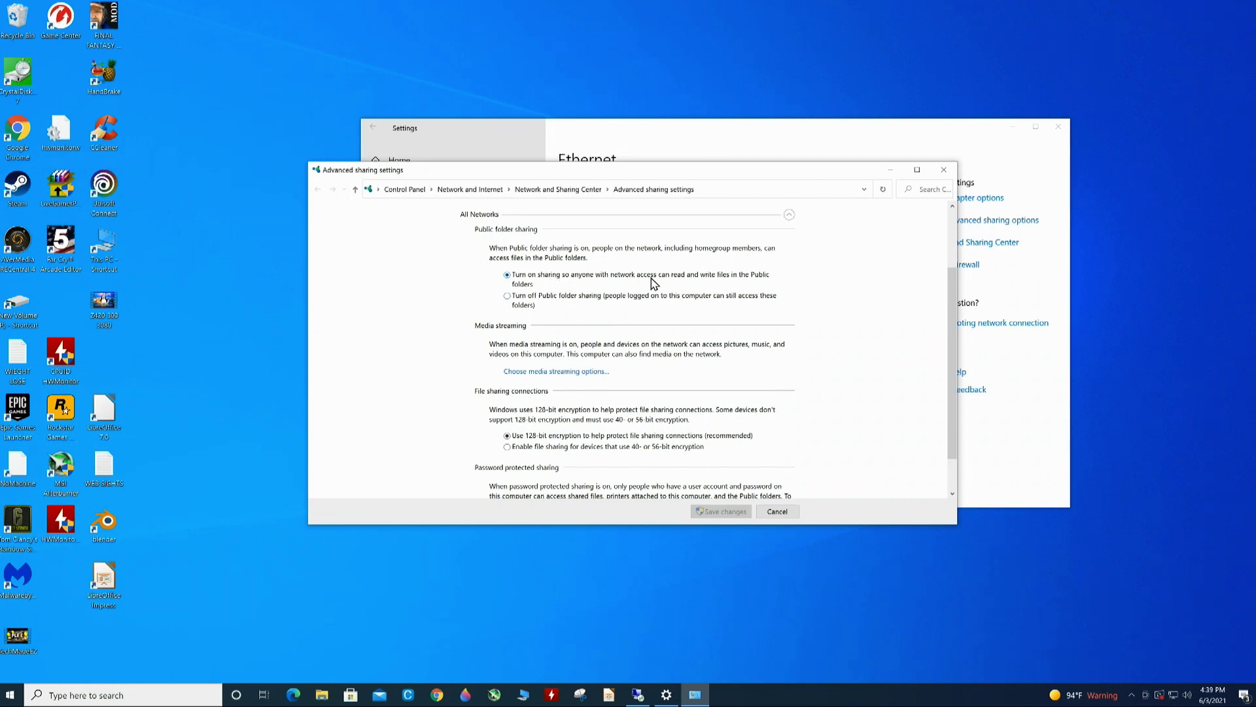
pyautogui.scroll(-2, 706, 358)
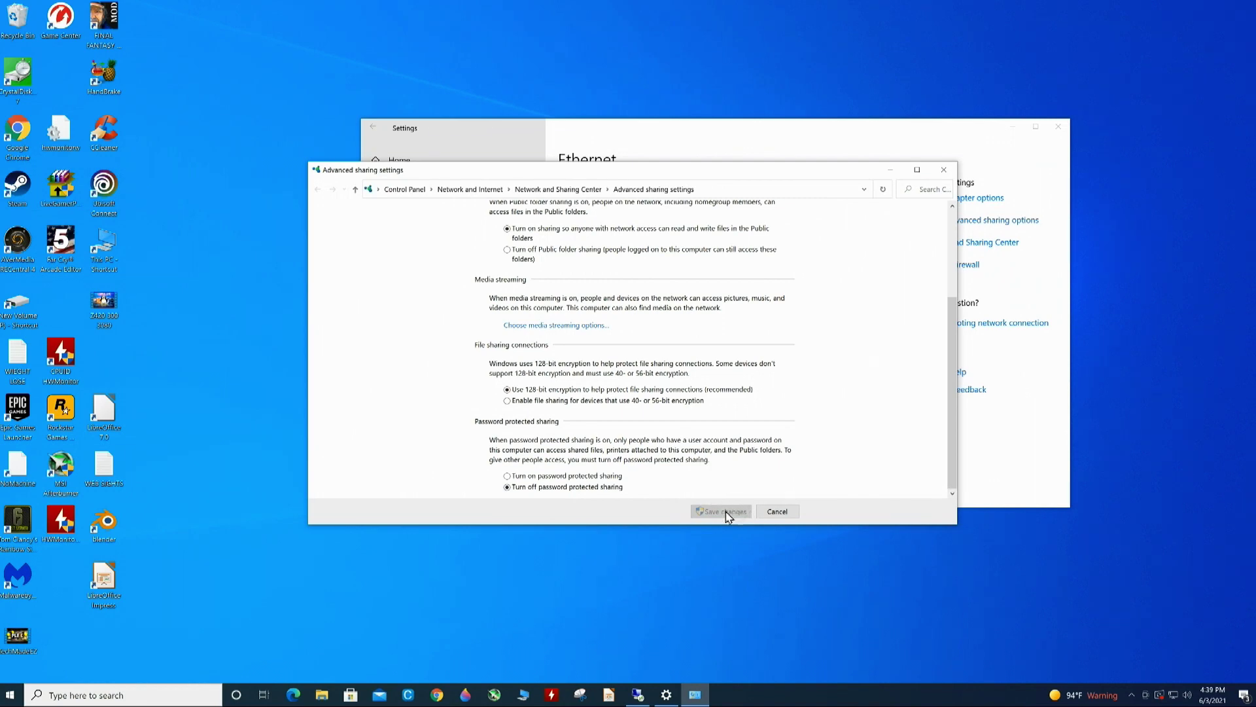
pyautogui.click(770, 512)
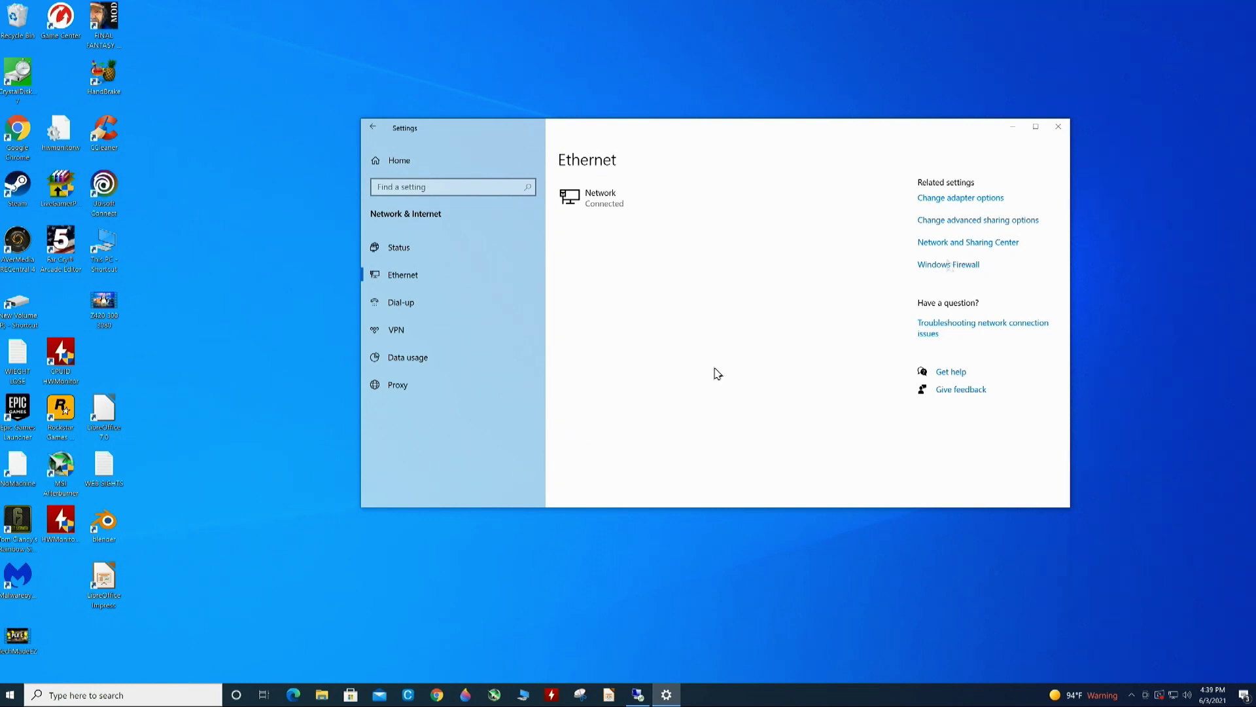
pyautogui.click(1057, 126)
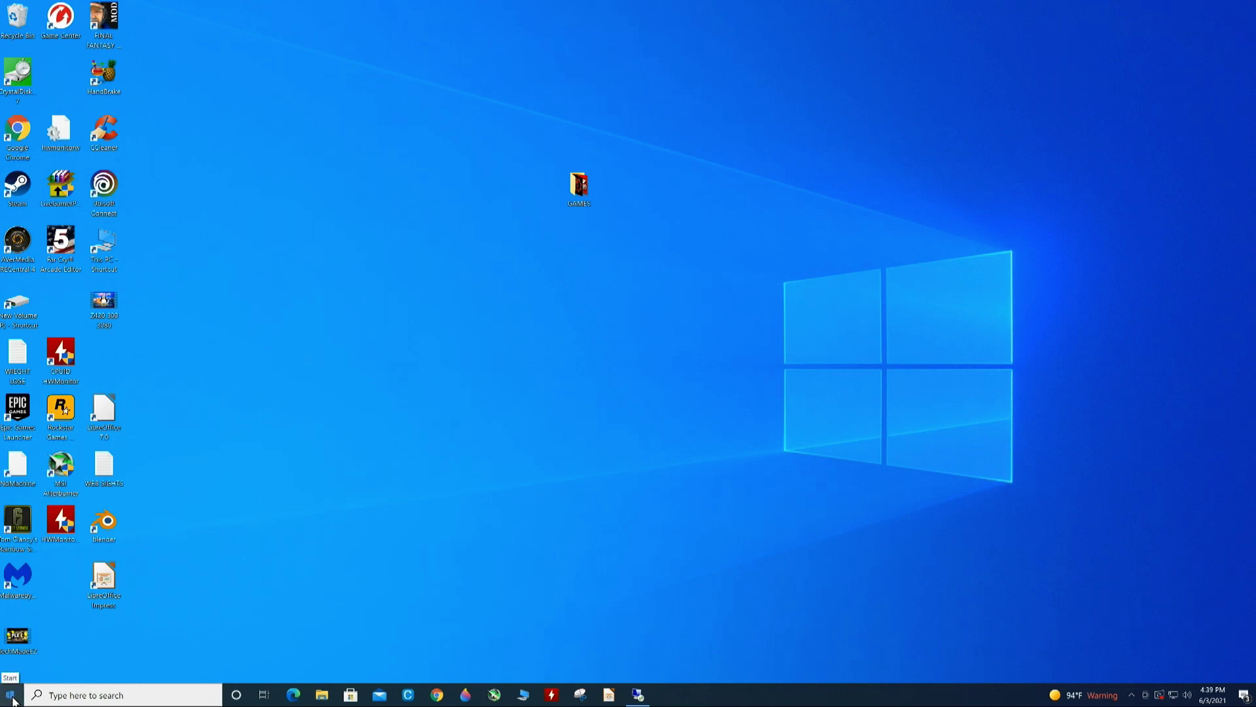
# Open the sharing properties of the local PC's Documents folder and bring up its network access list.
pyautogui.click(322, 696)
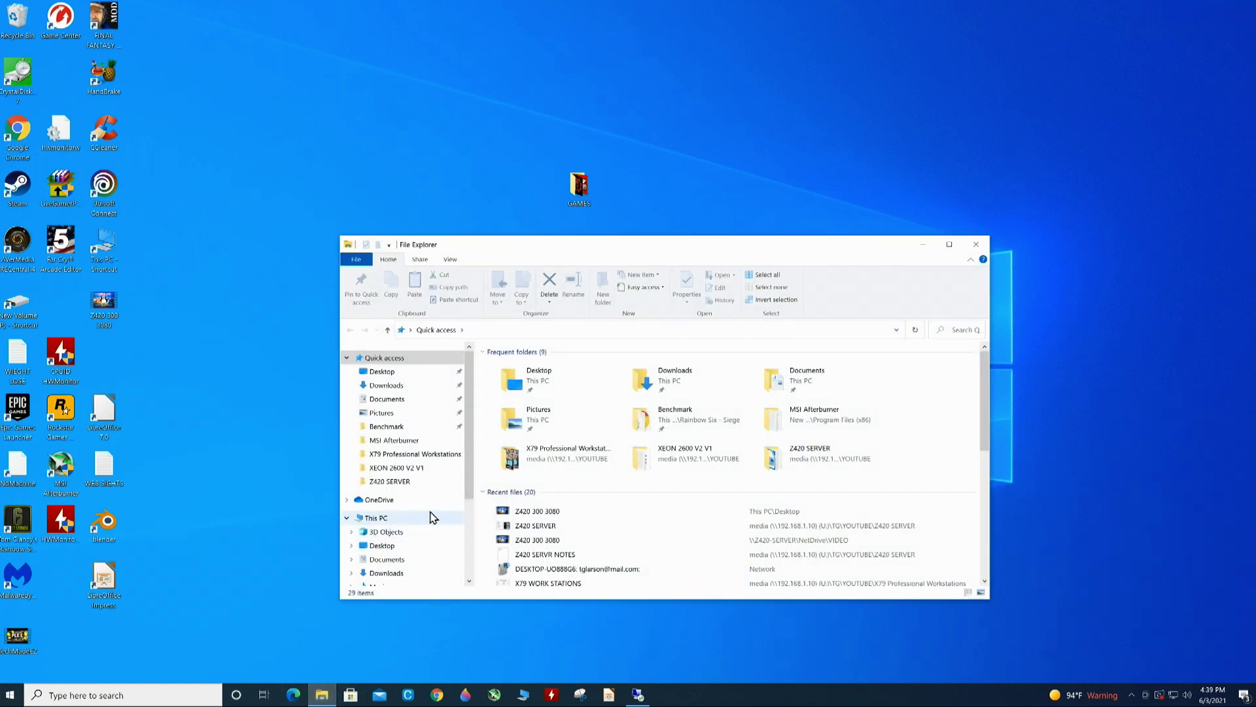
pyautogui.click(393, 399)
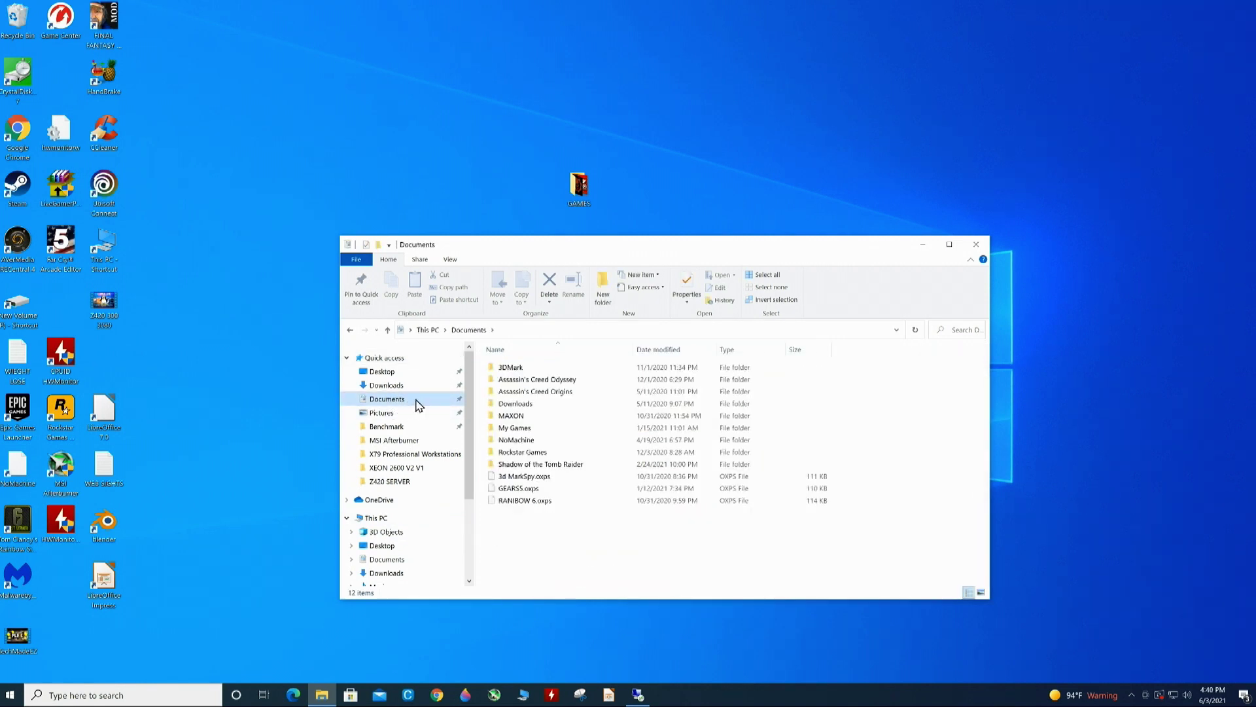
pyautogui.rightClick(418, 406)
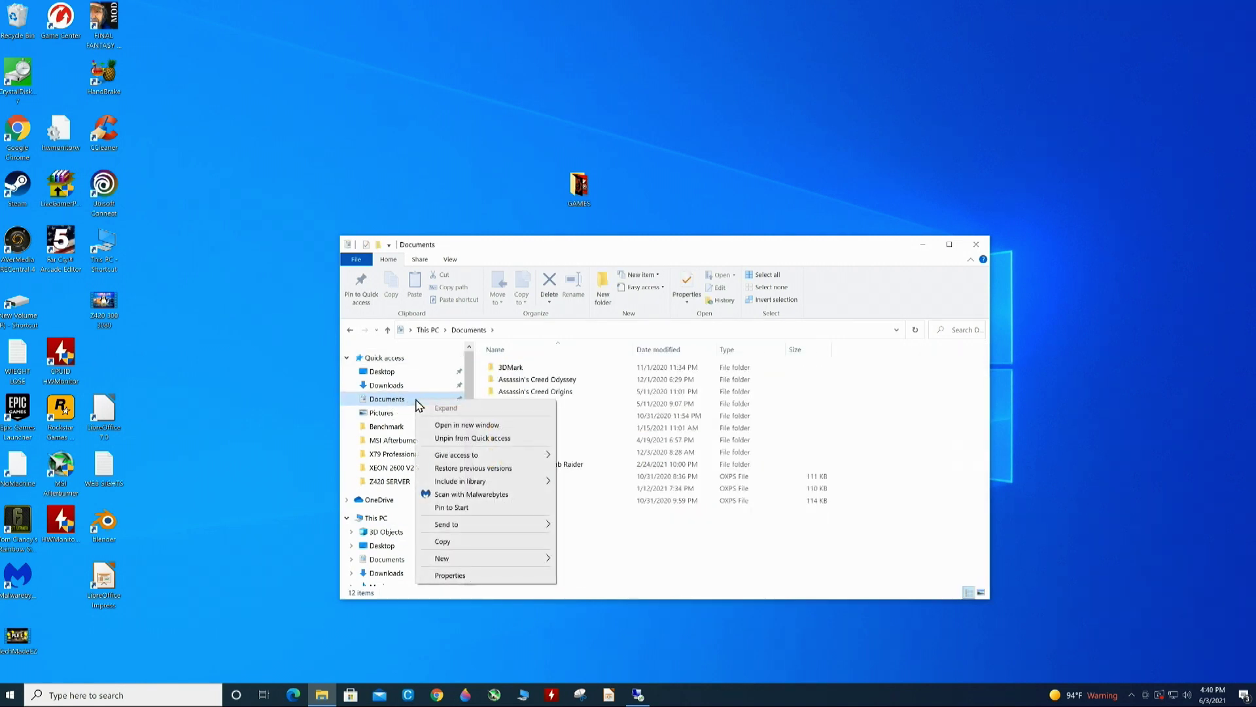
pyautogui.click(482, 578)
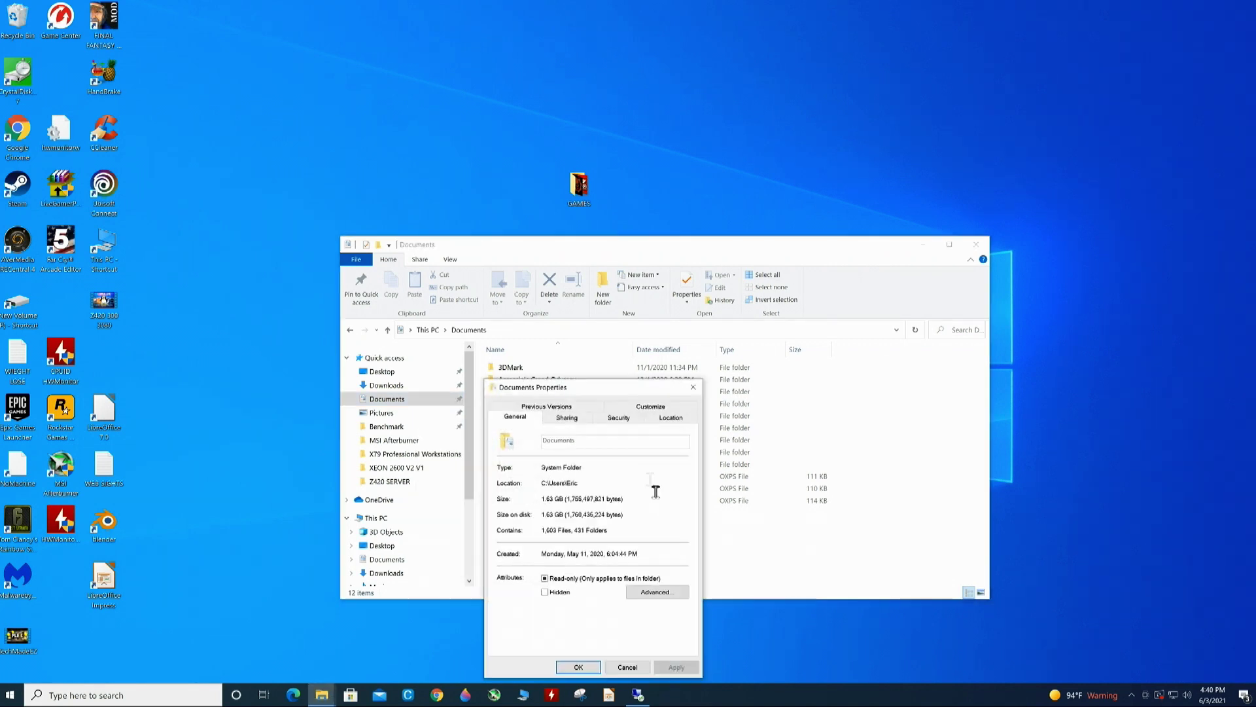
pyautogui.click(567, 419)
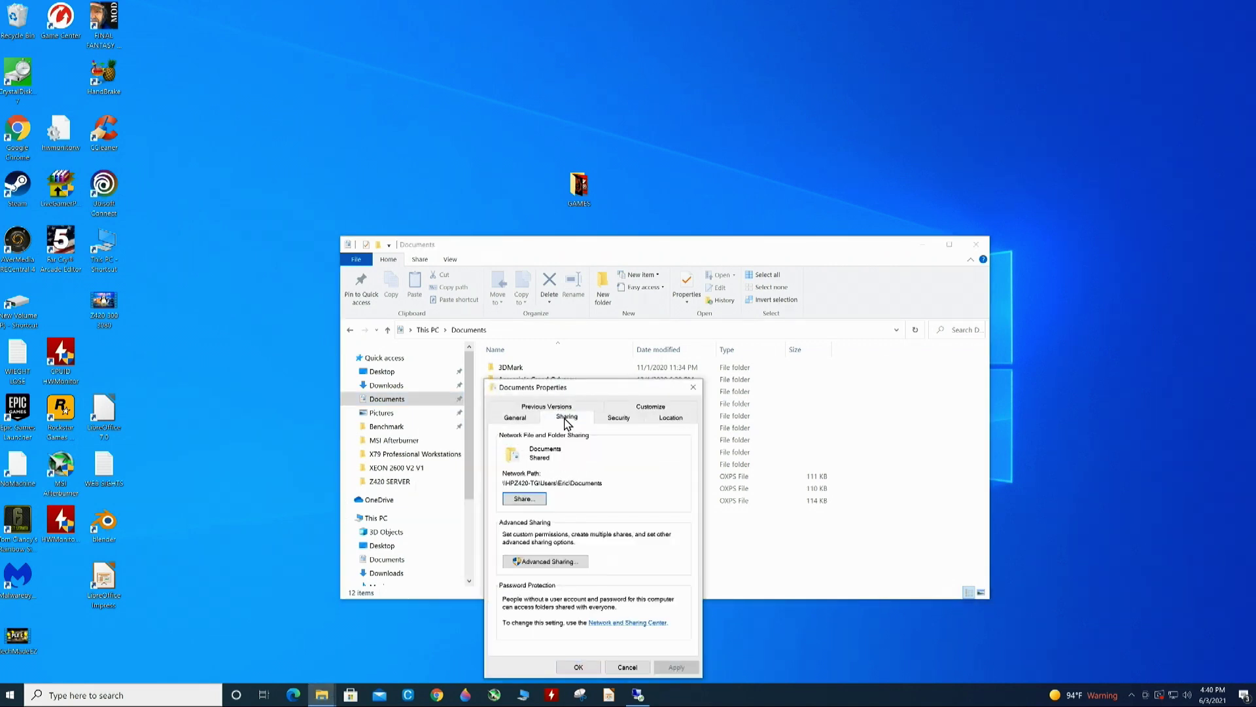
pyautogui.click(534, 500)
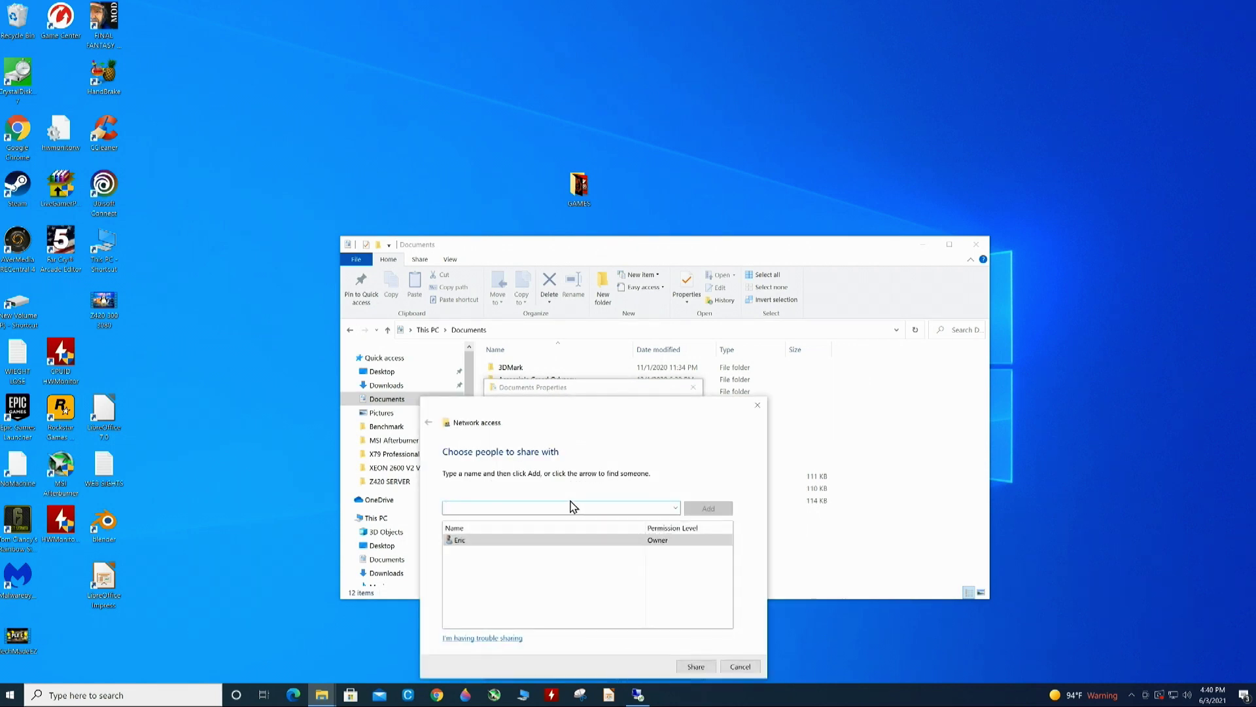
# Add Everyone to the people the local Documents folder is shared with and set the permission level to Read/Write.
pyautogui.click(676, 508)
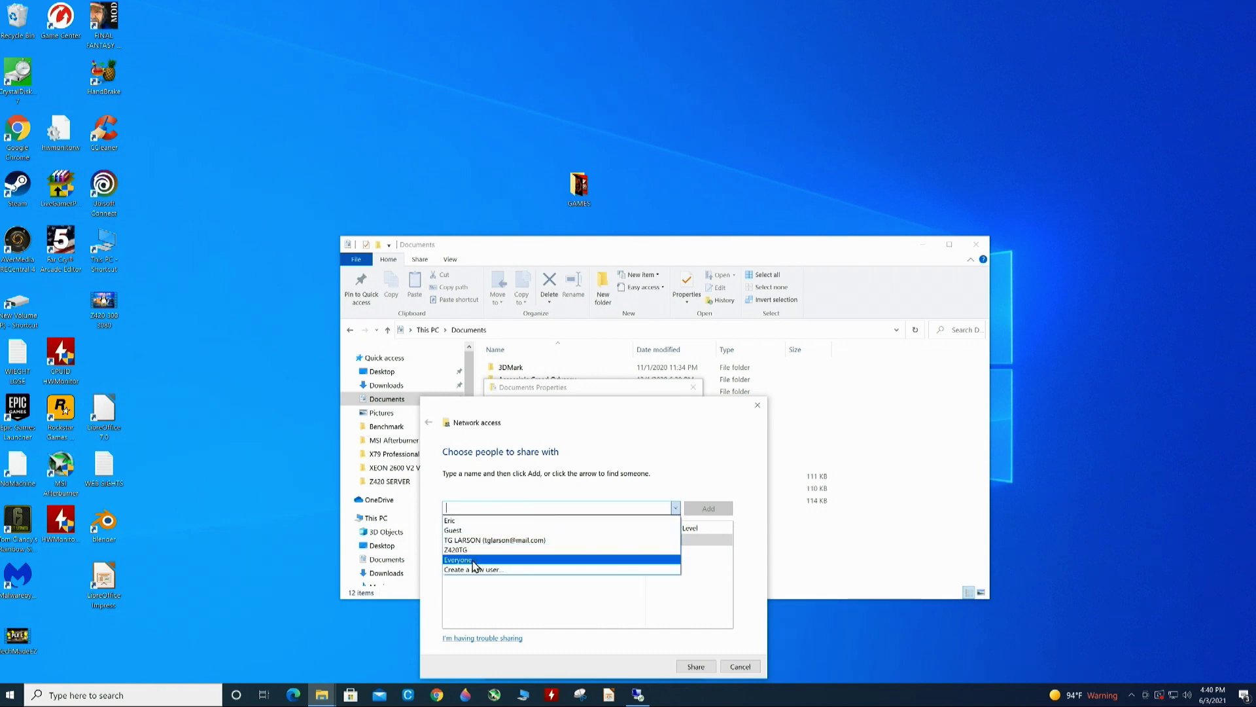
pyautogui.click(472, 560)
pyautogui.click(709, 513)
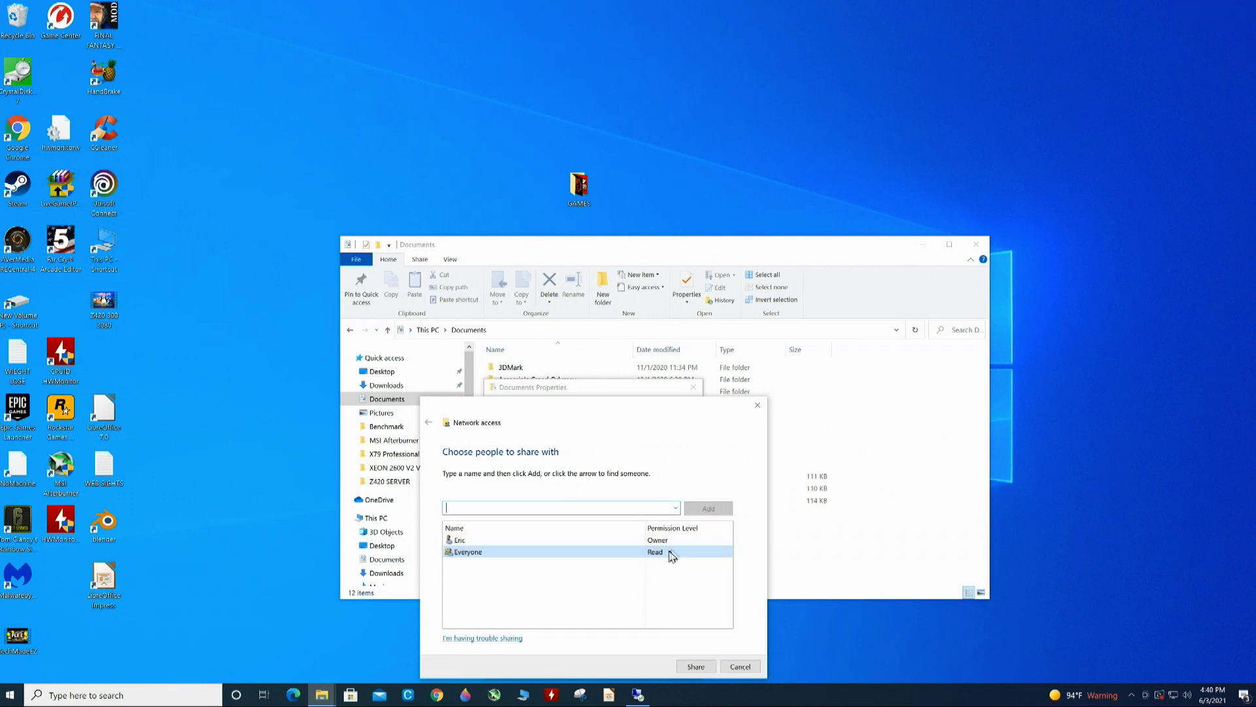
pyautogui.click(670, 553)
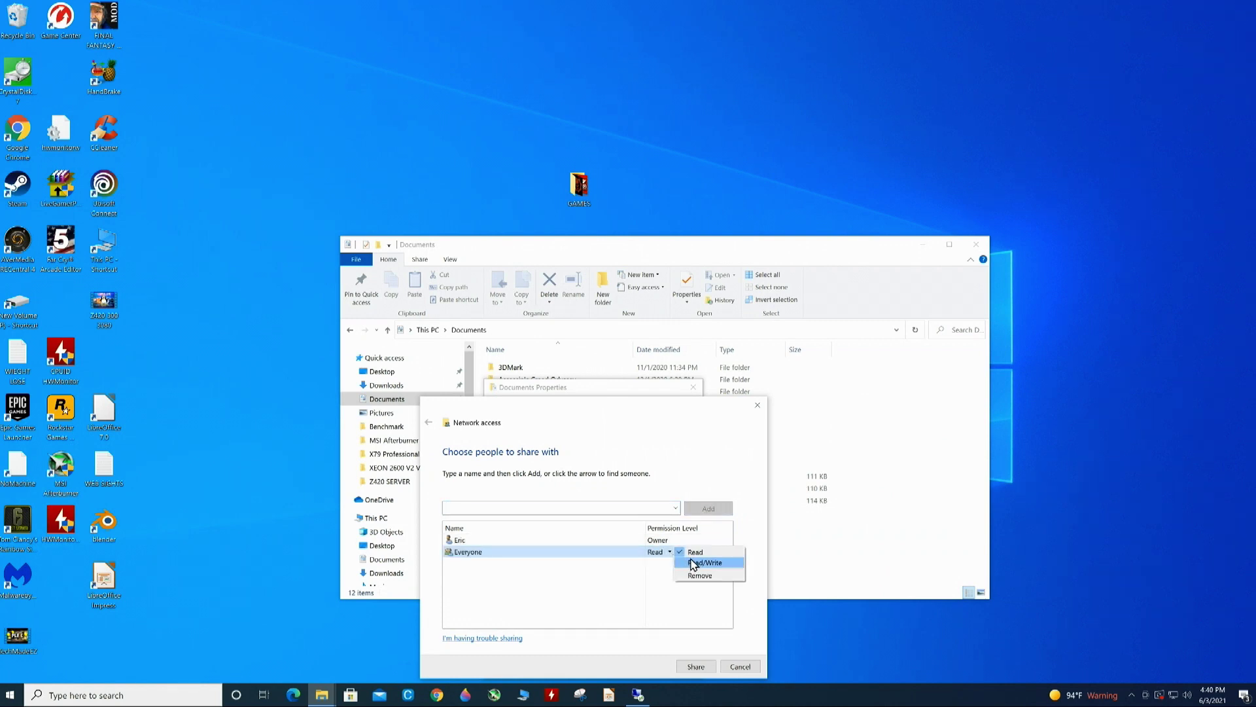
pyautogui.click(693, 564)
# Apply the sharing of the local Documents folder, close its properties, and move the File Explorer window higher on the desktop.
pyautogui.click(695, 666)
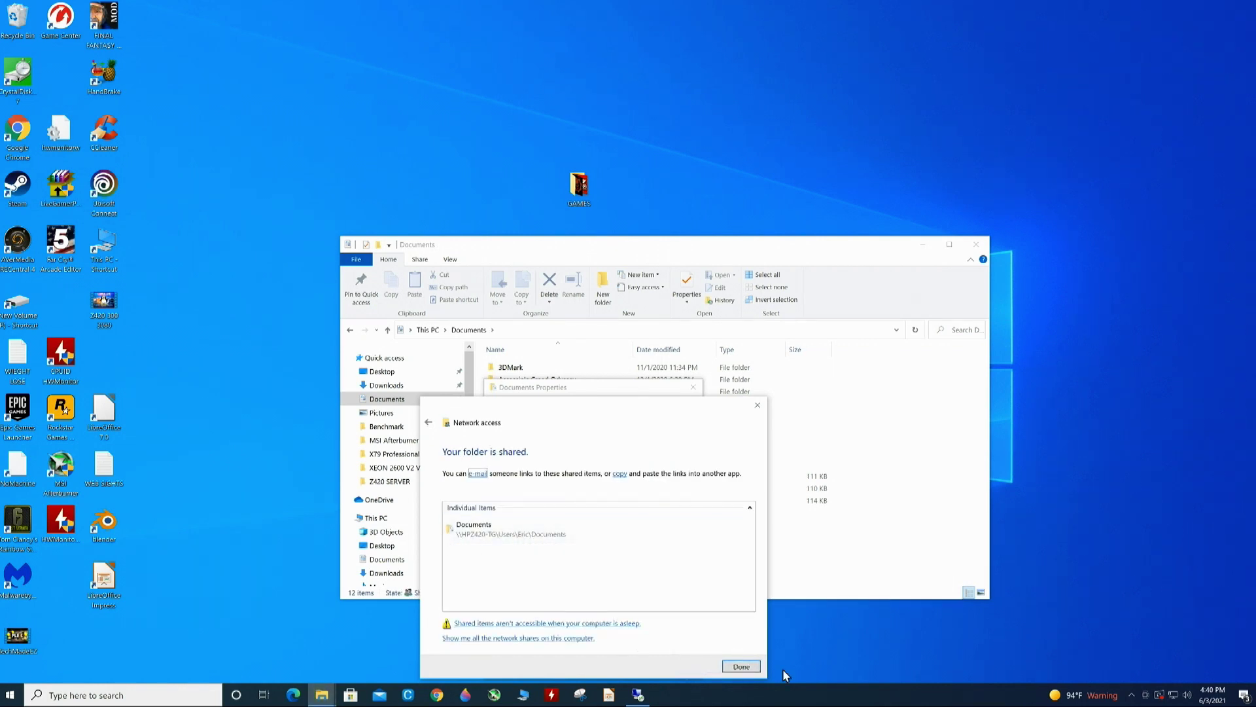
pyautogui.click(743, 667)
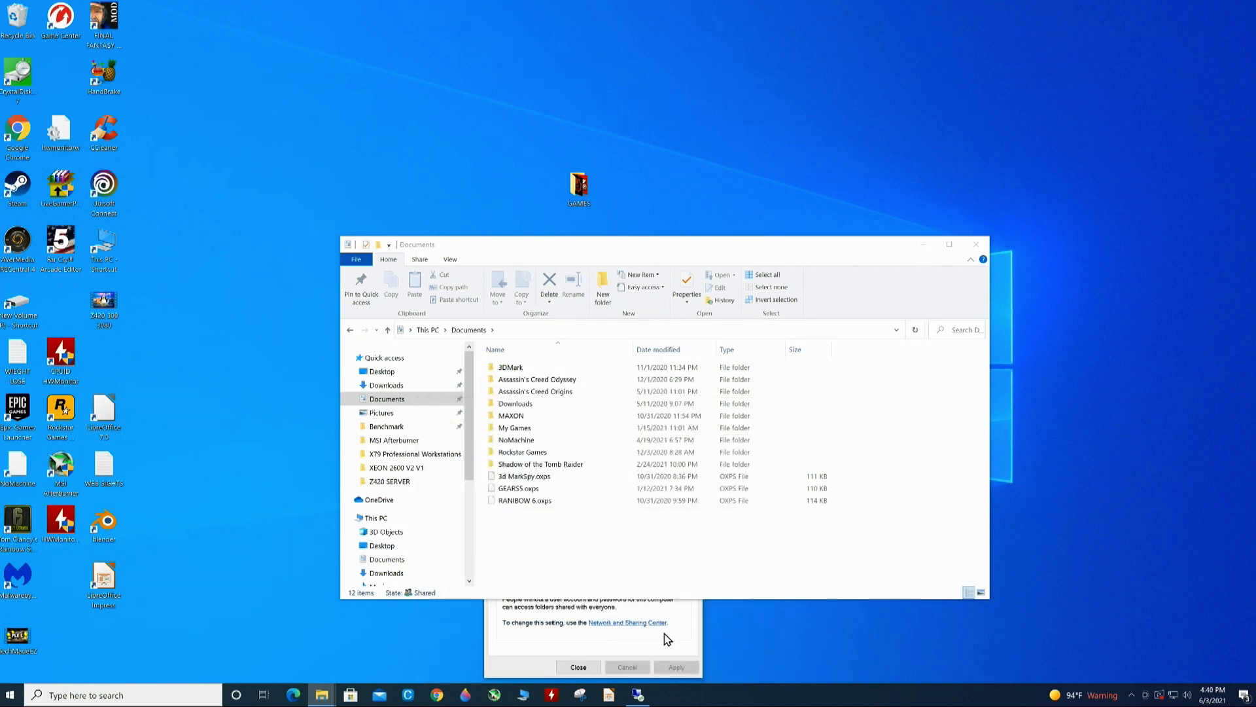
pyautogui.click(577, 668)
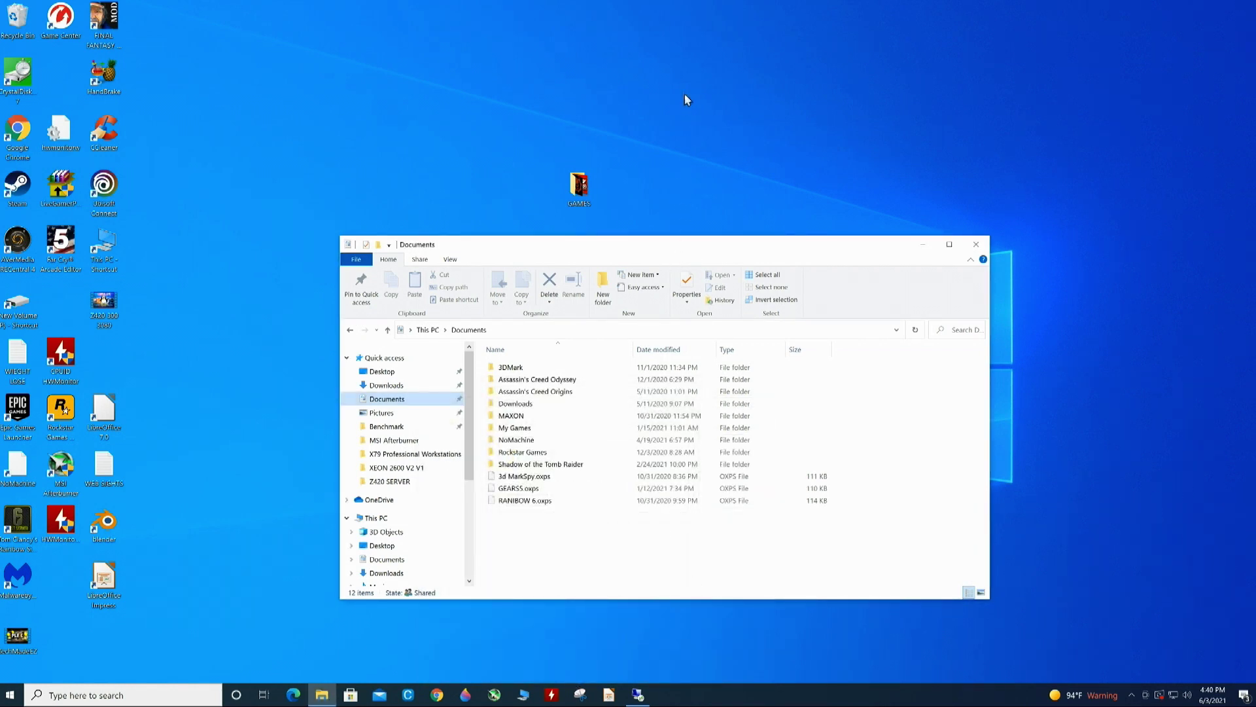
pyautogui.moveTo(609, 254); pyautogui.dragTo(597, 128)
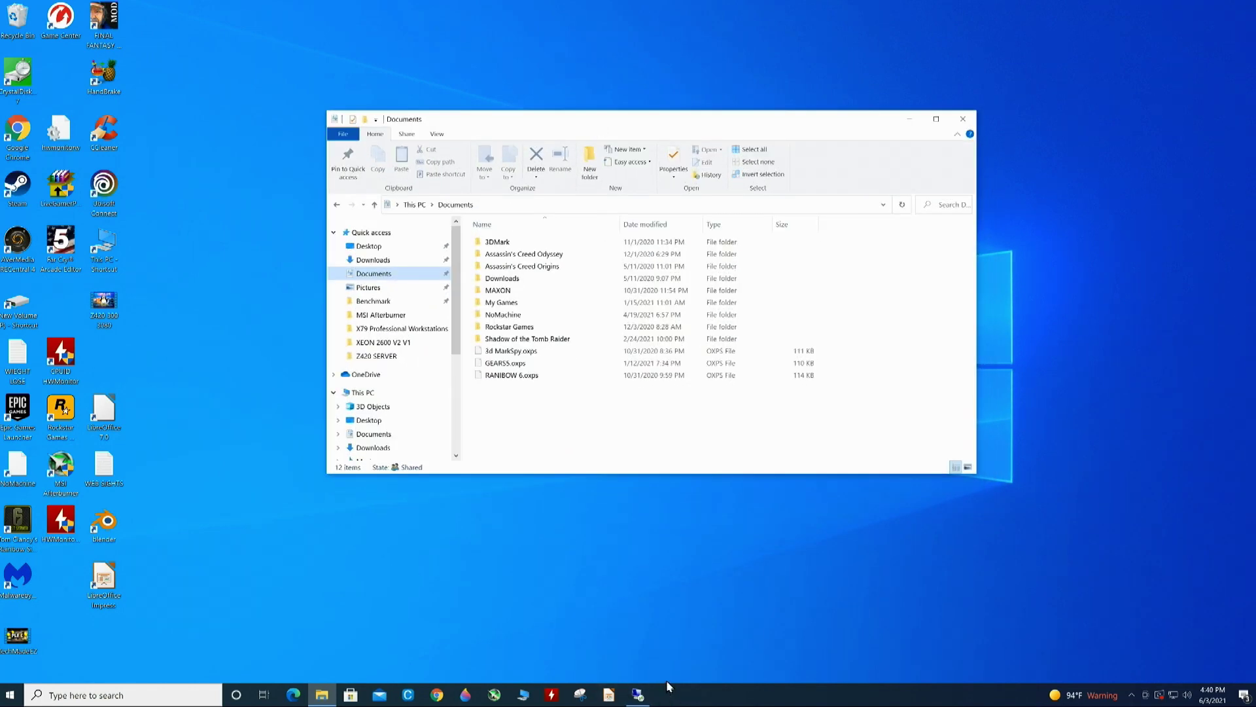
# Bring up the Z420-SERVER remote session, switch it to a window and back to full screen, and minimize it again.
pyautogui.click(637, 694)
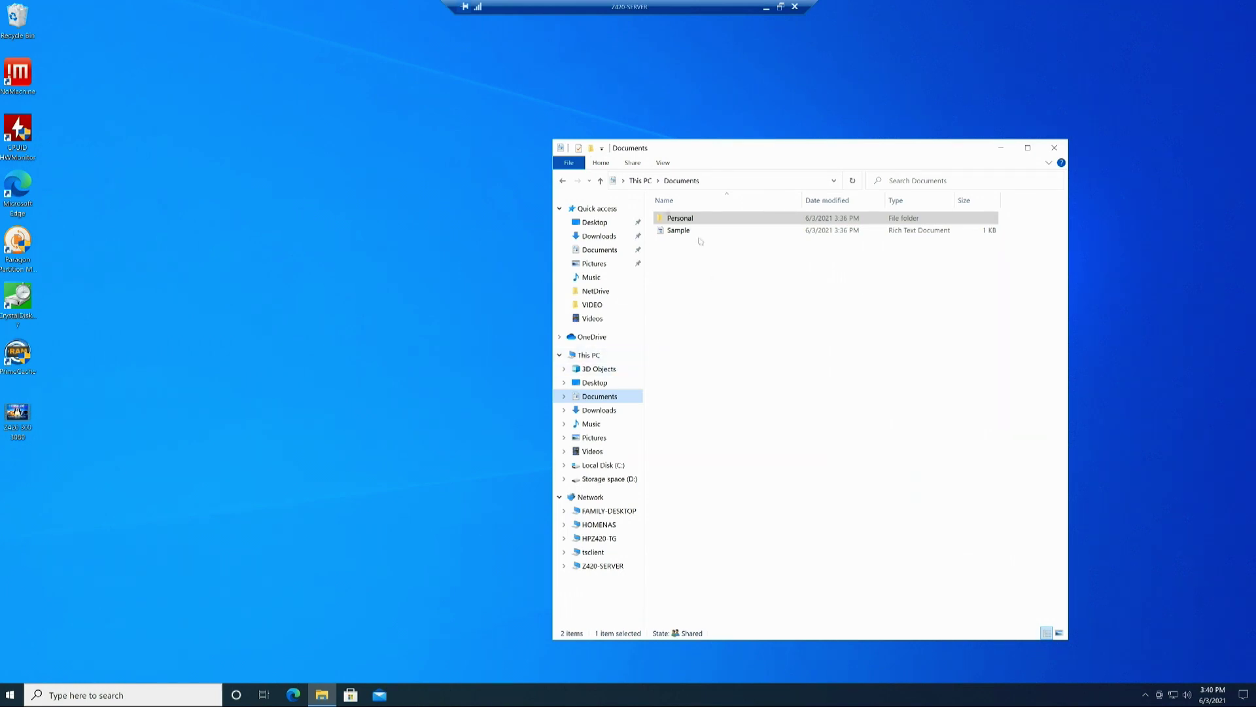
pyautogui.click(781, 6)
pyautogui.moveTo(751, 101); pyautogui.dragTo(767, 136)
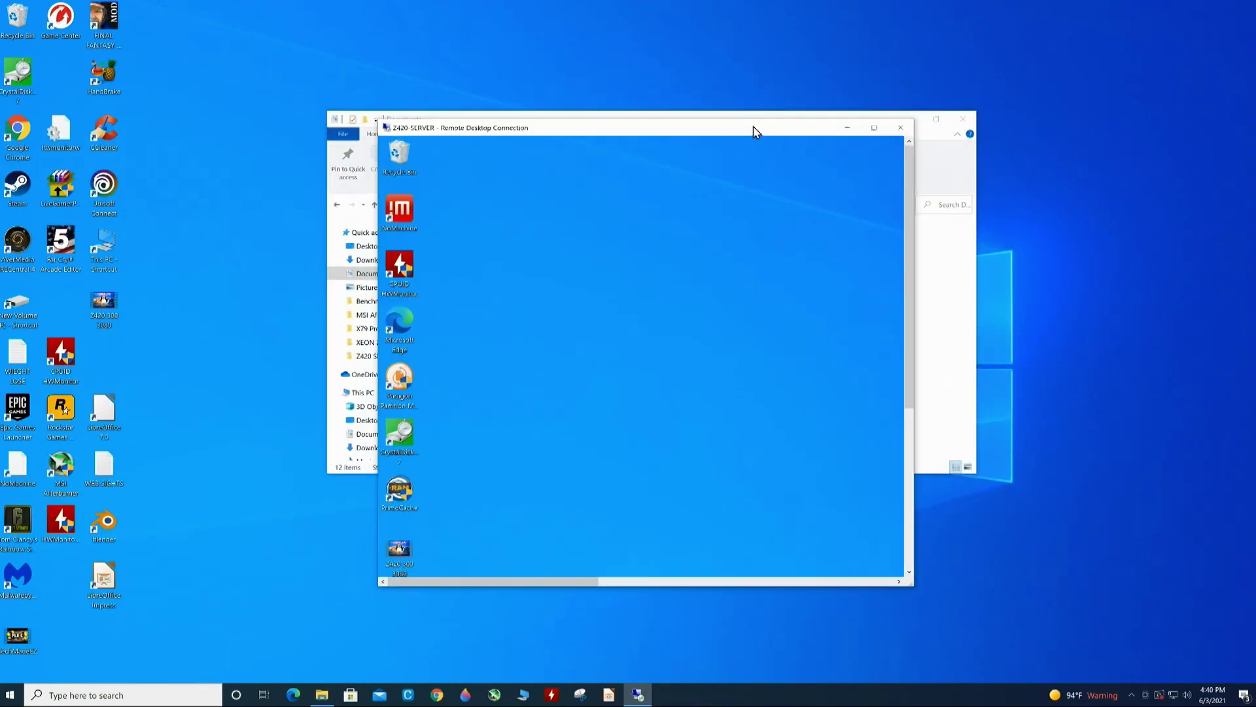
pyautogui.click(873, 131)
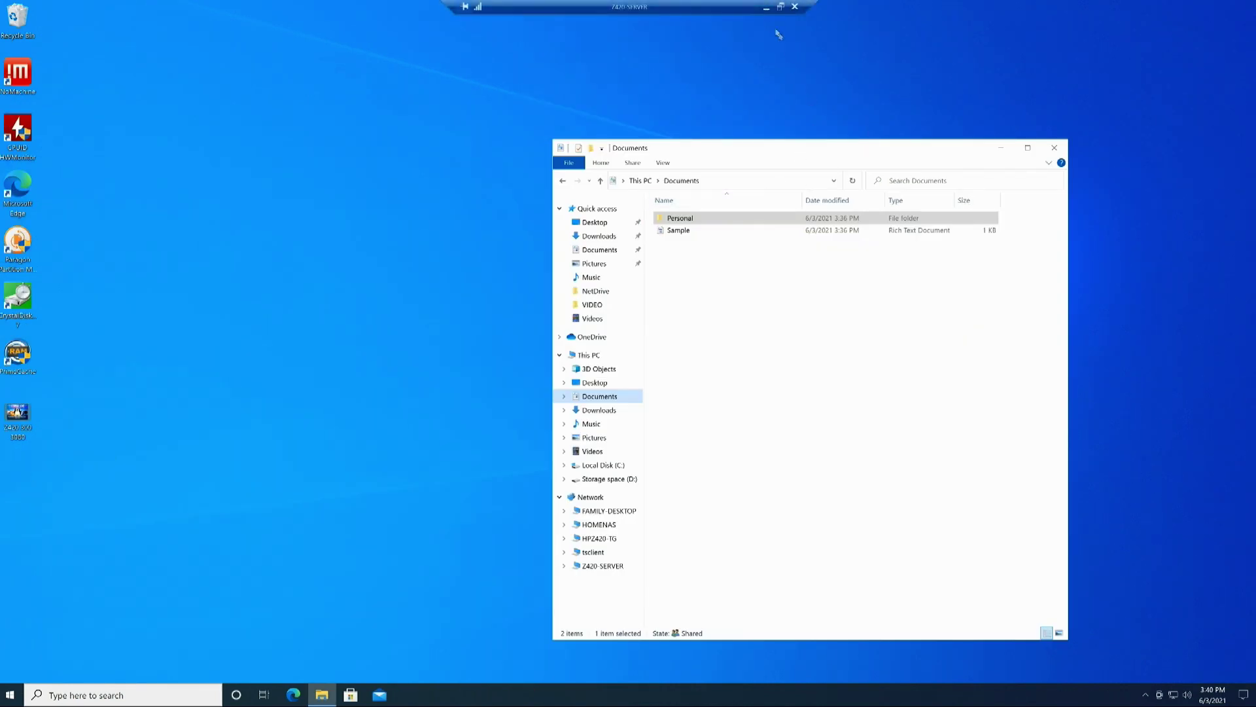
pyautogui.click(767, 9)
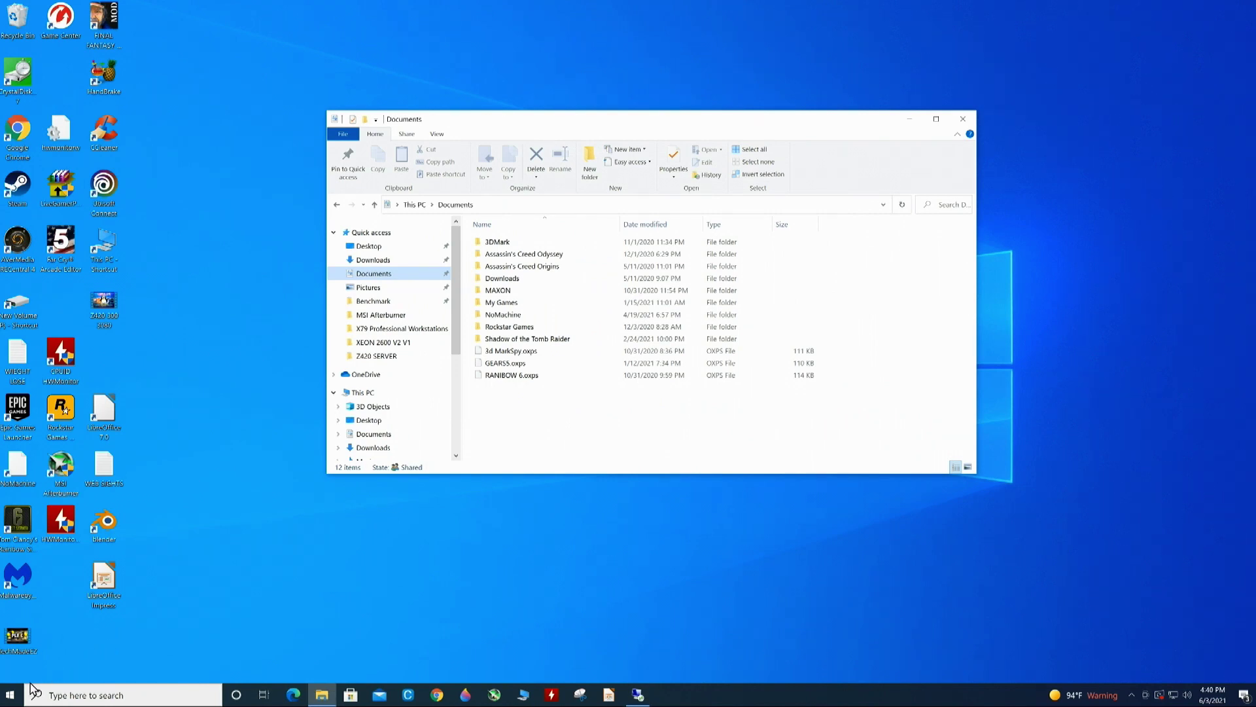
# Browse to Network in the local File Explorer and open the \\Z420-SERVER location by its network path.
pyautogui.click(321, 697)
pyautogui.click(320, 696)
pyautogui.moveTo(456, 329); pyautogui.dragTo(457, 439)
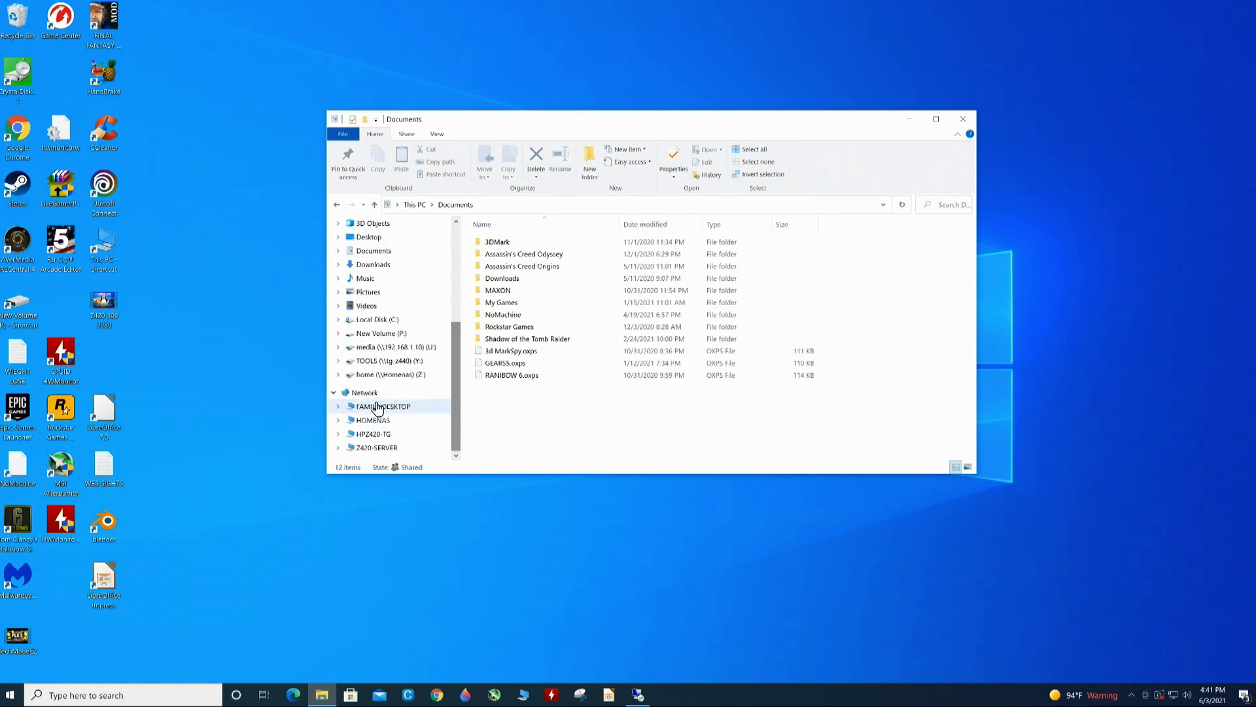
pyautogui.click(364, 393)
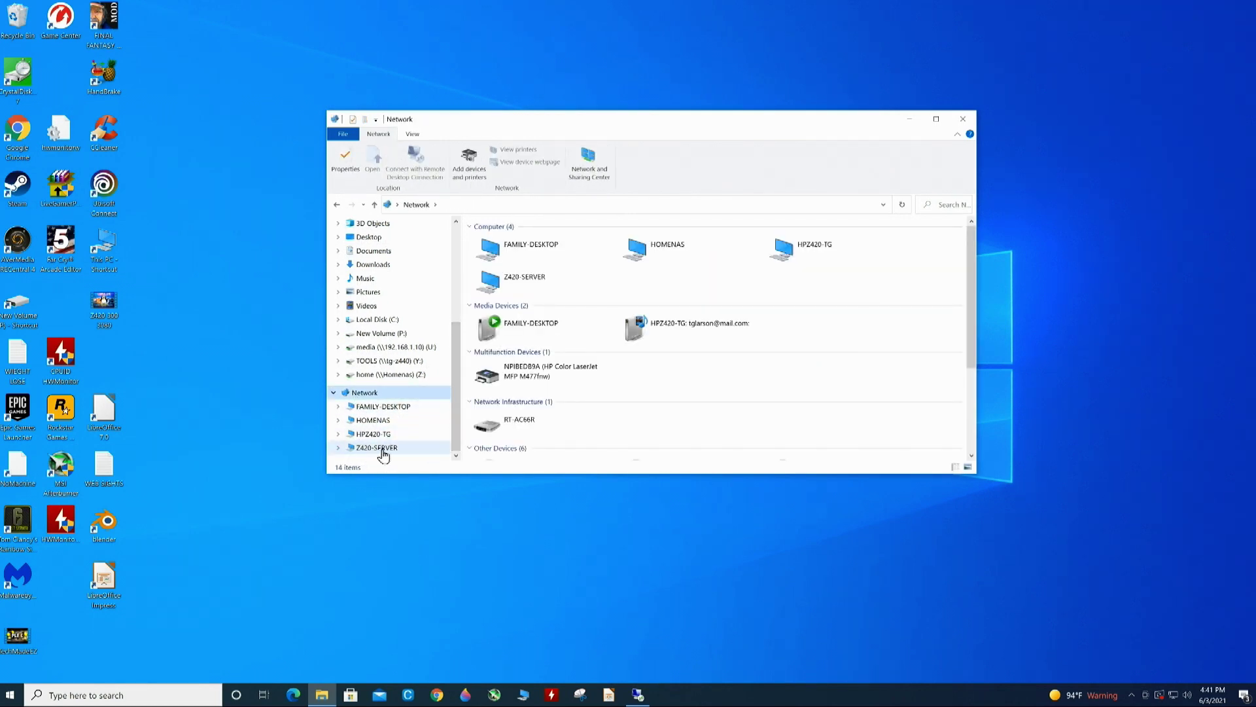
pyautogui.click(498, 204)
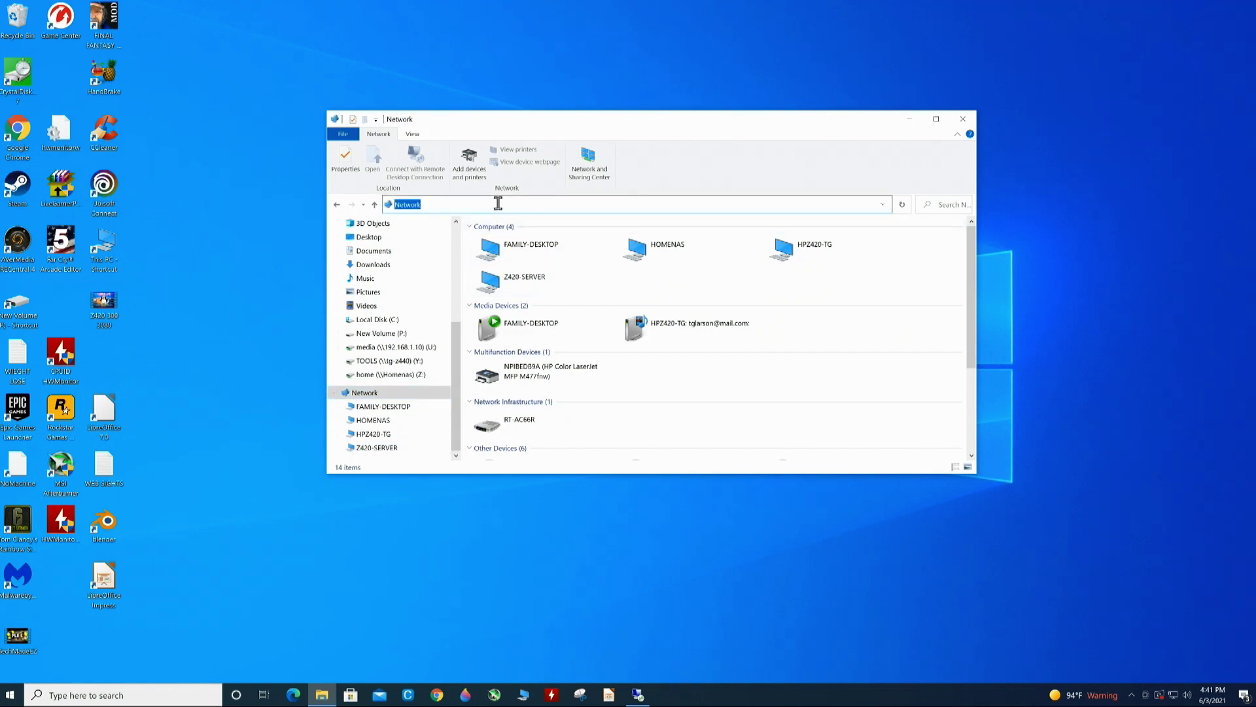
pyautogui.write('\\z')
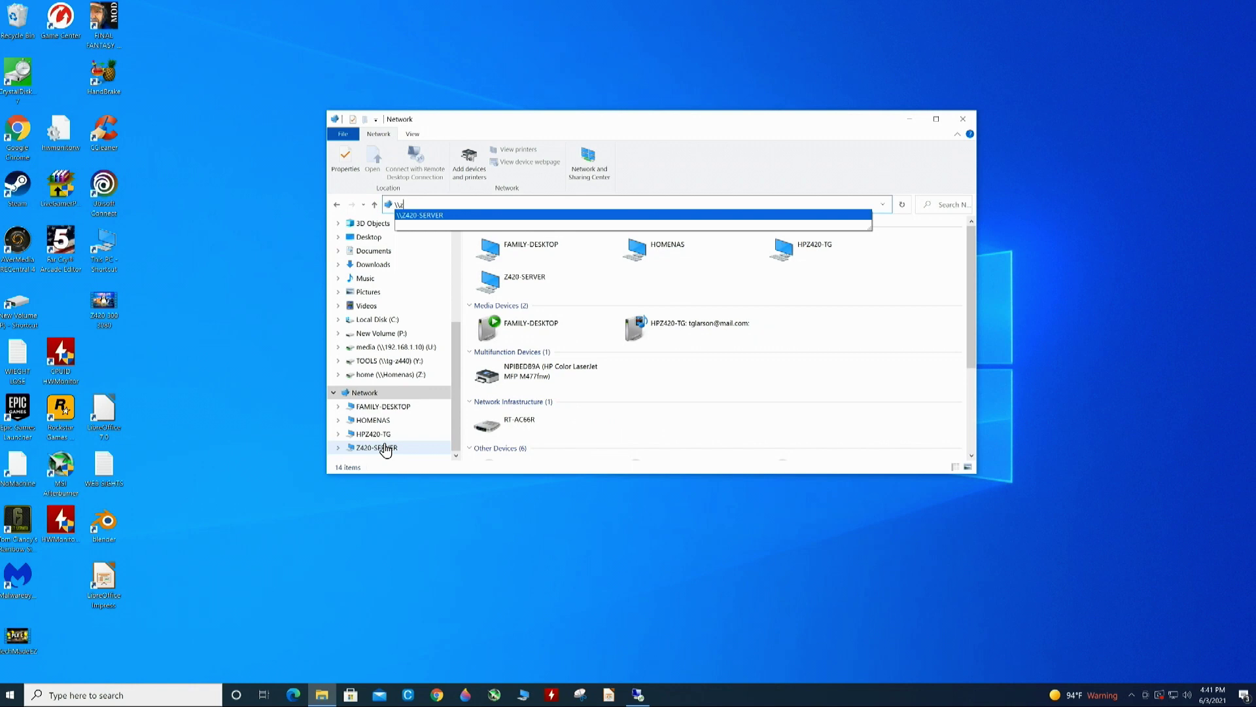
pyautogui.click(485, 215)
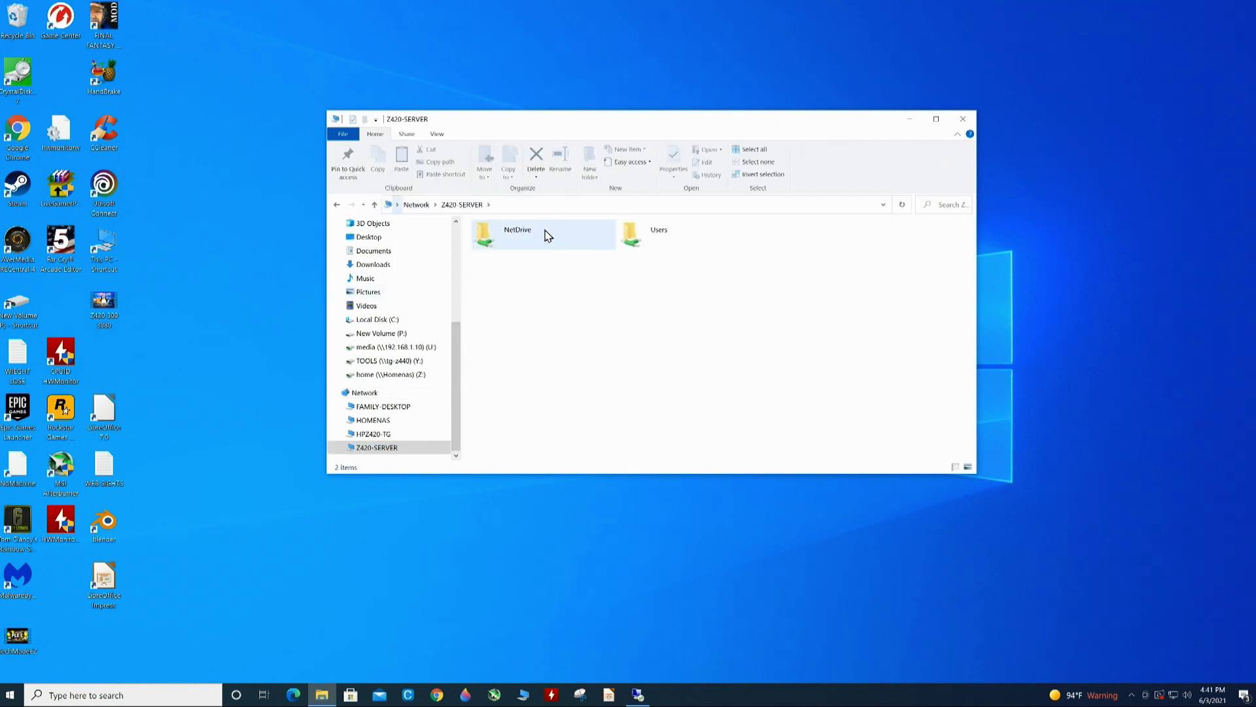
# Open the shared Documents folder on Z420-SERVER by browsing through Users and TMEZ.
pyautogui.click(477, 243)
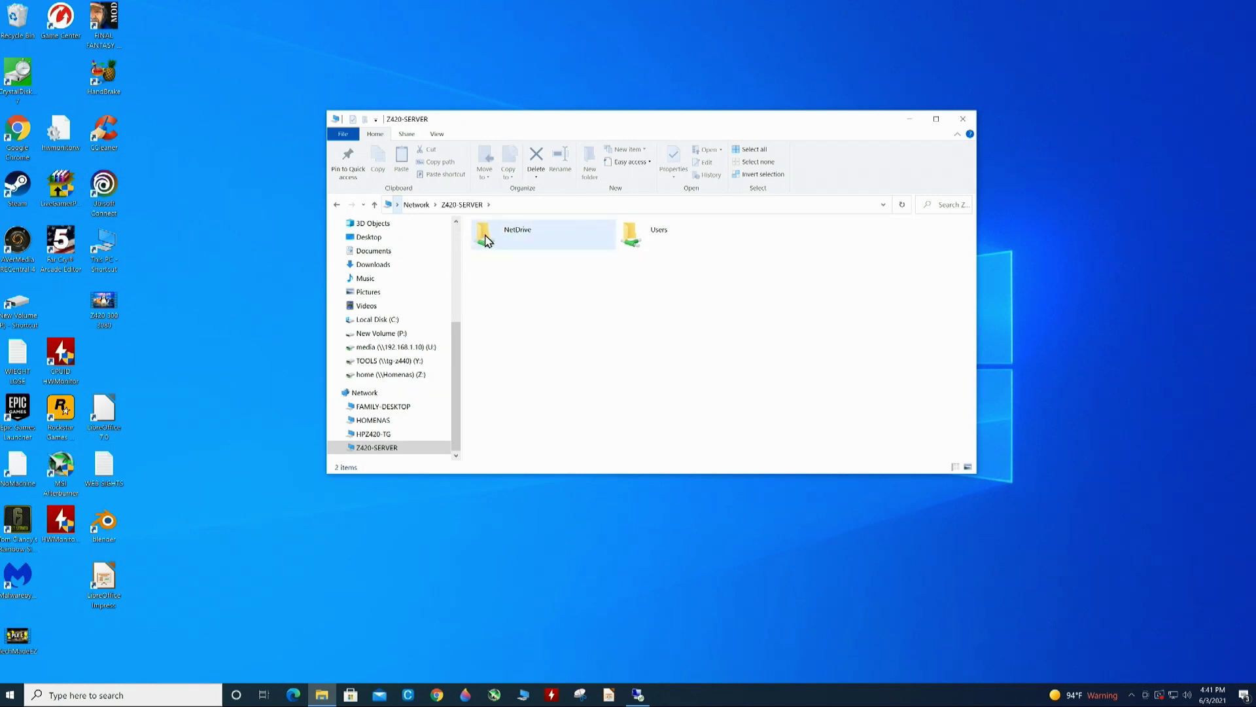
pyautogui.doubleClick(630, 239)
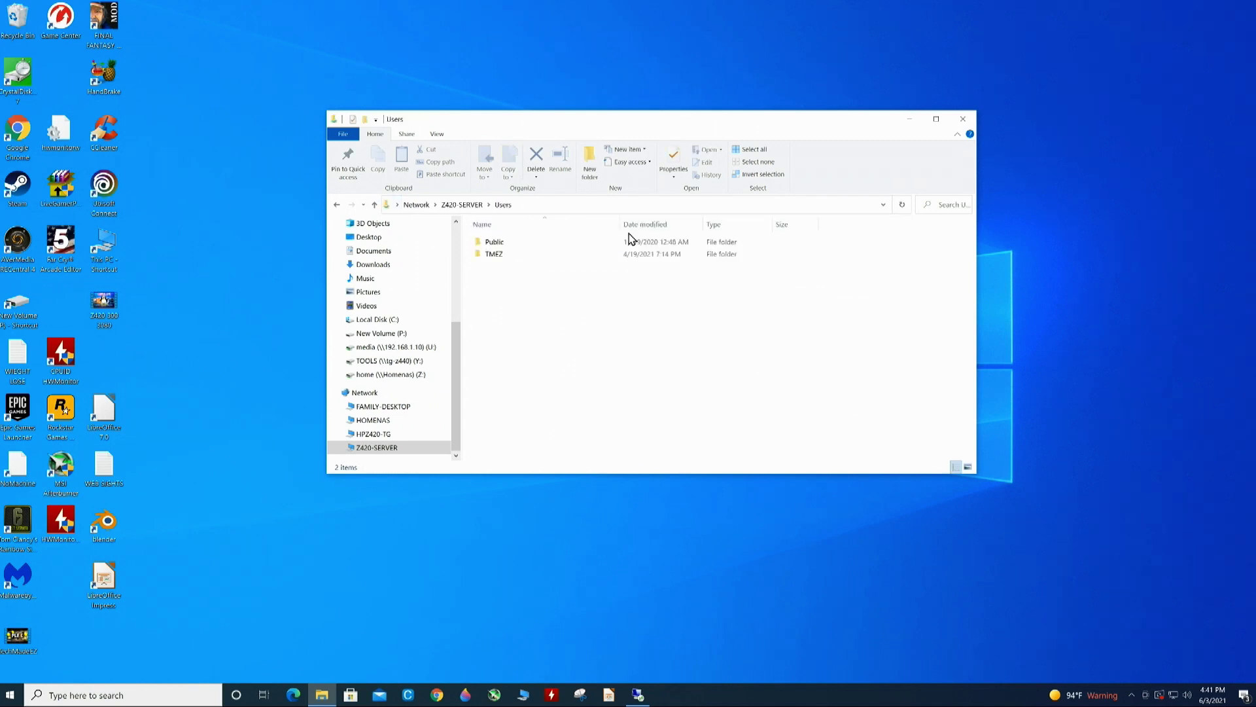
pyautogui.click(492, 243)
pyautogui.click(481, 255)
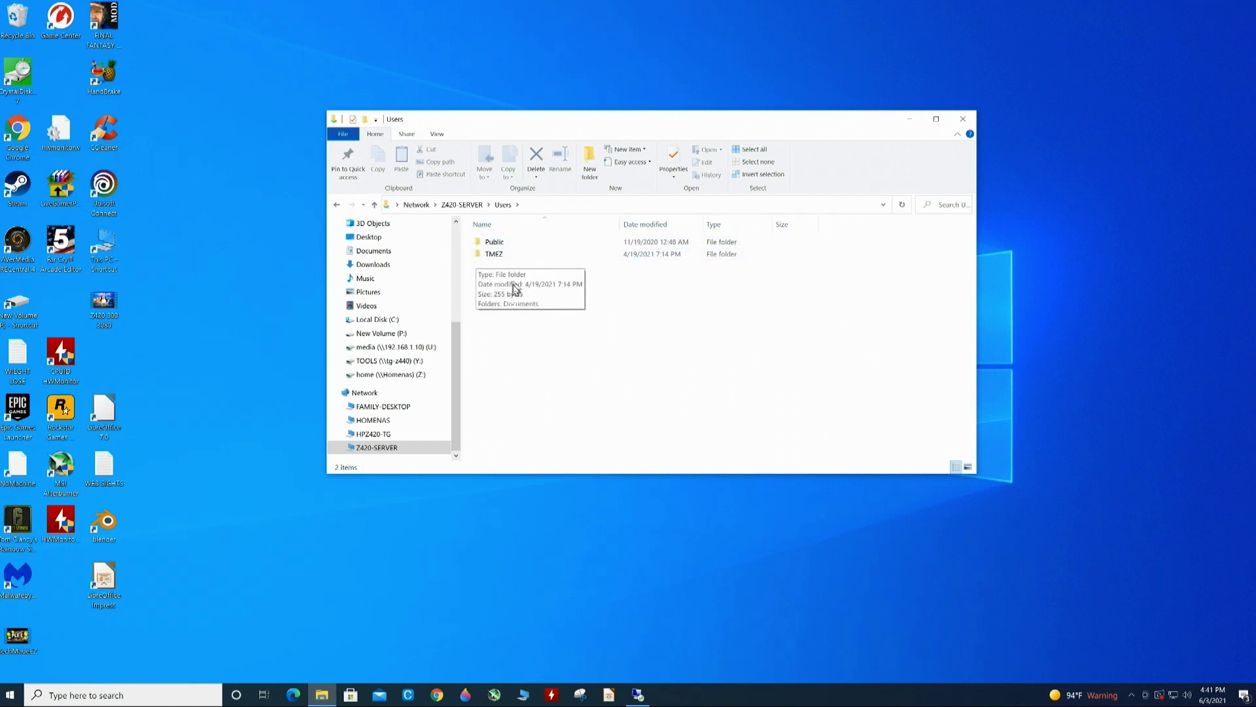
pyautogui.doubleClick(541, 255)
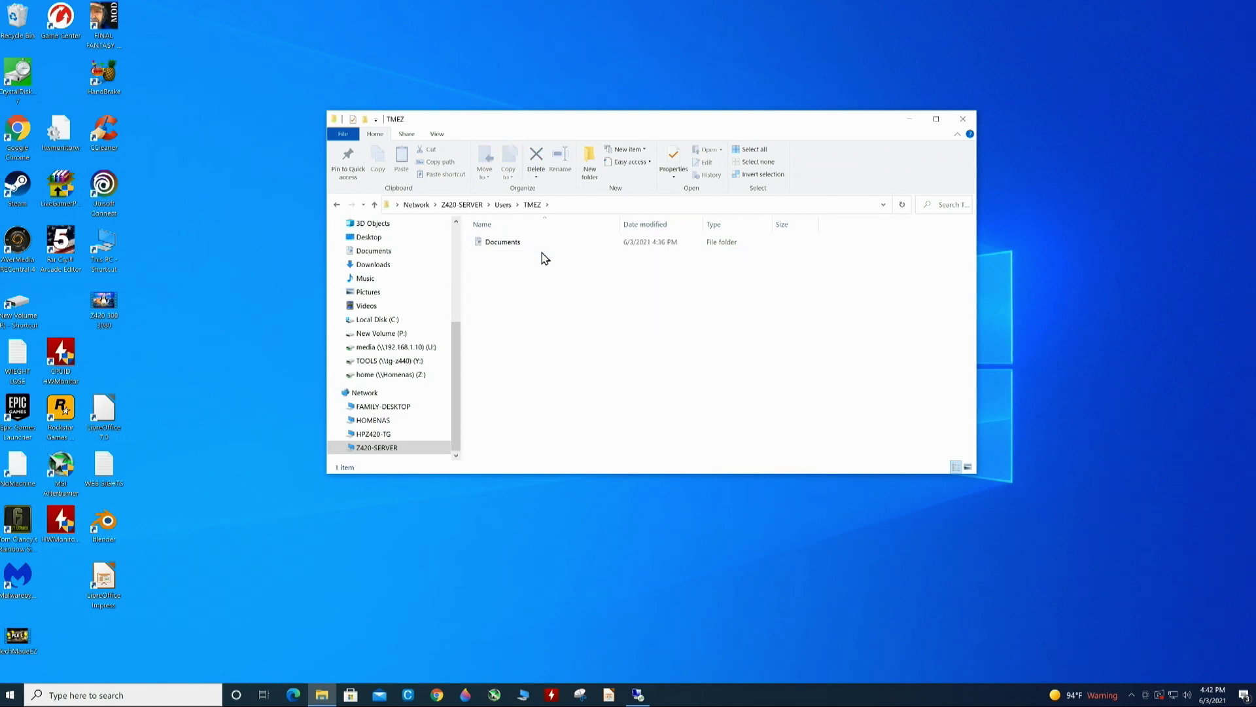
pyautogui.doubleClick(499, 243)
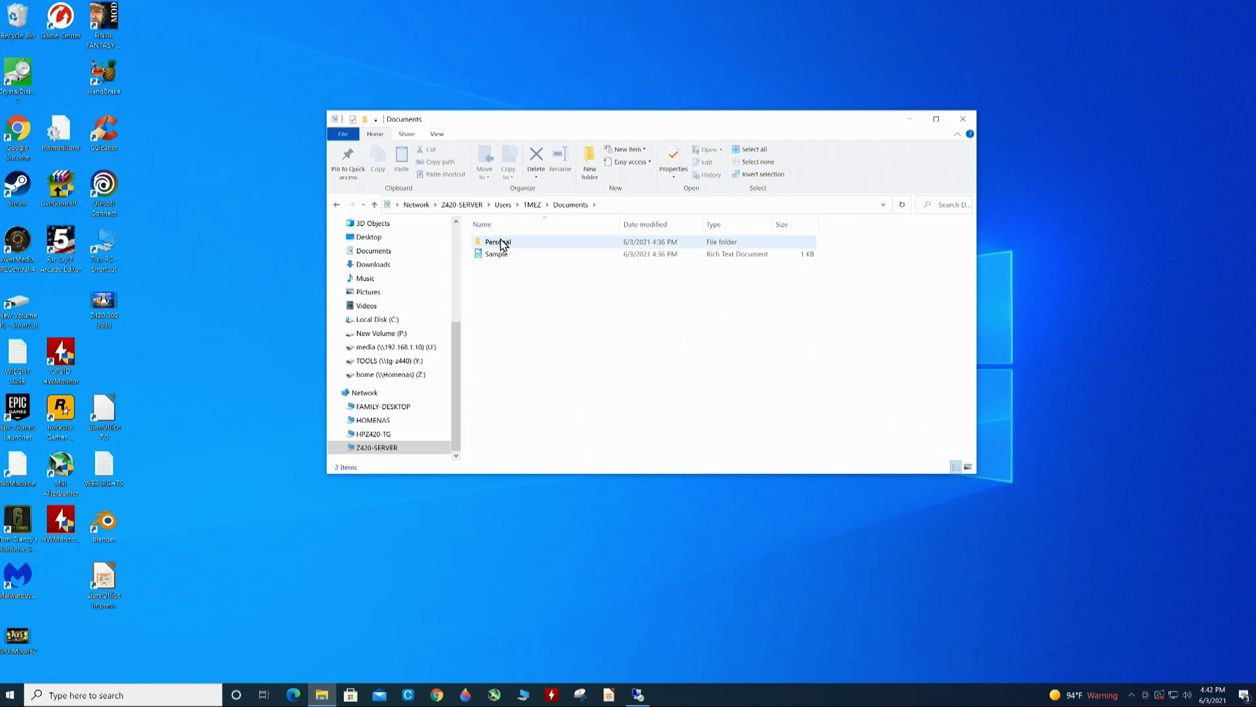
# Copy the full network path of the server's shared Documents folder.
pyautogui.click(607, 205)
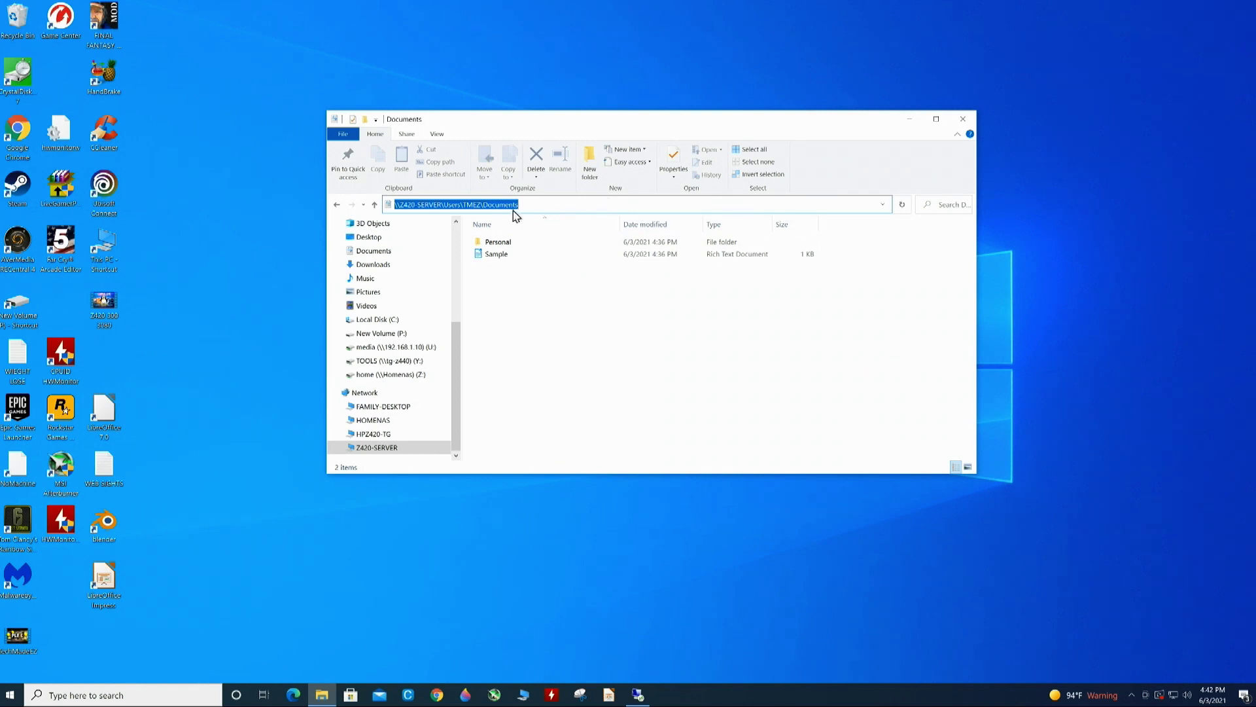
pyautogui.rightClick(501, 205)
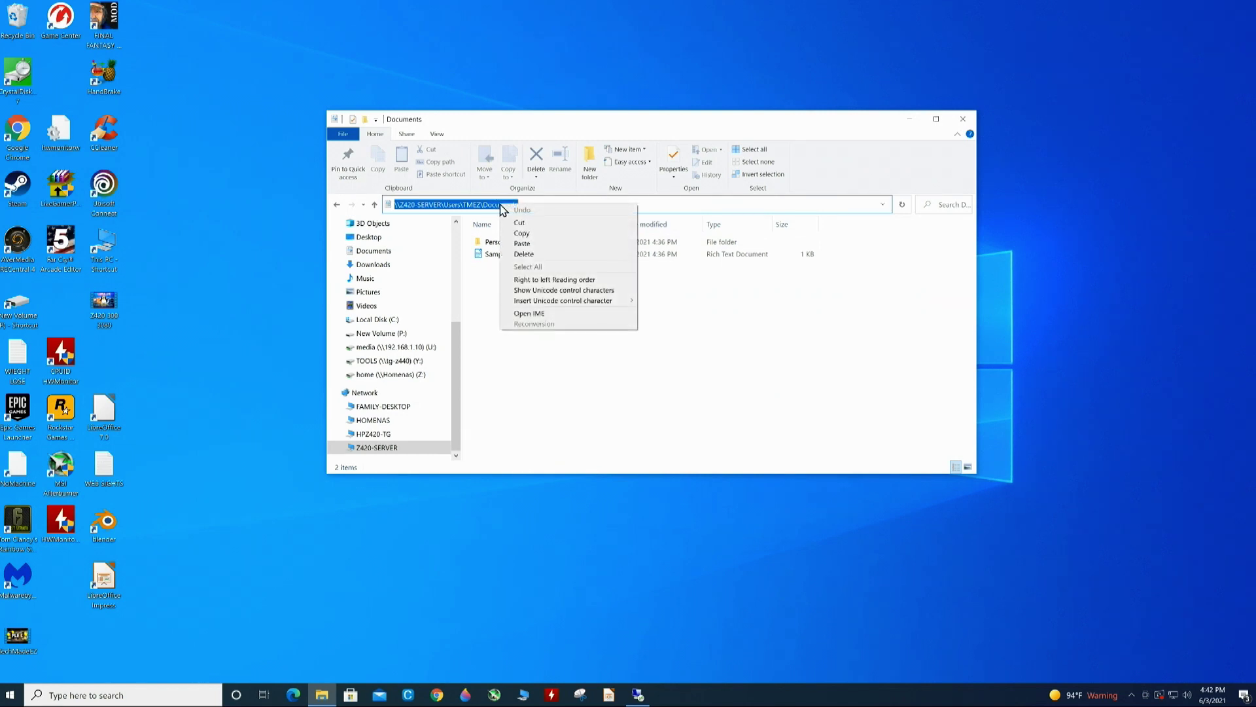
pyautogui.click(522, 233)
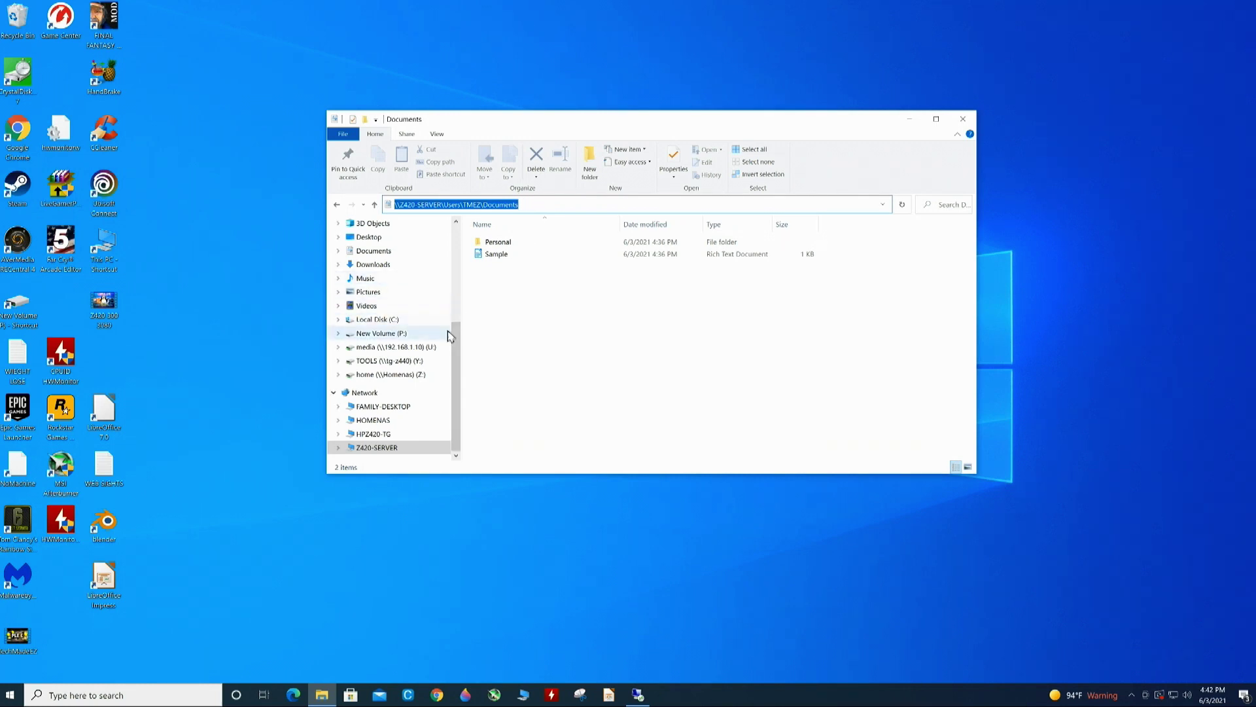
# Start mapping a network drive from This PC and assign it the drive letter G:.
pyautogui.moveTo(456, 340); pyautogui.dragTo(458, 234)
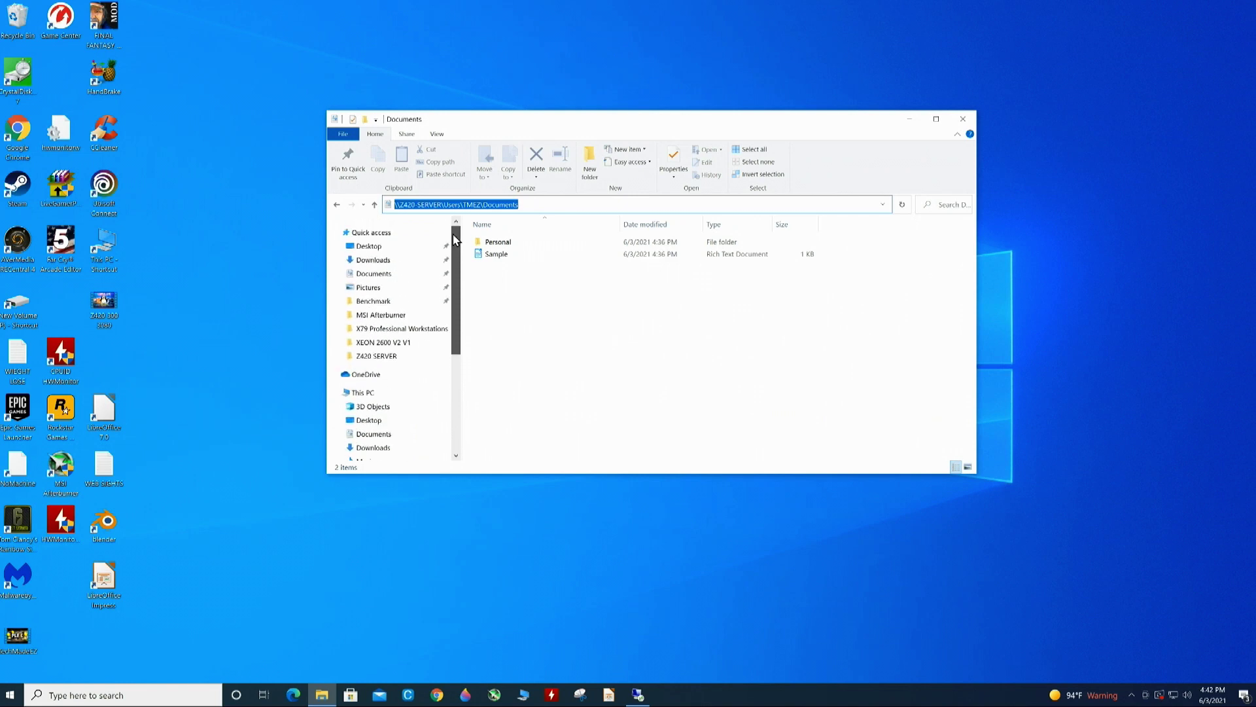
pyautogui.click(375, 395)
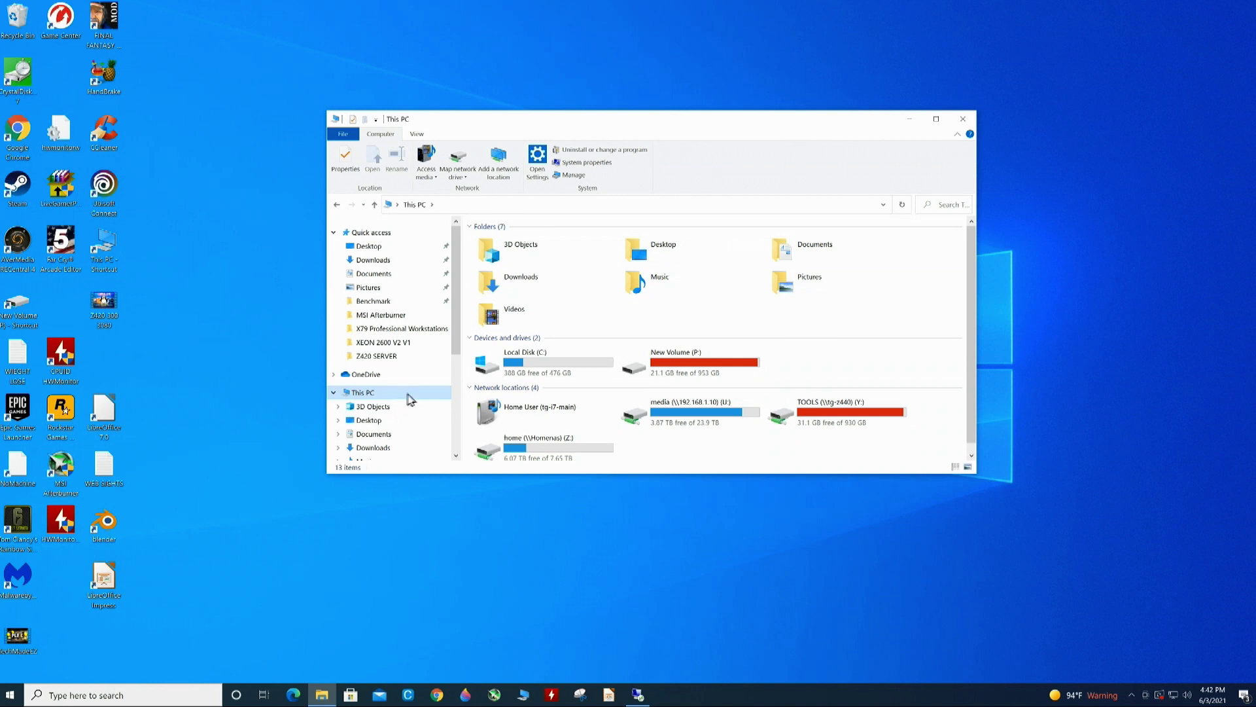
pyautogui.rightClick(393, 392)
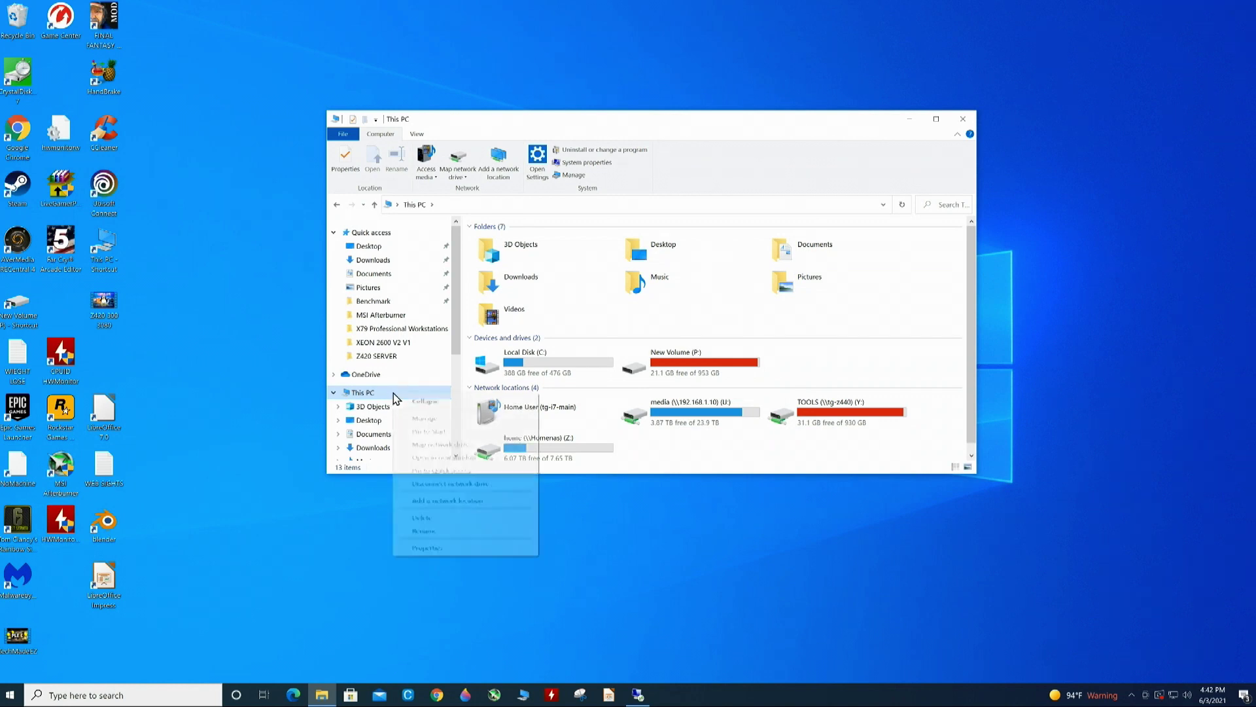
pyautogui.click(441, 446)
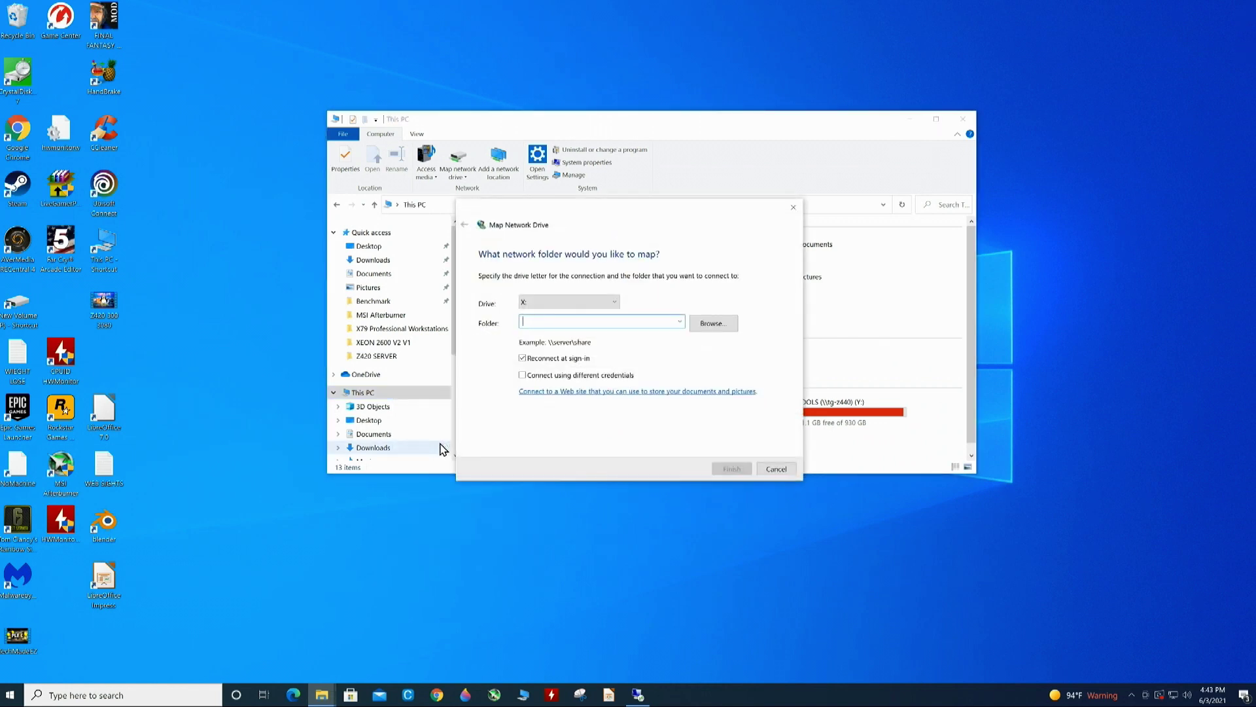
pyautogui.click(615, 304)
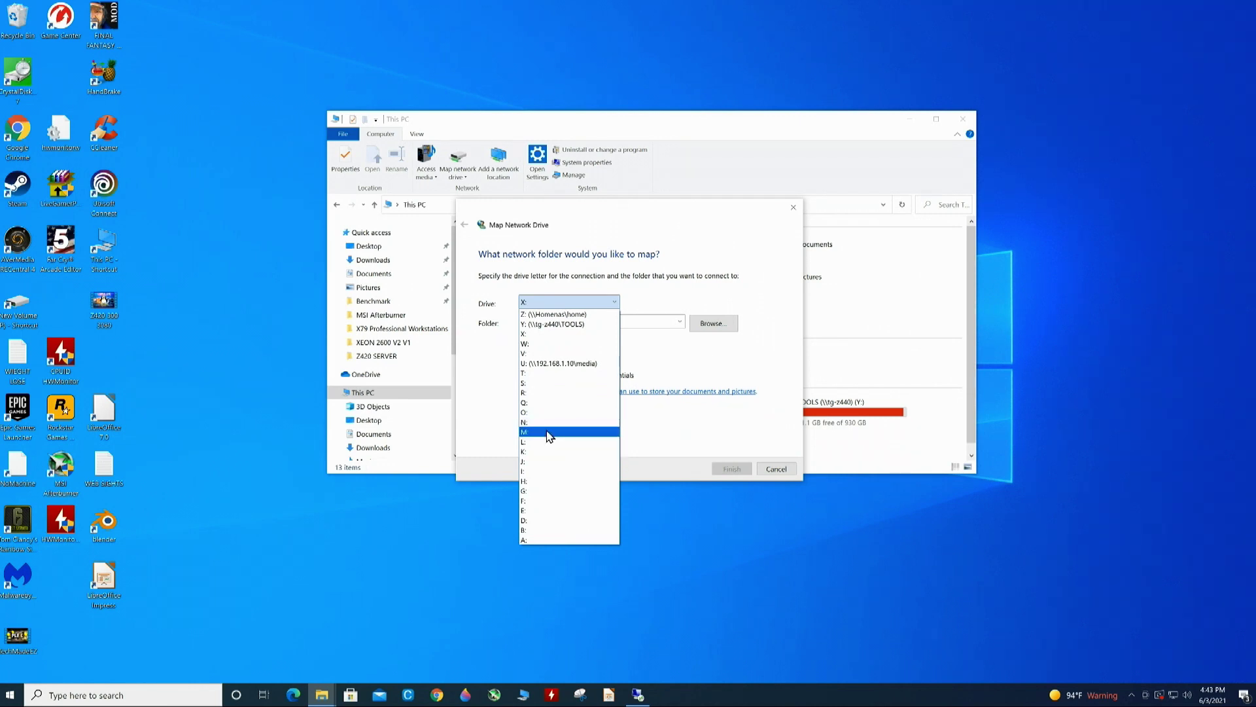
pyautogui.click(550, 491)
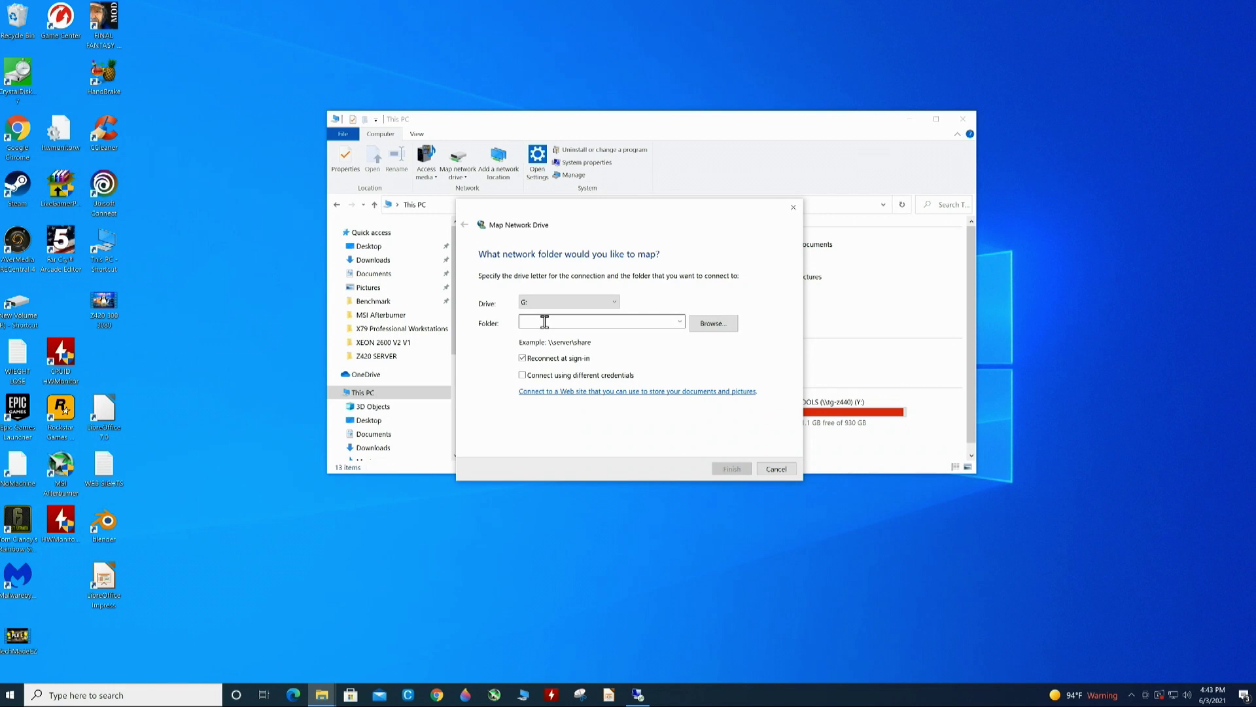
# Use the copied path \\Z420-SERVER\Users\TMEZ\Documents as the folder to map, check it in the folder browser, and finish the mapping.
pyautogui.click(545, 322)
pyautogui.rightClick(545, 322)
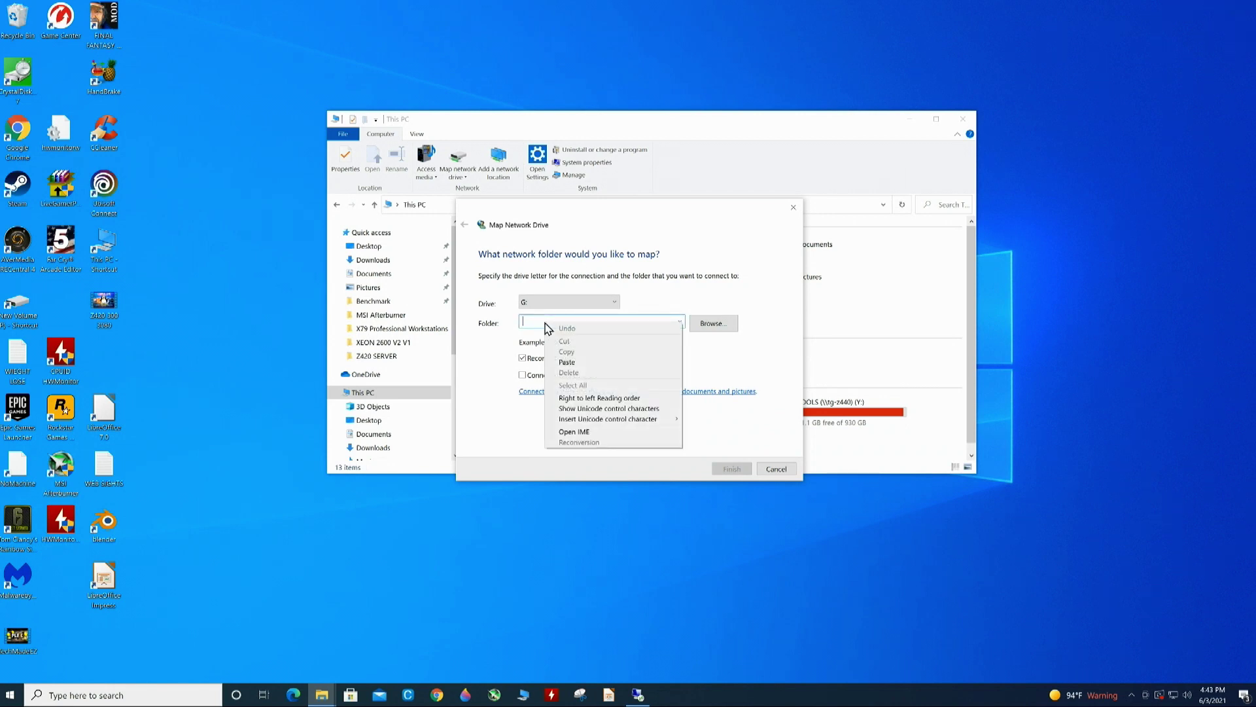
pyautogui.click(578, 363)
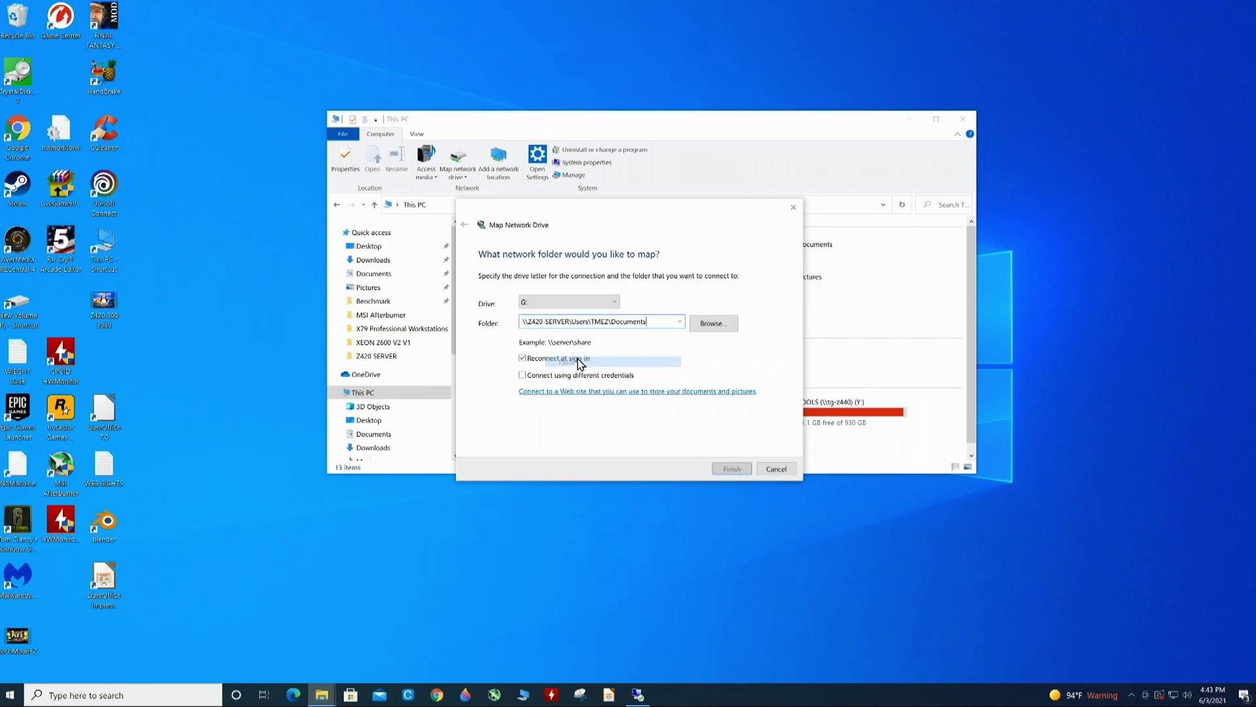
pyautogui.click(712, 323)
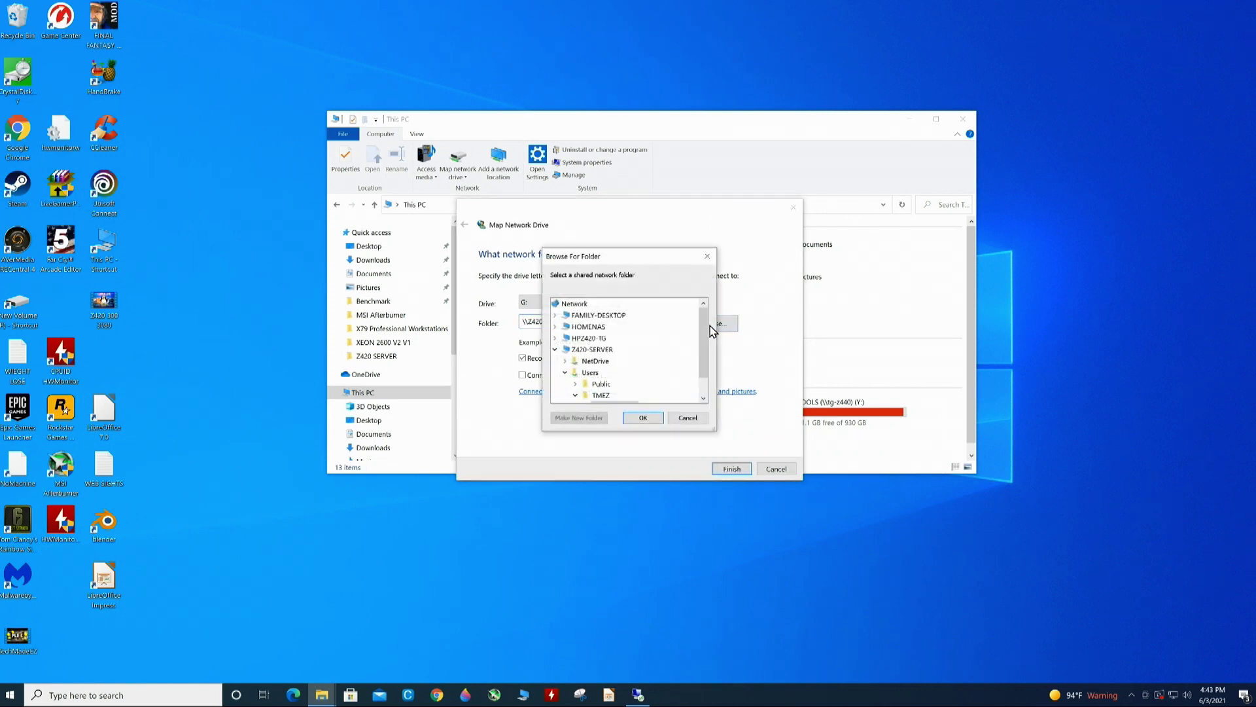
pyautogui.scroll(-1, 620, 386)
pyautogui.click(602, 389)
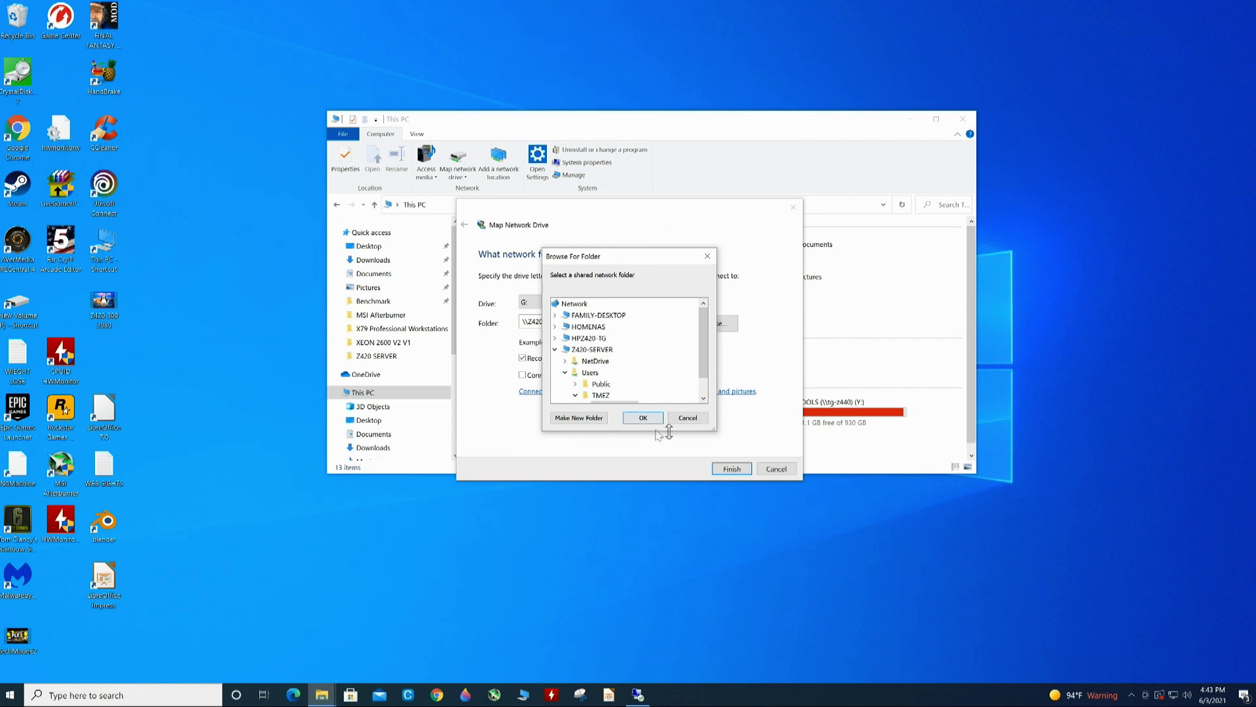
pyautogui.click(644, 417)
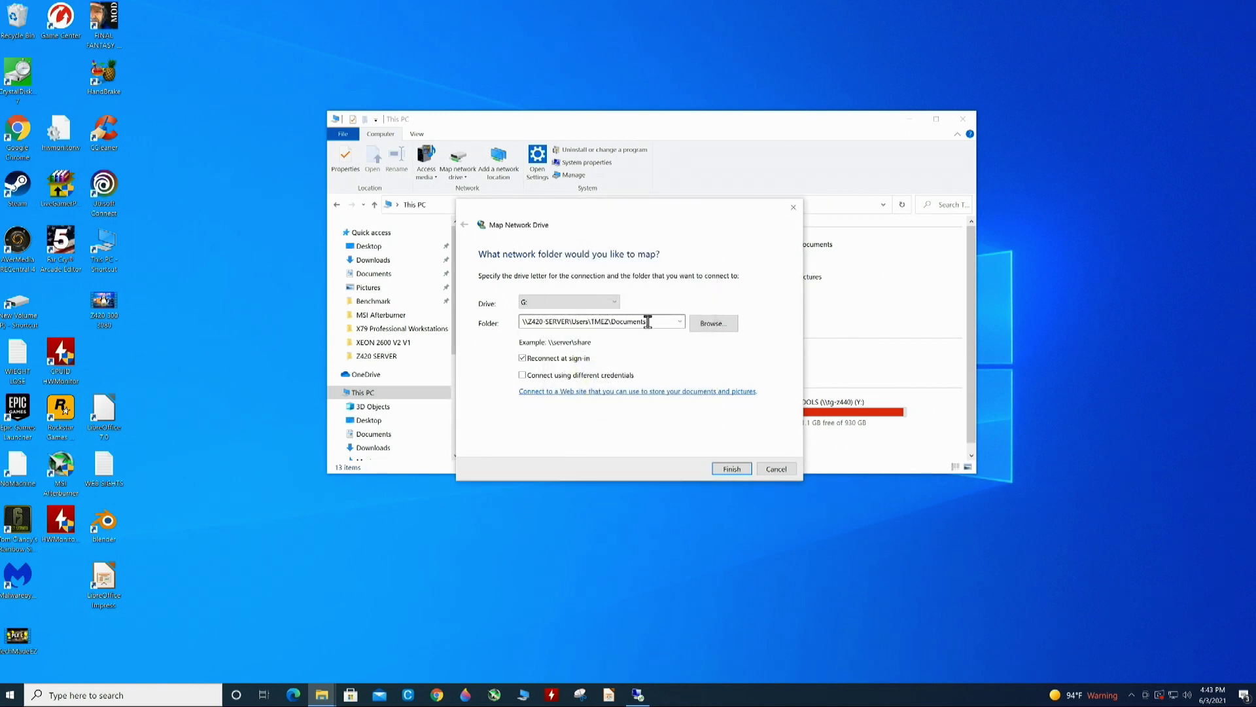
pyautogui.click(731, 470)
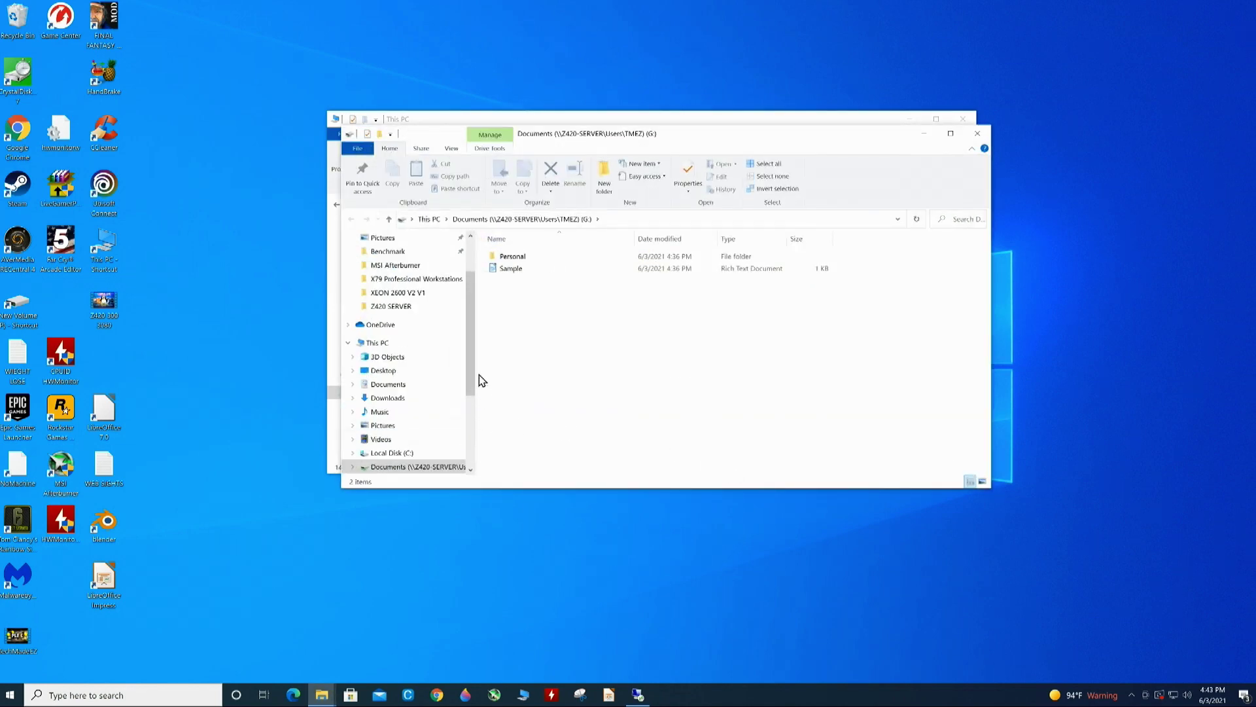
# Widen the navigation pane to show the mapped G: drive's full name and rename the drive as "Documents - TMEZ".
pyautogui.moveTo(471, 378); pyautogui.dragTo(468, 441)
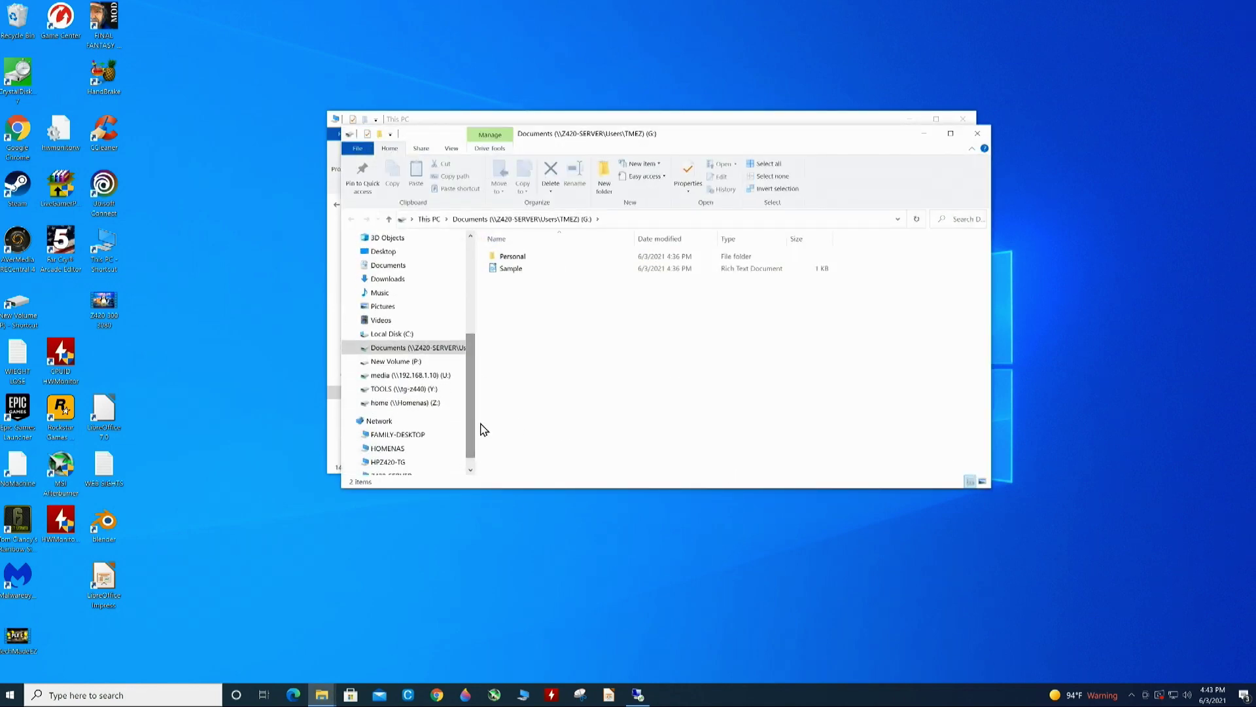
pyautogui.moveTo(476, 318); pyautogui.dragTo(569, 317)
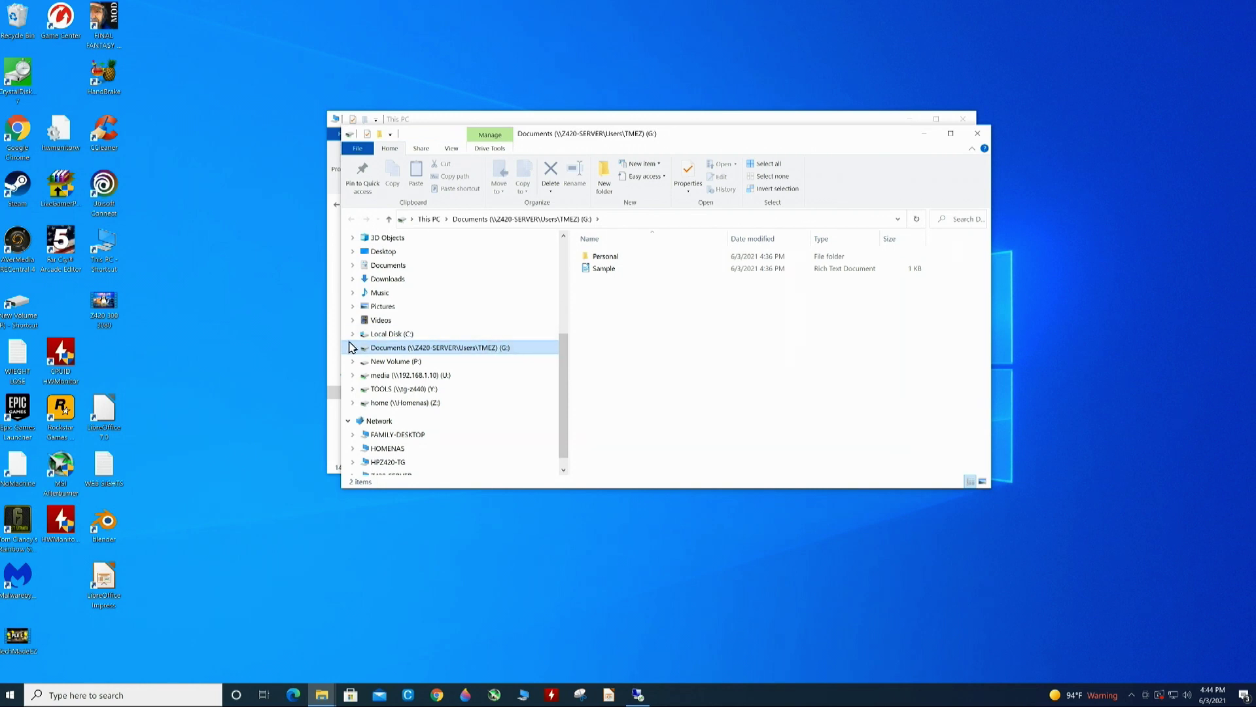
pyautogui.rightClick(449, 354)
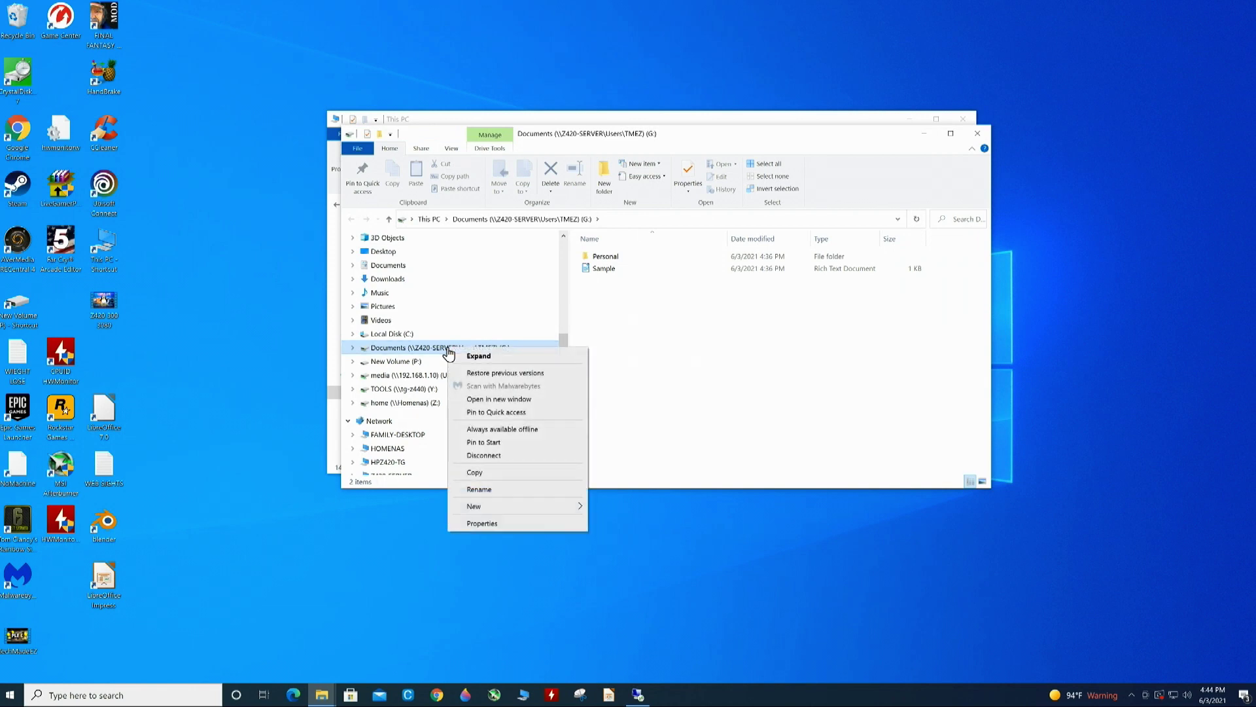
pyautogui.click(487, 489)
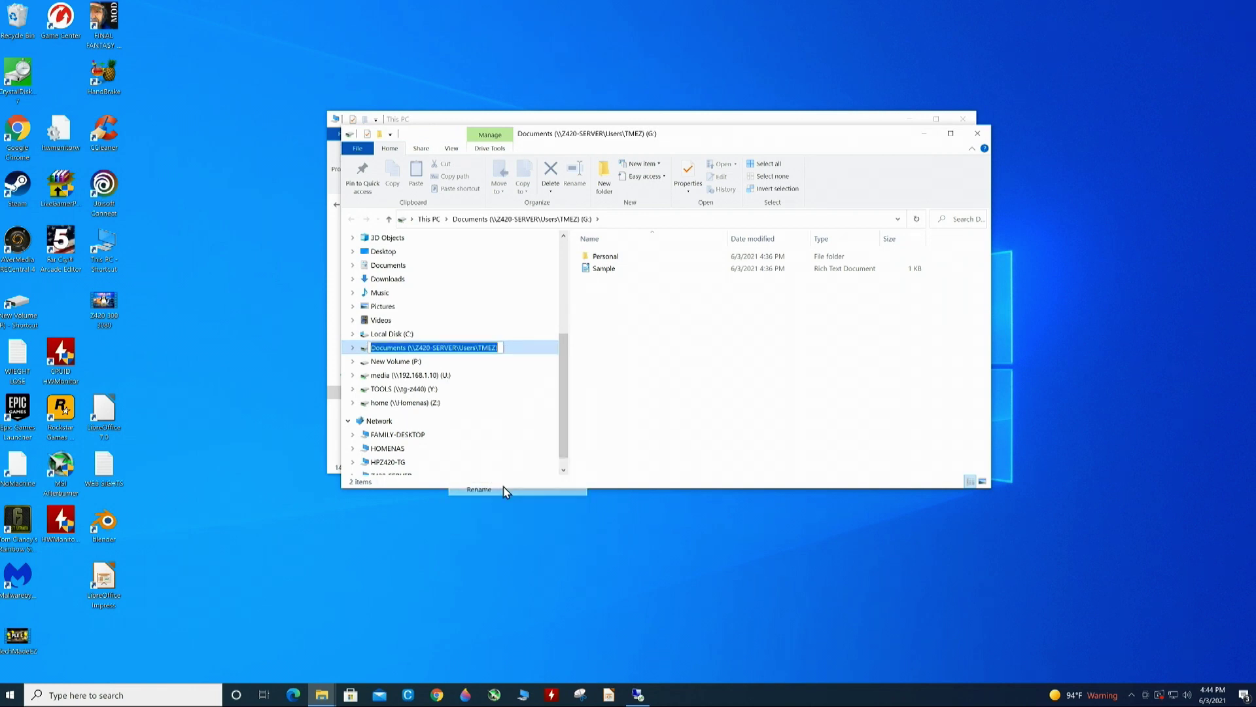
pyautogui.click(409, 349)
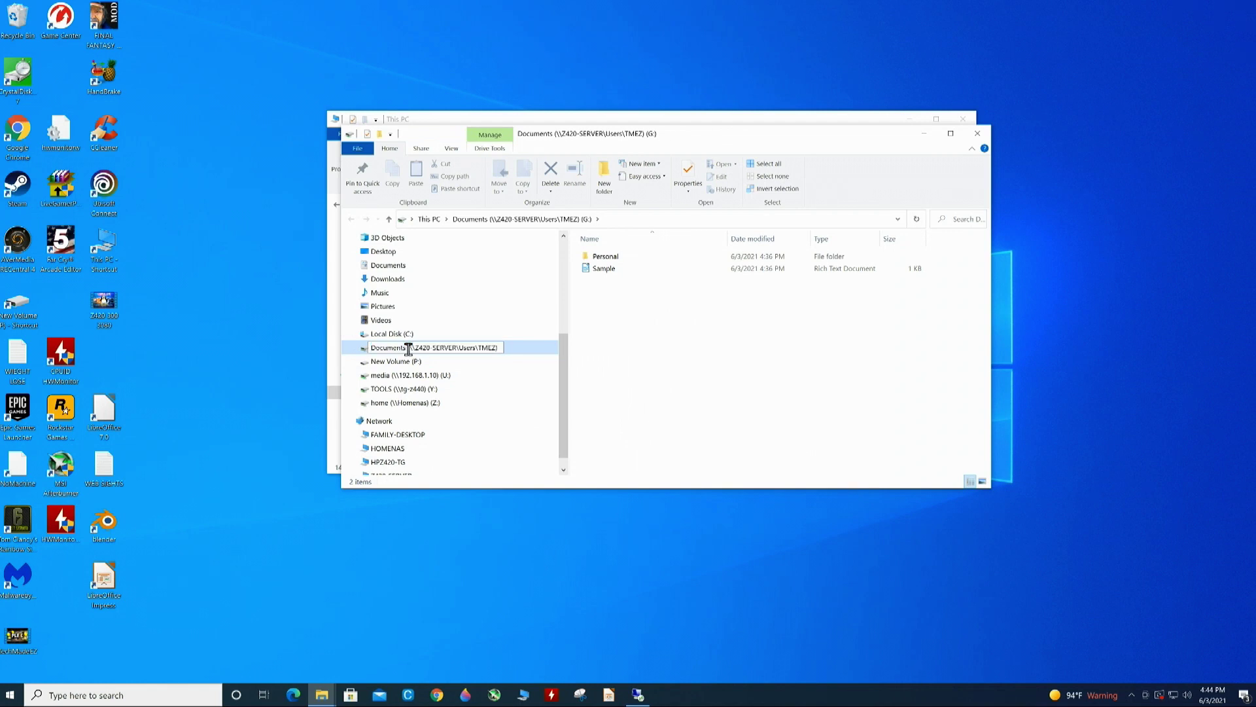
pyautogui.moveTo(408, 348); pyautogui.dragTo(493, 347)
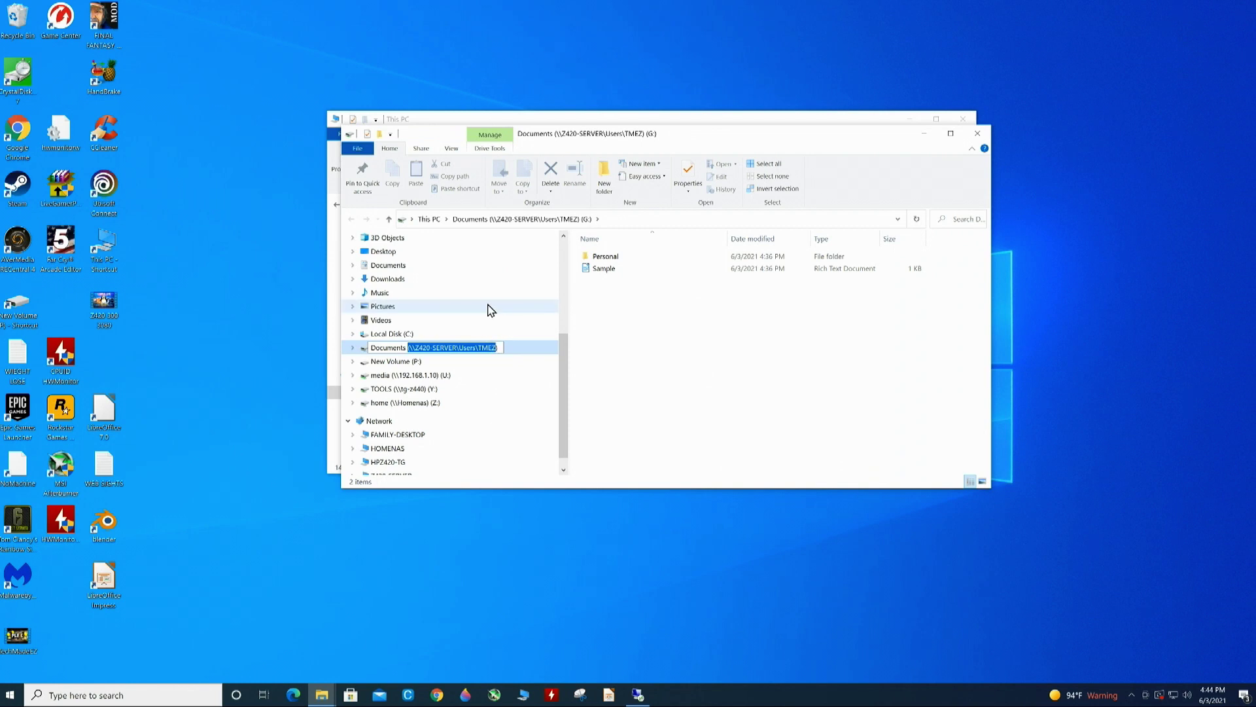
pyautogui.press('BackSpace')
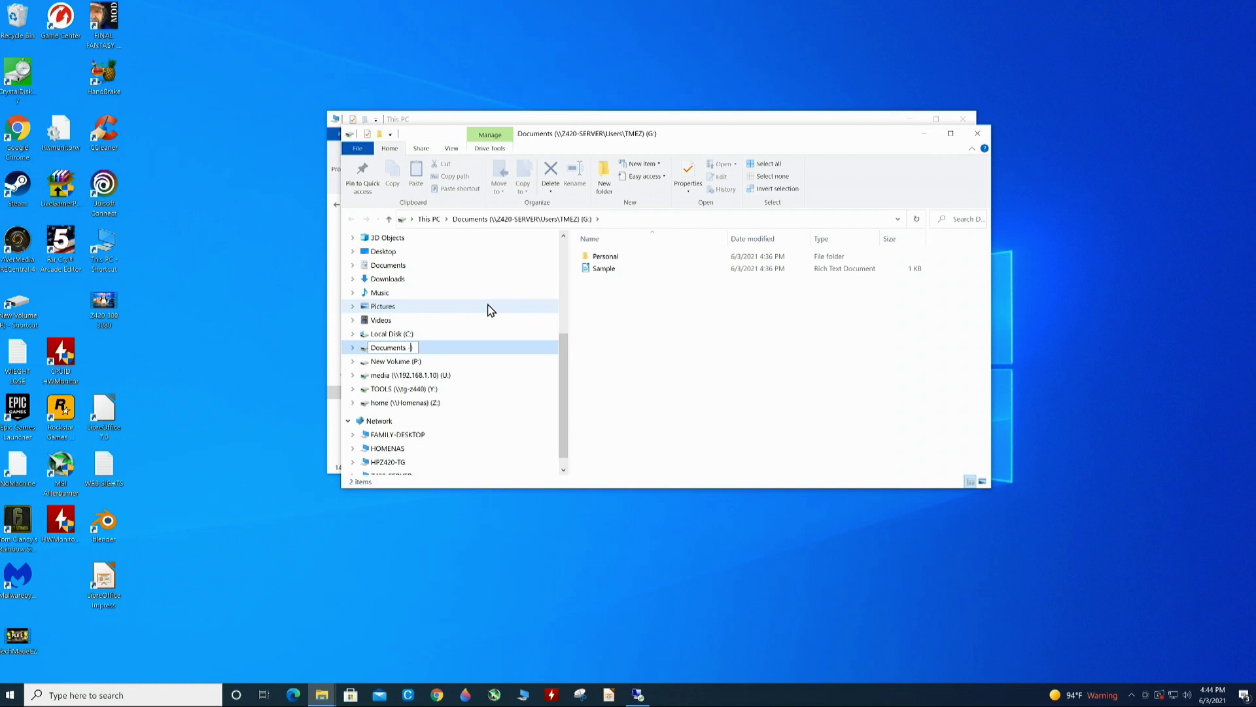
pyautogui.write('- TMEZ')
pyautogui.click(462, 347)
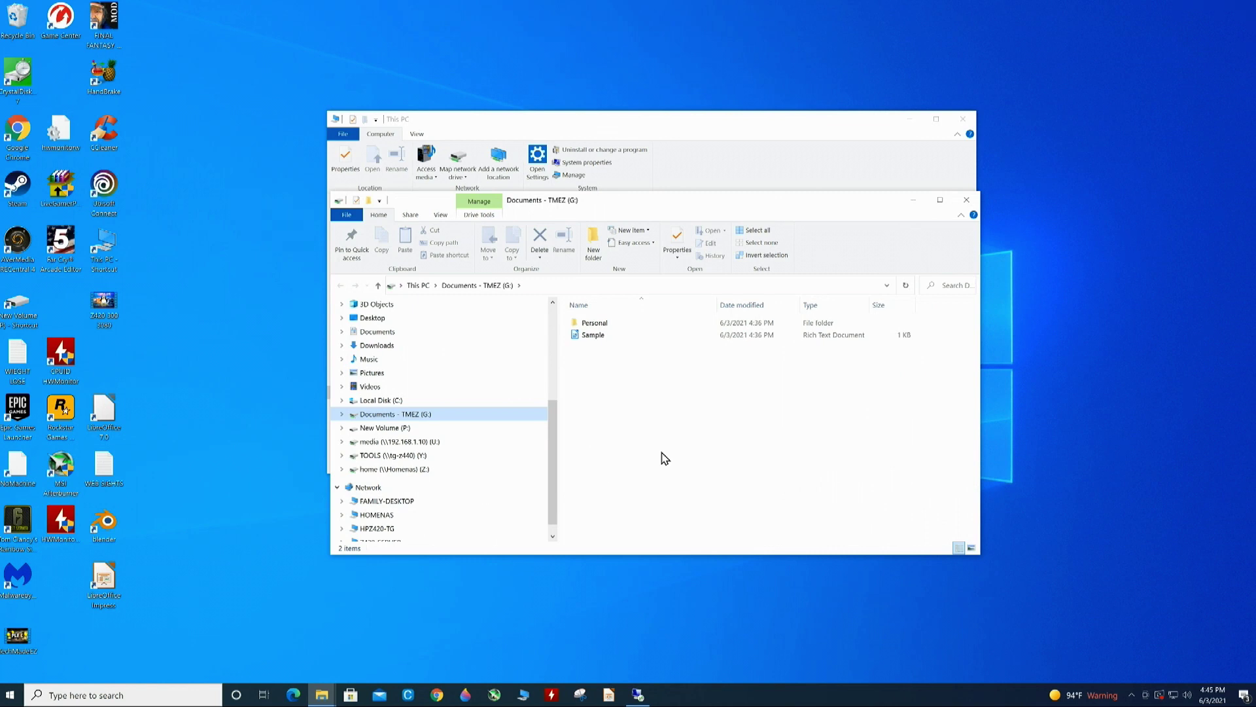
# Open the About page in the System section of Windows Settings.
pyautogui.click(10, 696)
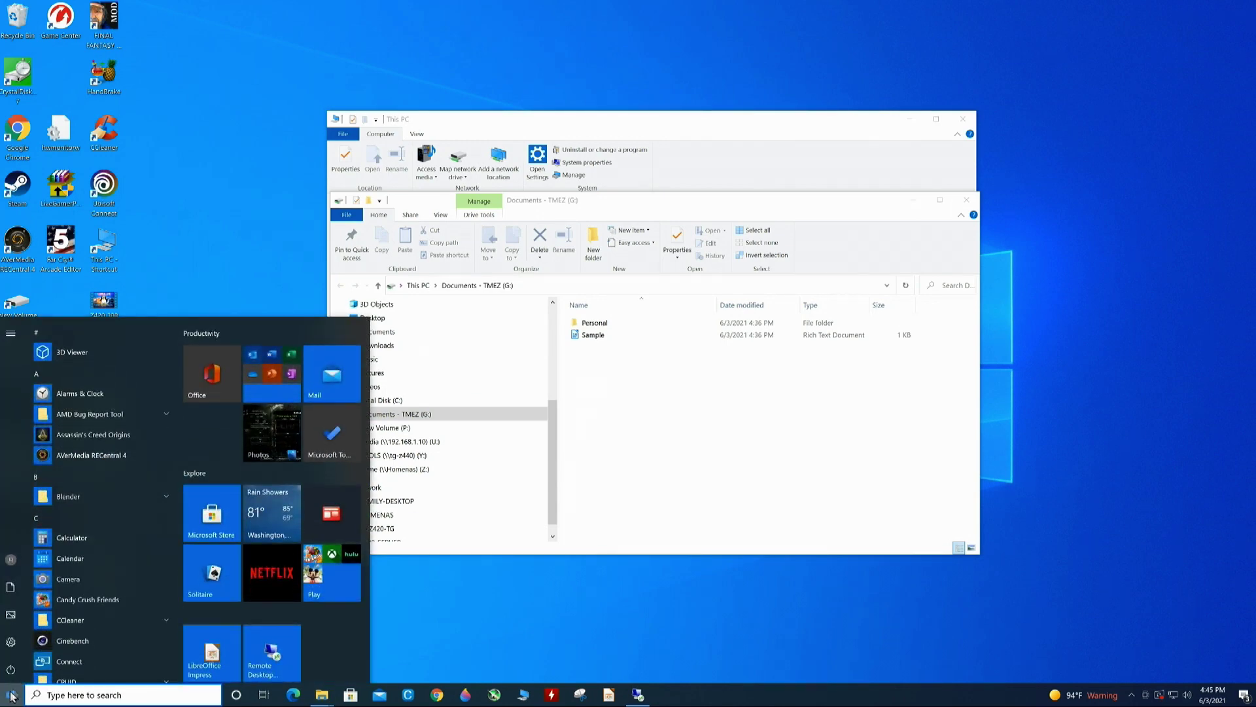
pyautogui.click(10, 640)
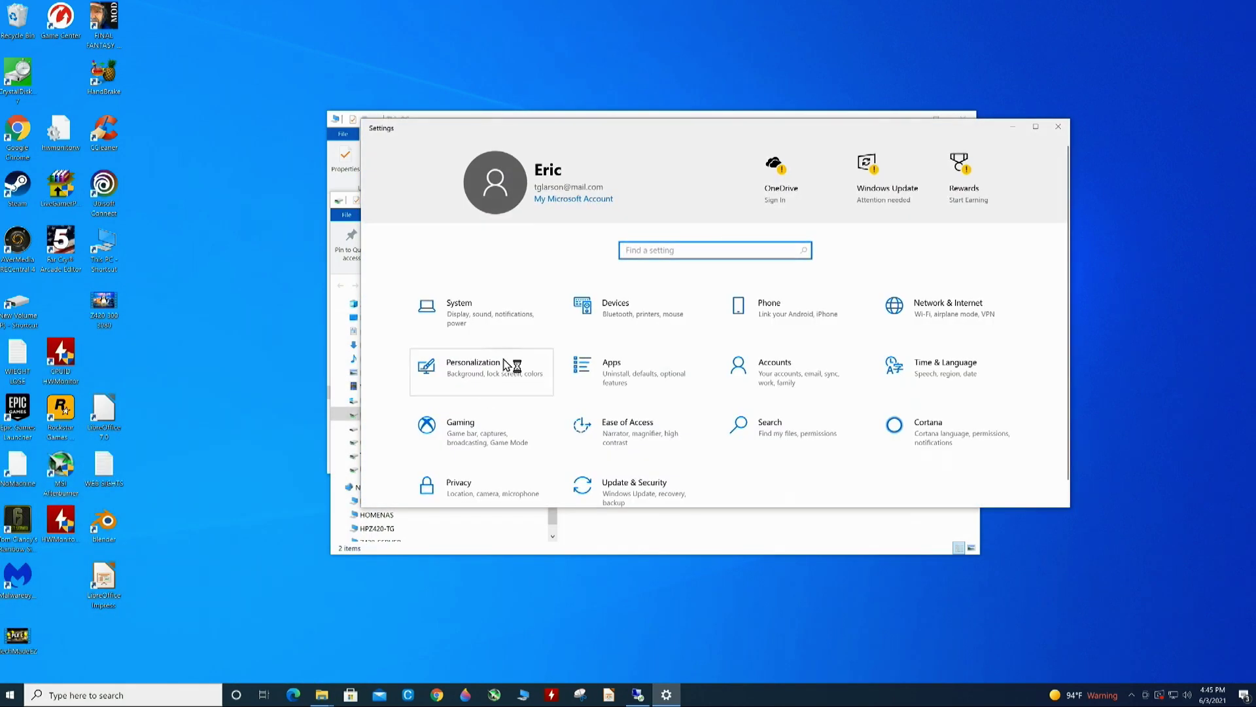
pyautogui.click(460, 321)
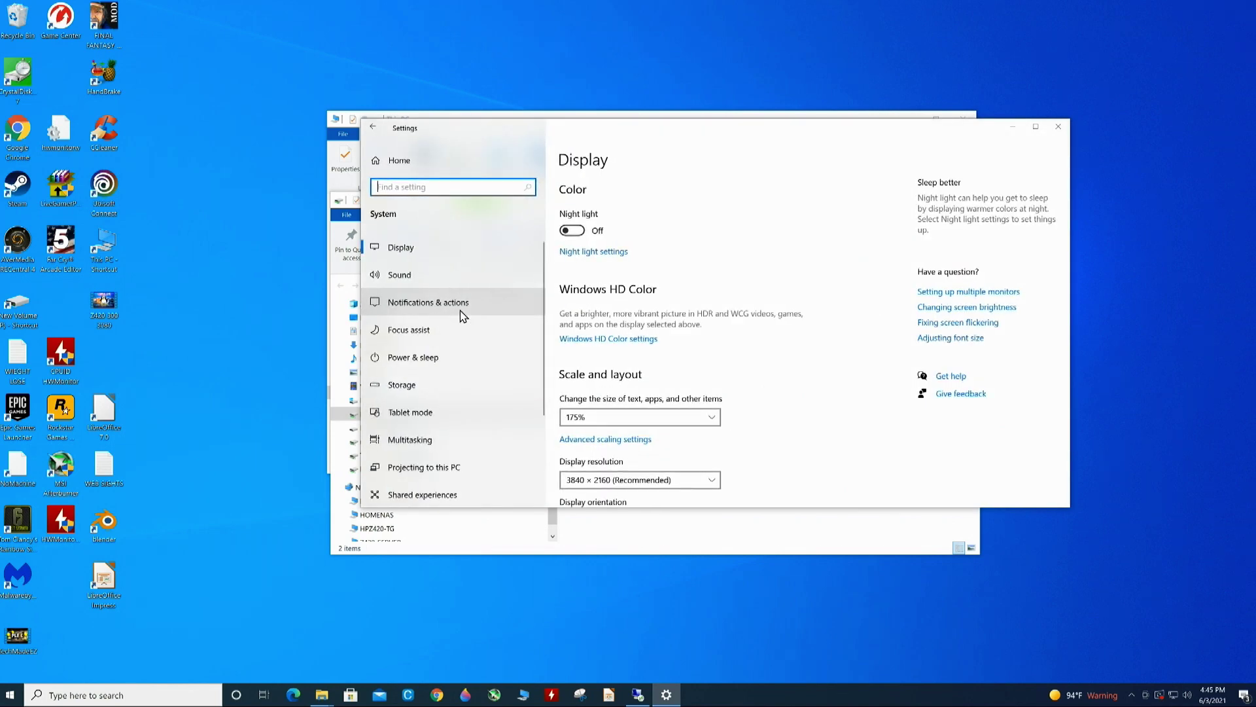
pyautogui.scroll(-3, 429, 466)
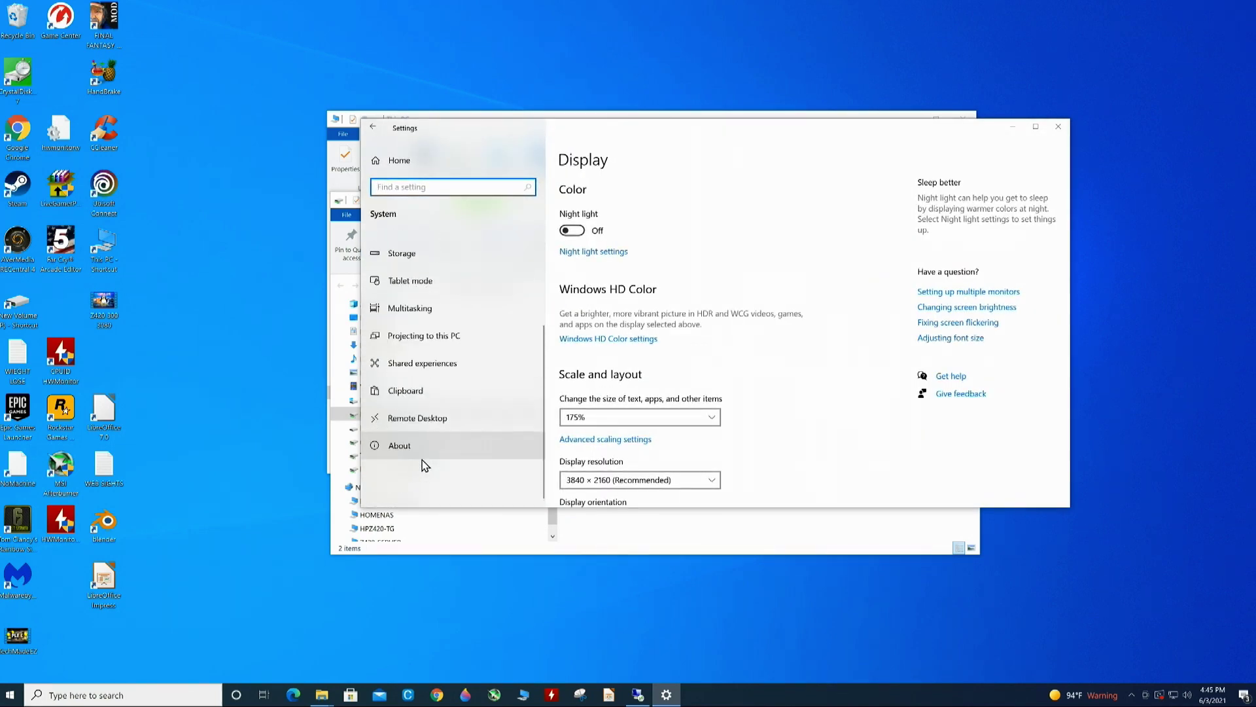
pyautogui.click(424, 449)
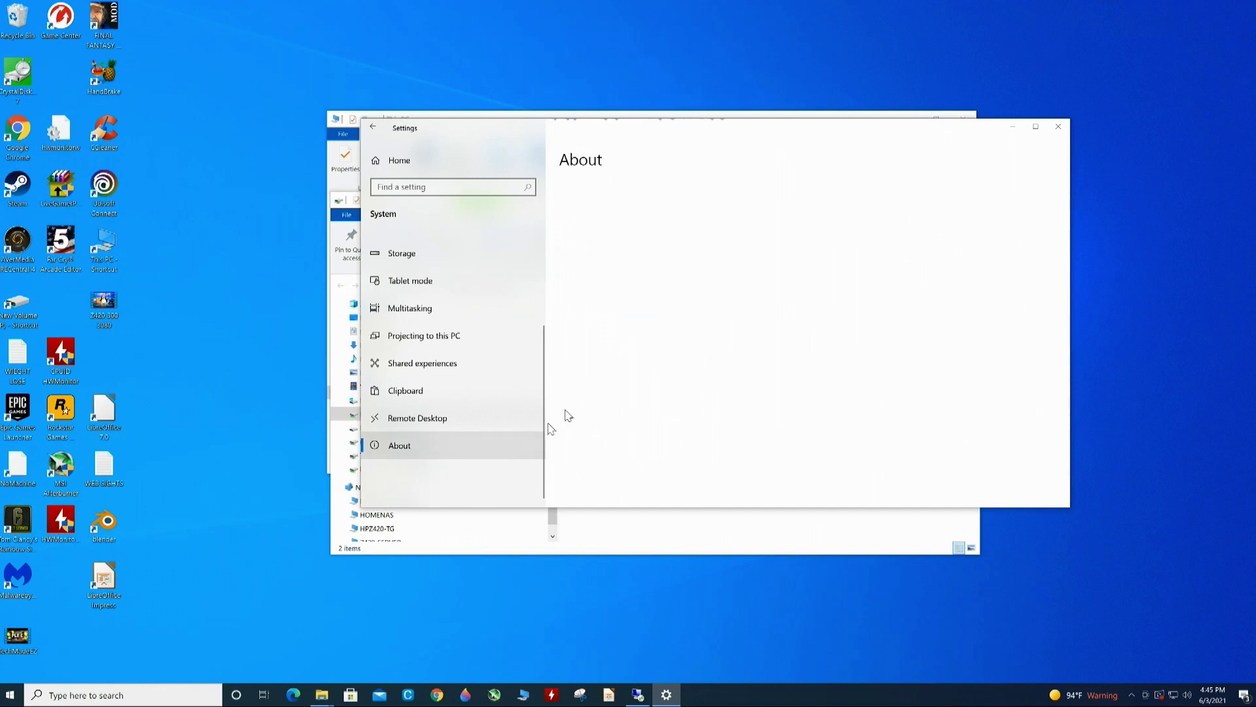
# Check the device name under Device specifications, open the Rename your PC dialog, cancel it without changes, and close Settings.
pyautogui.scroll(-5, 657, 326)
pyautogui.scroll(4, 647, 330)
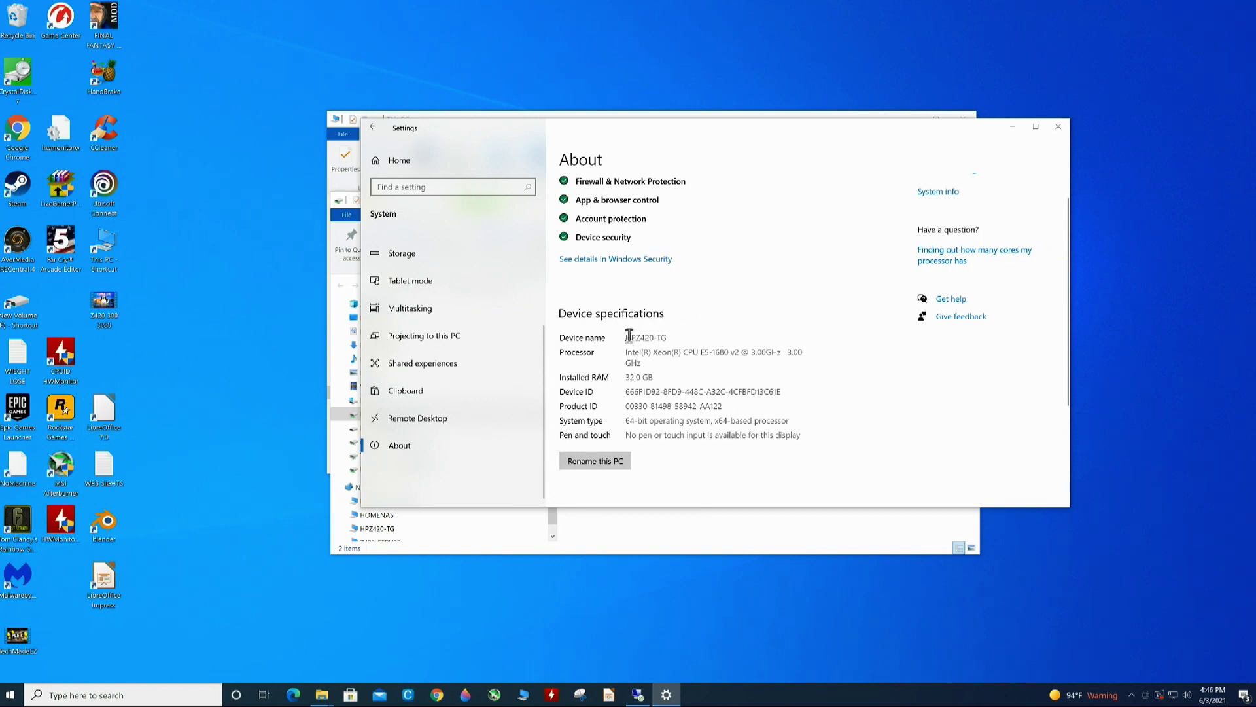
pyautogui.moveTo(625, 337); pyautogui.dragTo(715, 338)
pyautogui.click(600, 463)
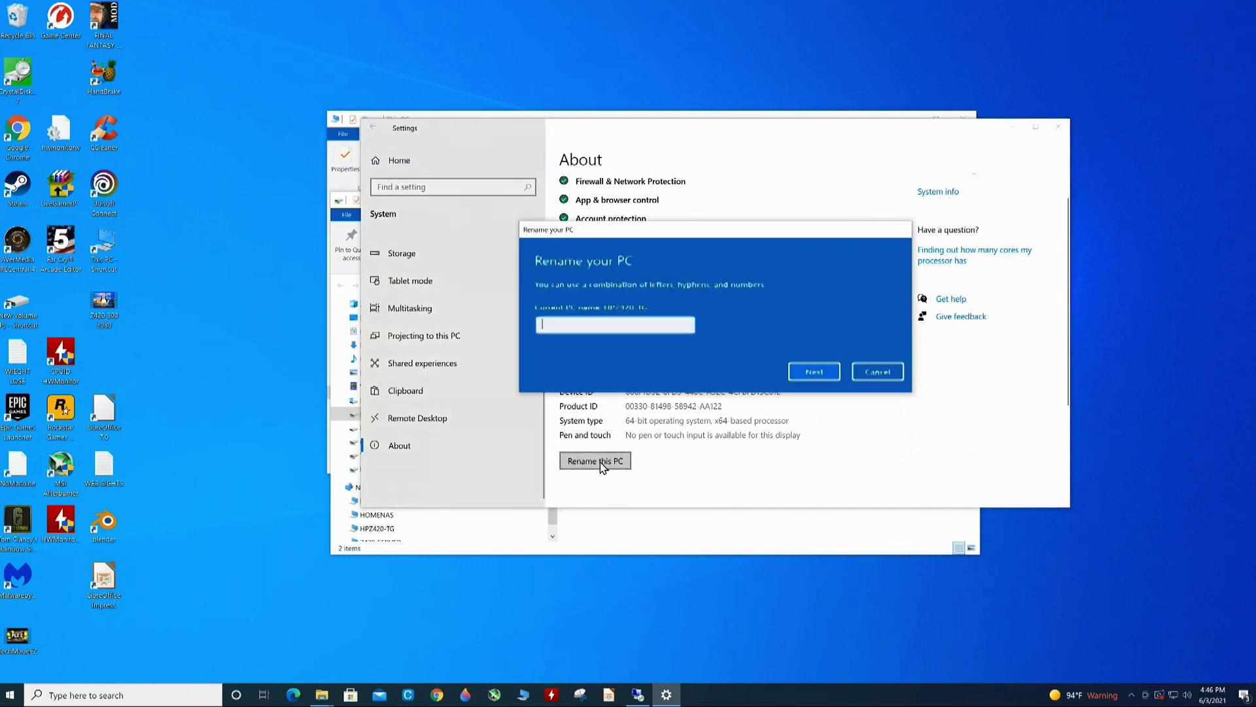
pyautogui.click(857, 370)
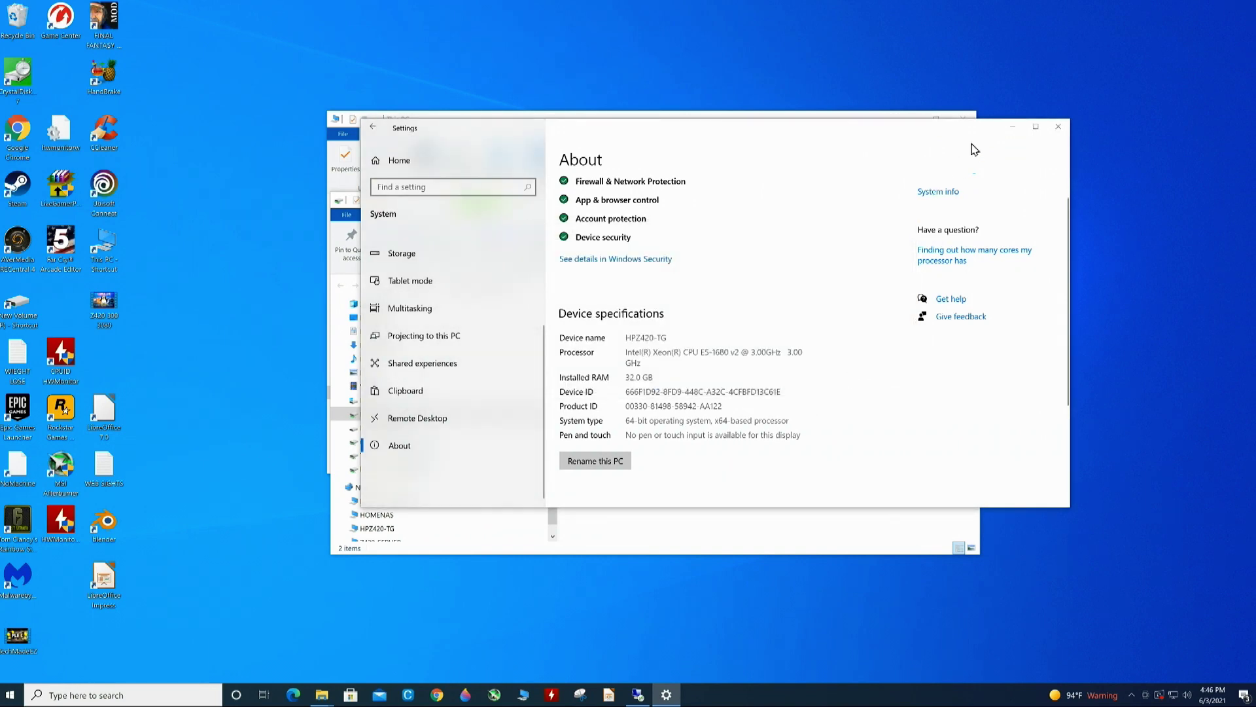
pyautogui.click(1057, 126)
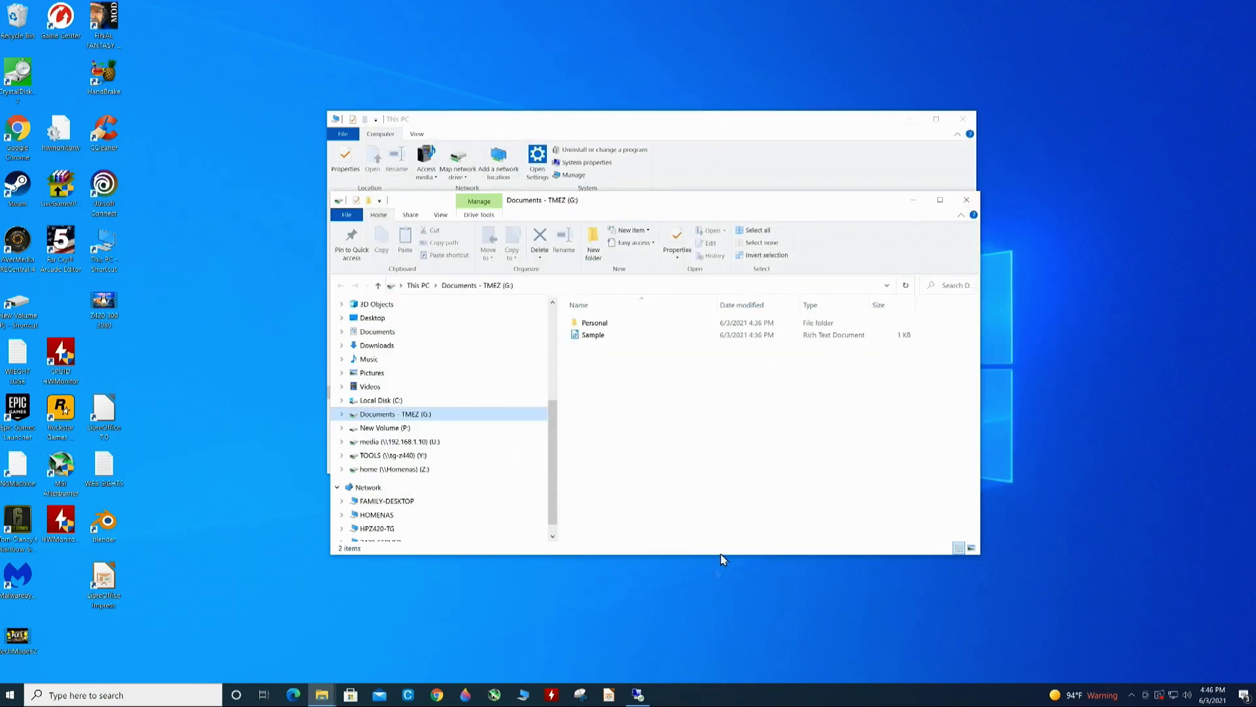
# Switch to the Z420-SERVER remote session and show the network computers in a new File Explorer window.
pyautogui.click(639, 696)
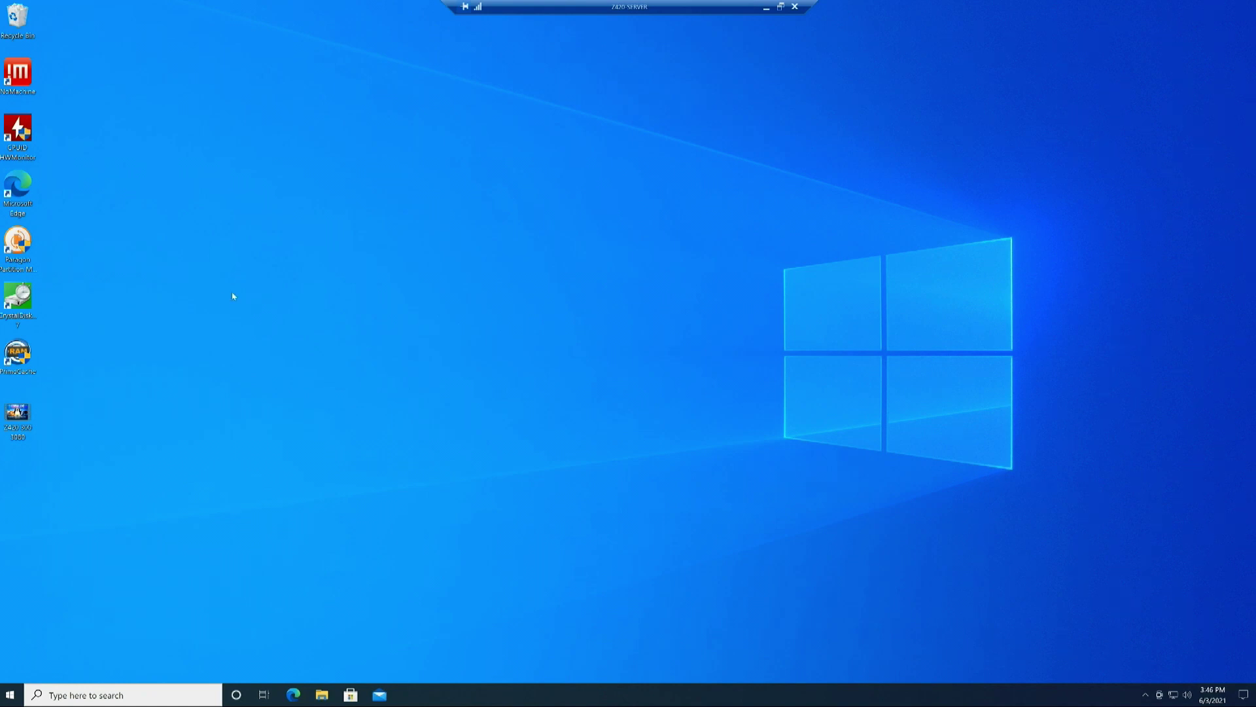
pyautogui.click(320, 695)
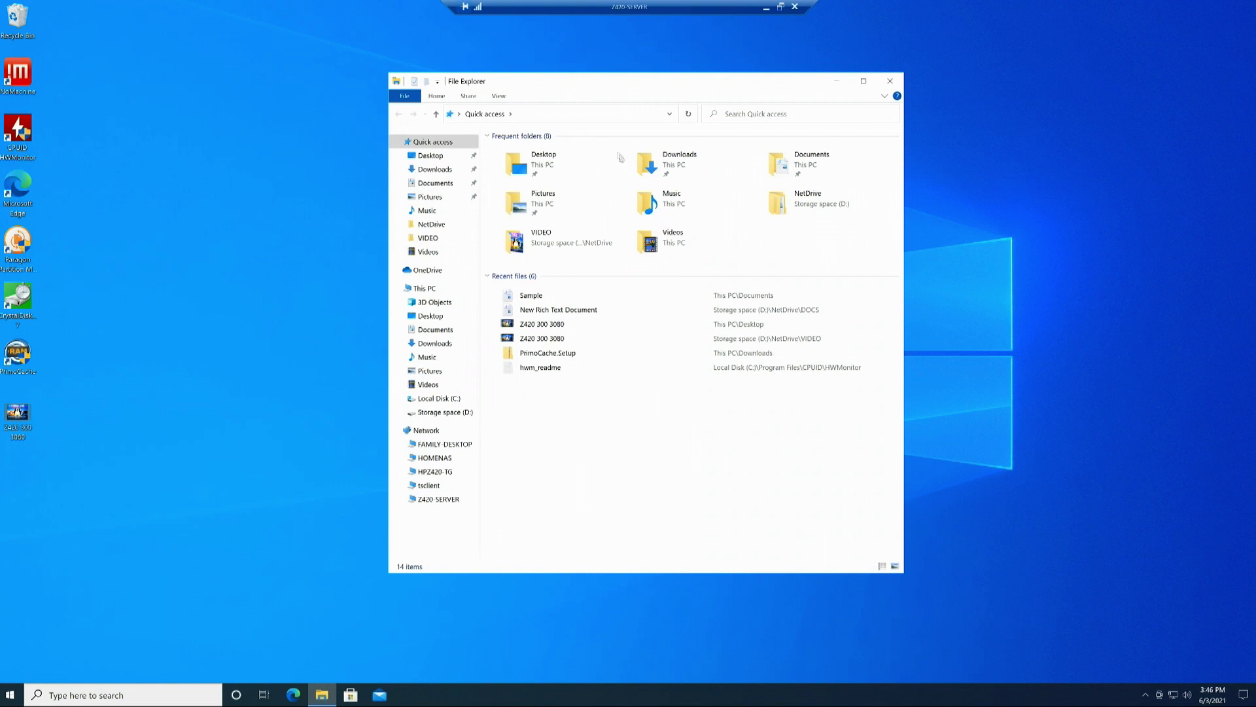
pyautogui.click(426, 433)
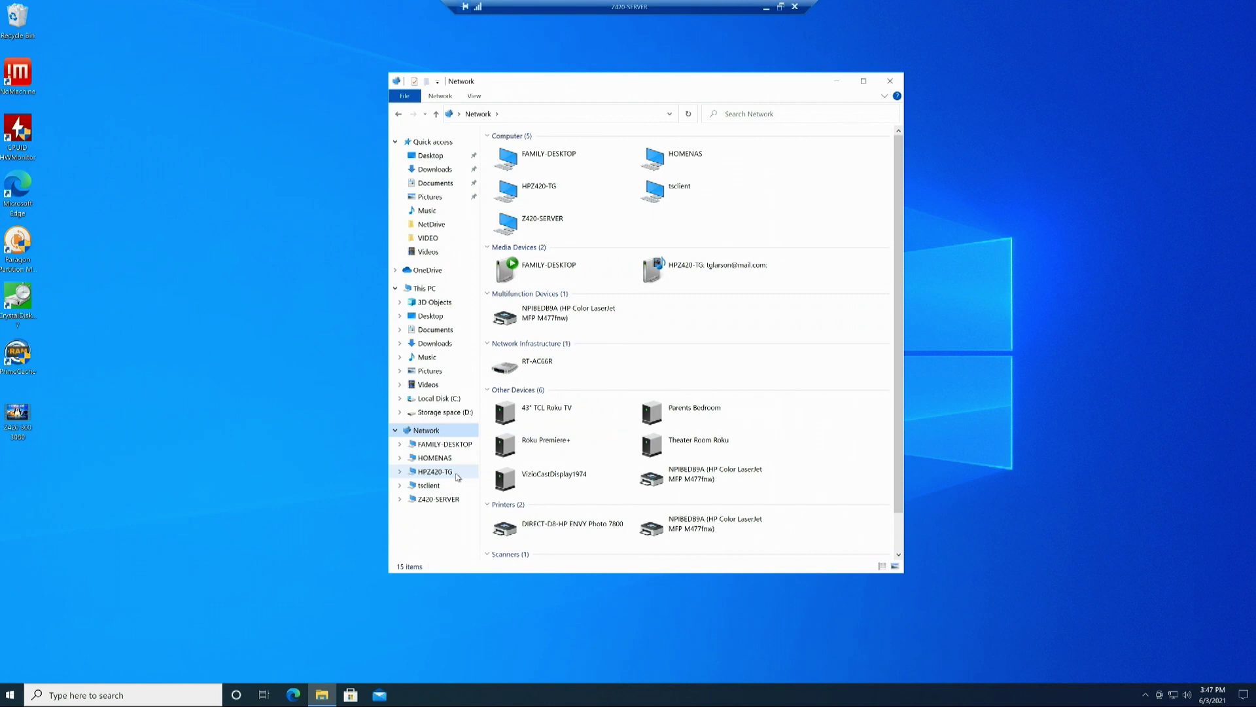
# Go to the network path \\HPZ420-TG and restore the maximized File Explorer window to its smaller size.
pyautogui.click(559, 114)
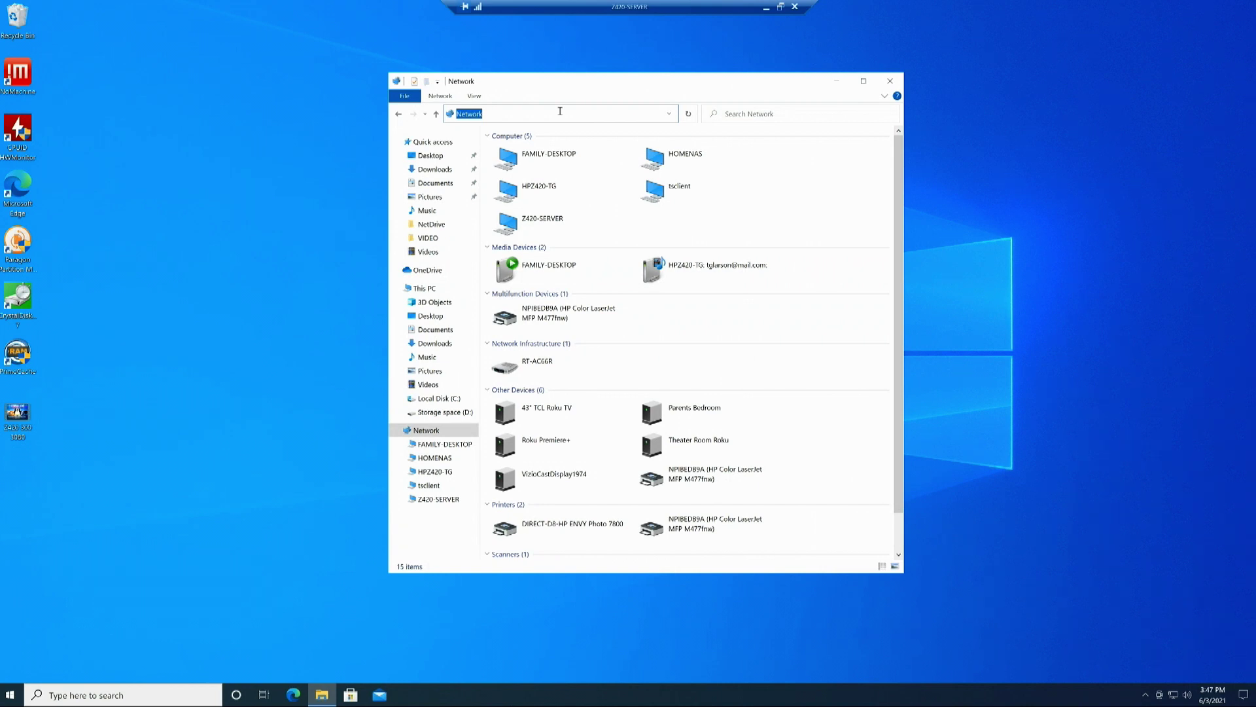
pyautogui.write('\\\\')
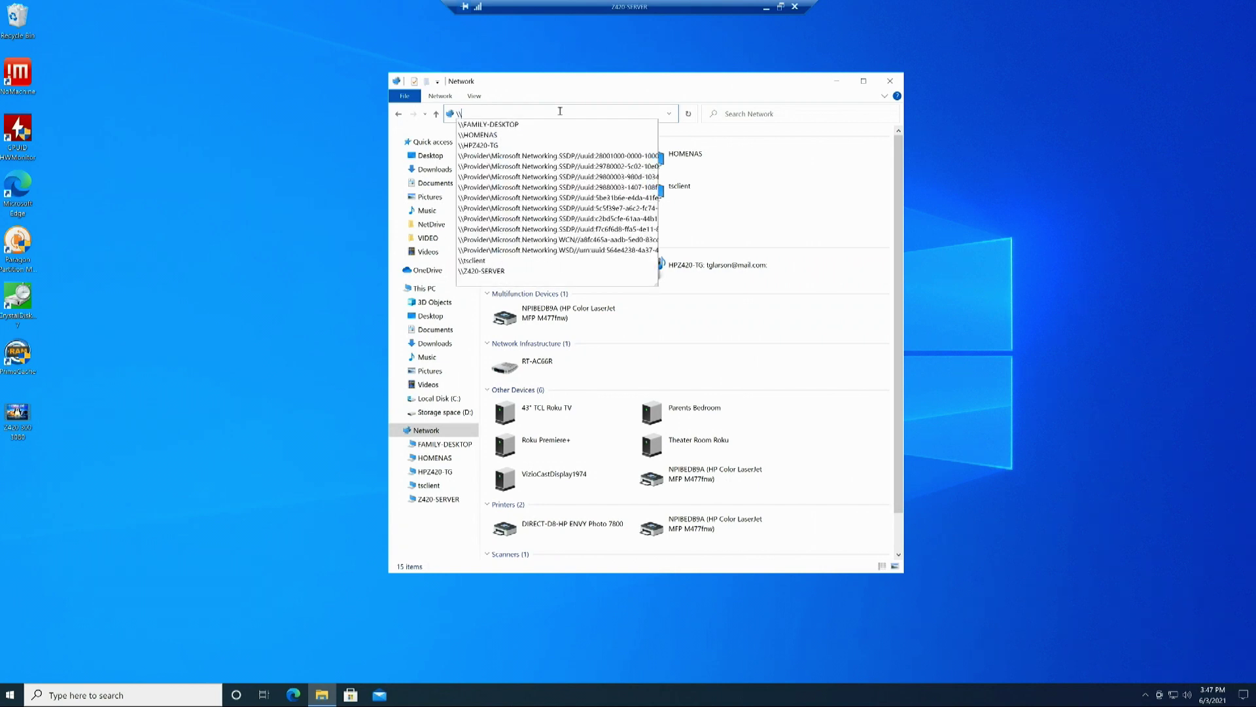
pyautogui.write('Z')
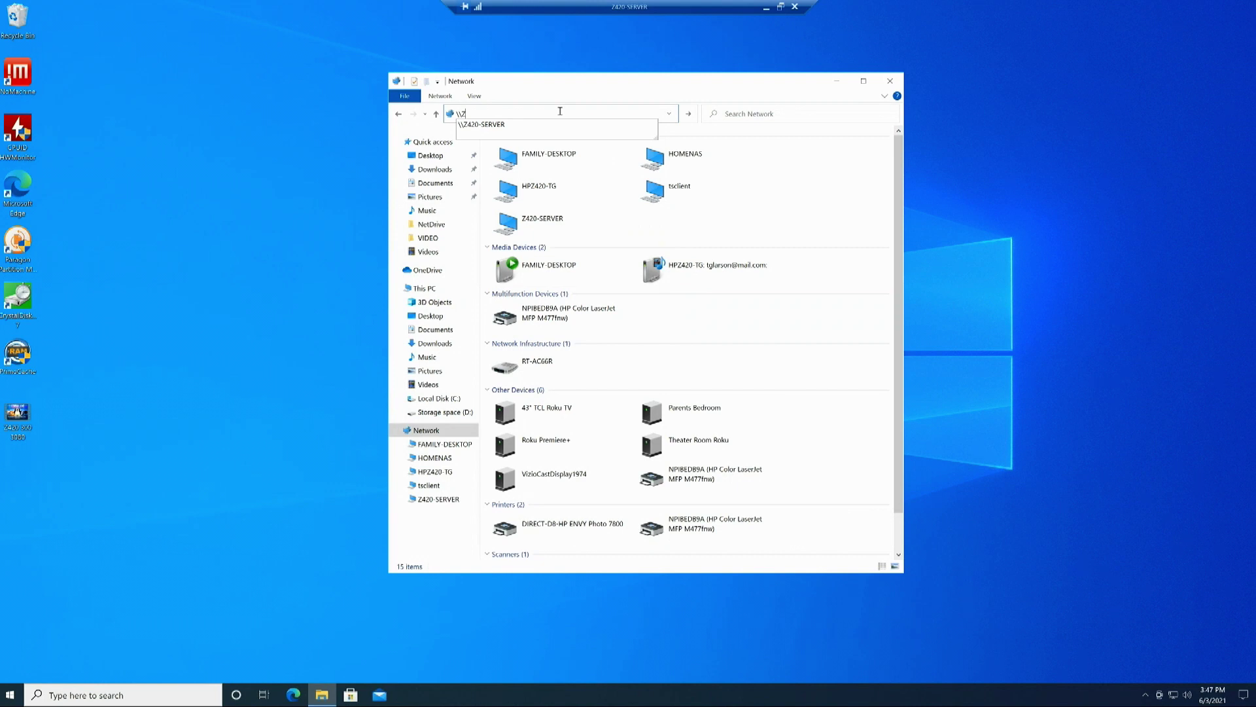
pyautogui.press('BackSpace')
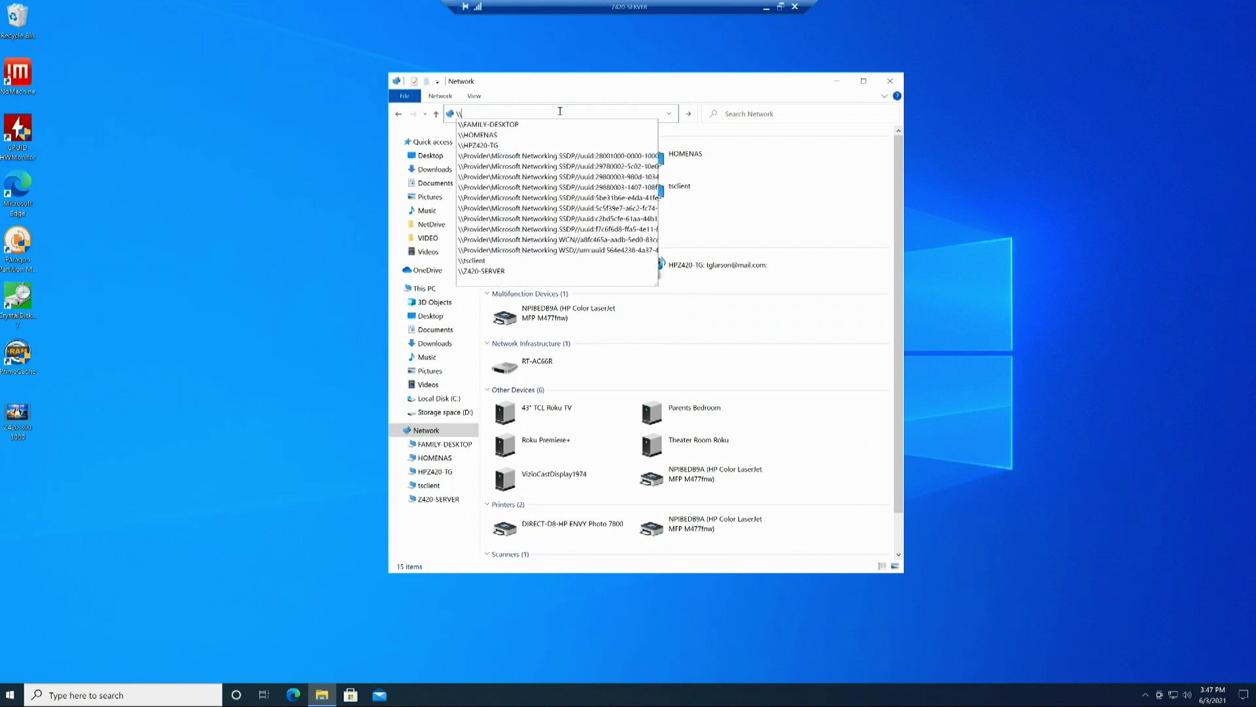
pyautogui.write('HP')
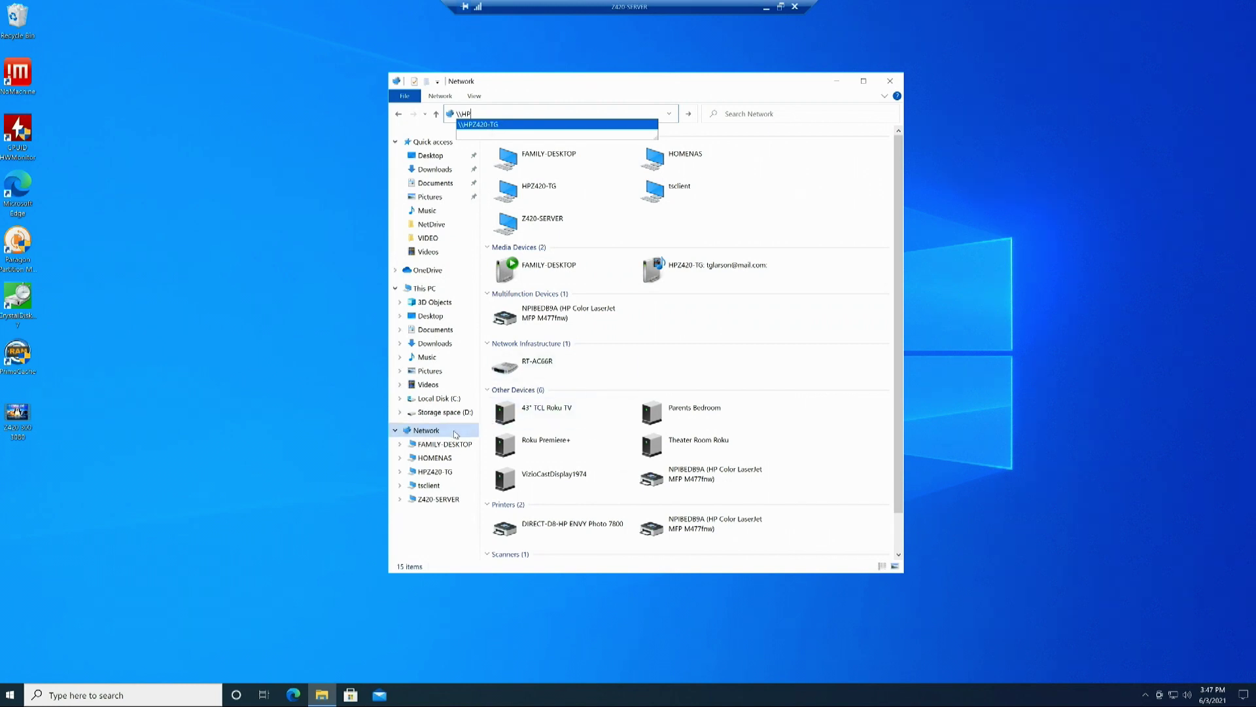
pyautogui.click(541, 125)
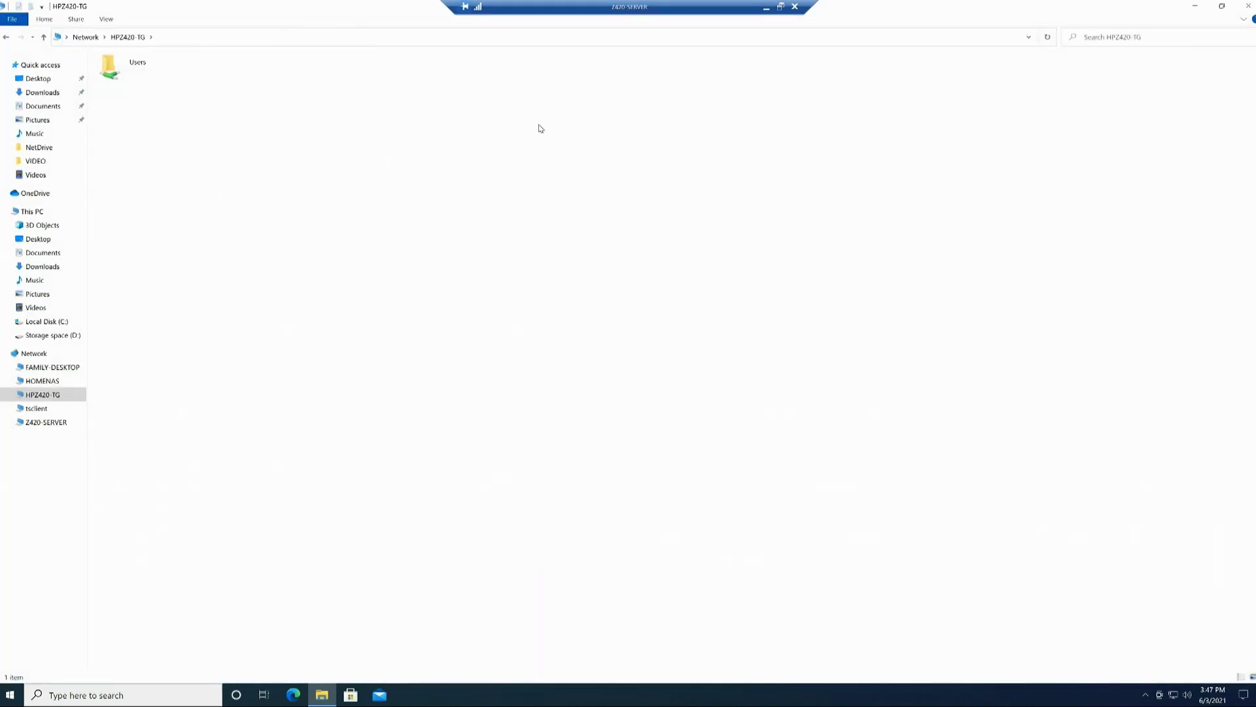
pyautogui.click(1223, 7)
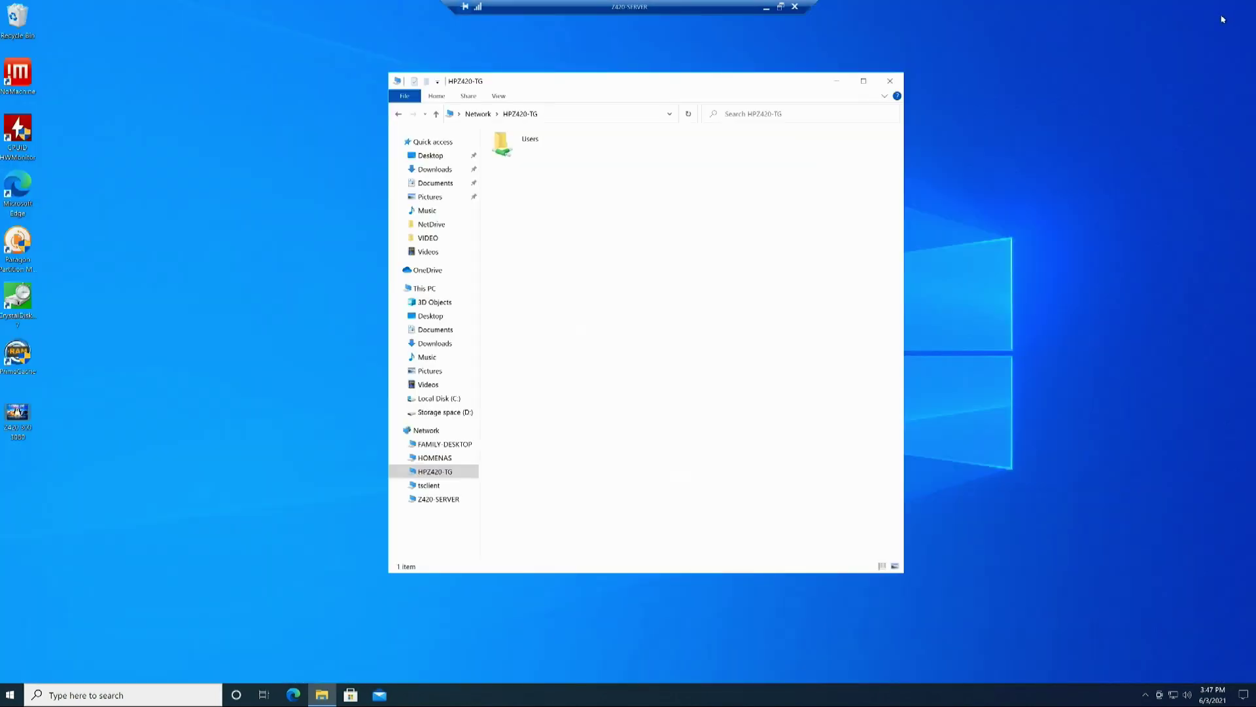
# Open the personal user folder inside the shared Users folder on HPZ420-TG and copy its full network path.
pyautogui.doubleClick(497, 144)
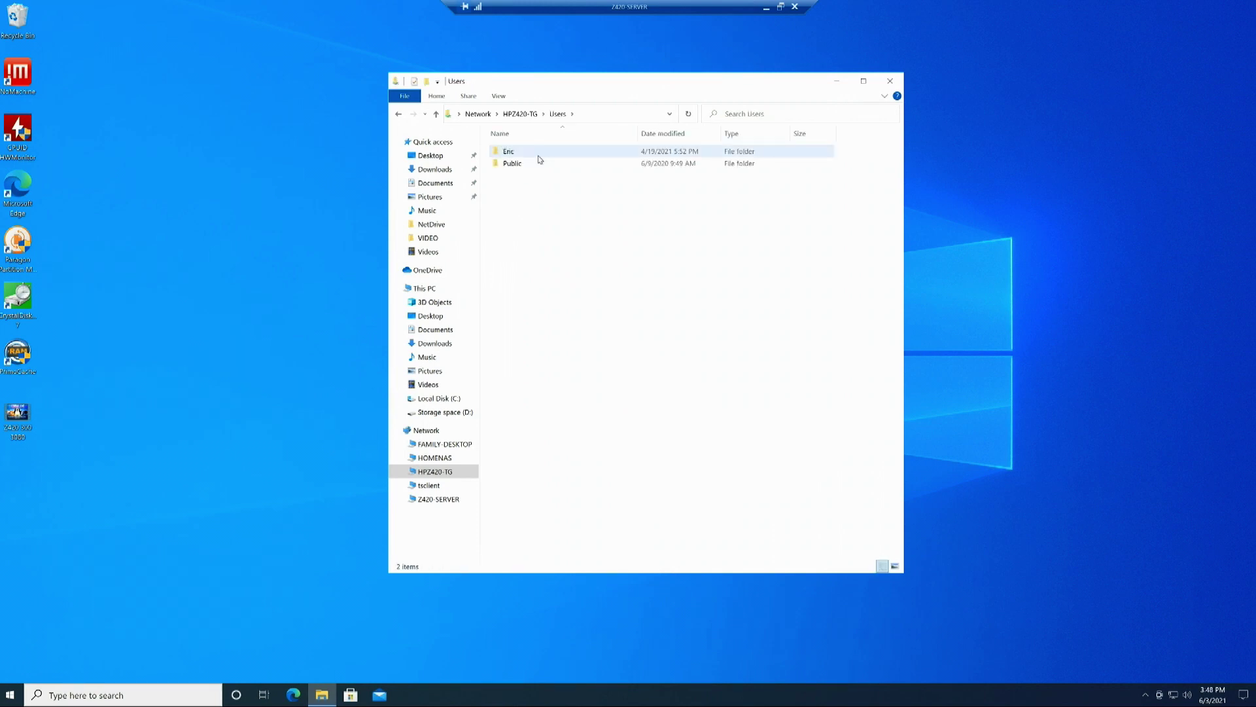
pyautogui.doubleClick(543, 155)
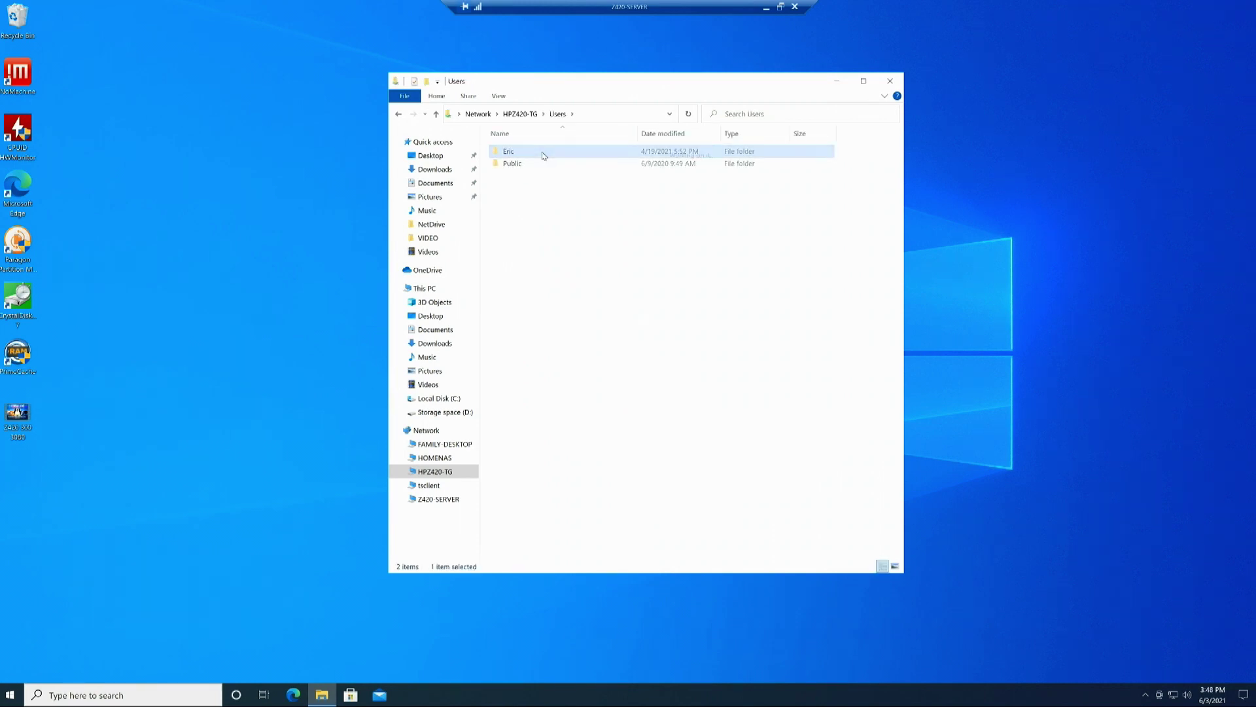
pyautogui.click(608, 111)
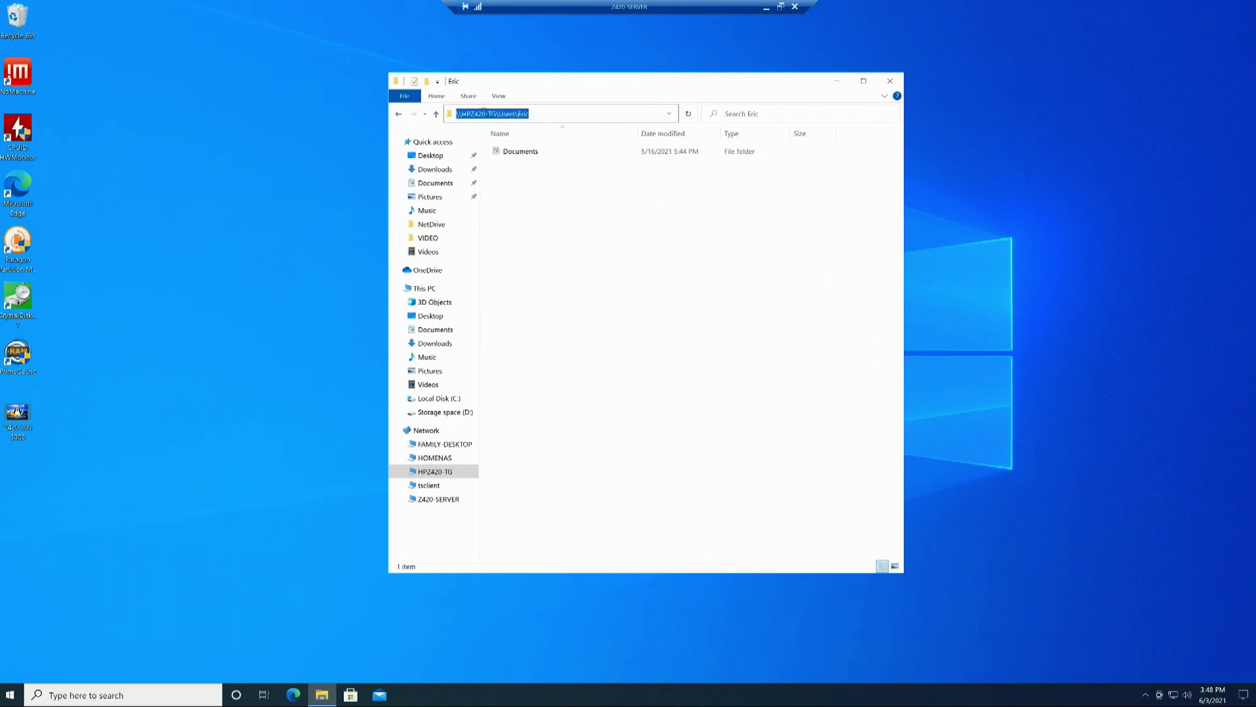
pyautogui.rightClick(501, 115)
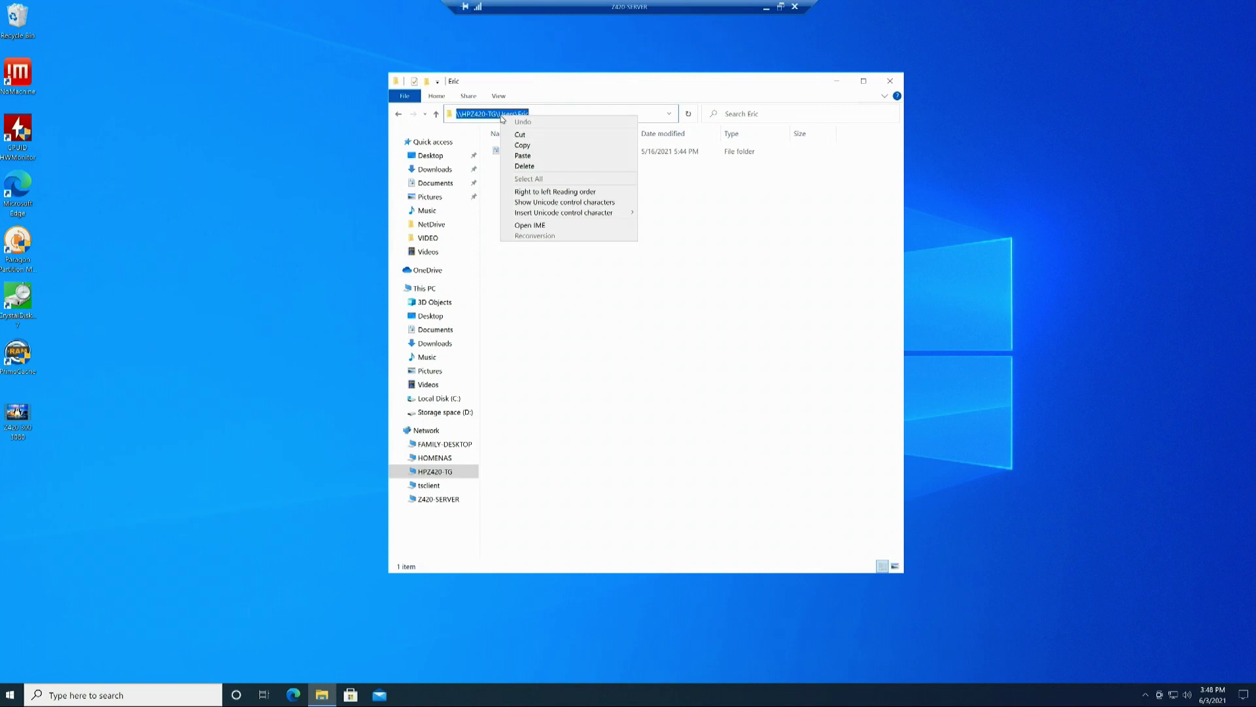
pyautogui.click(527, 146)
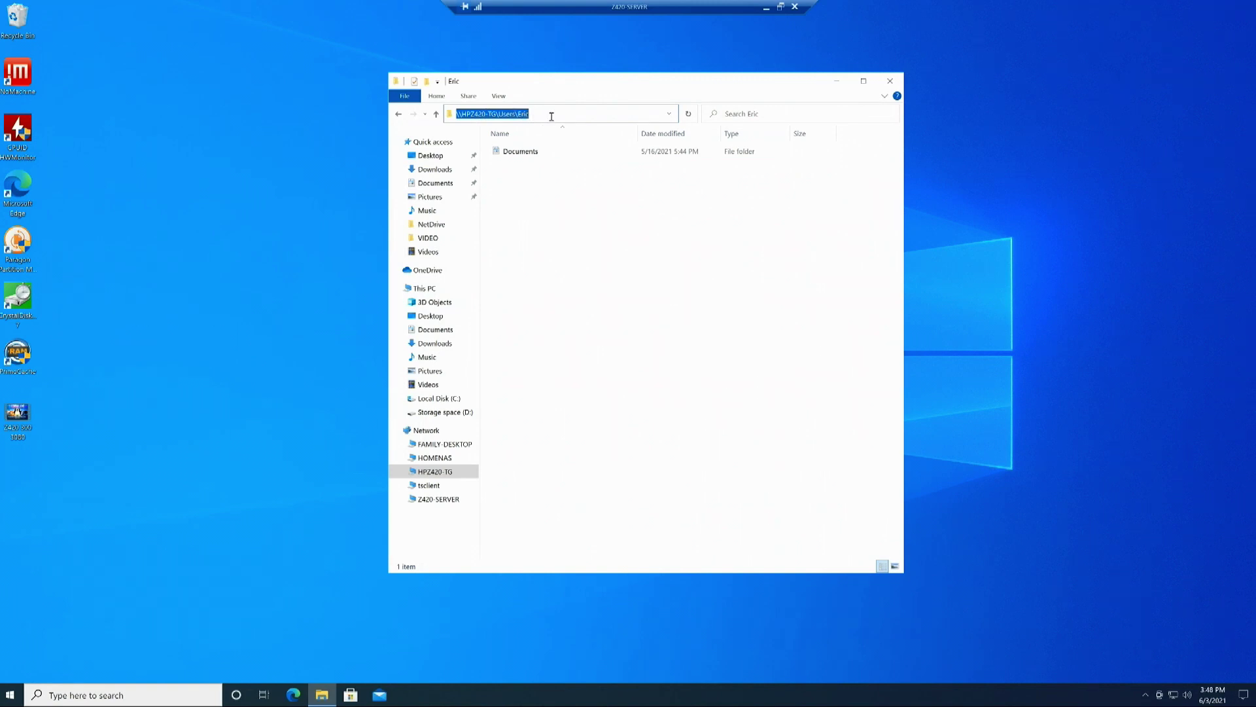
pyautogui.click(780, 7)
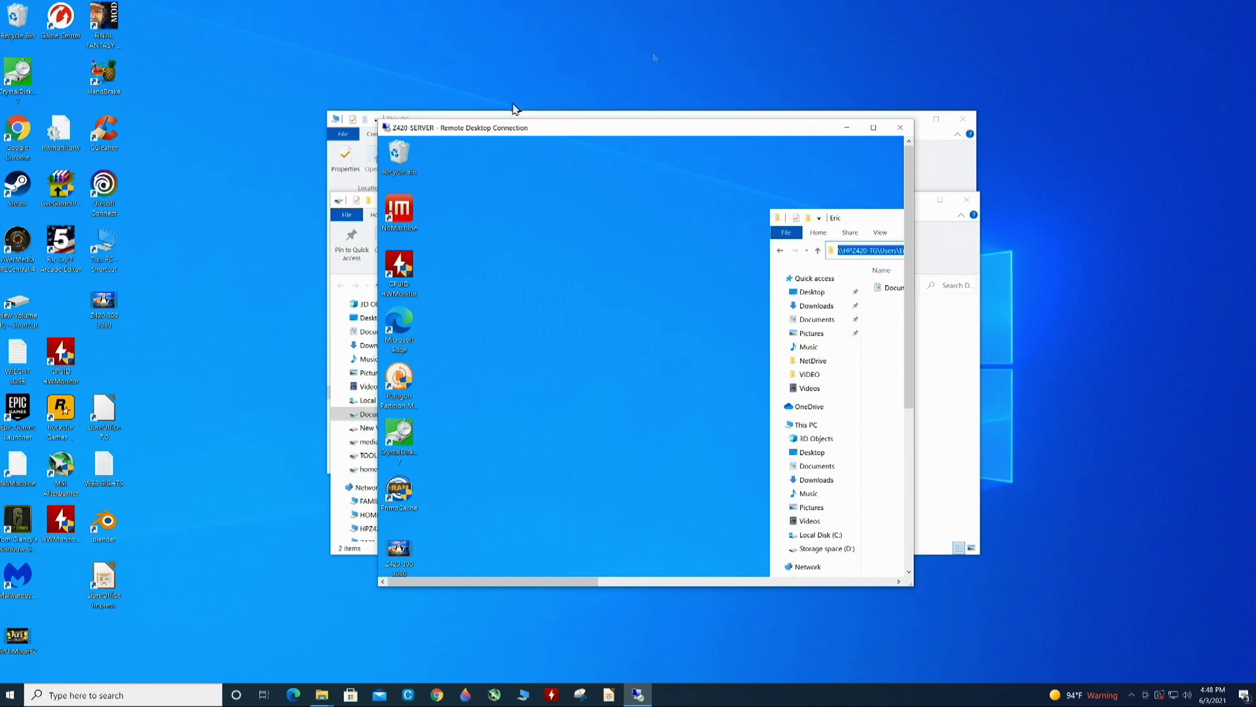
pyautogui.click(218, 244)
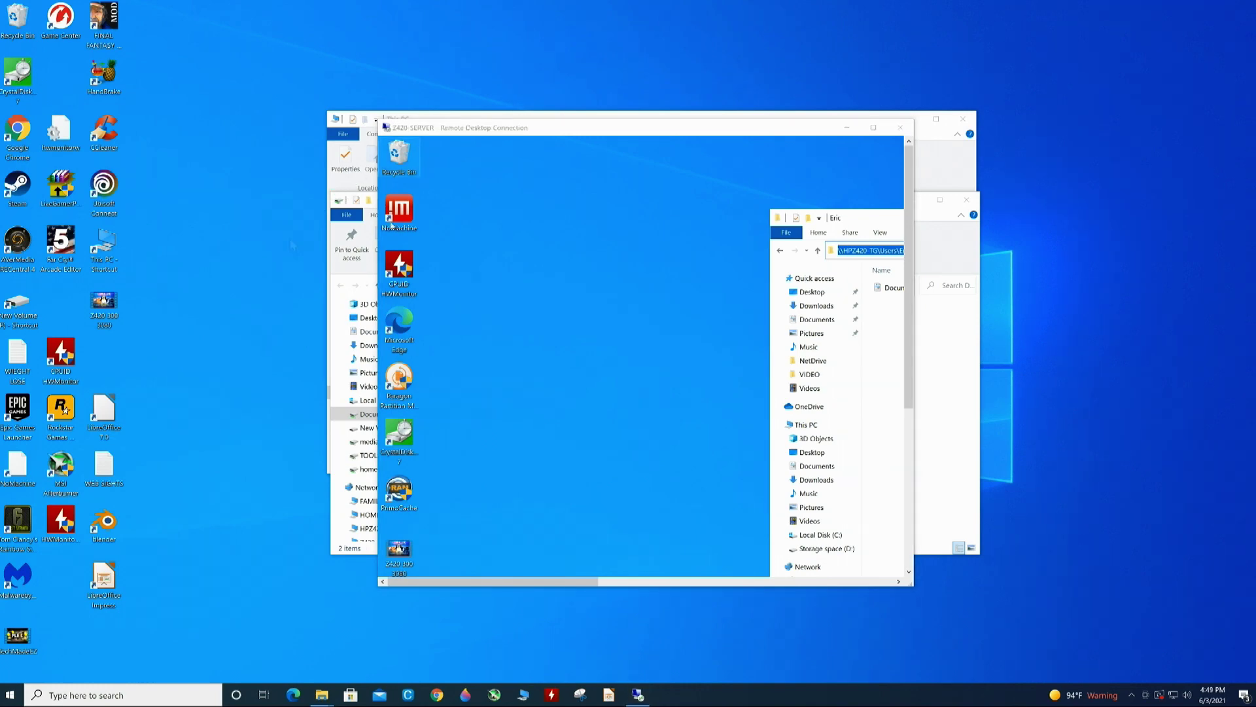
pyautogui.click(873, 127)
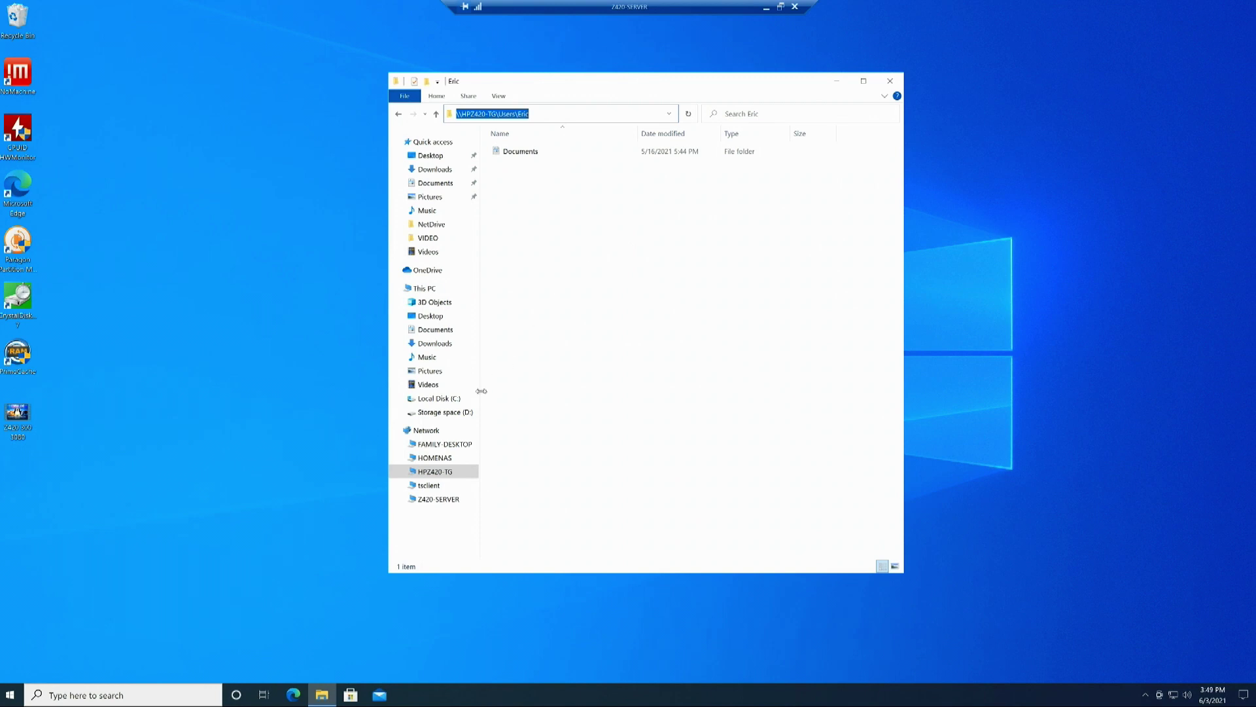
# Map the copied HPZ420-TG user folder path as network drive H: from This PC and widen the new window's navigation pane.
pyautogui.click(426, 289)
pyautogui.rightClick(427, 293)
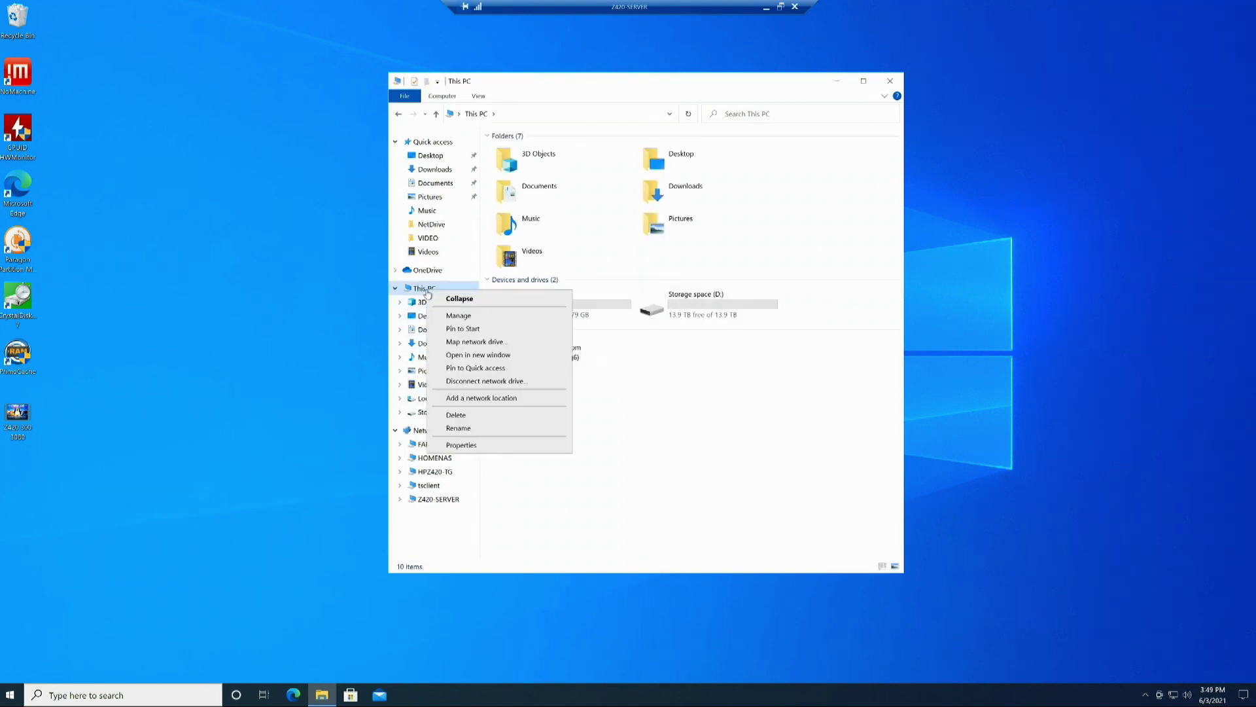
pyautogui.click(473, 341)
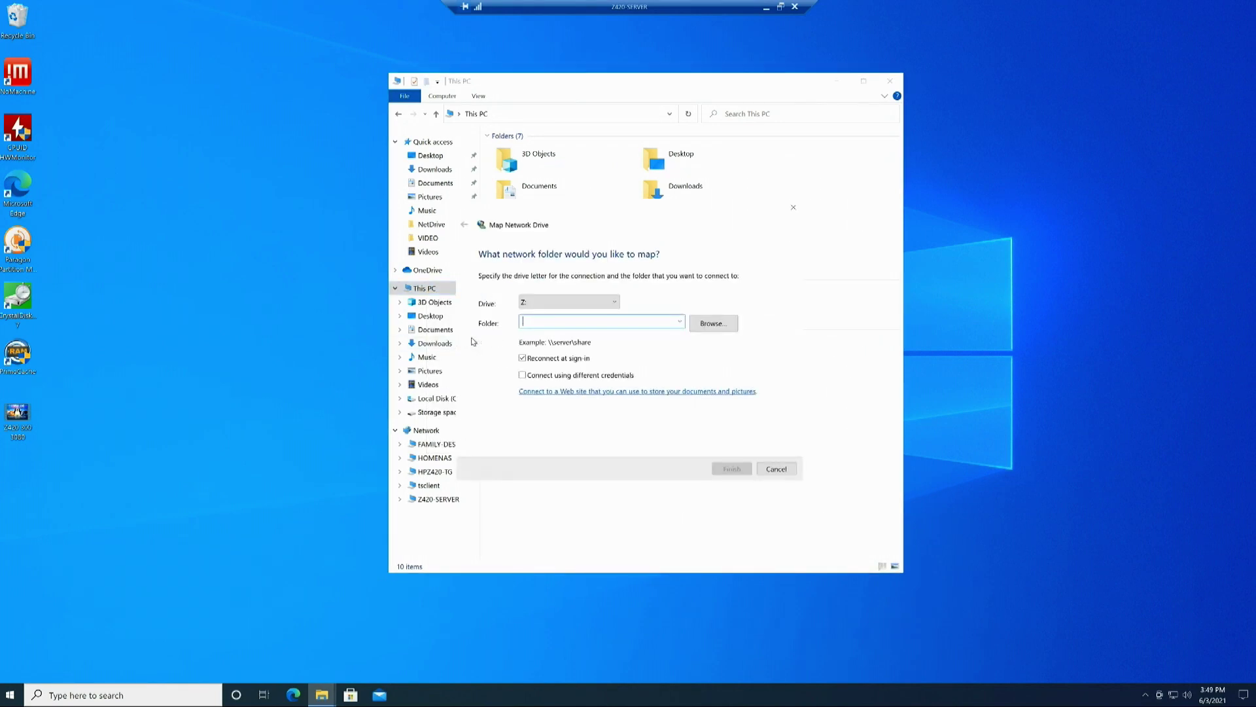
pyautogui.rightClick(537, 321)
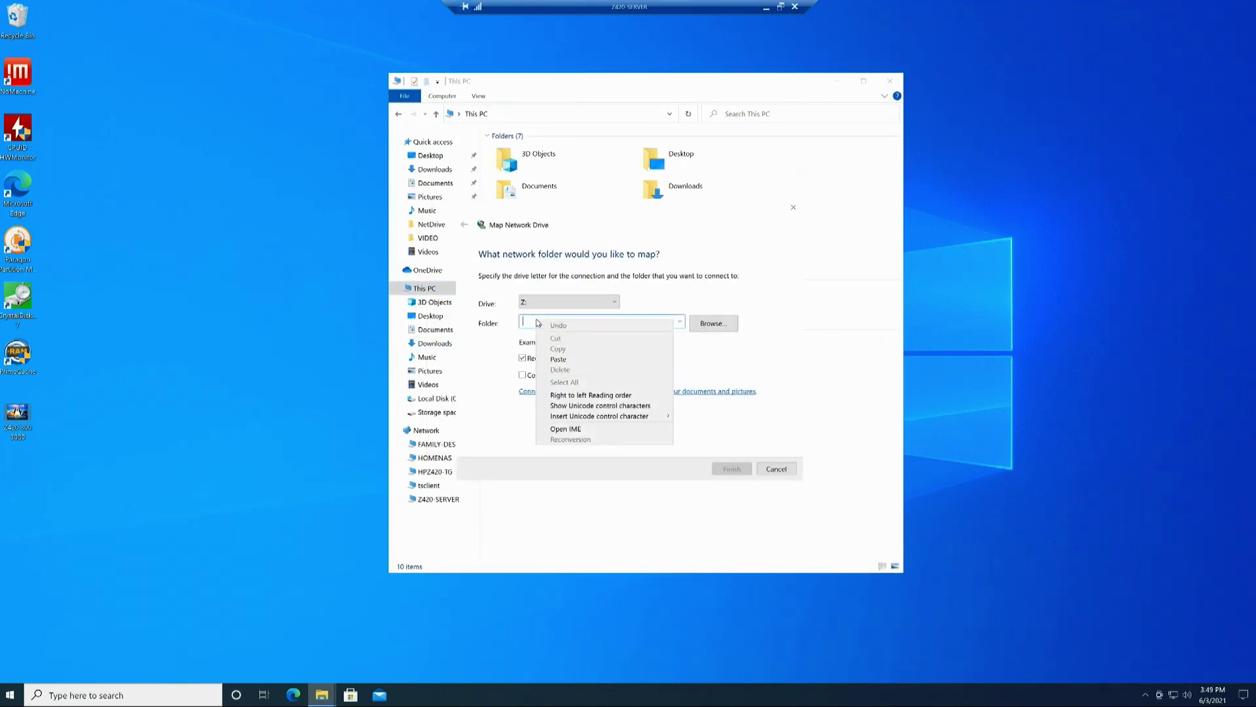
pyautogui.click(558, 358)
pyautogui.click(615, 303)
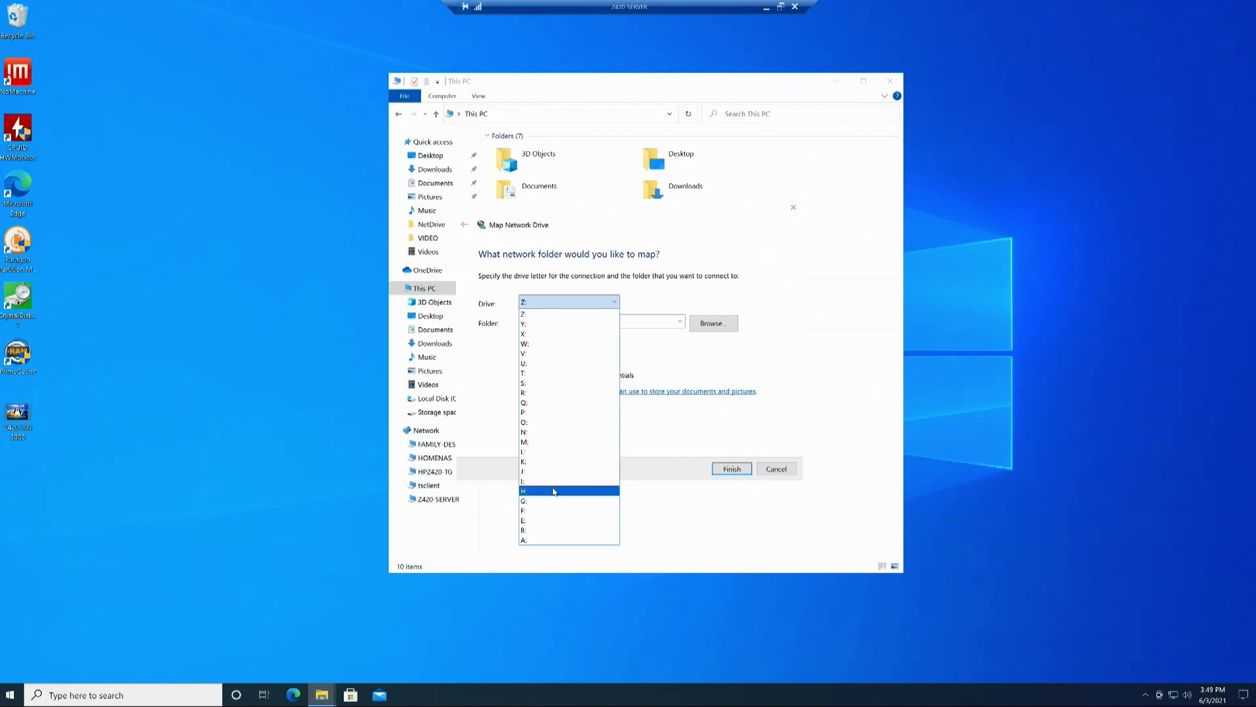
pyautogui.click(554, 490)
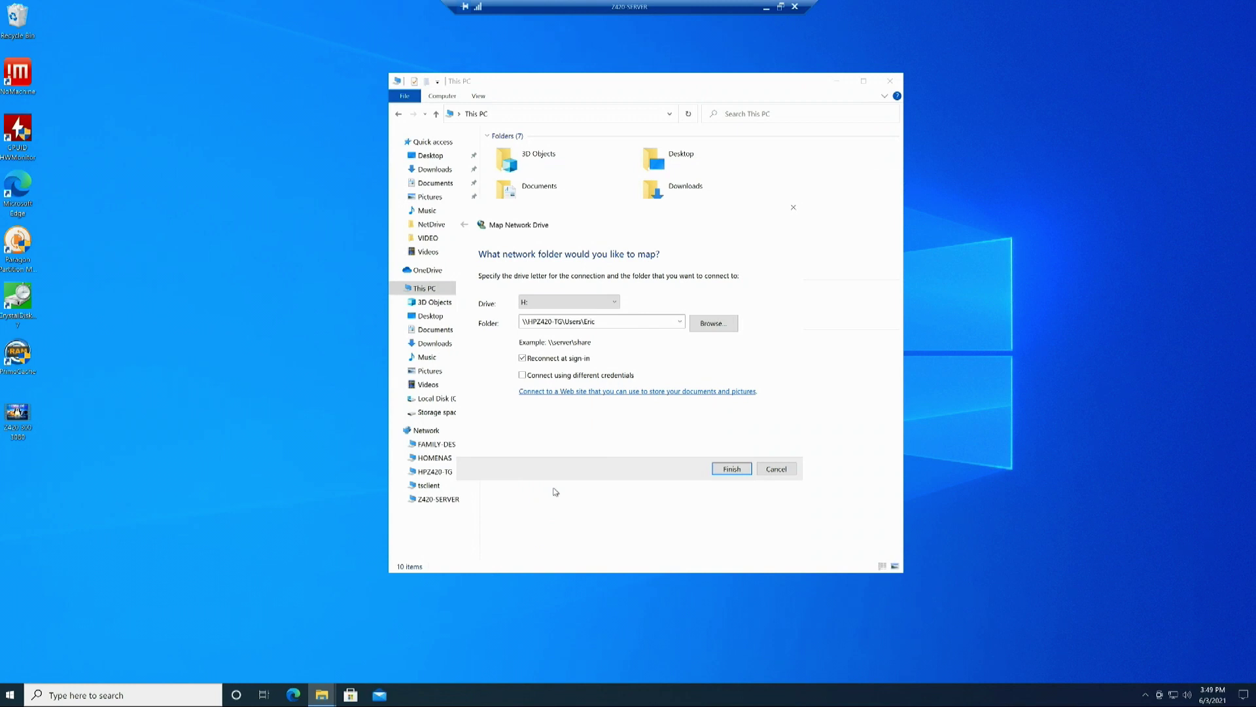
pyautogui.click(732, 469)
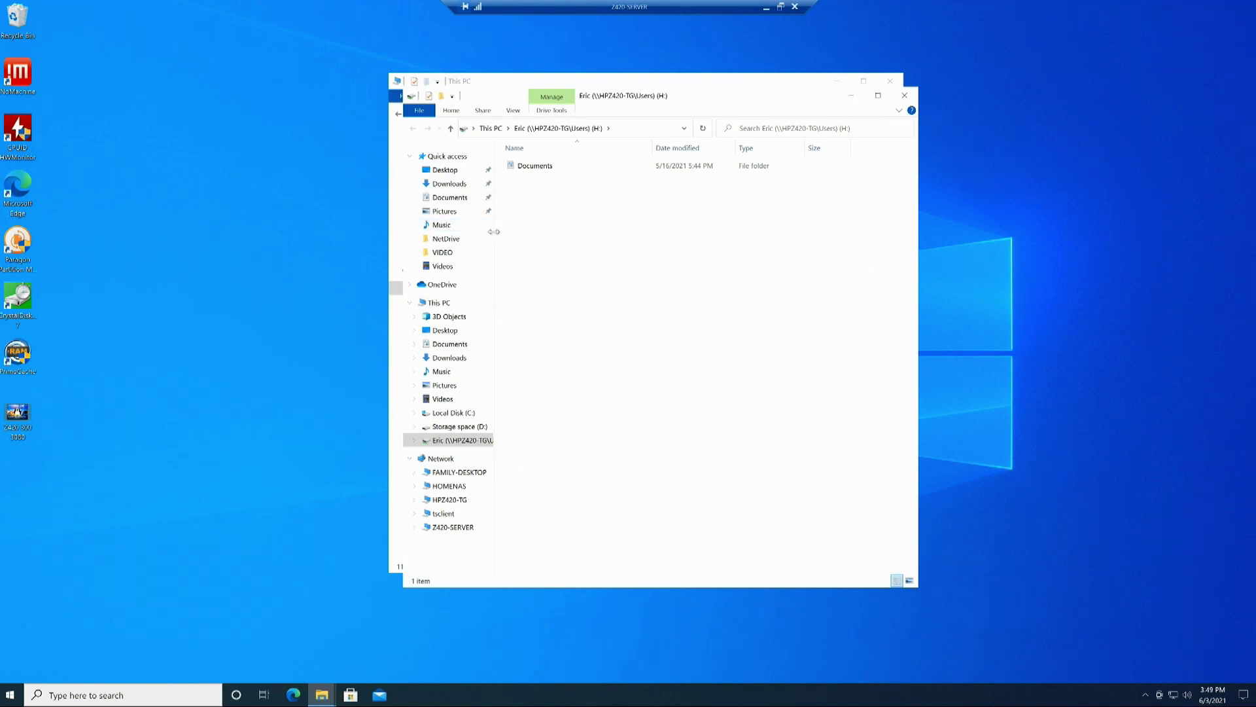
pyautogui.moveTo(494, 231); pyautogui.dragTo(584, 242)
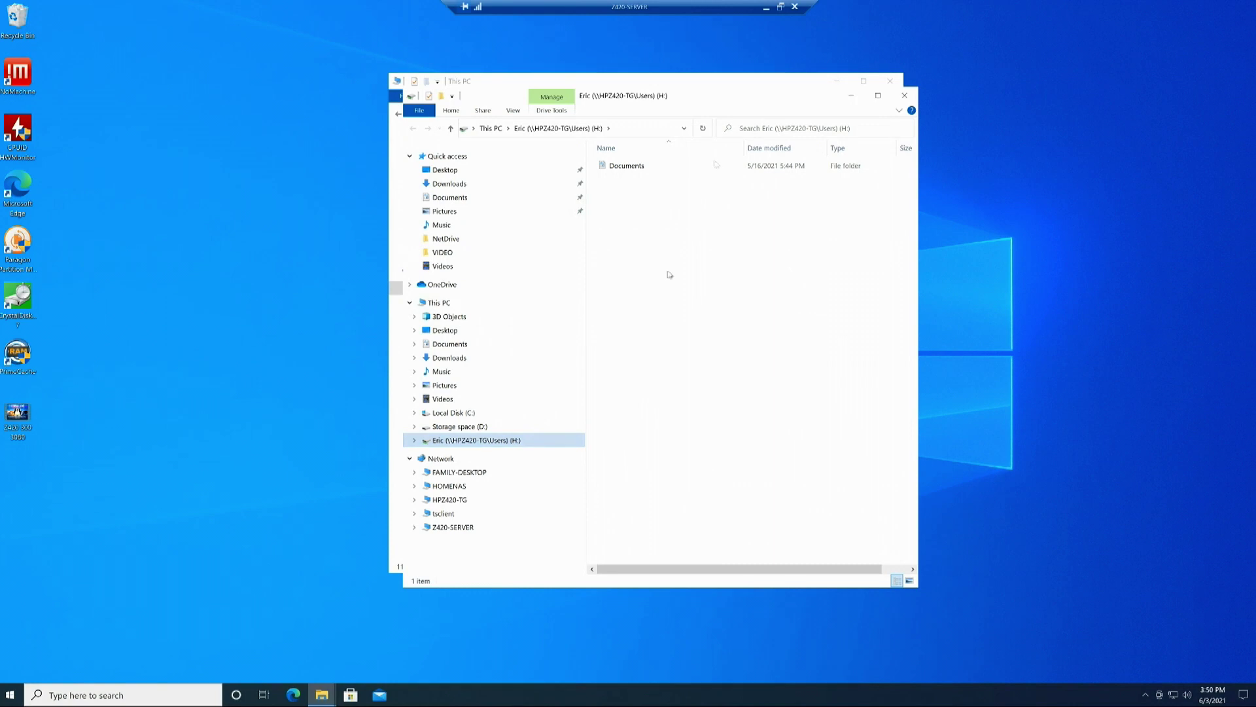
pyautogui.click(781, 7)
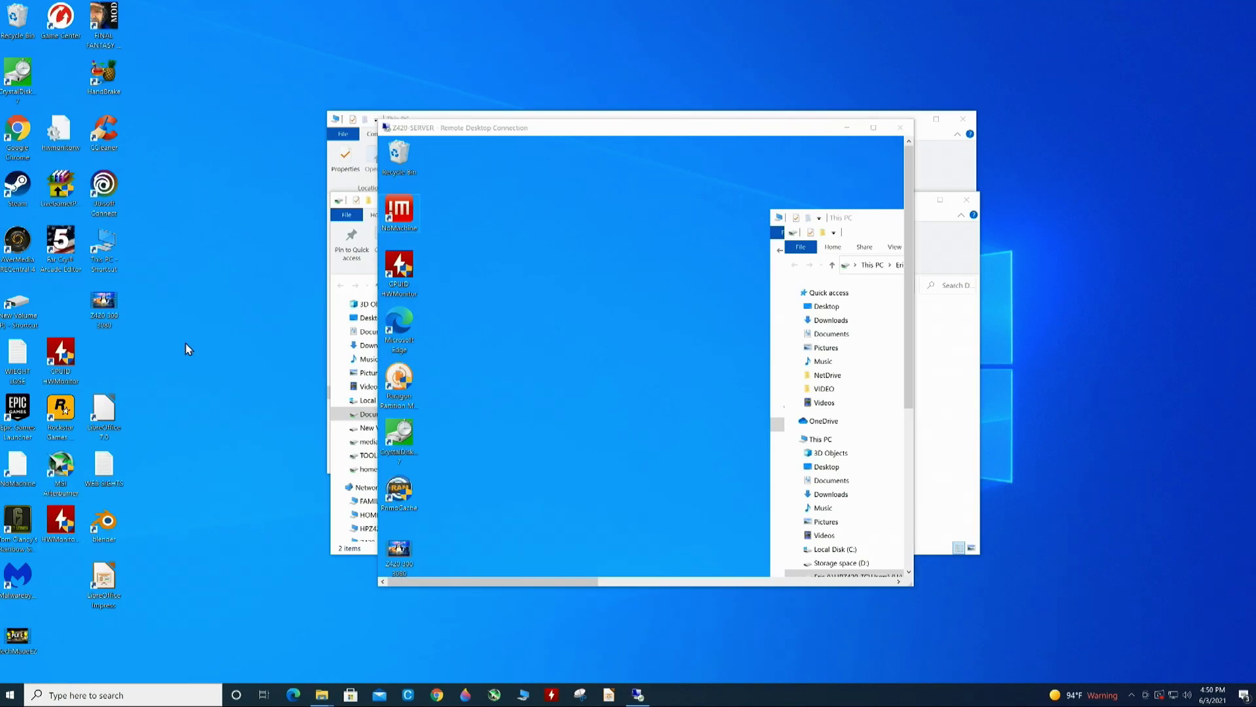
pyautogui.click(873, 127)
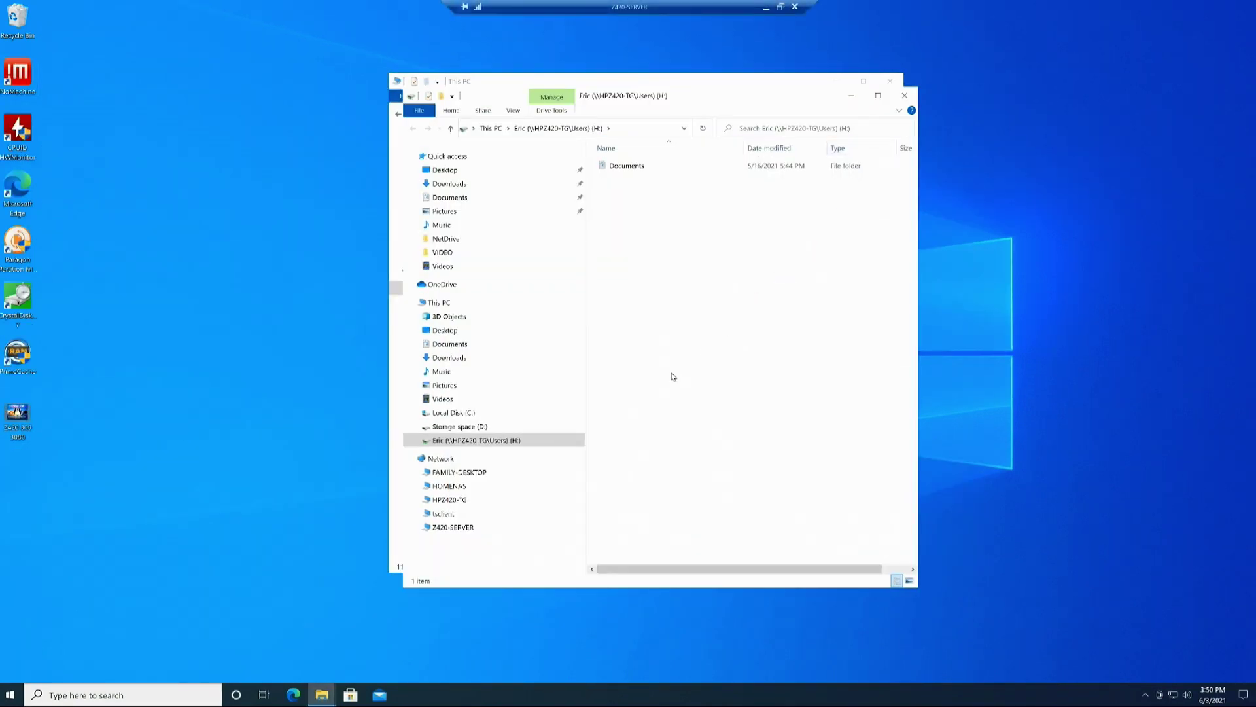
# Rename the mapped H: drive to the user's first name followed by HPZ420-TG, removing the slashes, brackets and Users part.
pyautogui.rightClick(490, 445)
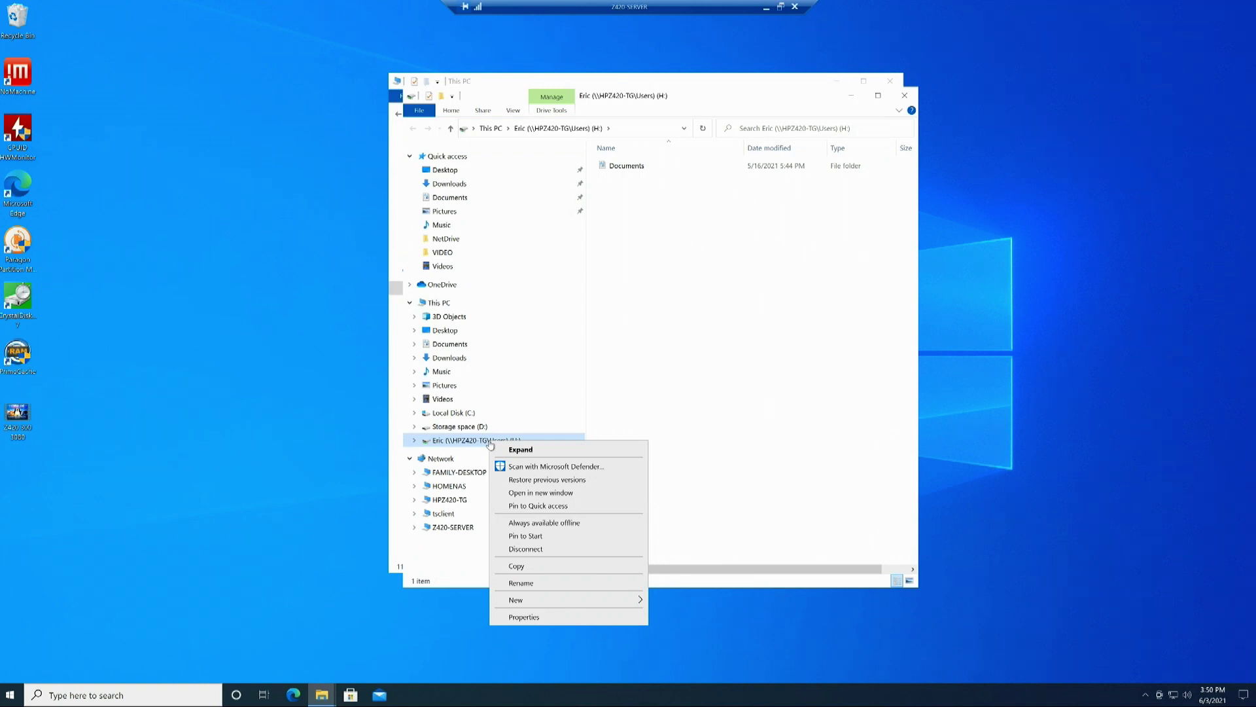
pyautogui.click(521, 583)
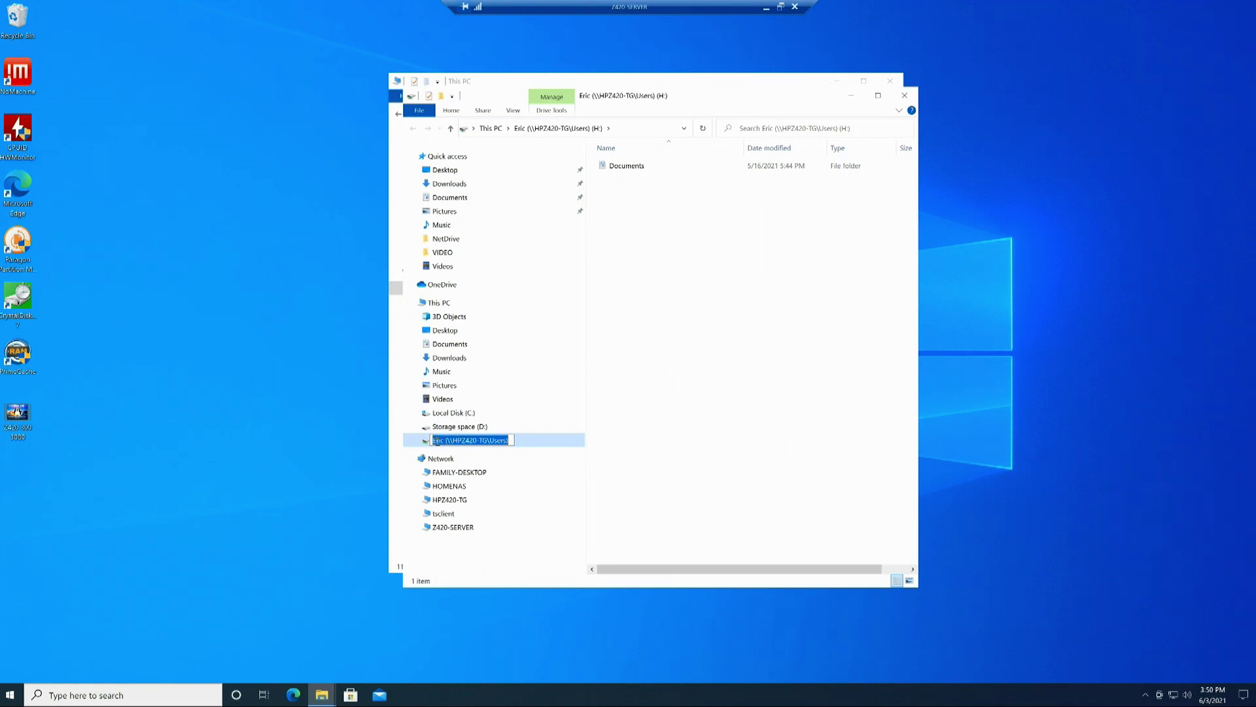
pyautogui.click(451, 441)
pyautogui.moveTo(447, 440); pyautogui.dragTo(452, 442)
pyautogui.press('BackSpace')
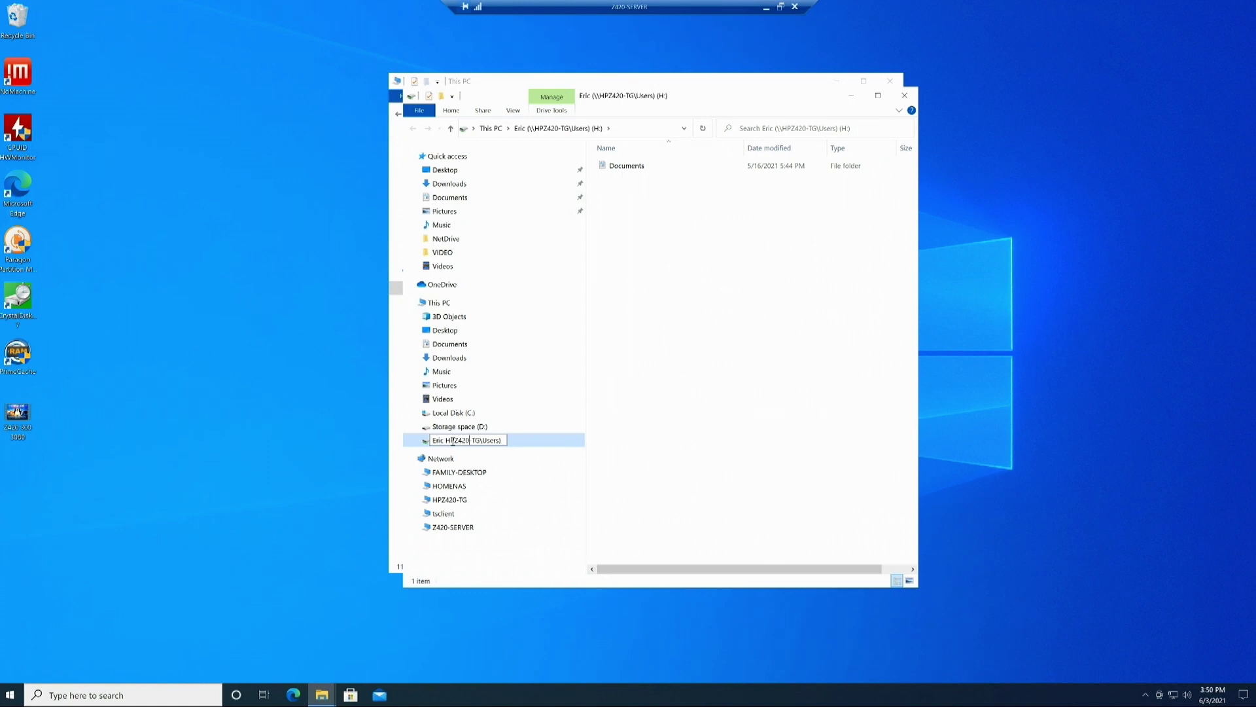
pyautogui.press('Right')
pyautogui.press('Right')
pyautogui.press('BackSpace')
pyautogui.press('BackSpace')
pyautogui.press('BackSpace')
pyautogui.press('BackSpace')
pyautogui.press('BackSpace')
pyautogui.press('BackSpace')
pyautogui.press('BackSpace')
pyautogui.press('Return')
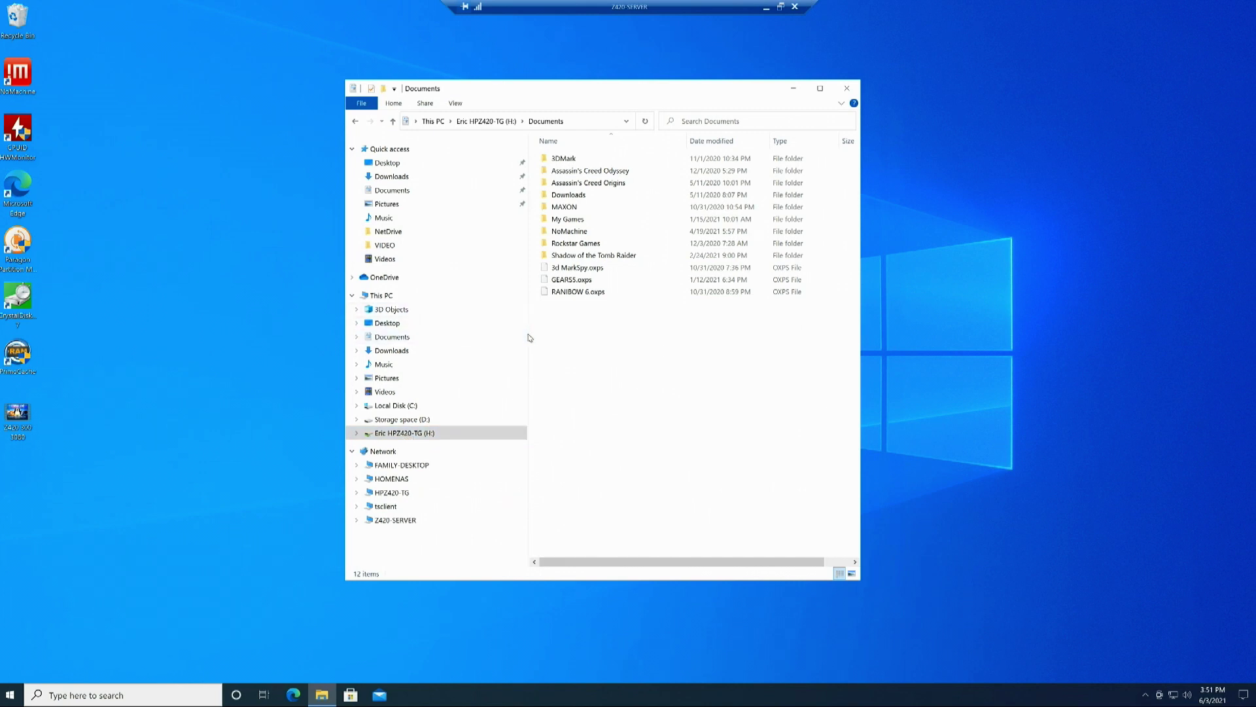
# Open a second File Explorer window and arrange it beside the window showing the H: drive's Documents folder.
pyautogui.moveTo(528, 337); pyautogui.dragTo(461, 345)
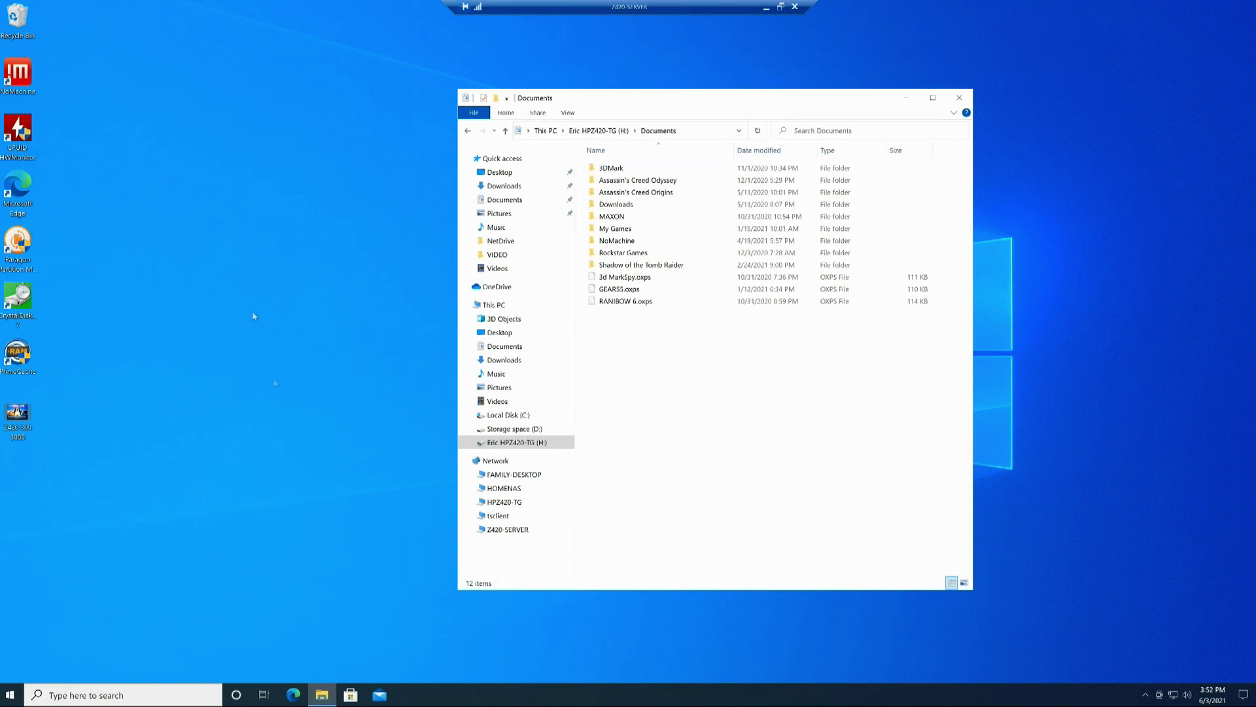
pyautogui.click(323, 695)
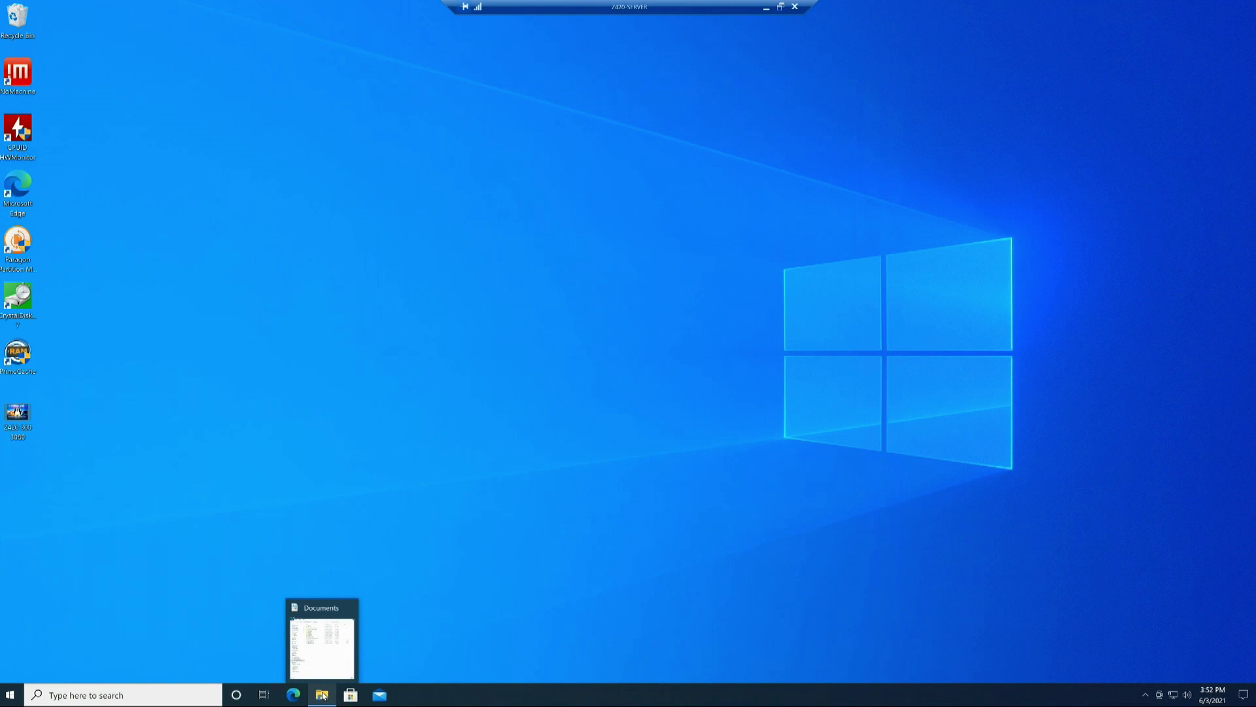
pyautogui.click(324, 695)
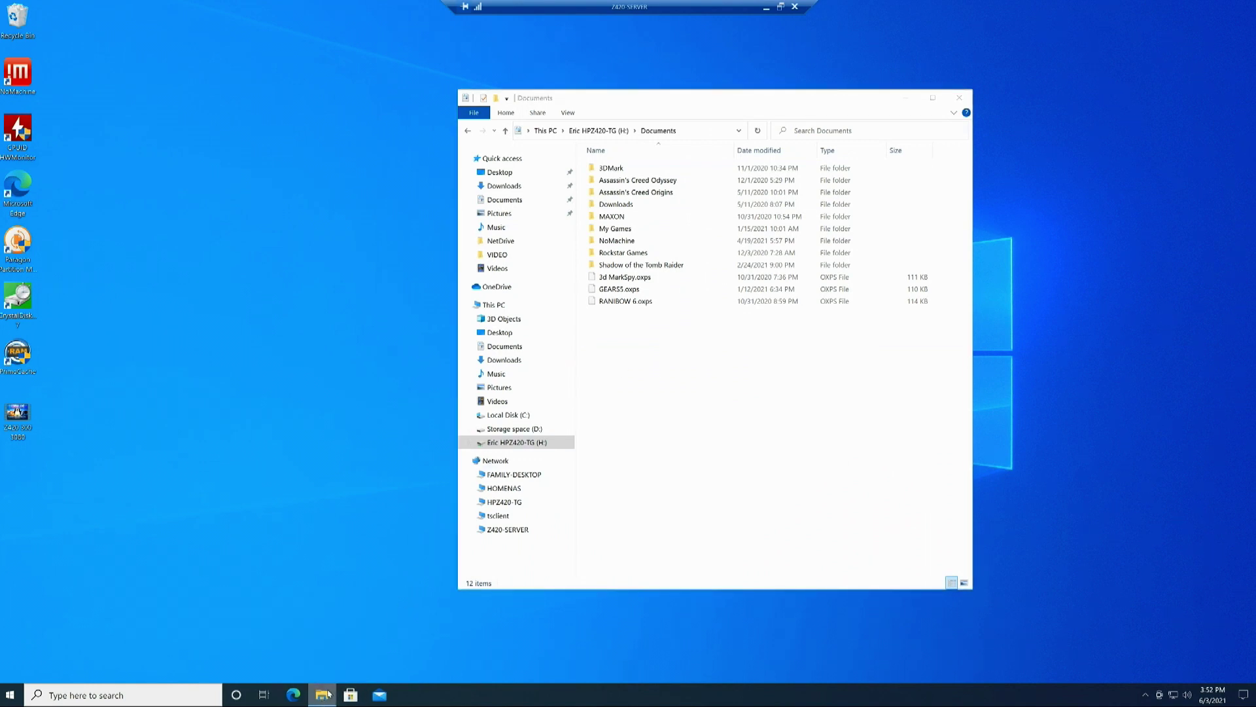
pyautogui.rightClick(329, 694)
pyautogui.click(295, 632)
pyautogui.moveTo(674, 109); pyautogui.dragTo(460, 102)
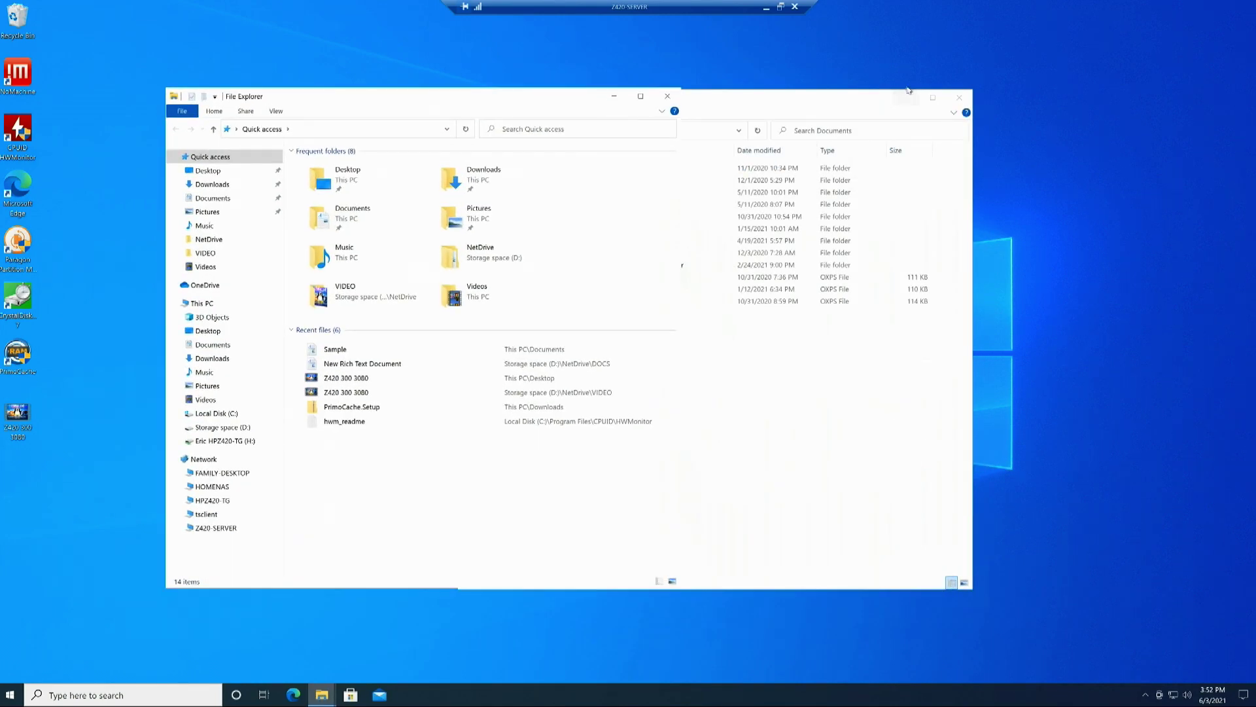
pyautogui.moveTo(849, 99); pyautogui.dragTo(1050, 102)
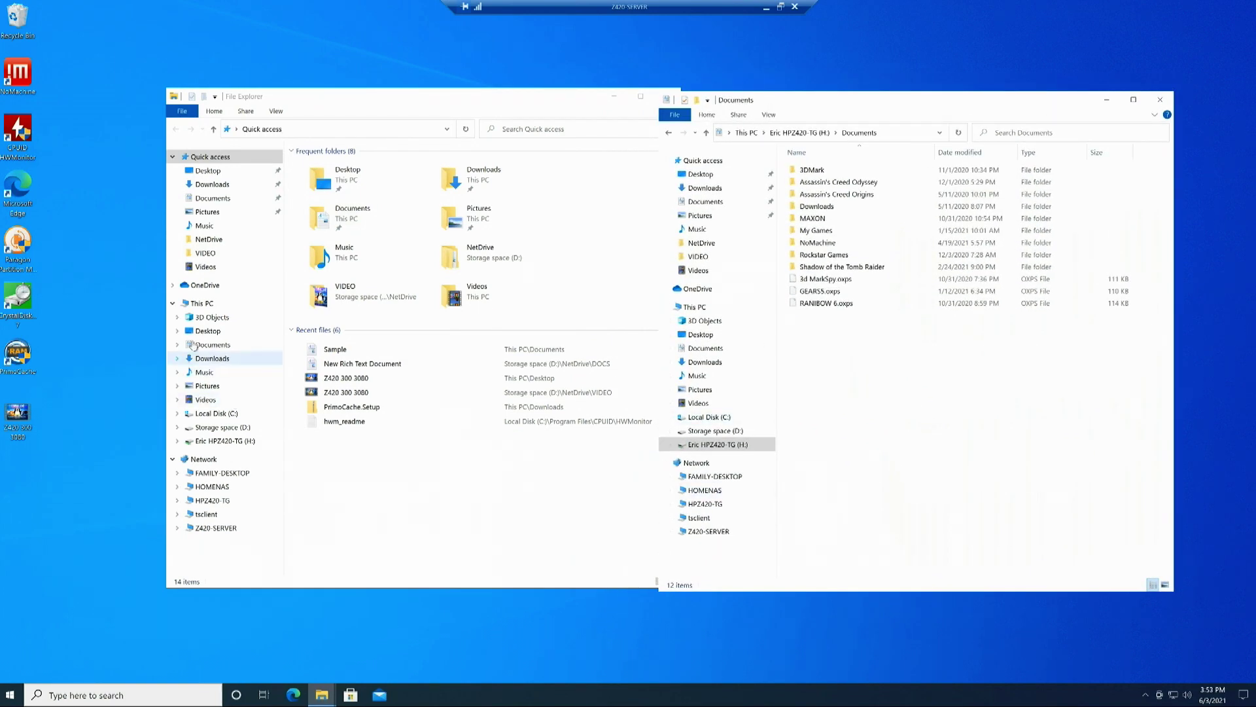
# Copy the Personal folder and Sample file from the local Documents folder into Documents on the H: drive.
pyautogui.click(213, 345)
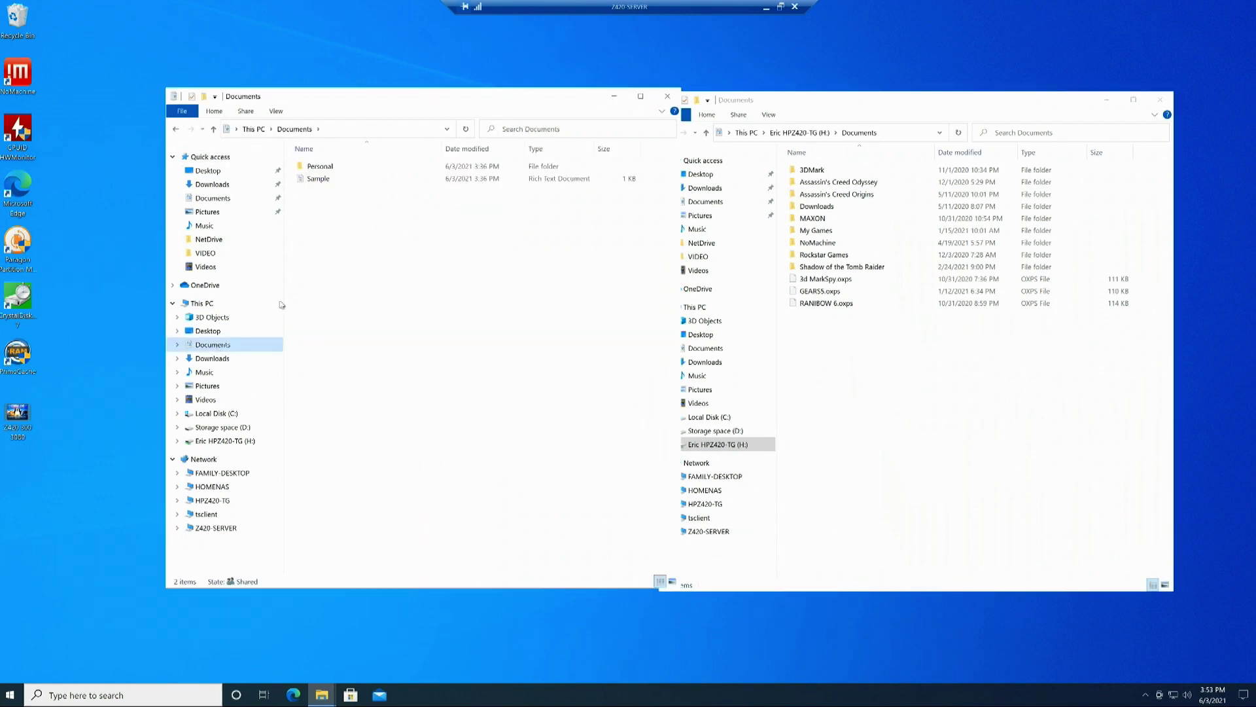
pyautogui.moveTo(412, 100); pyautogui.dragTo(334, 108)
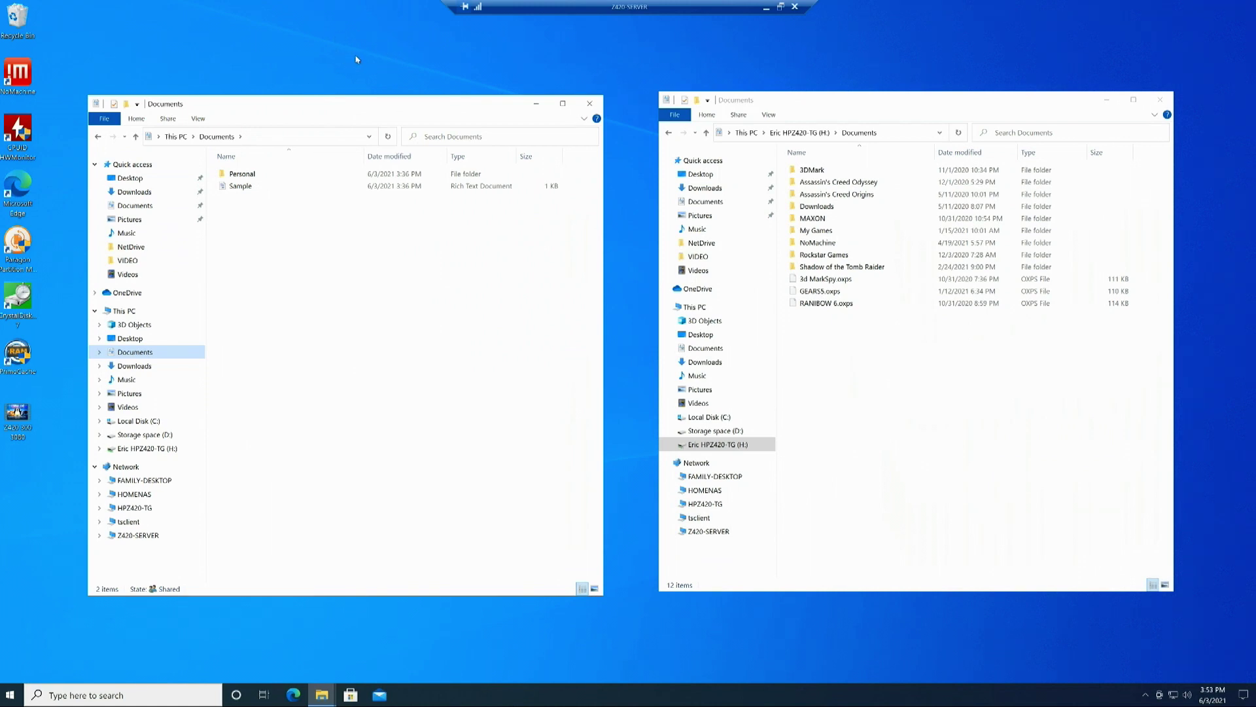
pyautogui.moveTo(247, 207); pyautogui.dragTo(856, 409)
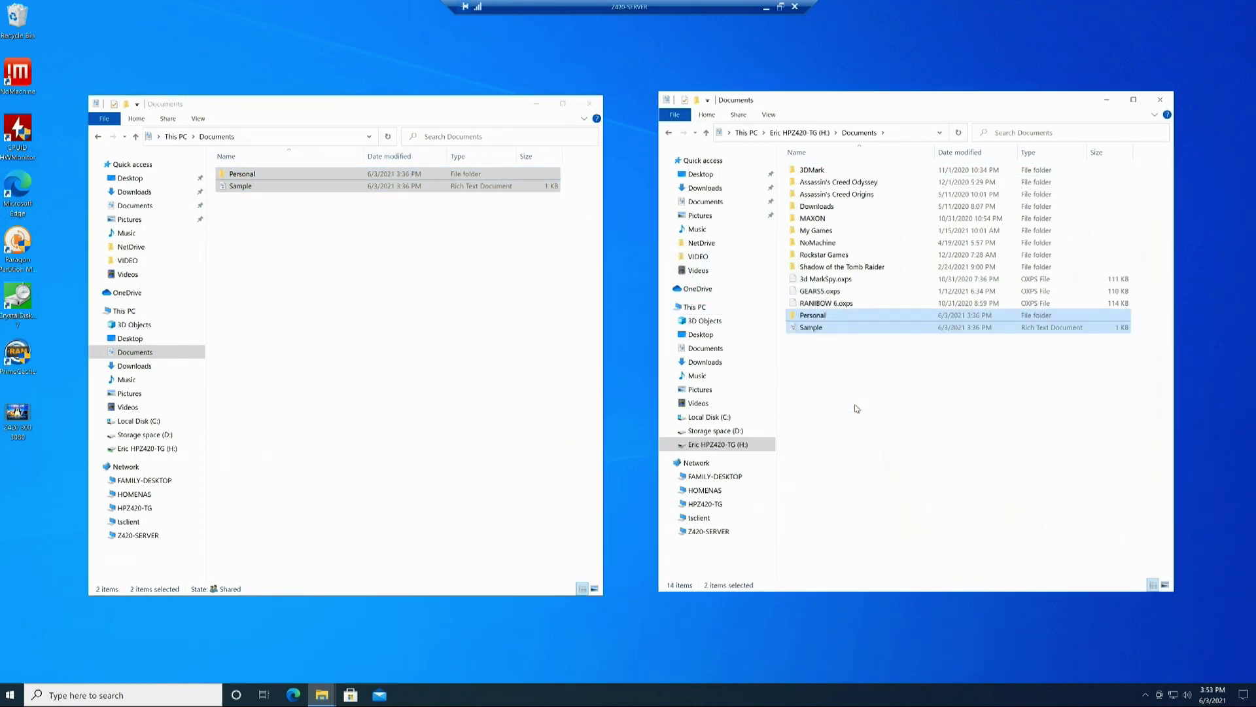
# Switch to the HPZ420-TG desktop, close both open File Explorer windows, and check its own Documents folder for the copied items.
pyautogui.click(766, 7)
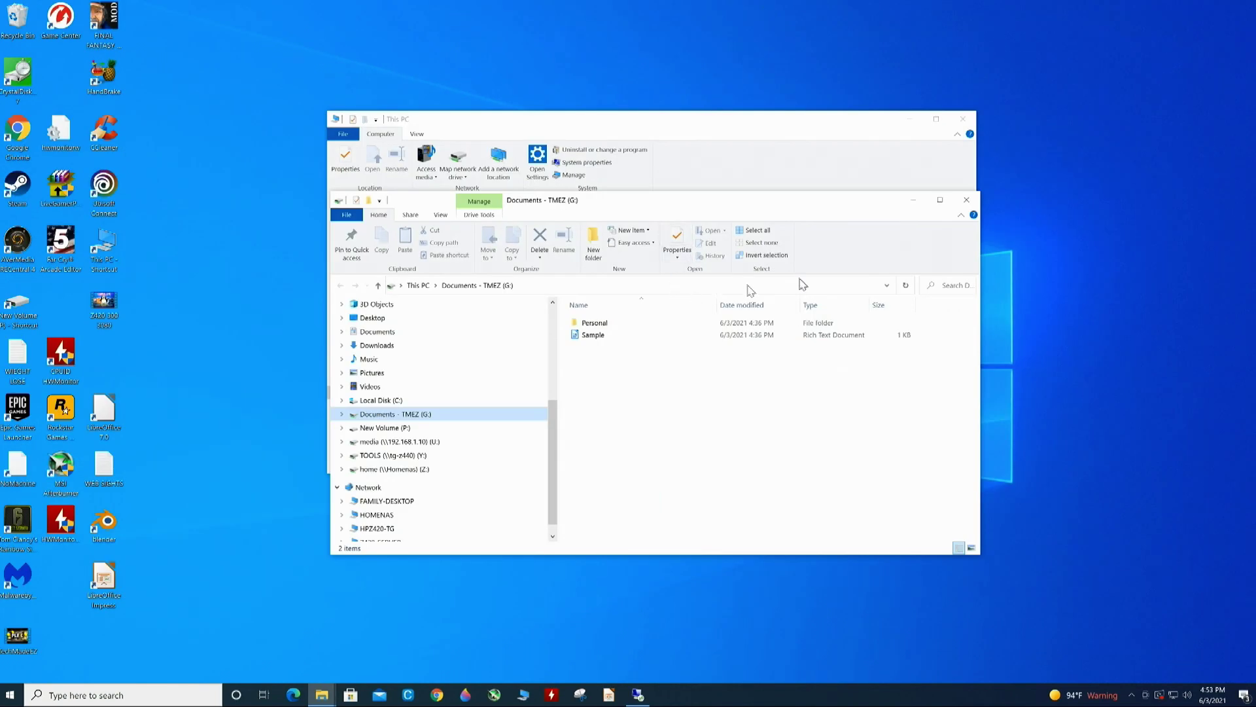
pyautogui.click(967, 200)
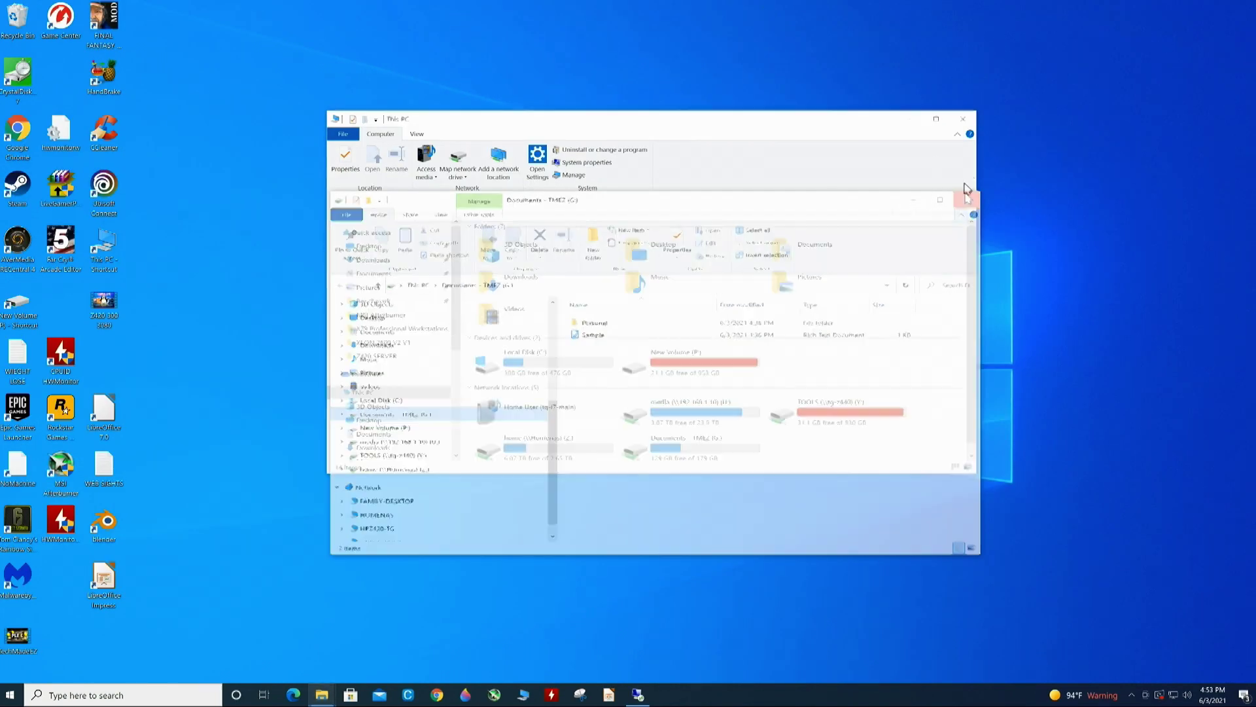
pyautogui.click(962, 119)
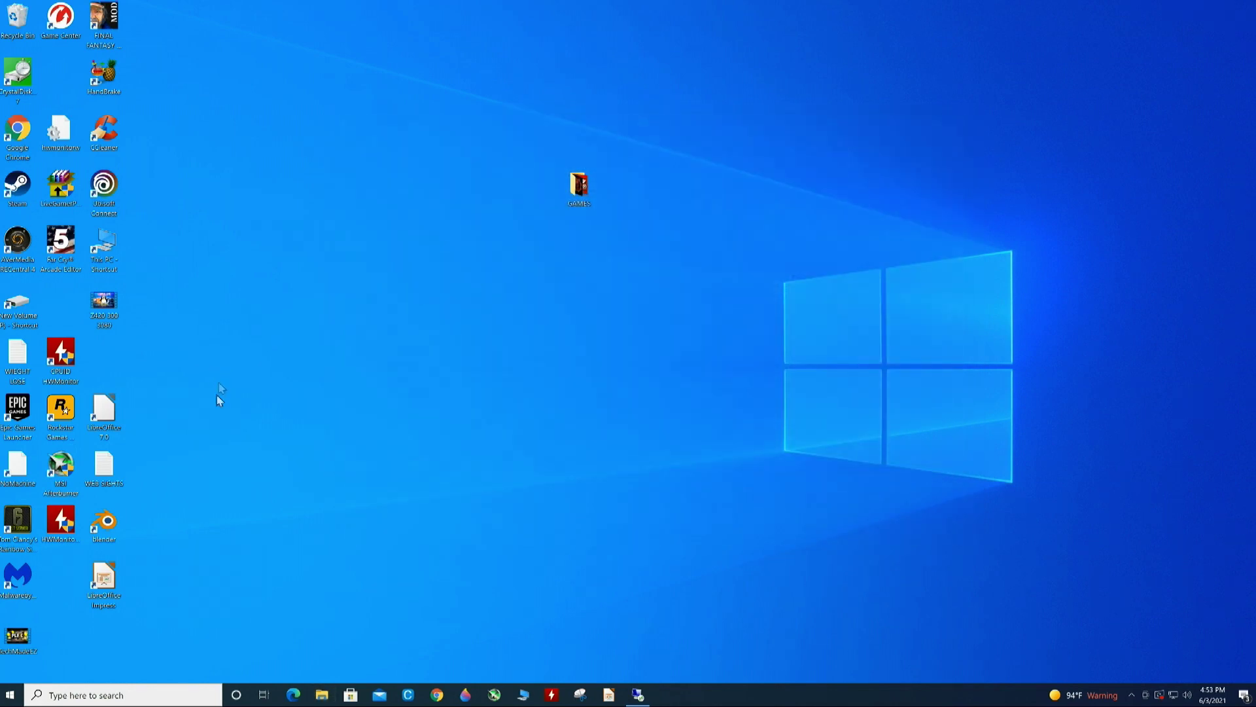
pyautogui.click(320, 700)
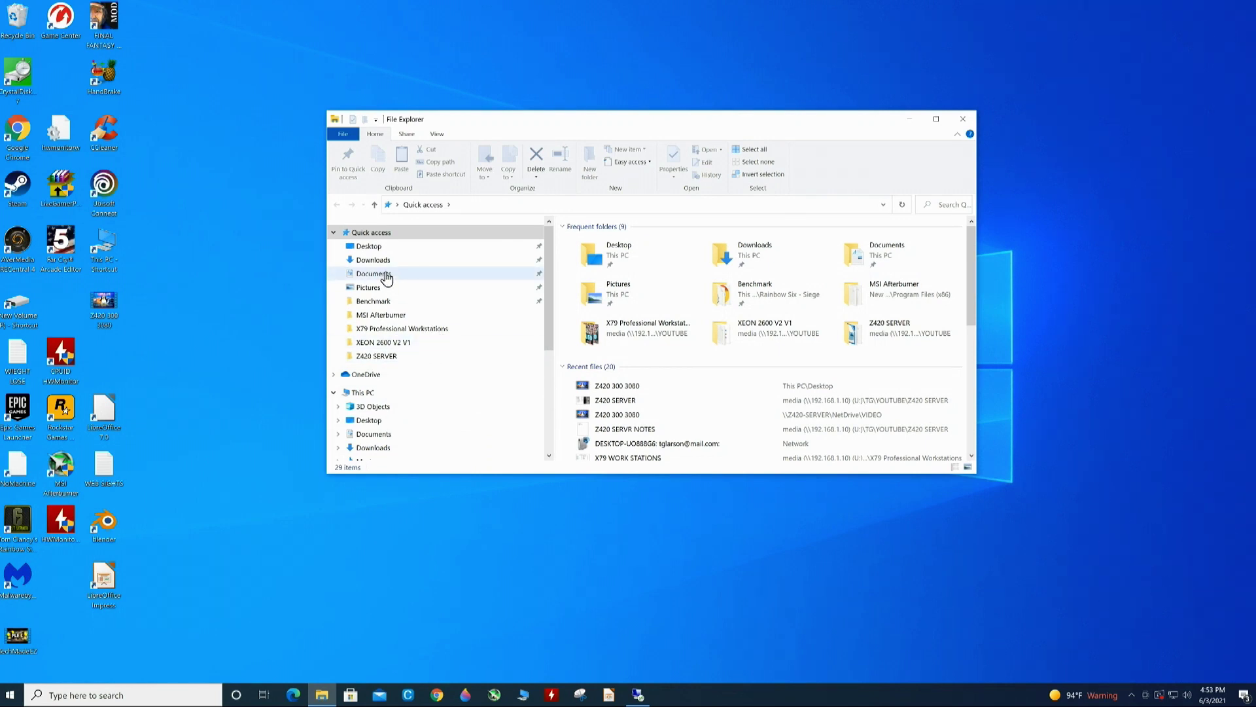
pyautogui.click(386, 278)
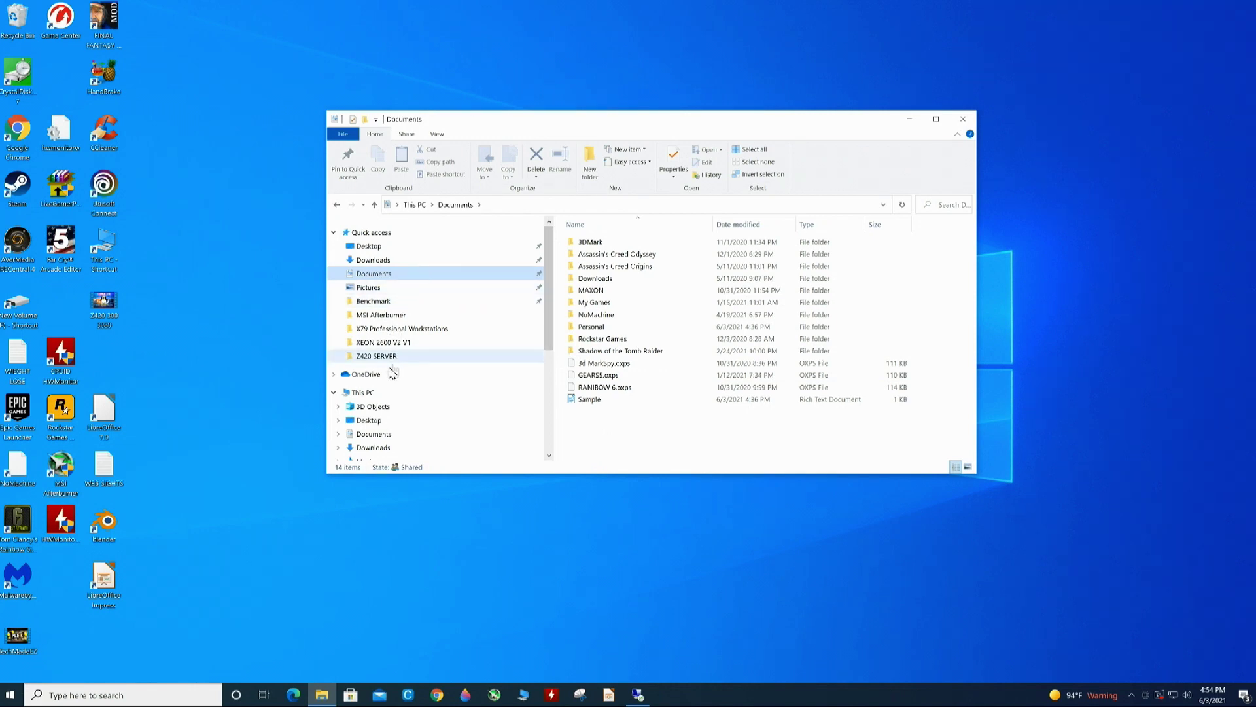
# Examine the drives listed under This PC on HPZ420-TG and minimize the File Explorer window.
pyautogui.click(362, 392)
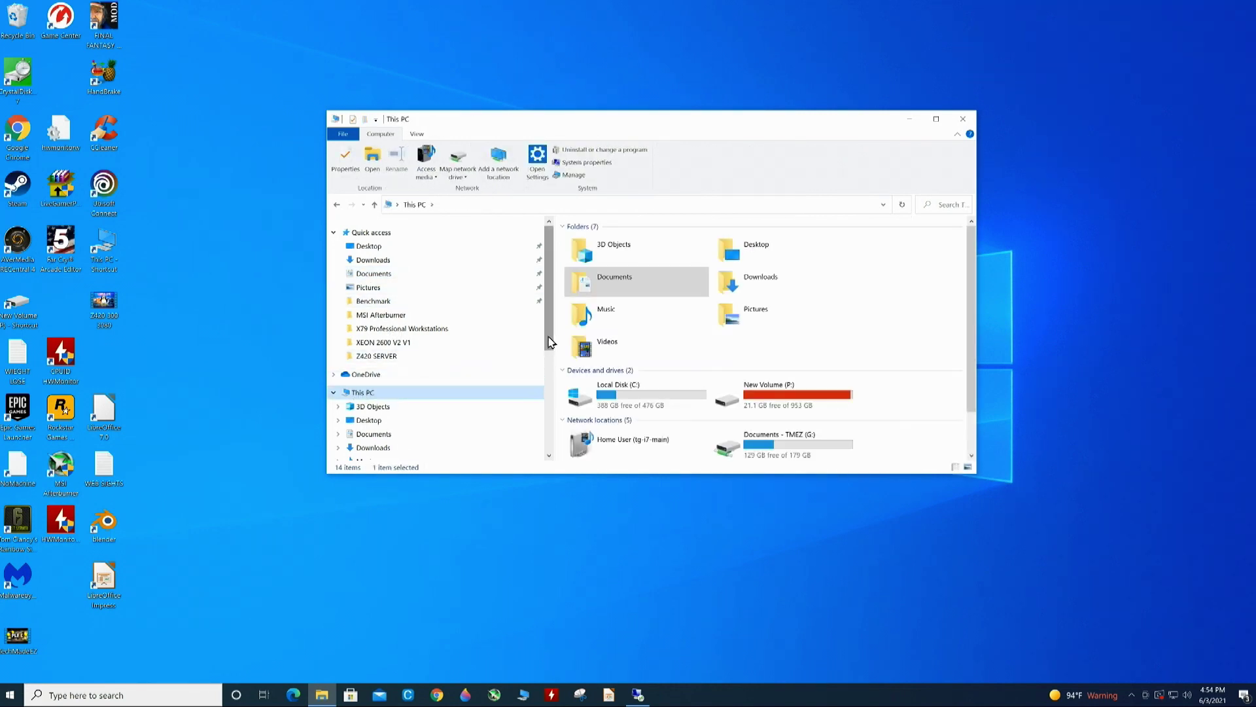
pyautogui.scroll(-3, 412, 389)
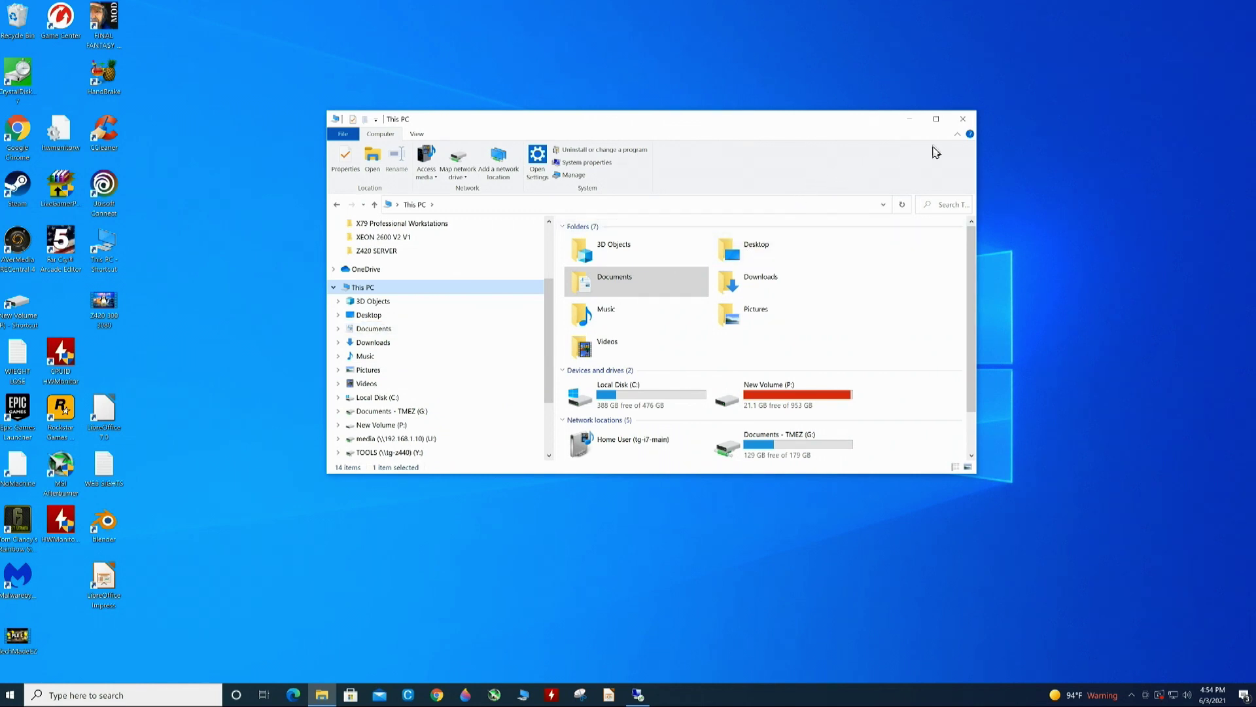
pyautogui.click(910, 121)
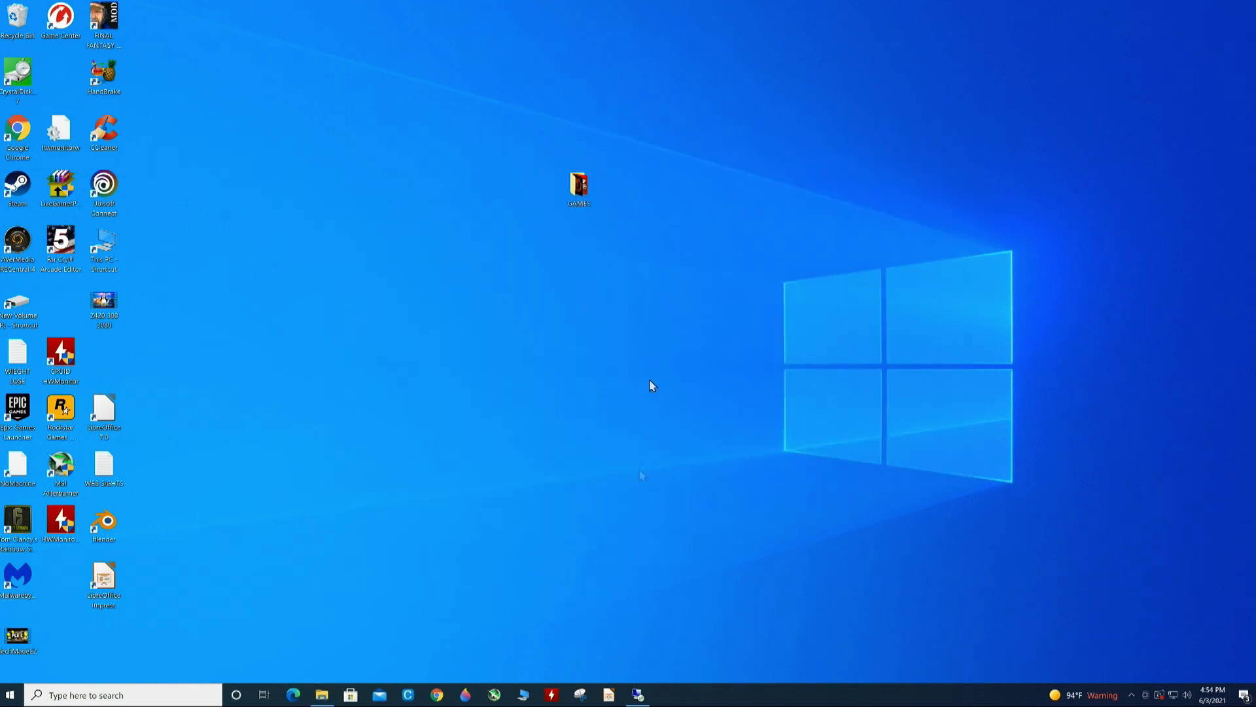
# Return to the Z420-SERVER remote session and close both Documents windows.
pyautogui.click(648, 696)
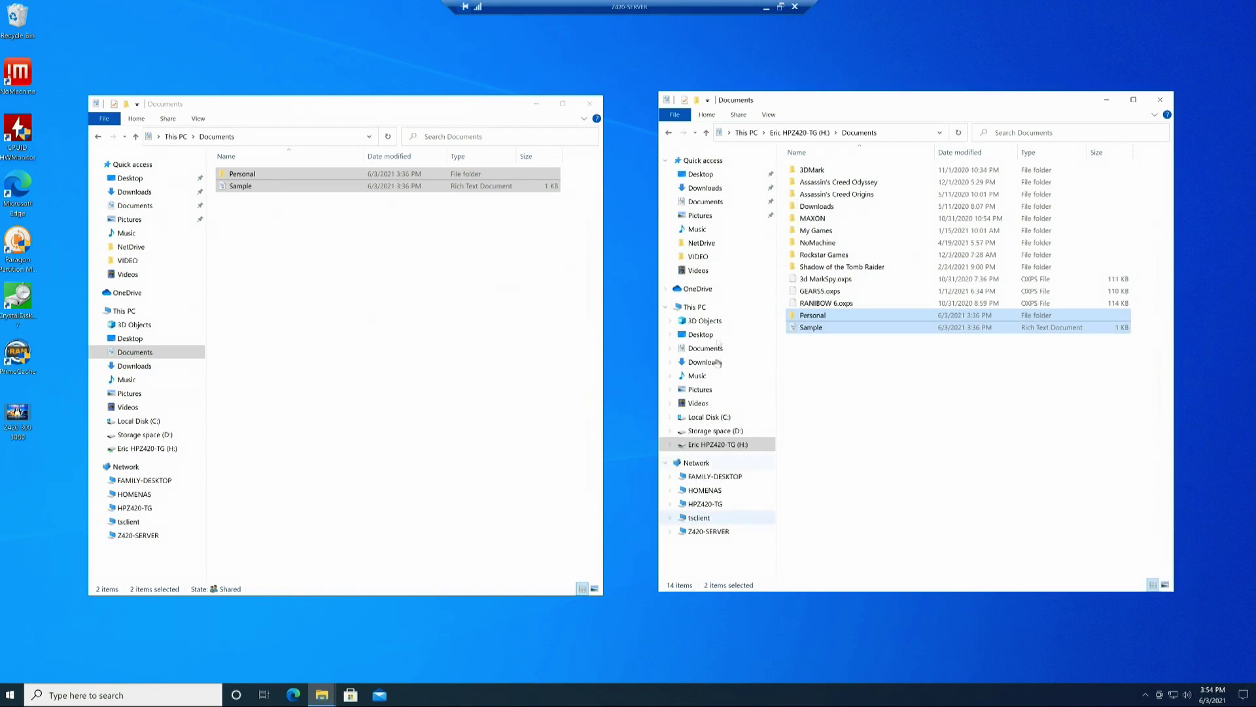
pyautogui.click(1160, 100)
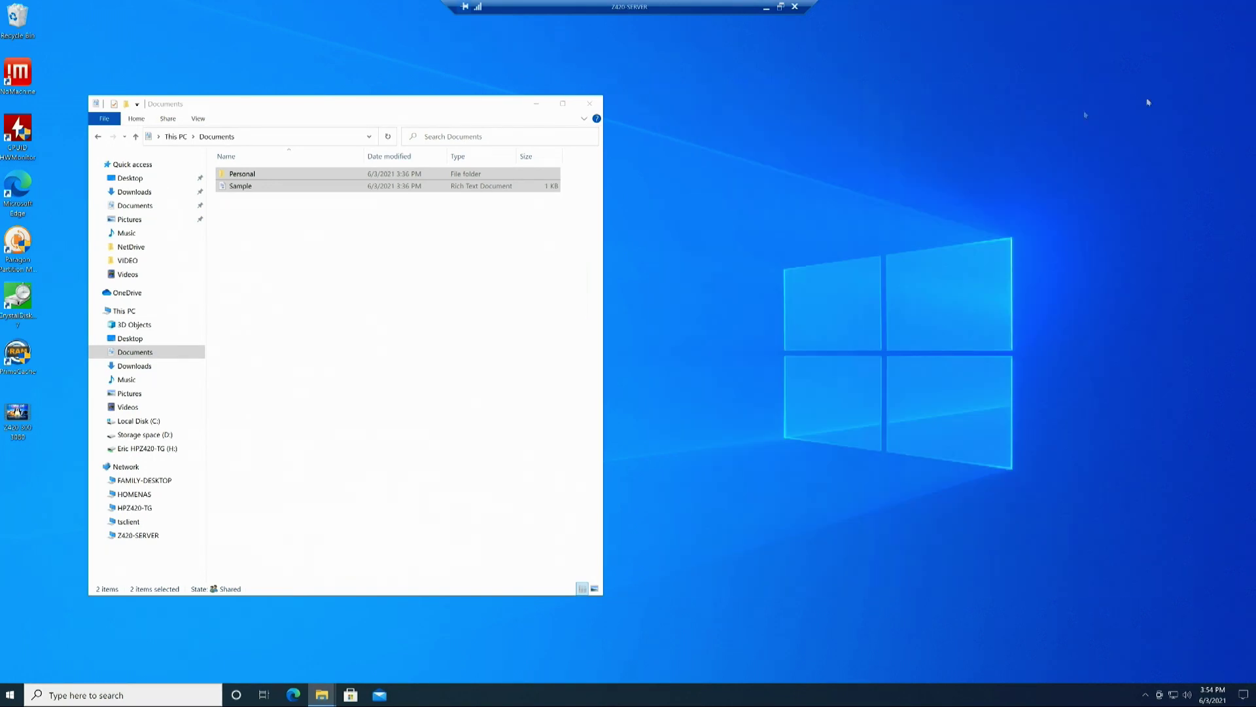
pyautogui.click(589, 103)
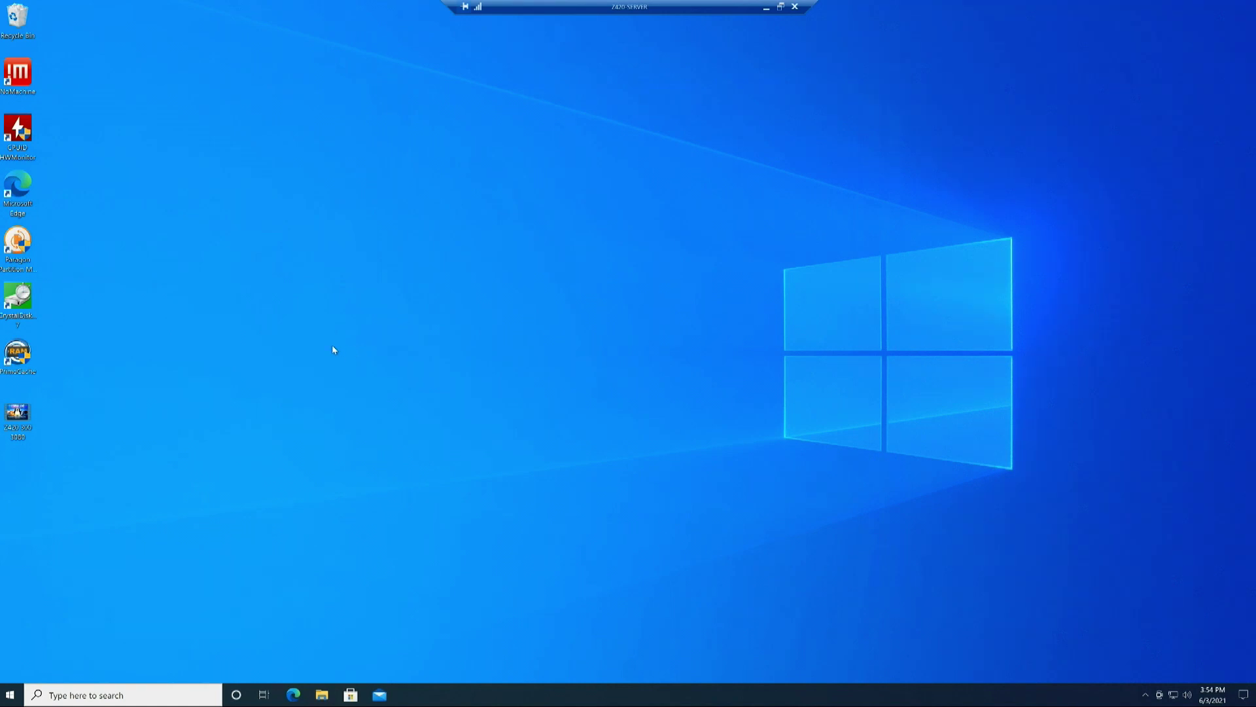
# Open Storage space (D:) in a new File Explorer window, look inside NetDrive, and return to the drive's root.
pyautogui.click(320, 694)
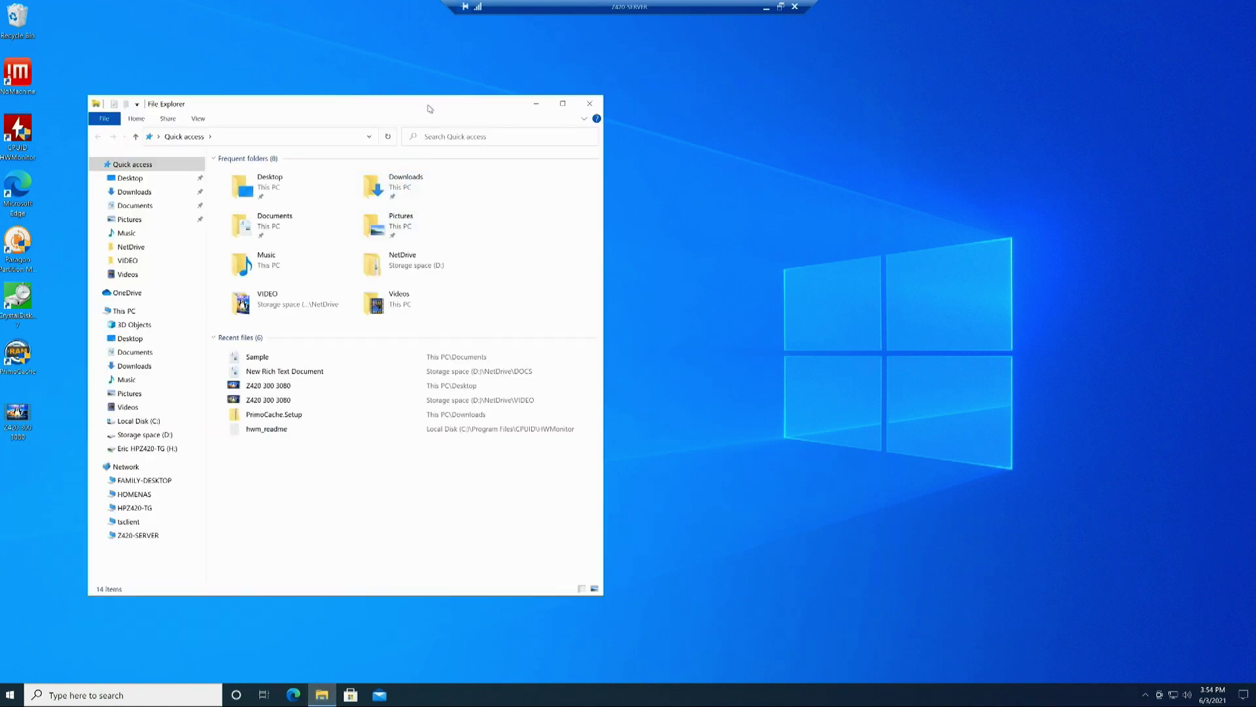
pyautogui.moveTo(433, 107); pyautogui.dragTo(705, 105)
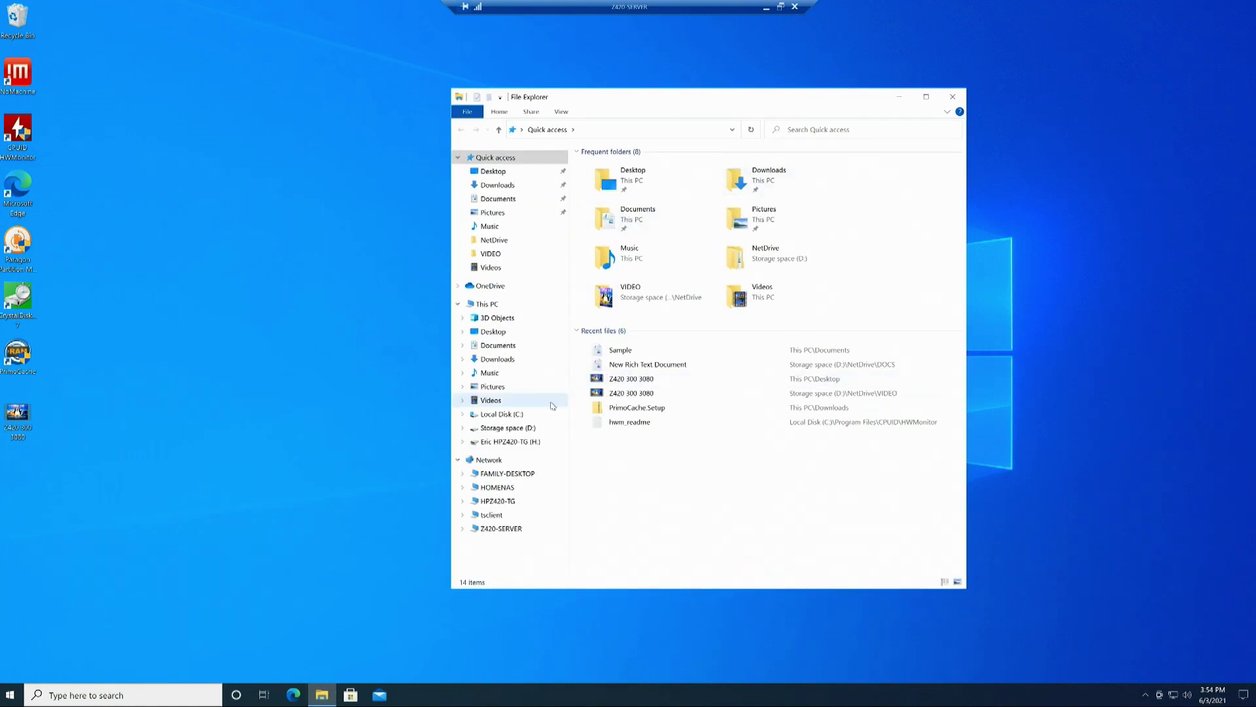
pyautogui.click(504, 429)
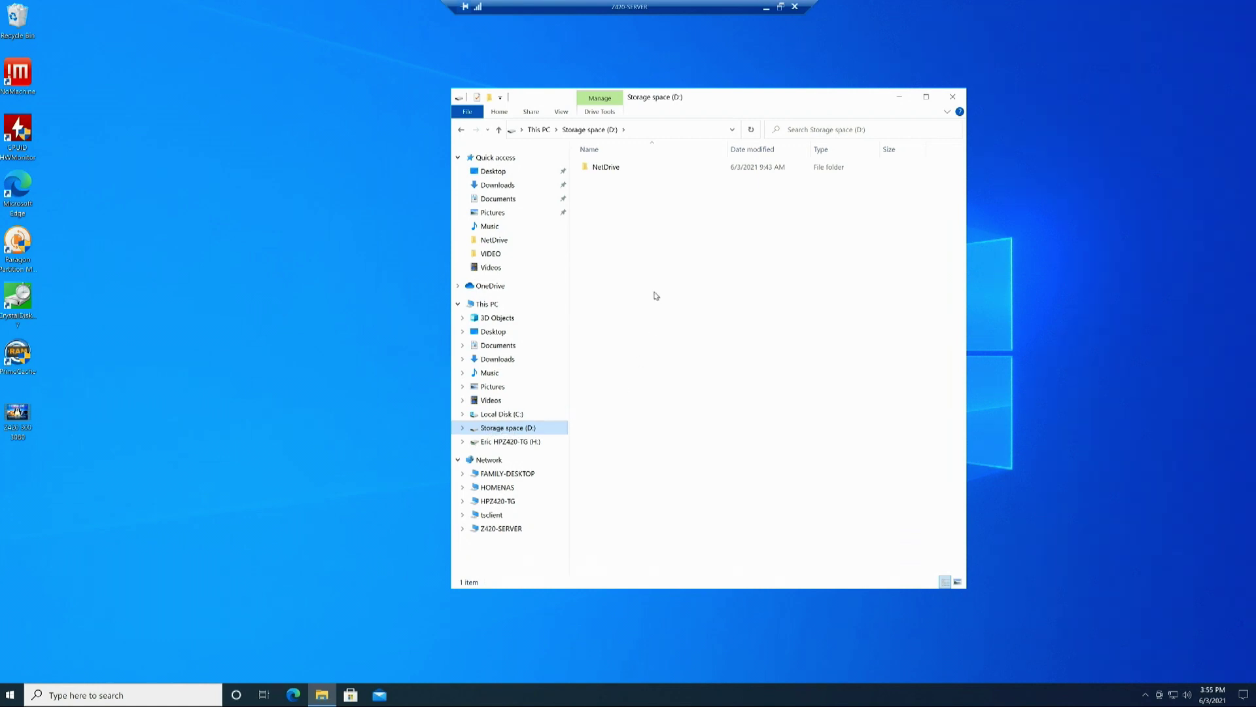
pyautogui.click(602, 169)
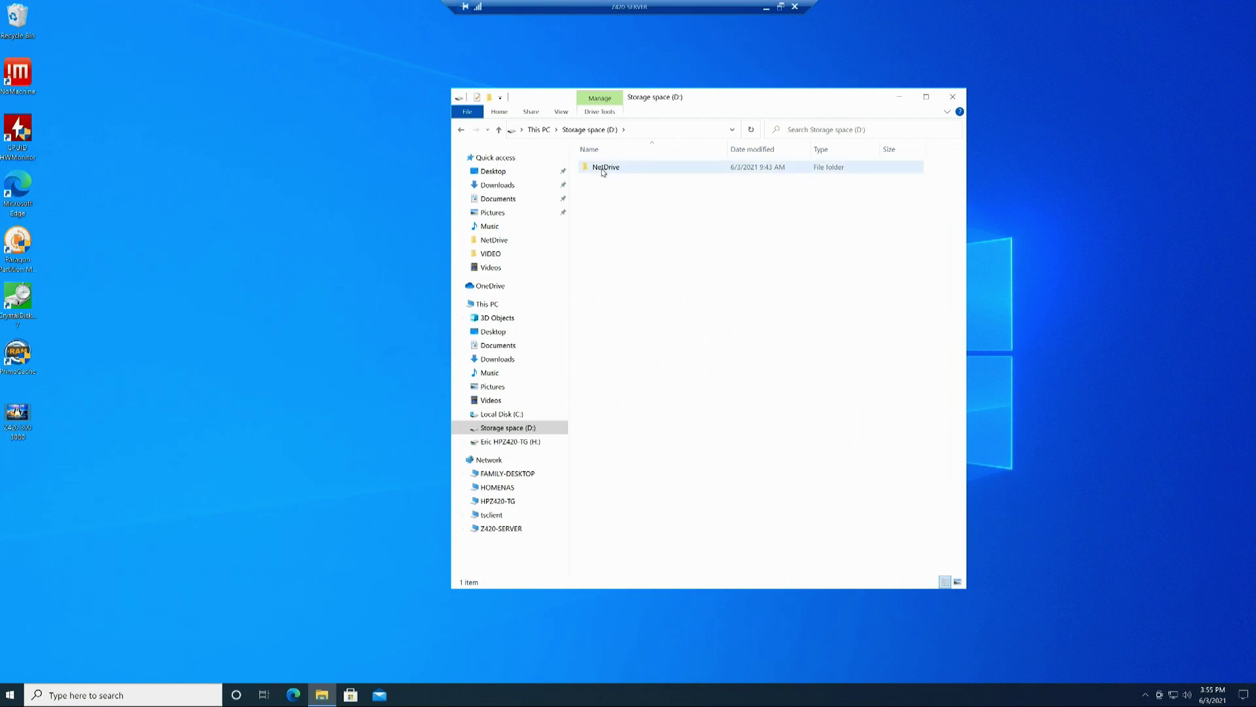
pyautogui.moveTo(714, 101); pyautogui.dragTo(712, 92)
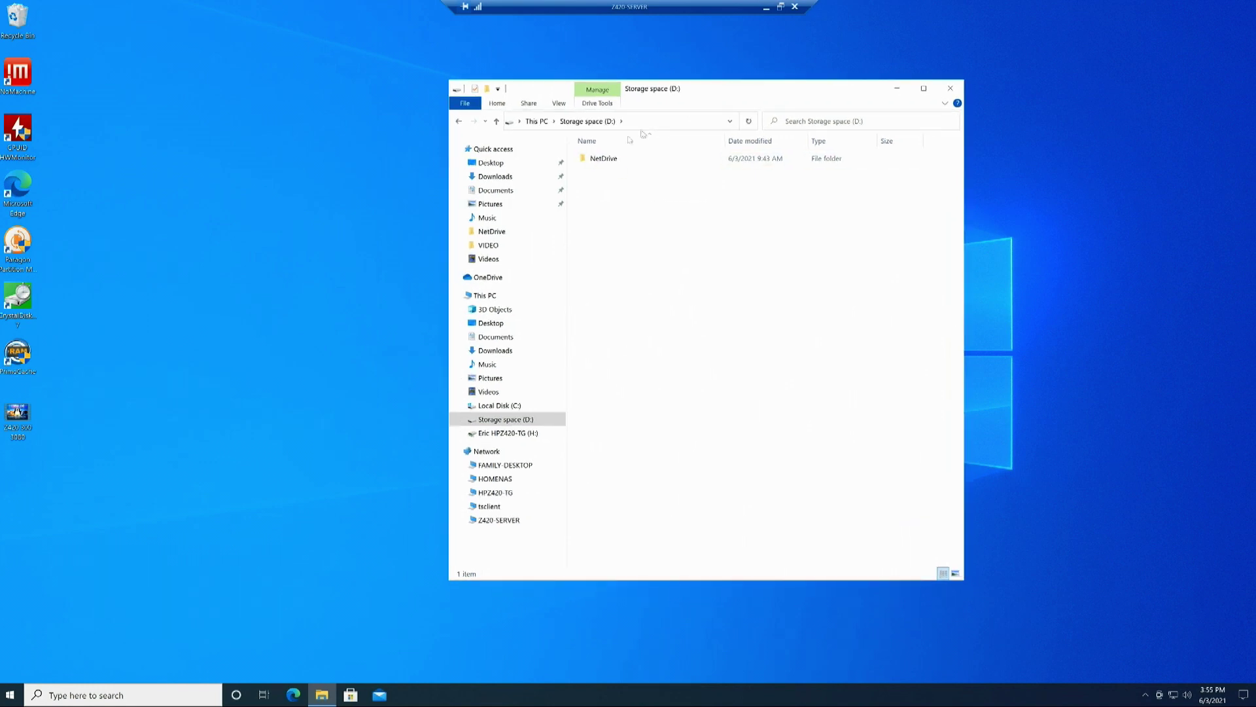
pyautogui.doubleClick(598, 158)
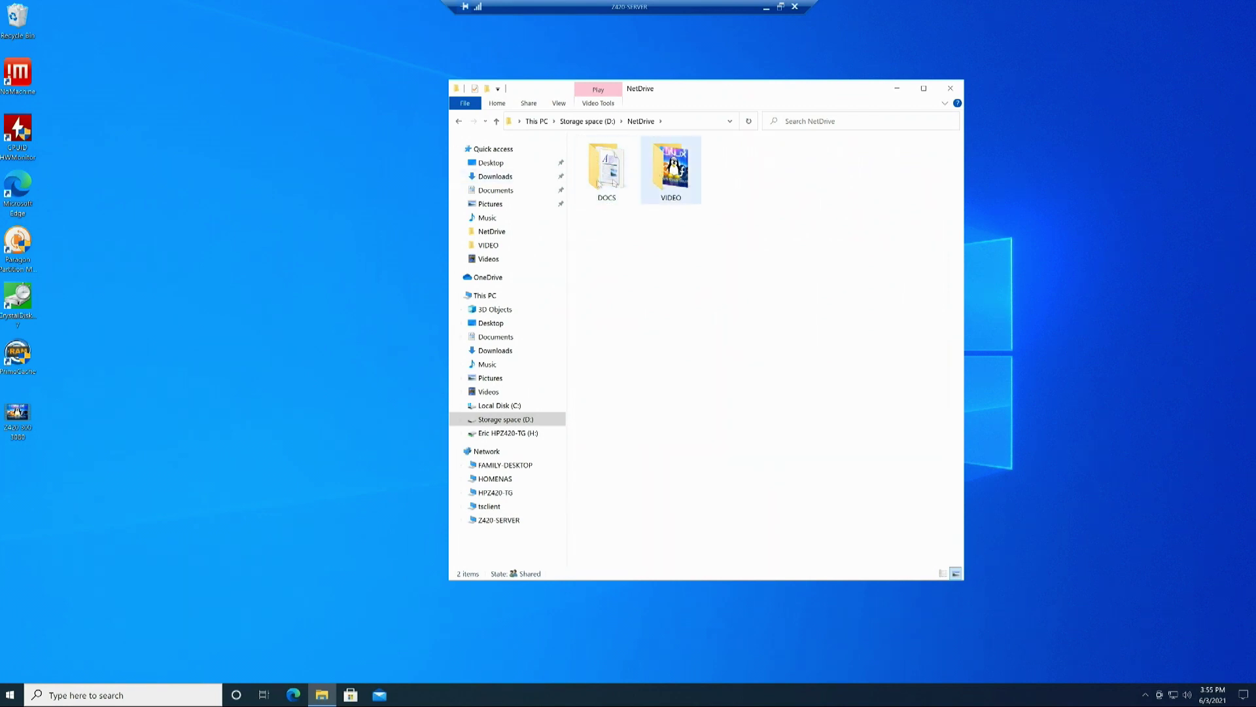
pyautogui.click(459, 122)
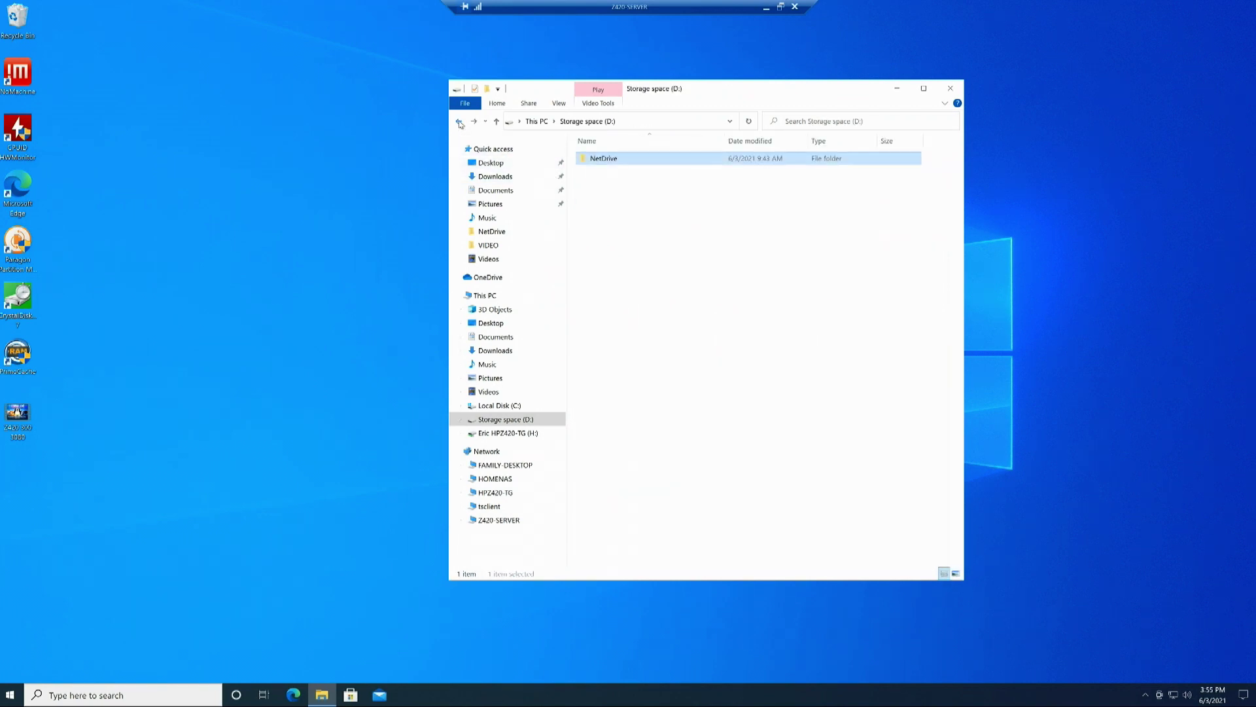
# Create a new folder named FAMILY-DRIVE in the root of Storage space (D:).
pyautogui.rightClick(602, 190)
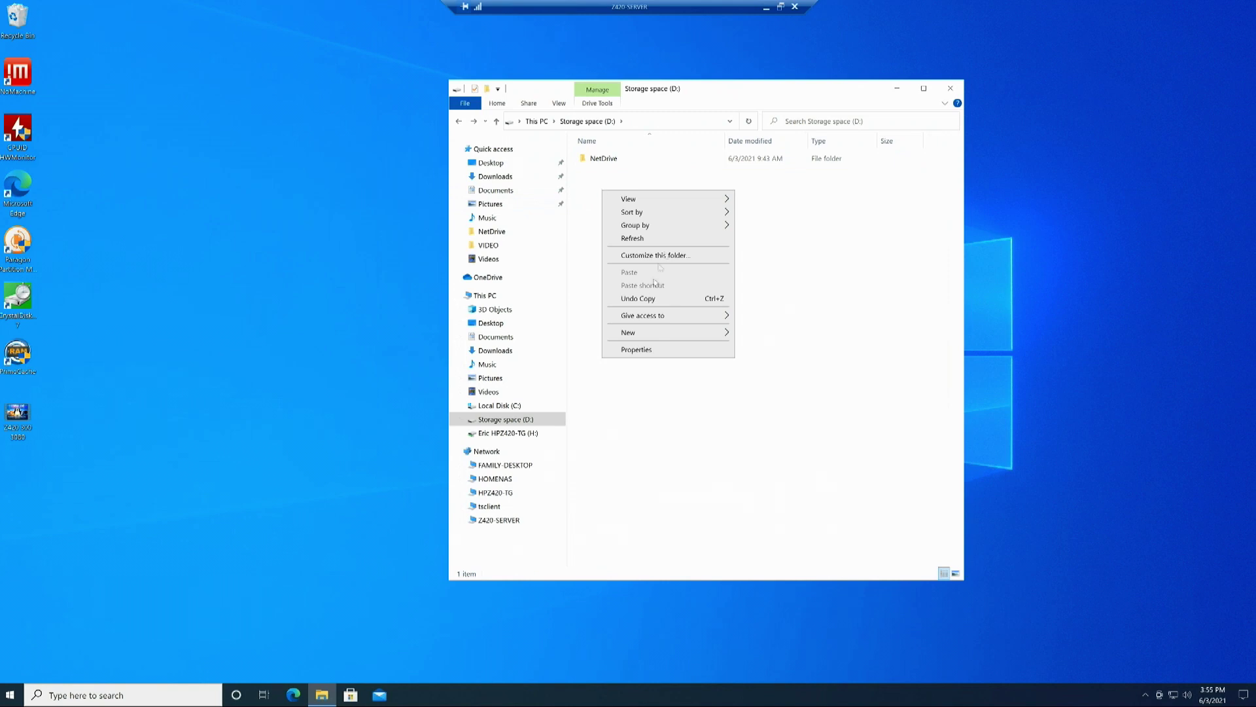
pyautogui.moveTo(657, 334)
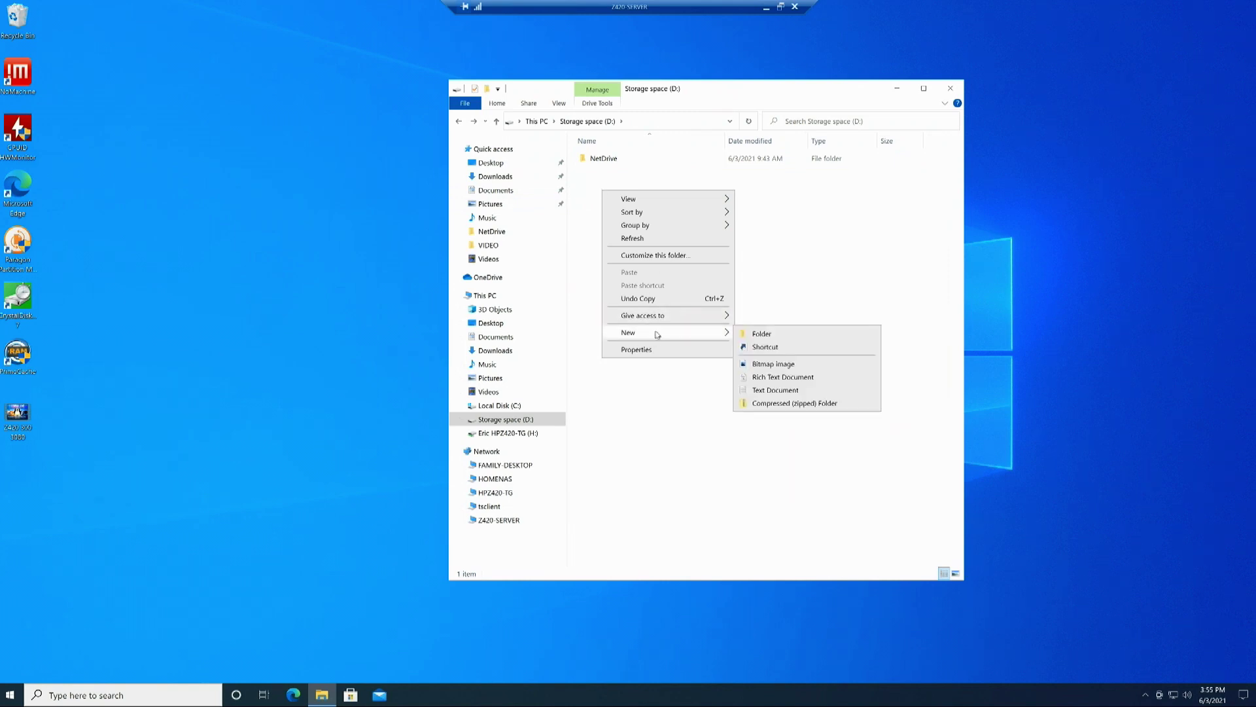
pyautogui.click(777, 334)
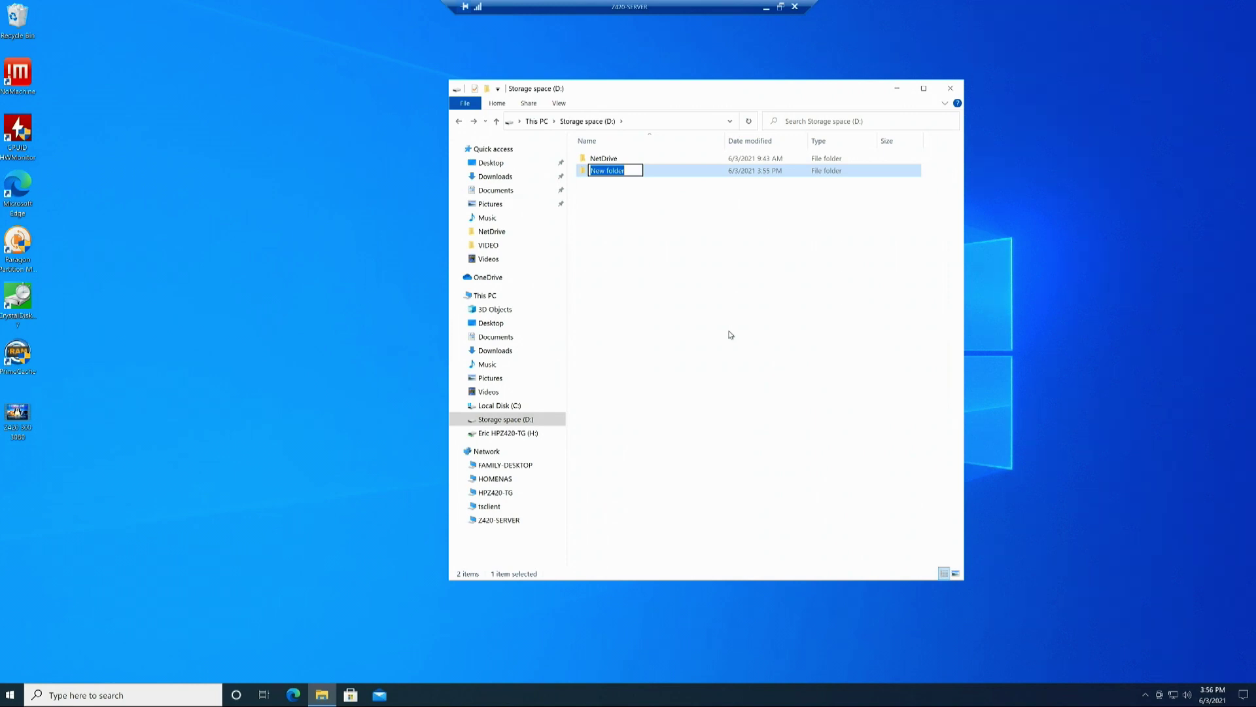
pyautogui.write('test')
pyautogui.press('BackSpace')
pyautogui.press('BackSpace')
pyautogui.press('BackSpace')
pyautogui.press('BackSpace')
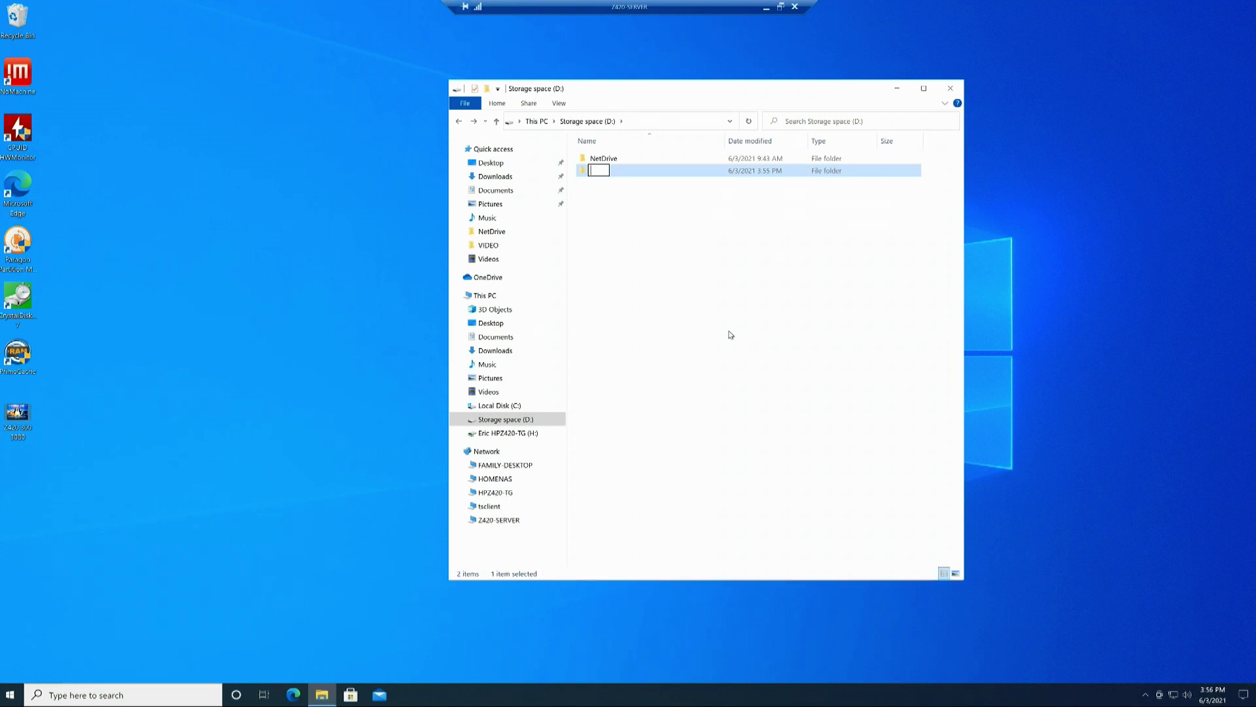
pyautogui.write('FAMI')
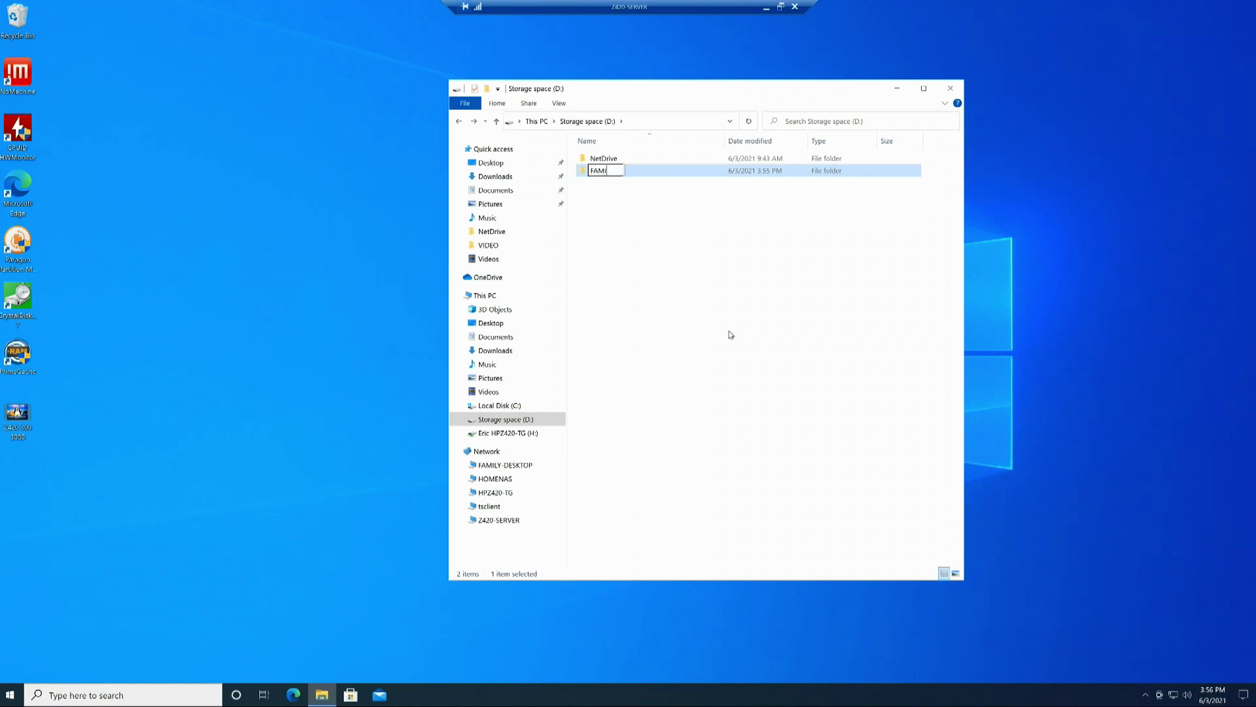
pyautogui.write('LY-DRIVE')
pyautogui.press('Return')
# Open the FAMILY-DRIVE folder and create a subfolder named MOM inside it.
pyautogui.doubleClick(657, 173)
pyautogui.rightClick(610, 229)
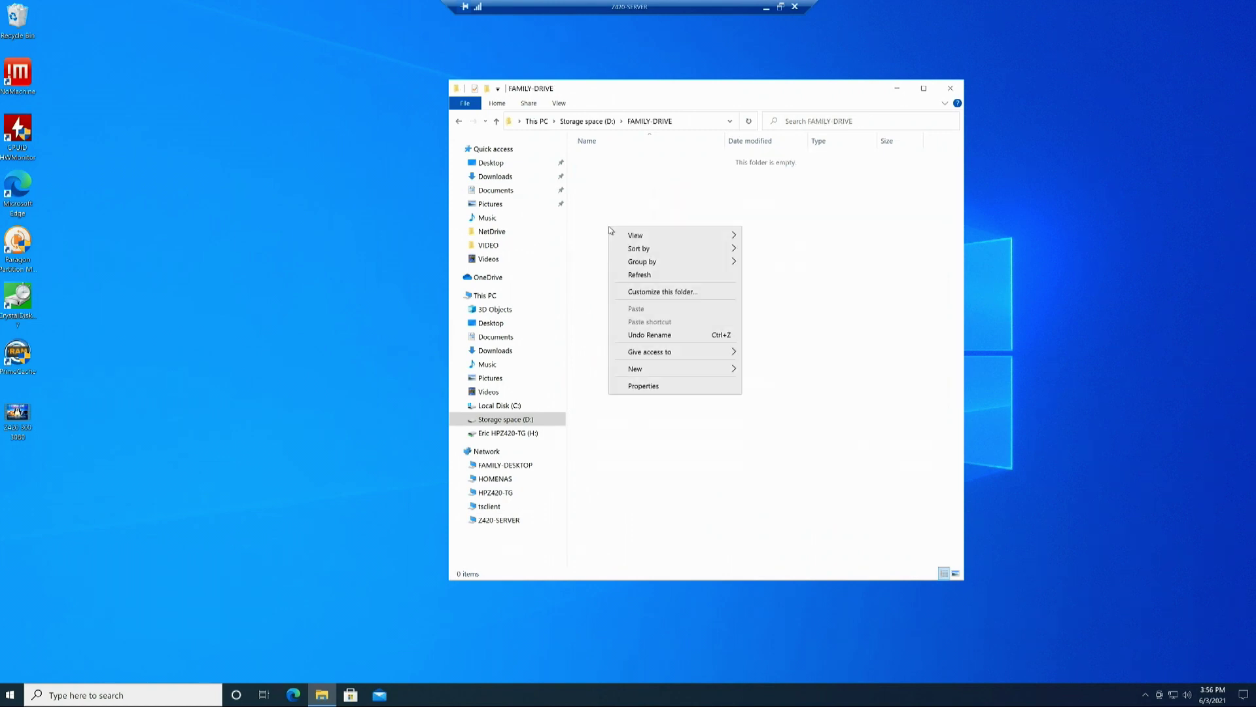
pyautogui.moveTo(678, 368)
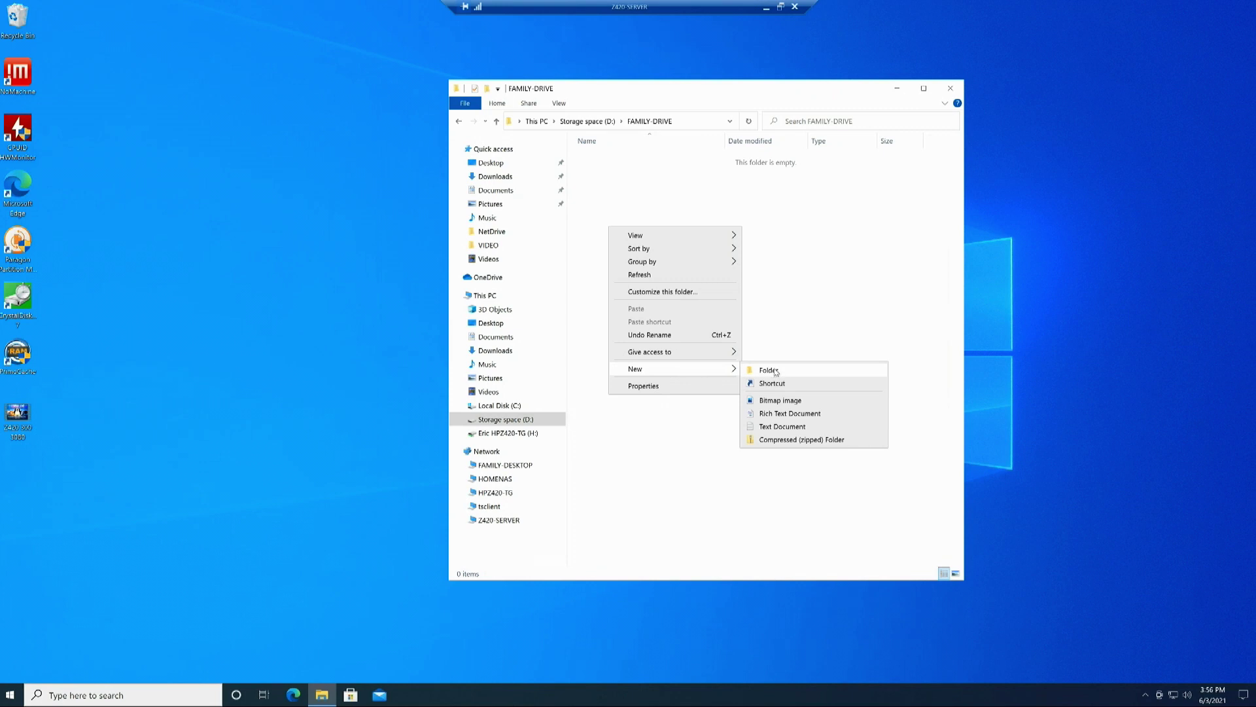
pyautogui.click(776, 372)
pyautogui.write('MOM')
pyautogui.press('Return')
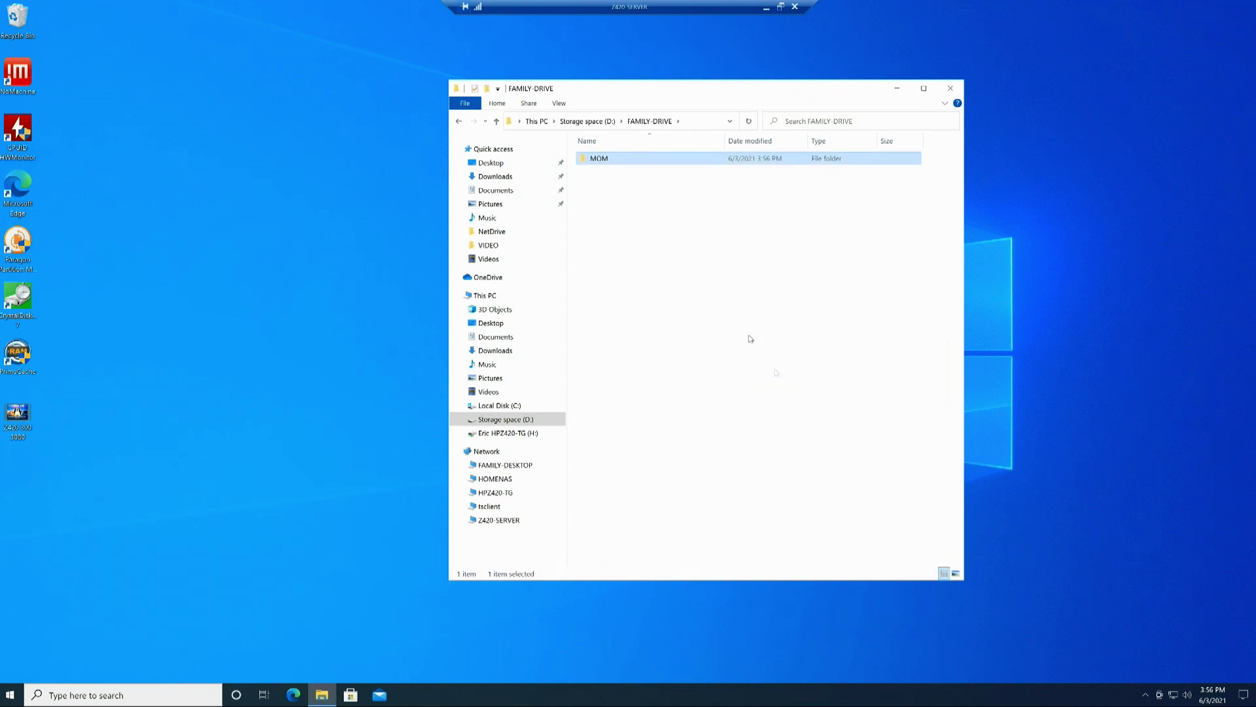
# Create a second subfolder named DAD inside the FAMILY-DRIVE folder.
pyautogui.rightClick(588, 192)
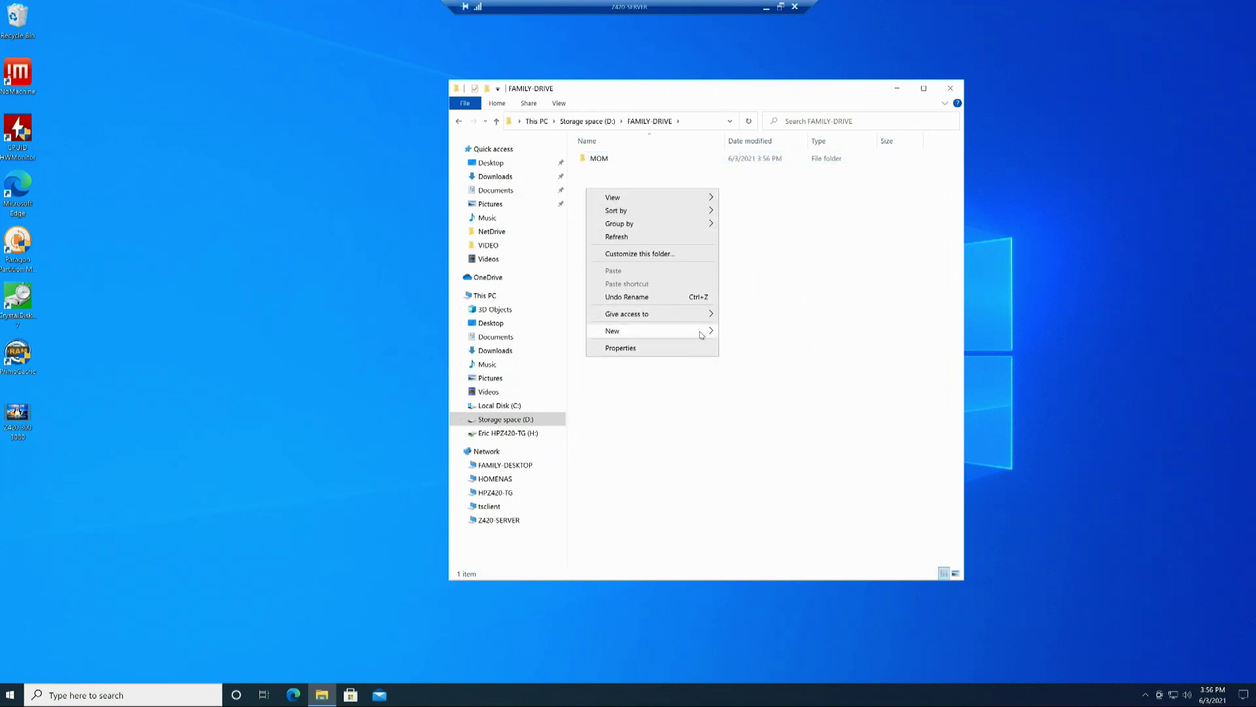
pyautogui.moveTo(701, 333)
pyautogui.click(744, 334)
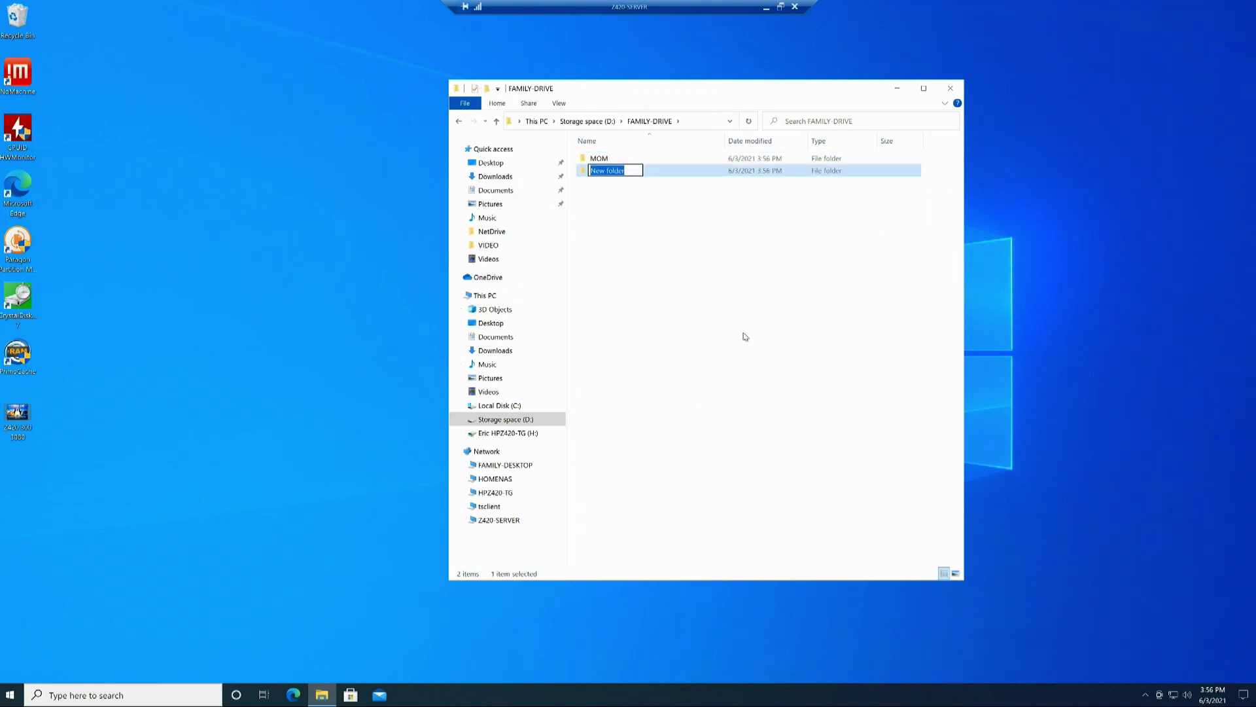
pyautogui.write('DAD')
pyautogui.press('Return')
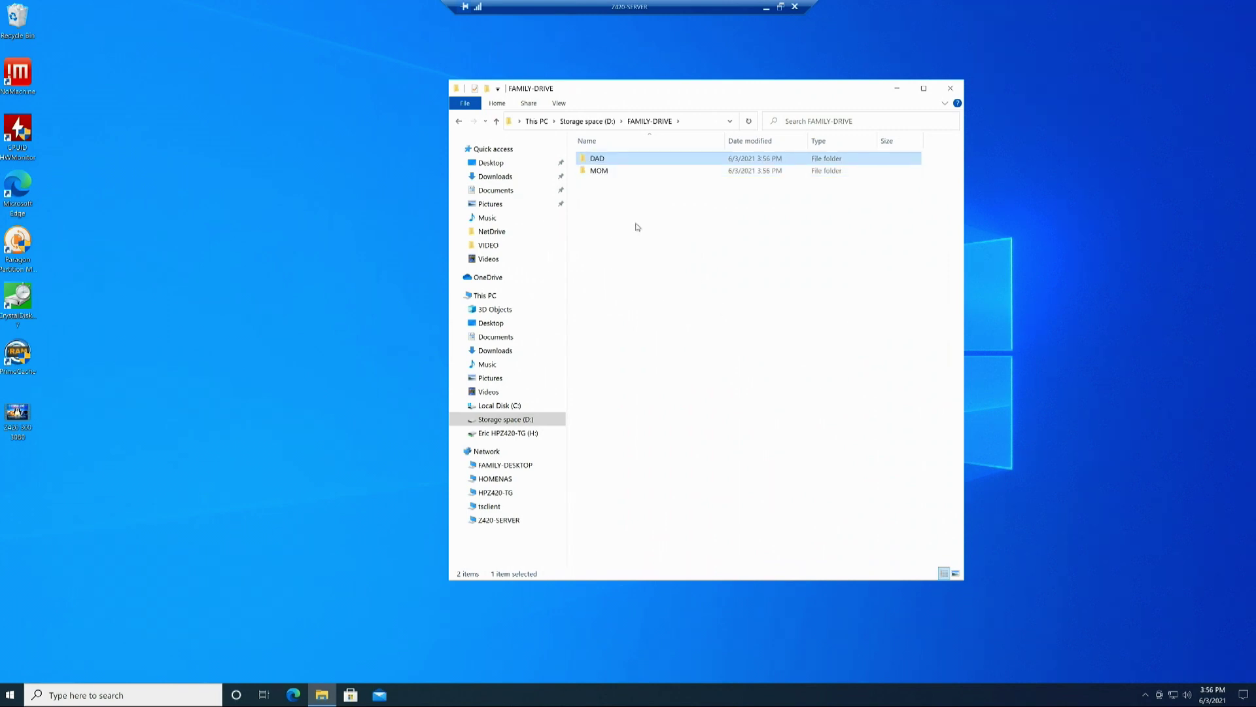
# Create another subfolder named KIDS inside the FAMILY-DRIVE folder.
pyautogui.click(597, 206)
pyautogui.rightClick(596, 205)
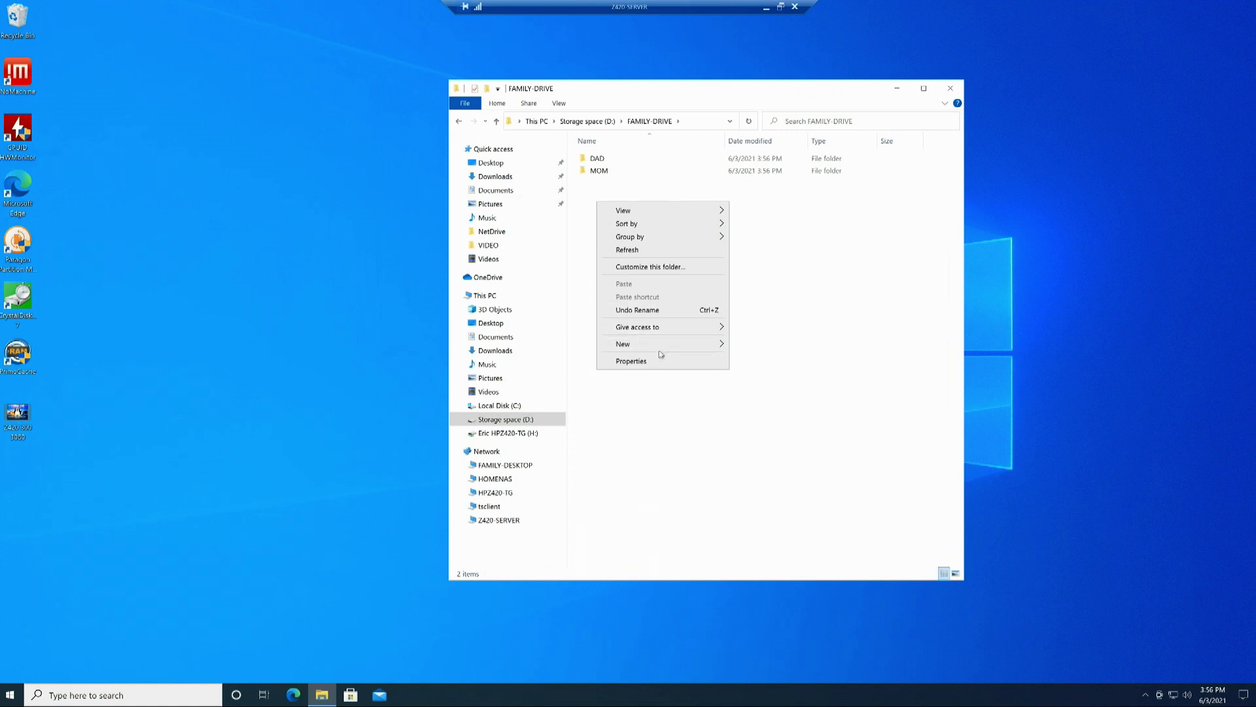
pyautogui.moveTo(685, 352)
pyautogui.click(803, 348)
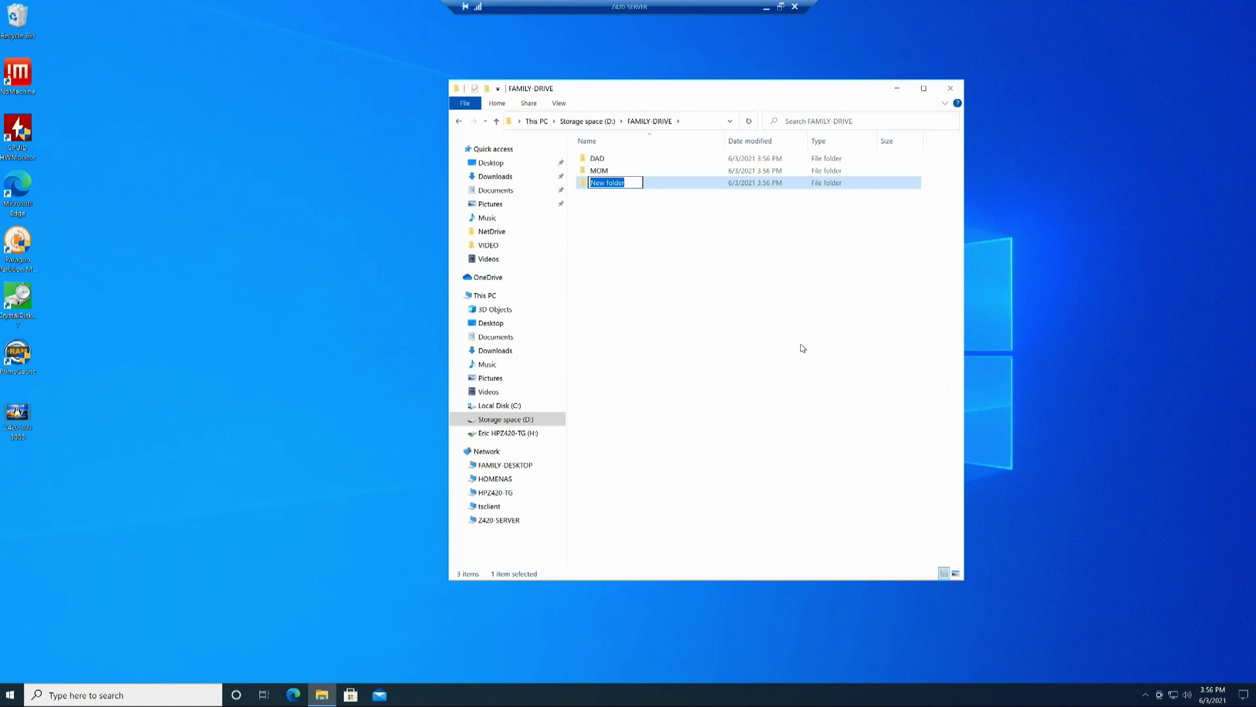
pyautogui.write('KIDS')
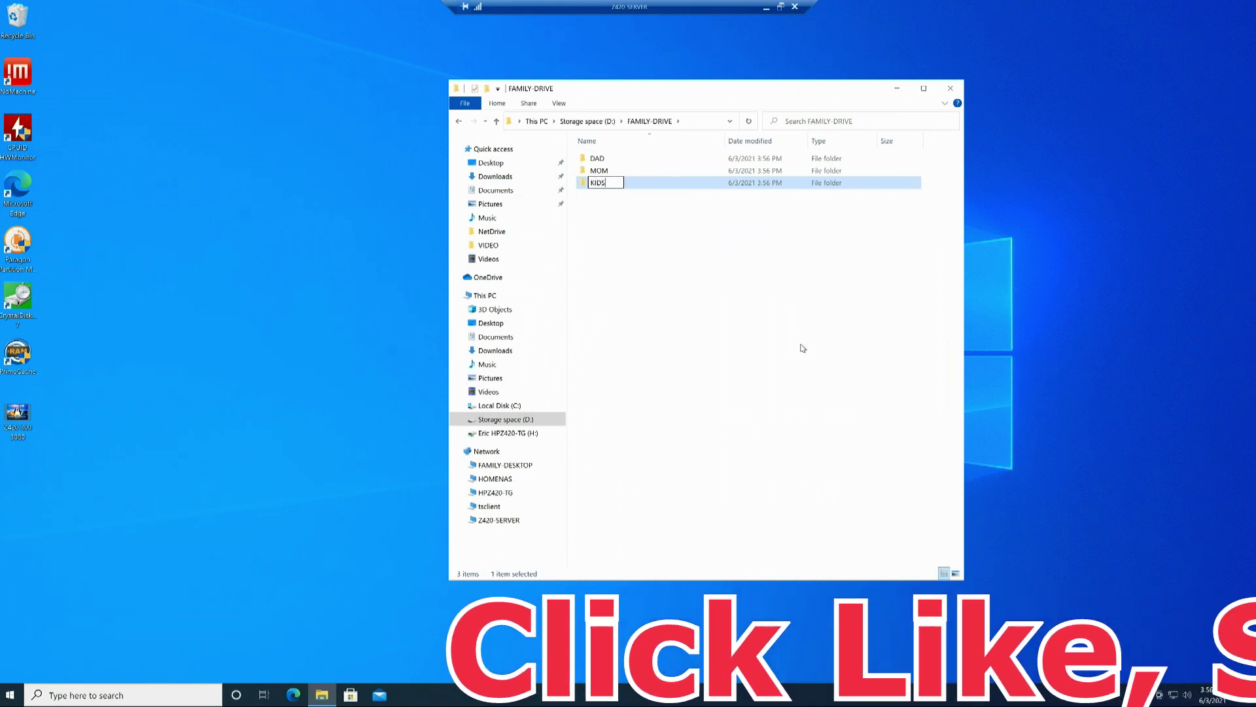
pyautogui.press('Return')
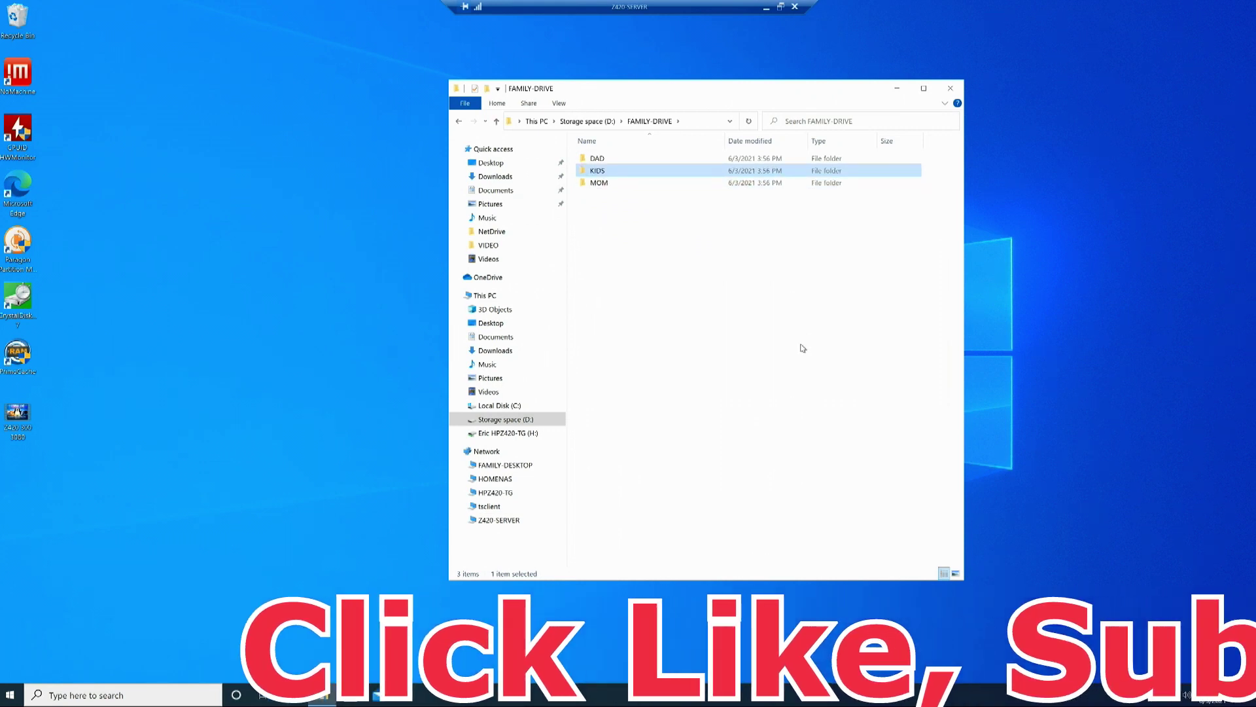
# Open the KIDS folder and create a subfolder inside it named with the first child's name.
pyautogui.doubleClick(651, 173)
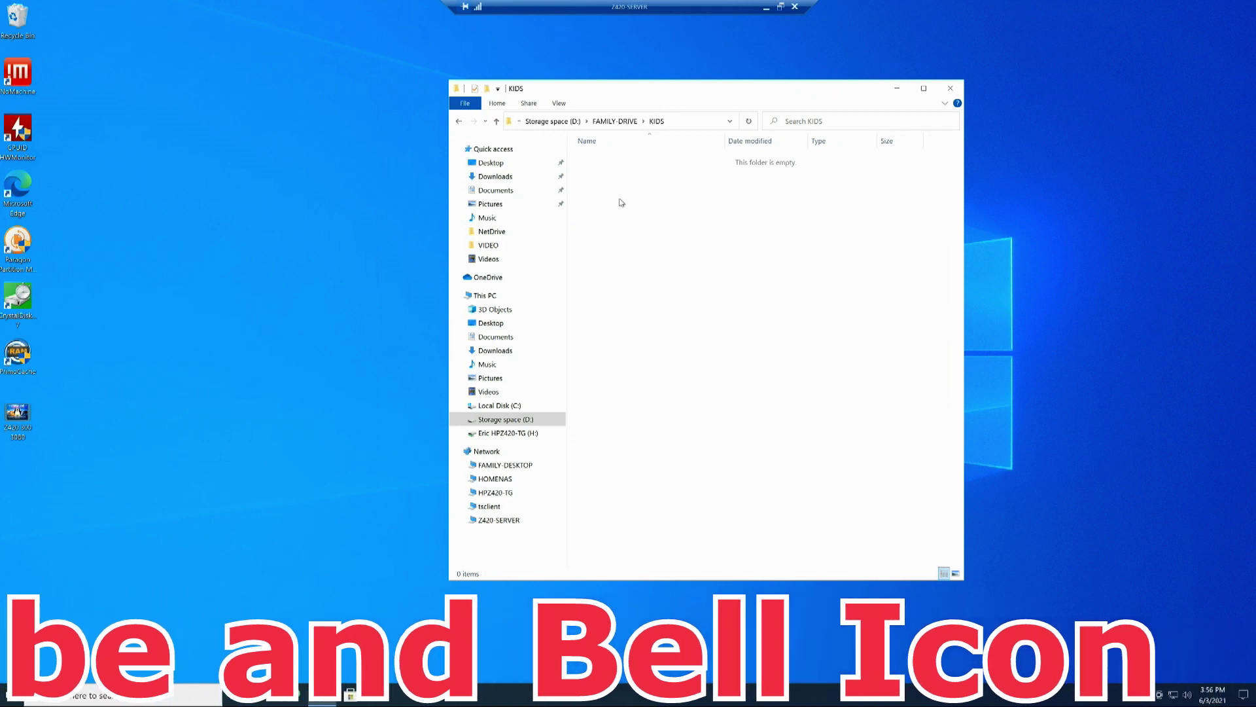
pyautogui.rightClick(621, 202)
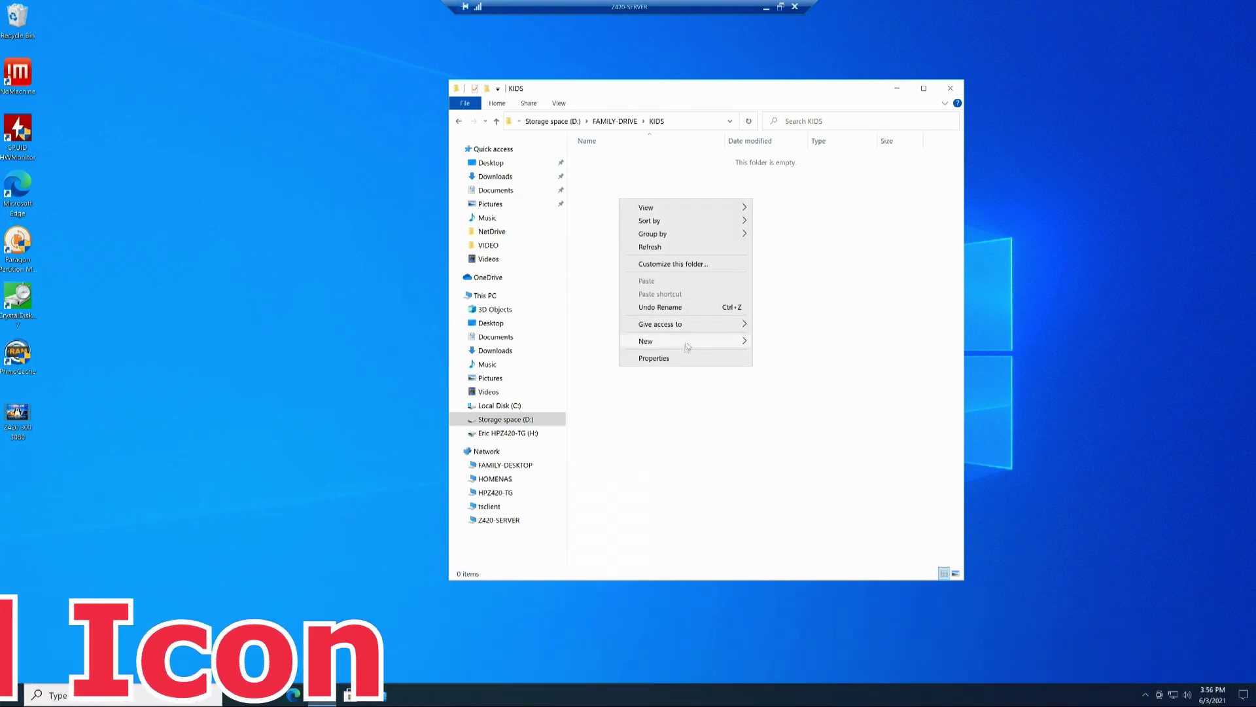
pyautogui.moveTo(720, 341)
pyautogui.click(791, 348)
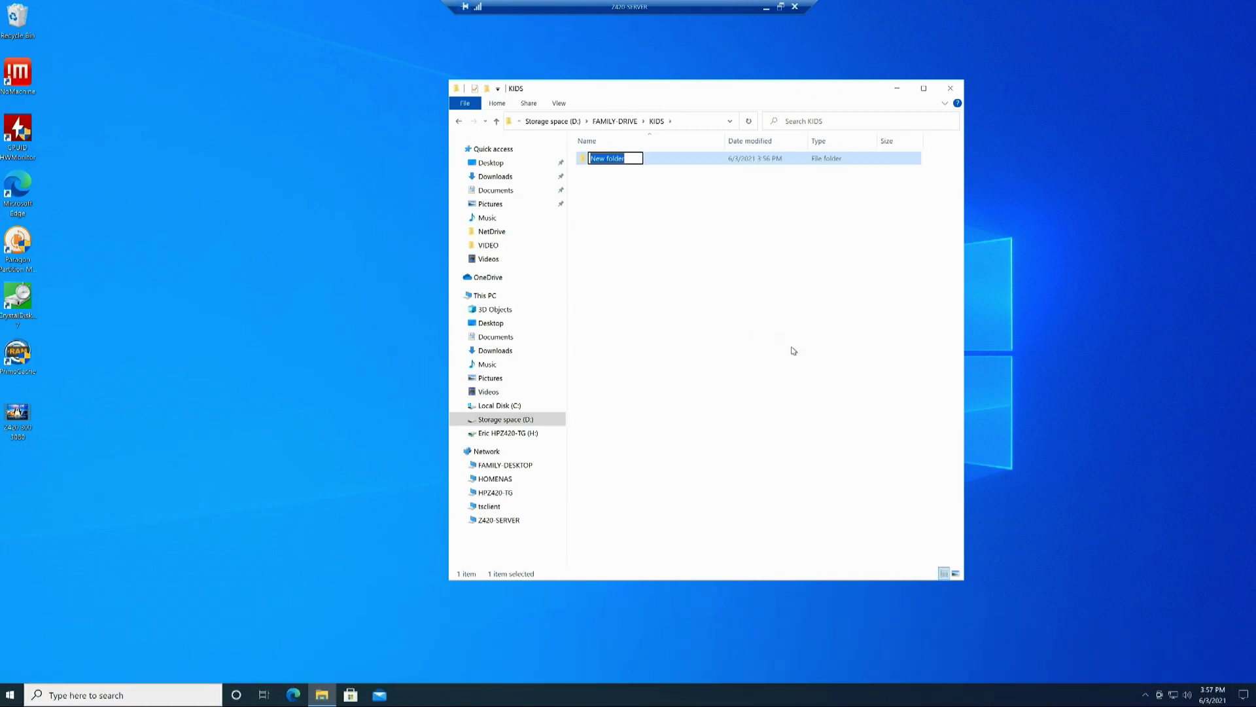
pyautogui.write('MIKE')
pyautogui.press('Return')
# Create a second subfolder inside KIDS named with the other child's name.
pyautogui.rightClick(599, 200)
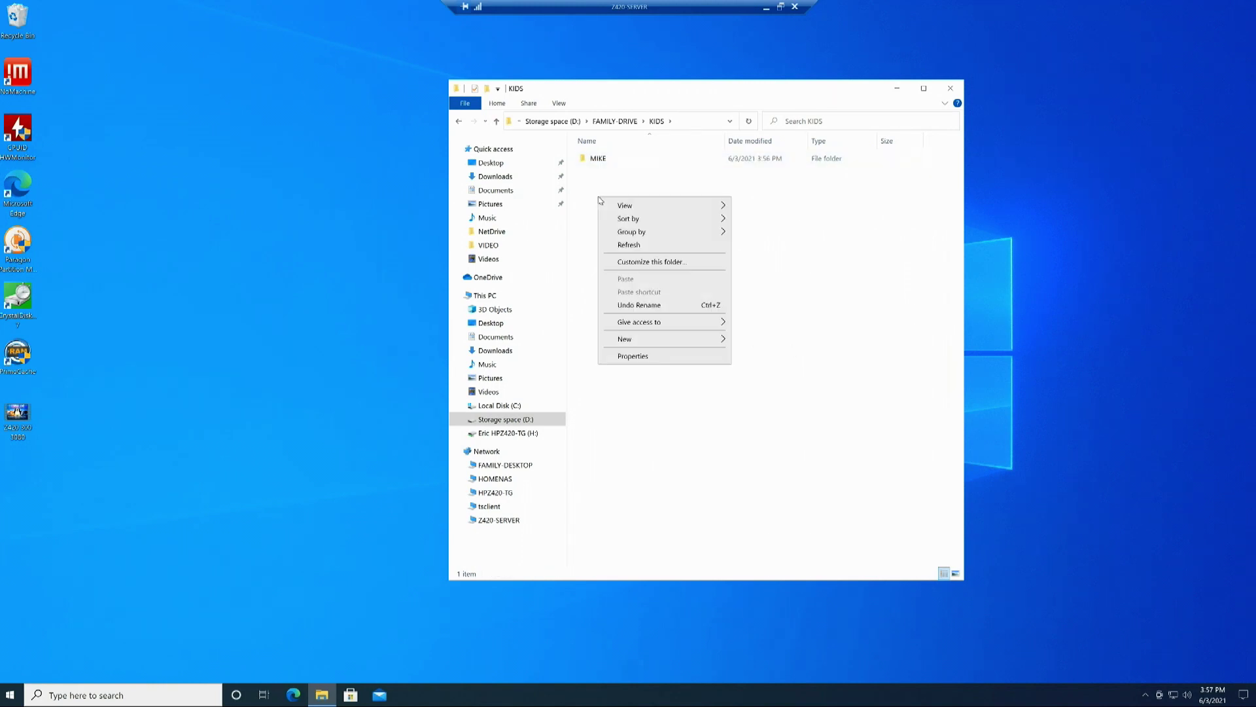
pyautogui.moveTo(664, 339)
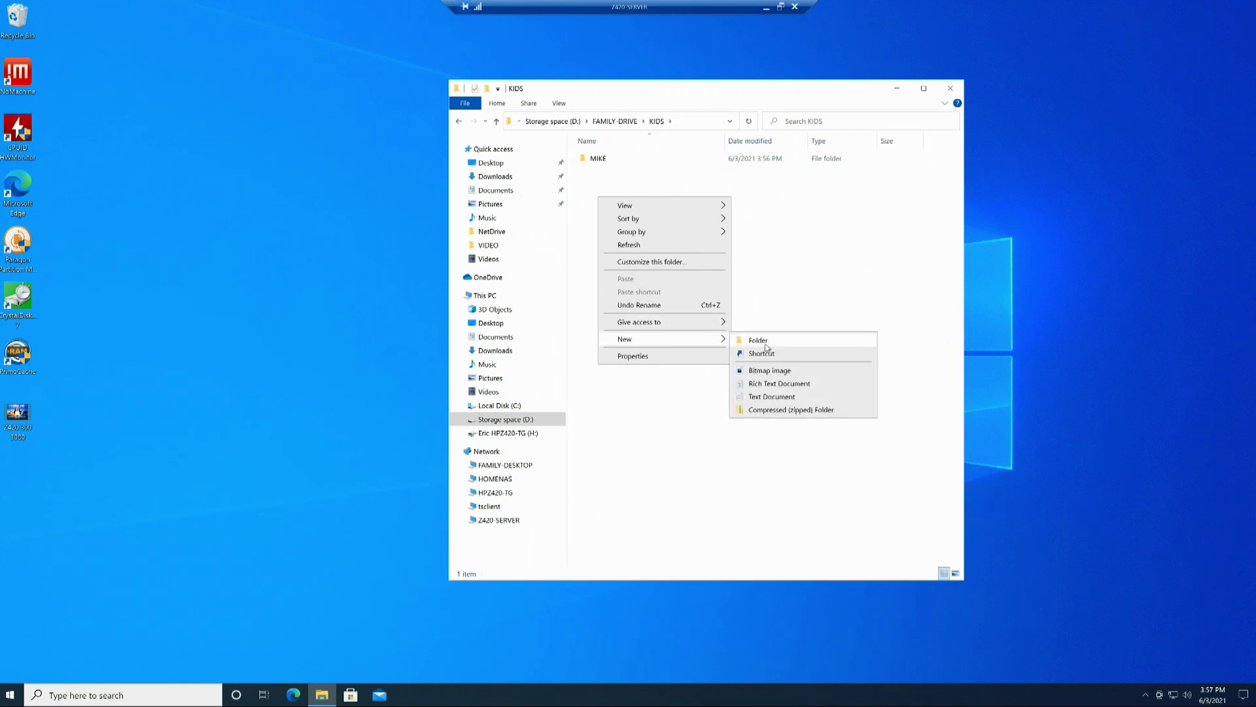
pyautogui.click(759, 340)
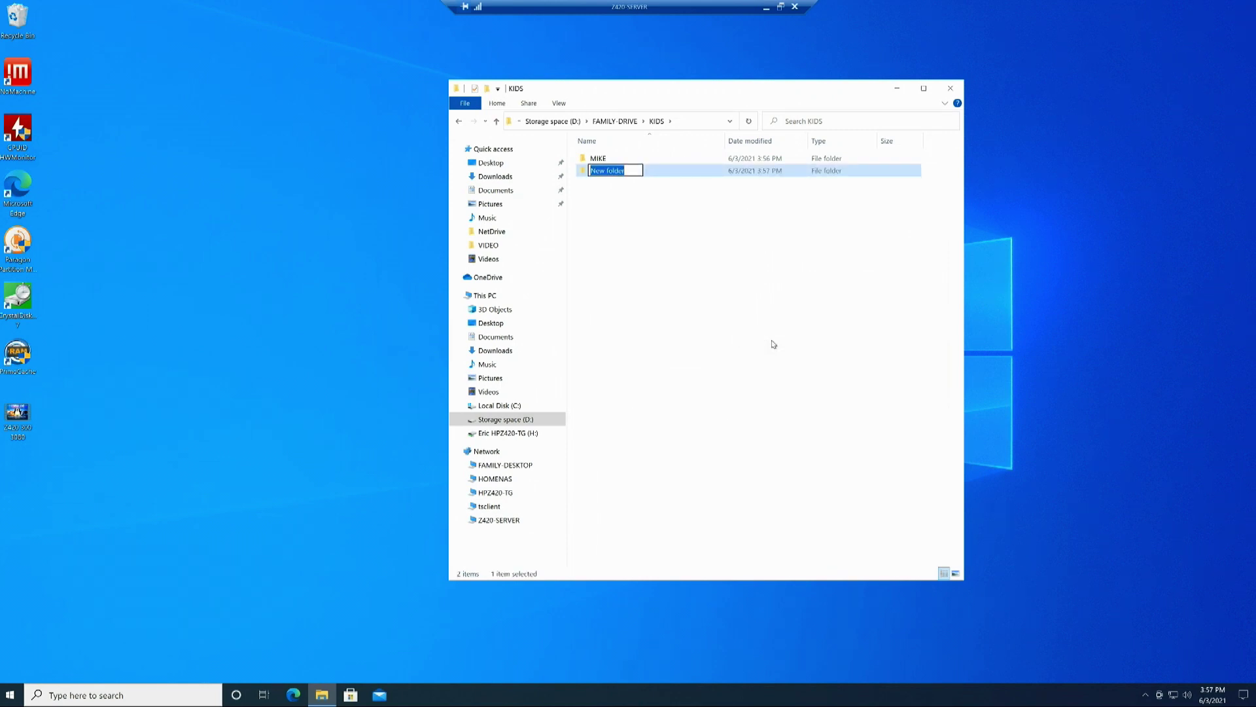
pyautogui.write('JOY')
pyautogui.press('Return')
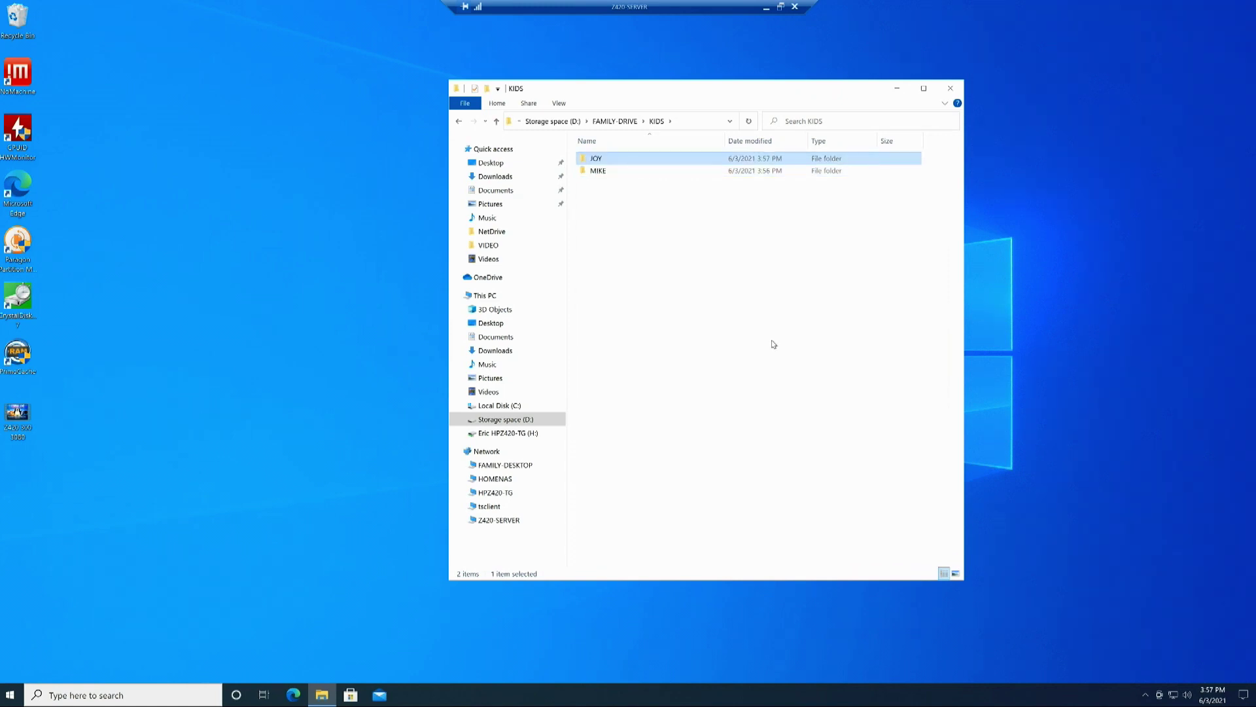
pyautogui.click(664, 317)
# Go back from KIDS to FAMILY-DRIVE, check its subfolders, and return to the root of Storage space (D:).
pyautogui.click(459, 123)
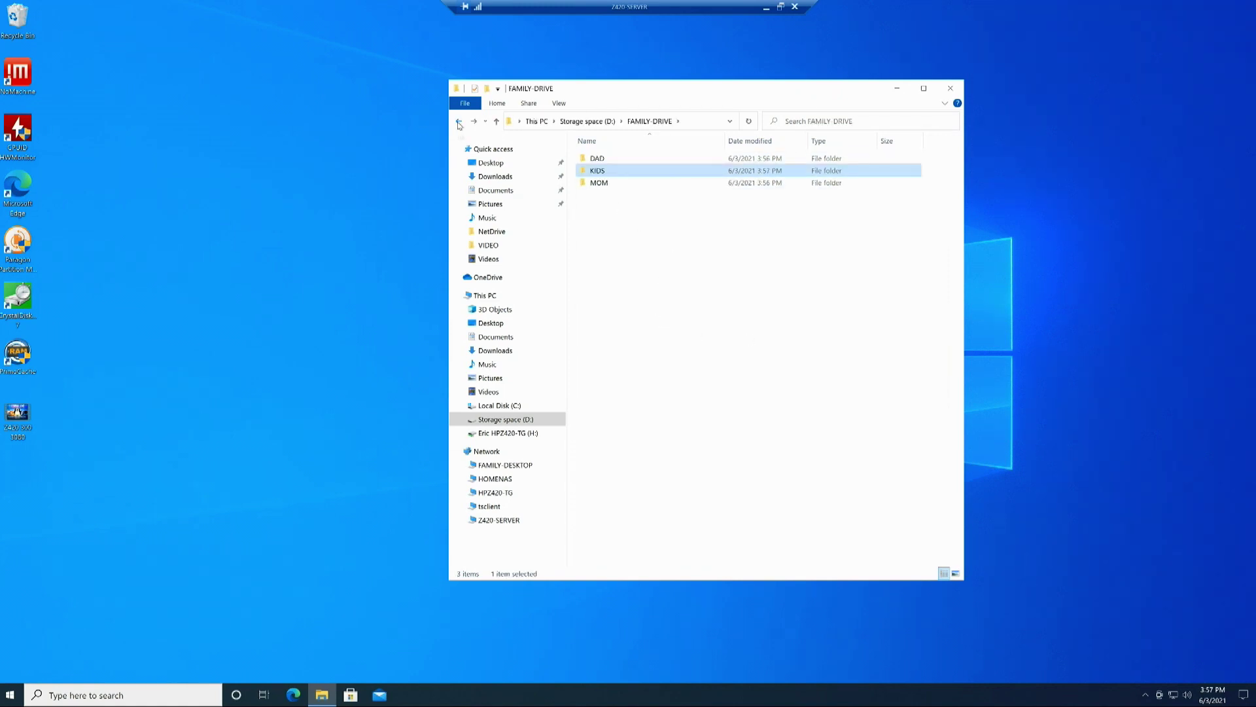
pyautogui.click(589, 160)
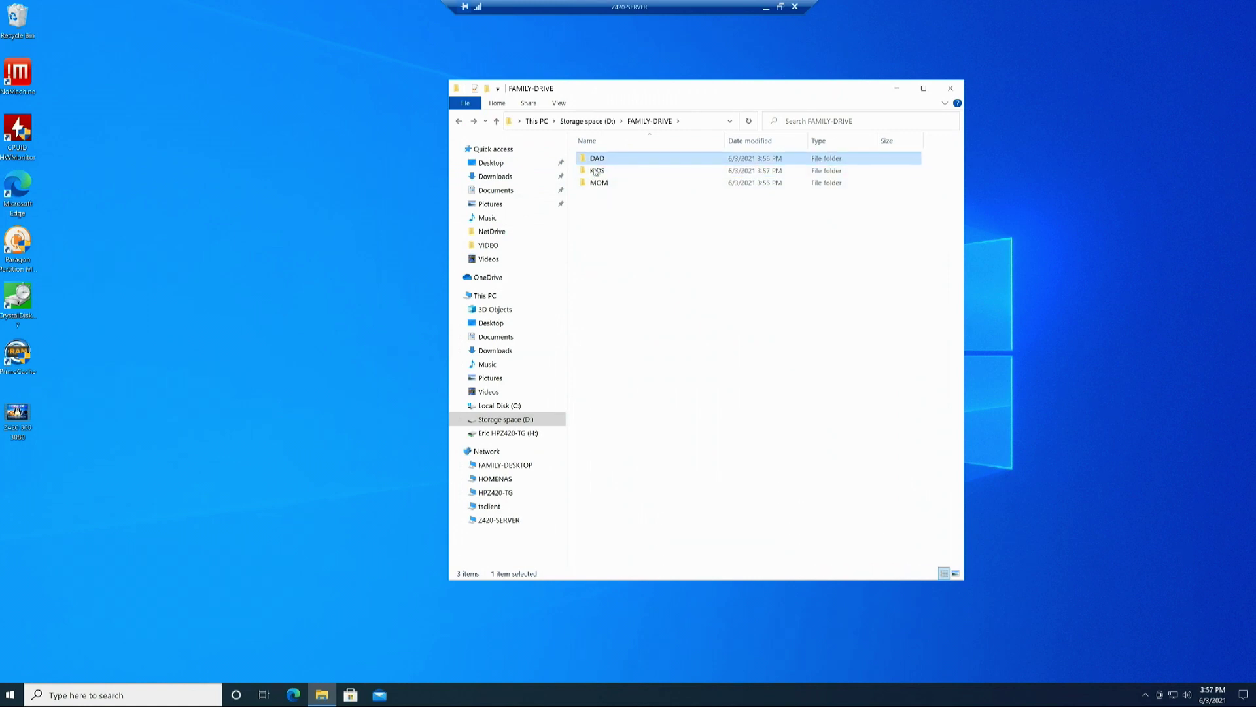
pyautogui.click(598, 185)
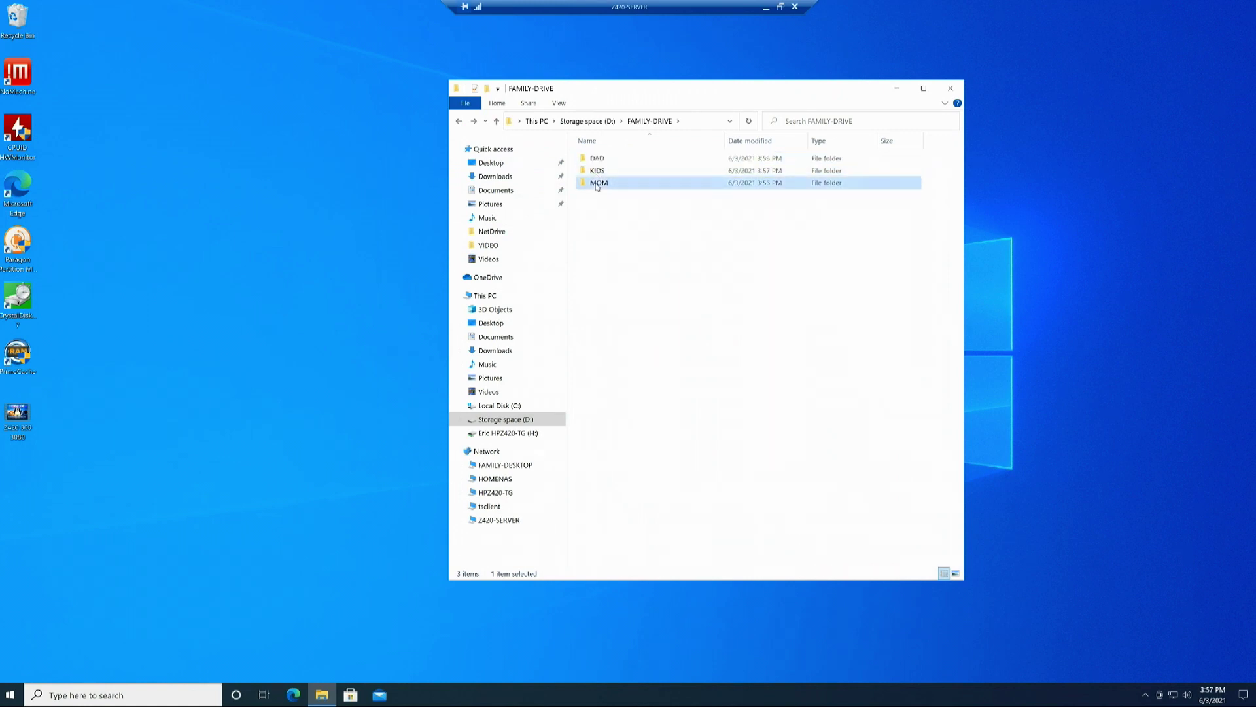
pyautogui.click(612, 232)
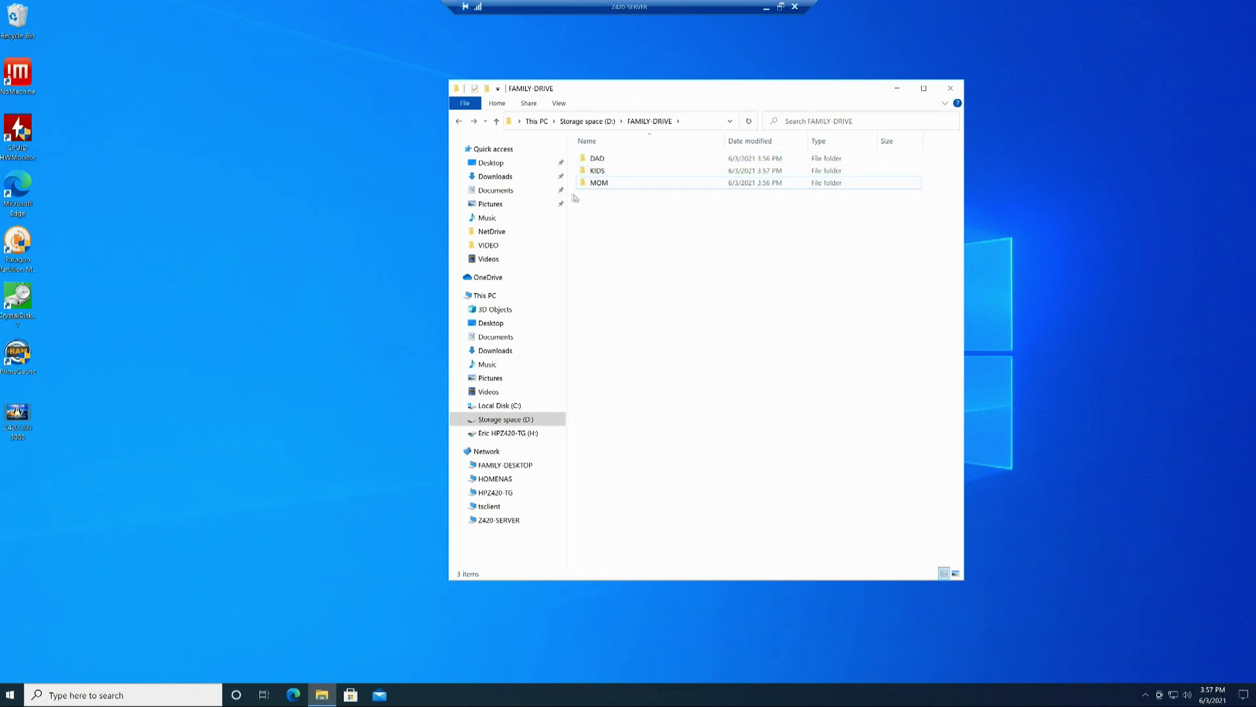
pyautogui.click(459, 121)
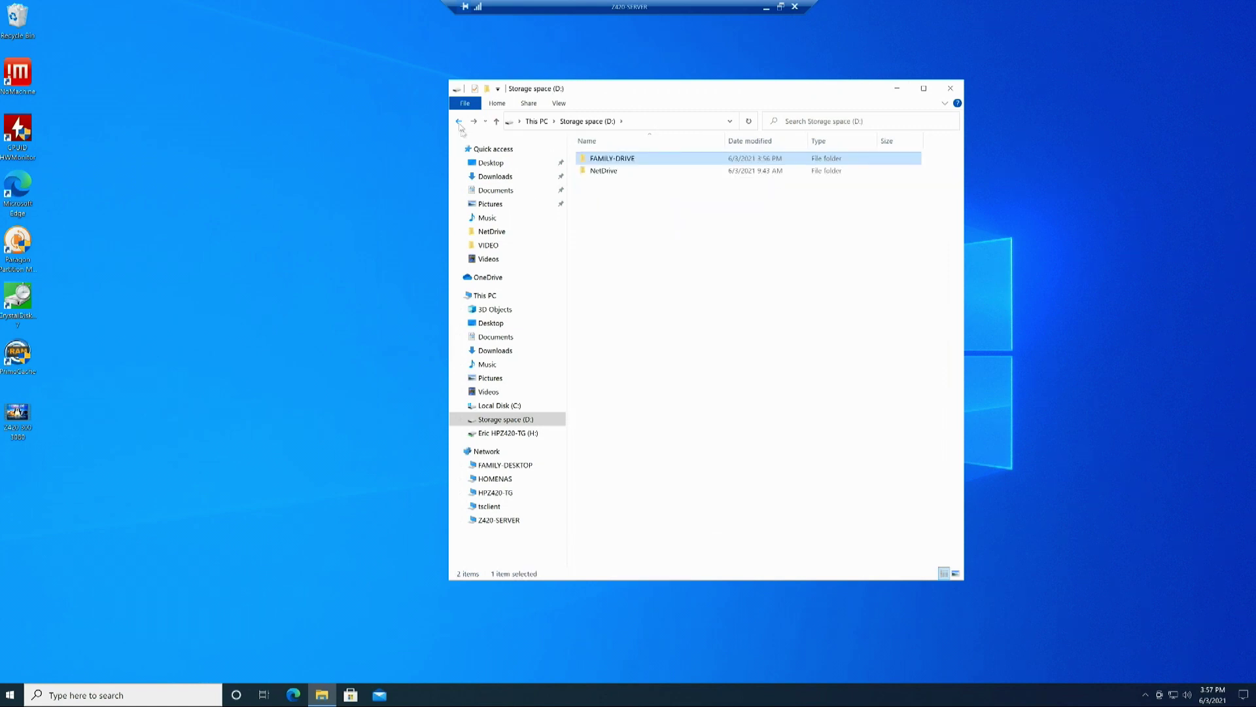
# Share the FAMILY-DRIVE folder over the network with Everyone through its sharing properties.
pyautogui.rightClick(622, 164)
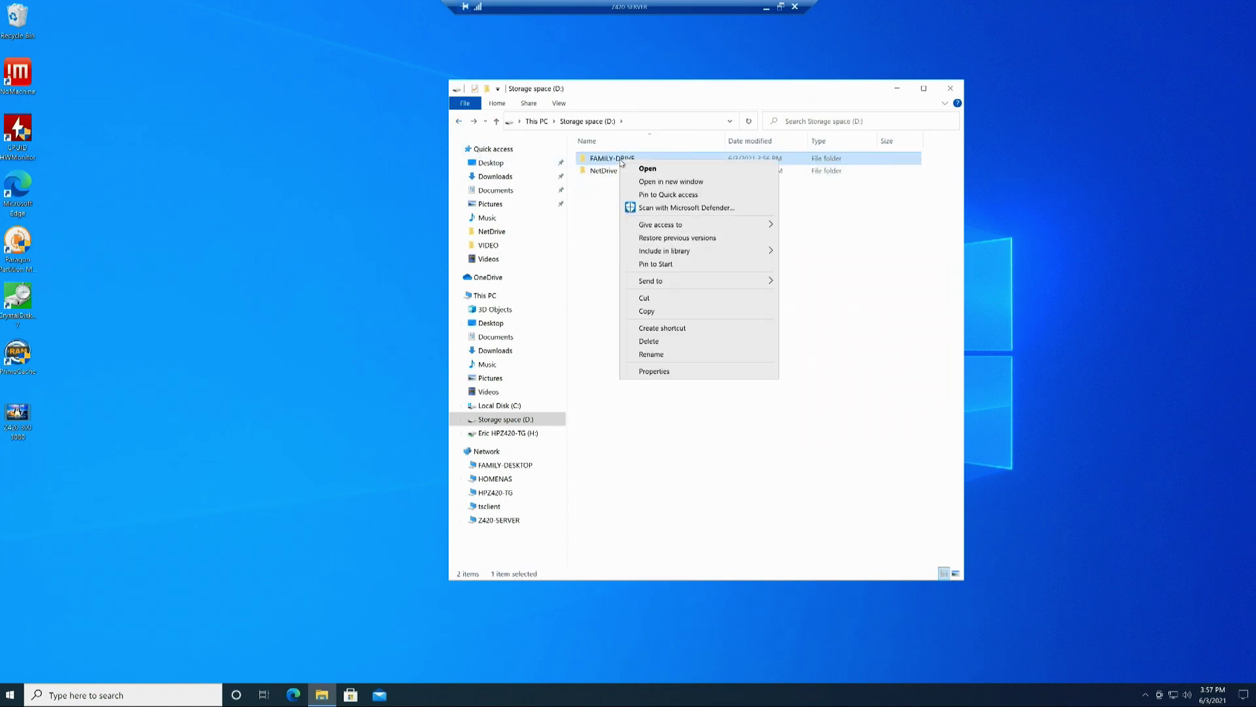
pyautogui.click(697, 371)
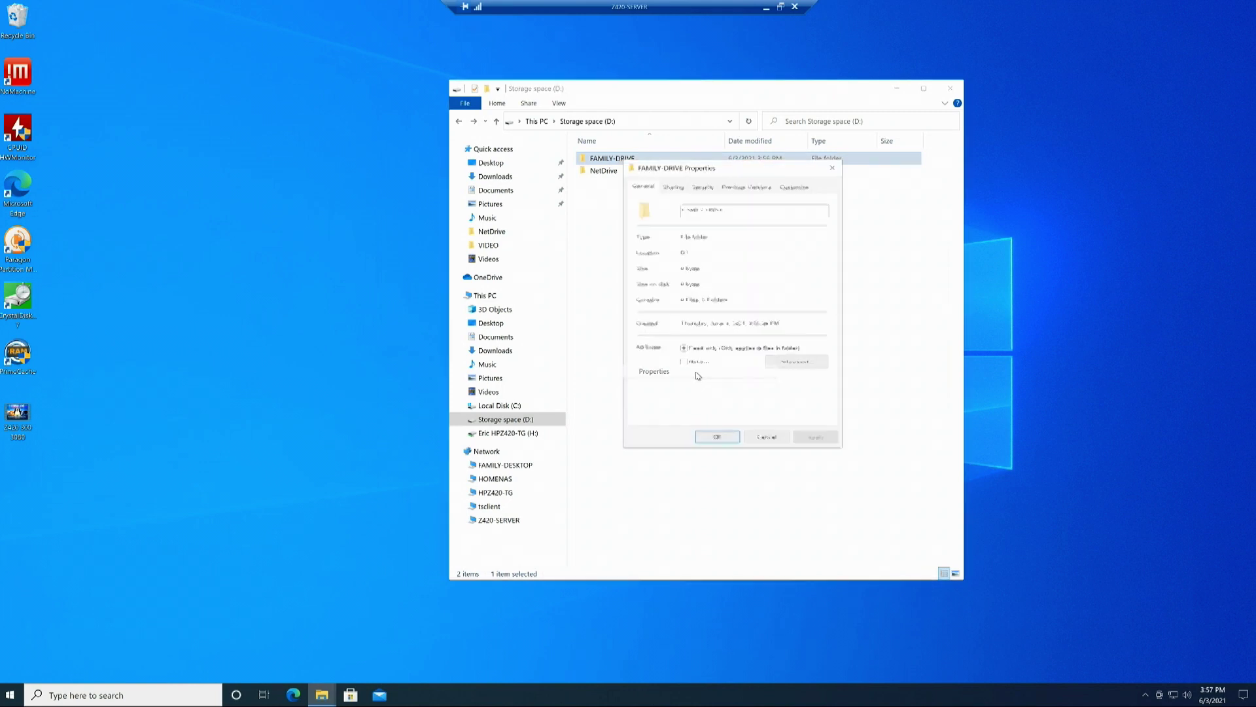
pyautogui.click(676, 190)
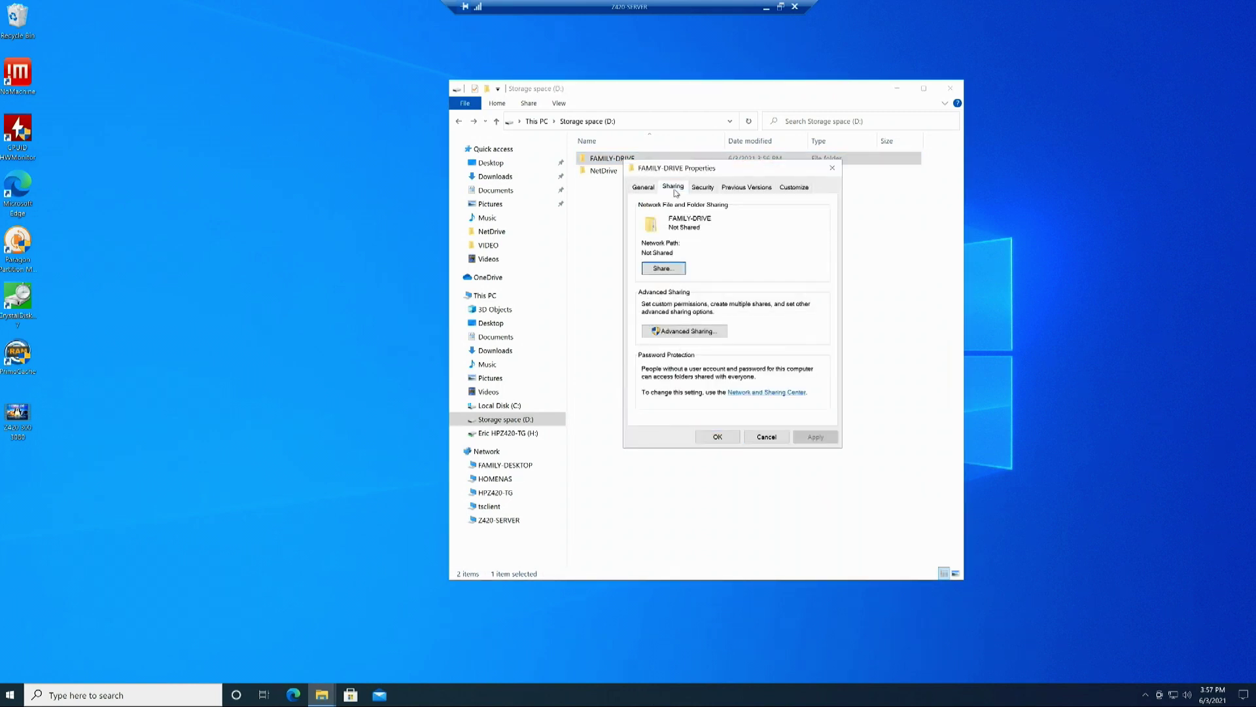
pyautogui.click(666, 269)
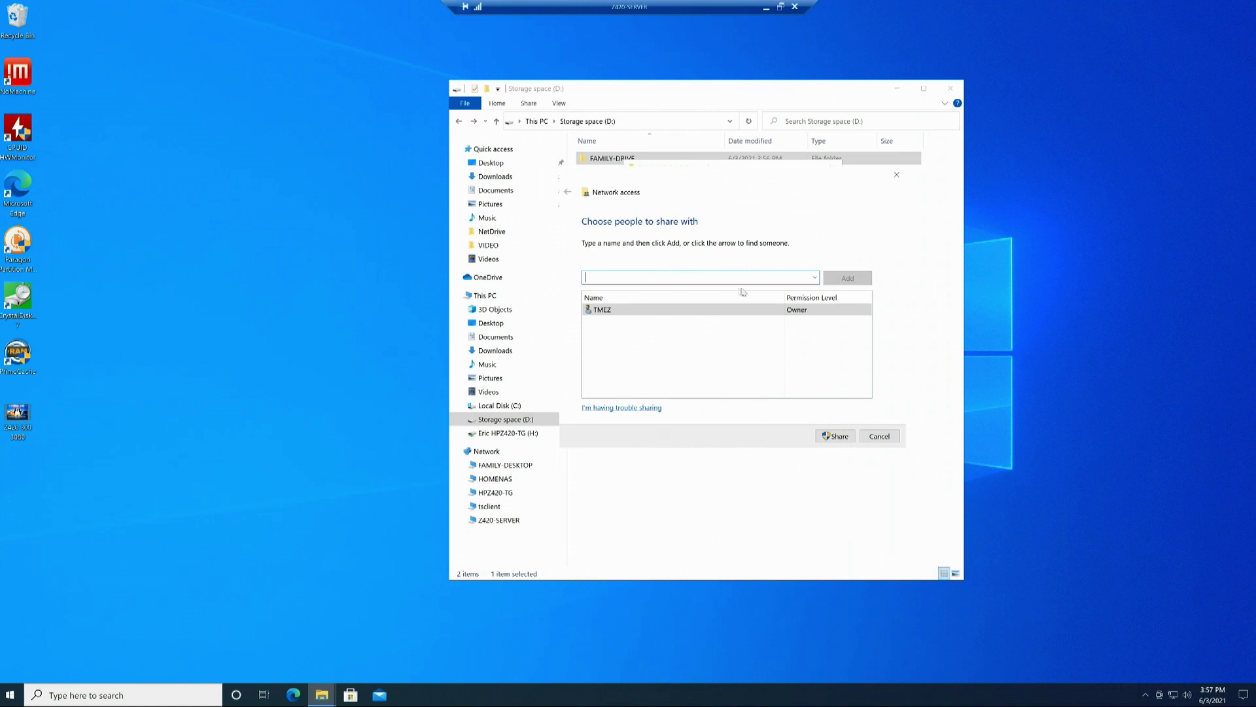
pyautogui.click(816, 279)
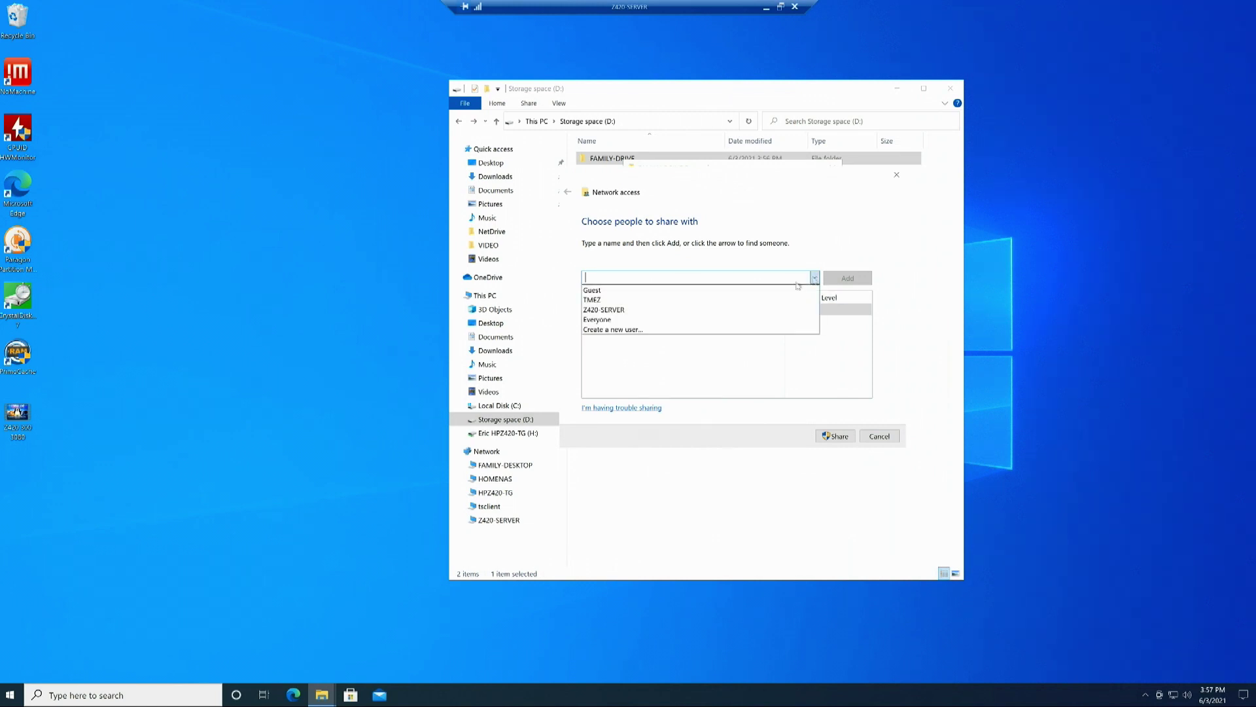
pyautogui.click(615, 320)
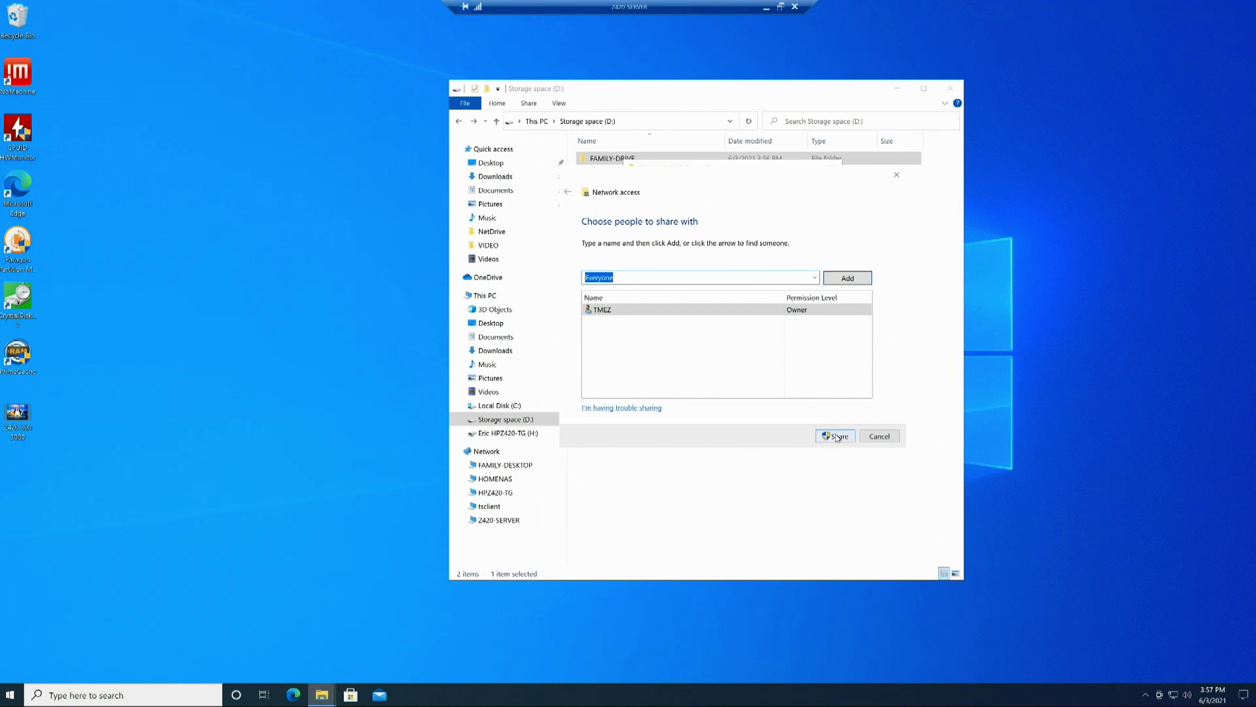
pyautogui.click(848, 279)
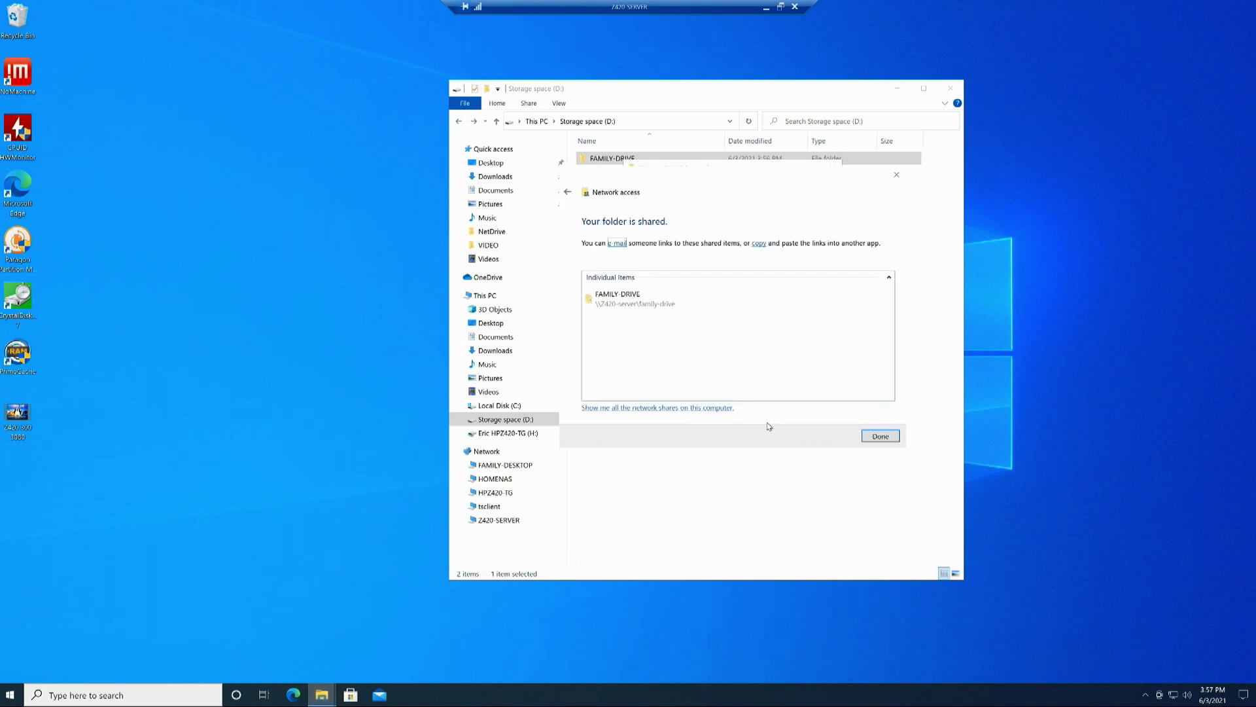
# Open the shared FAMILY-DRIVE network location from the sharing confirmation and go up to the Z420-server shares.
pyautogui.click(683, 303)
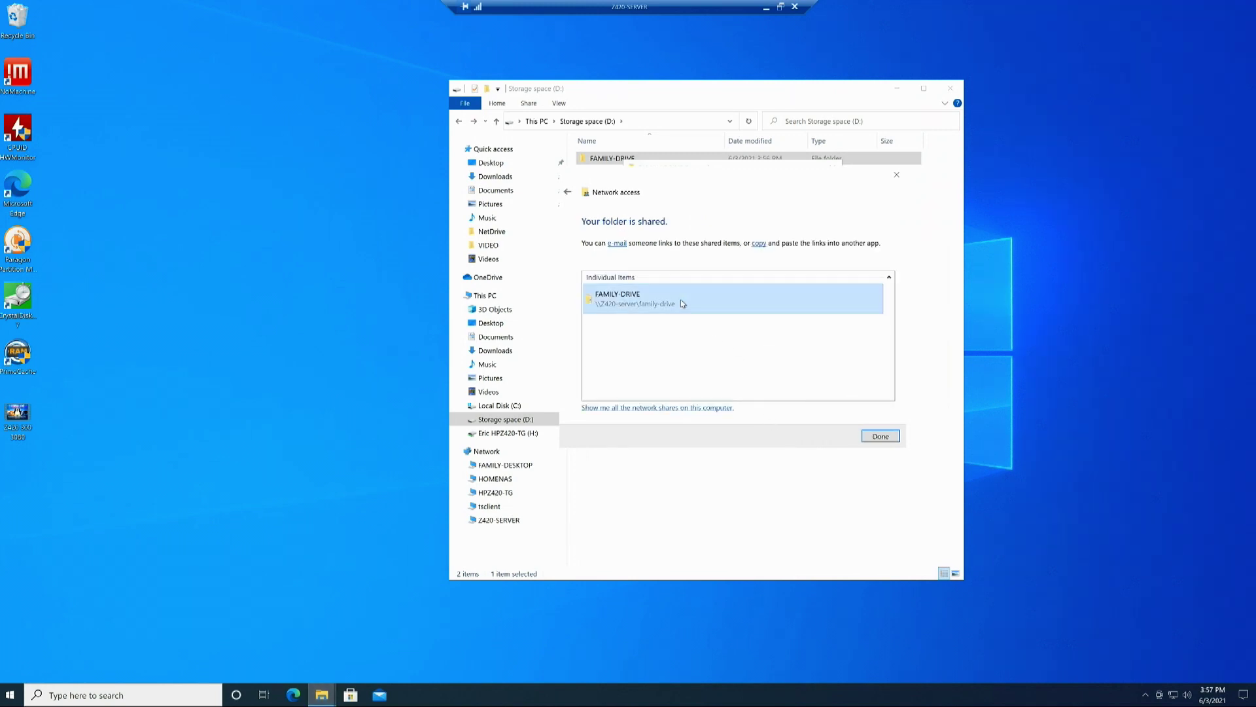
pyautogui.doubleClick(680, 301)
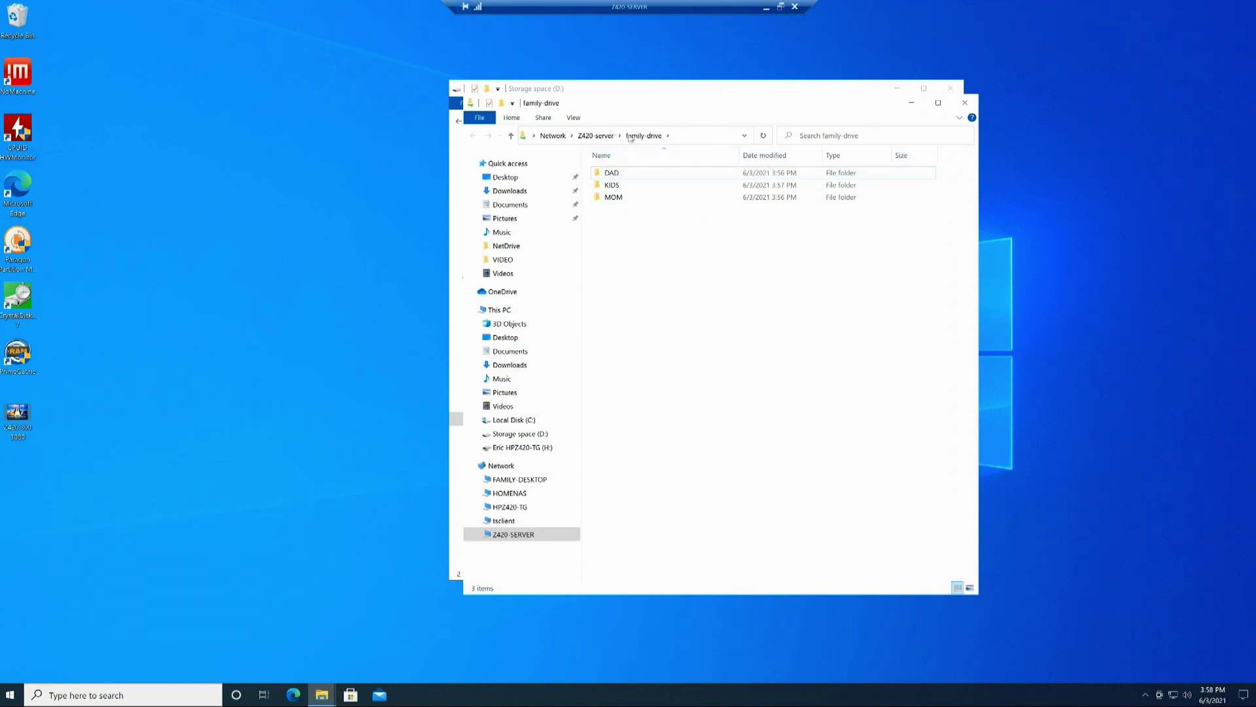
pyautogui.click(595, 136)
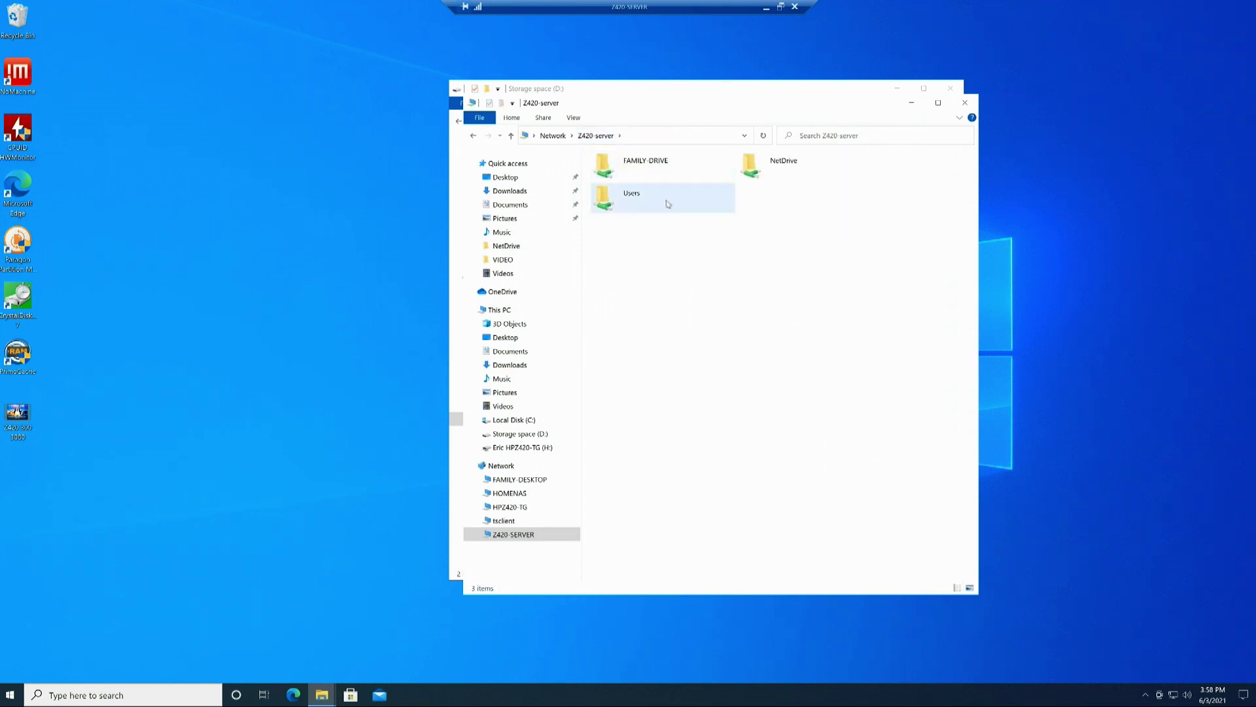
# Change Everyone's permission on the shared FAMILY-DRIVE folder to Read/Write in its sharing properties and share it again.
pyautogui.rightClick(628, 162)
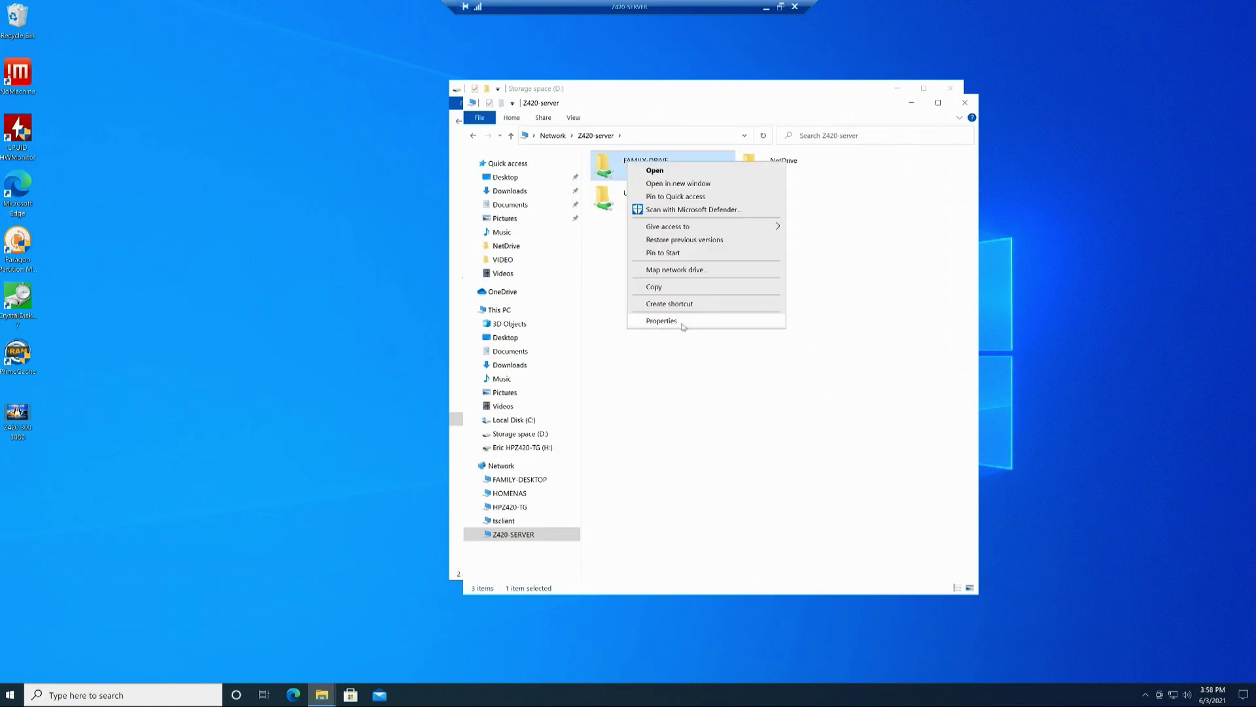
pyautogui.click(661, 321)
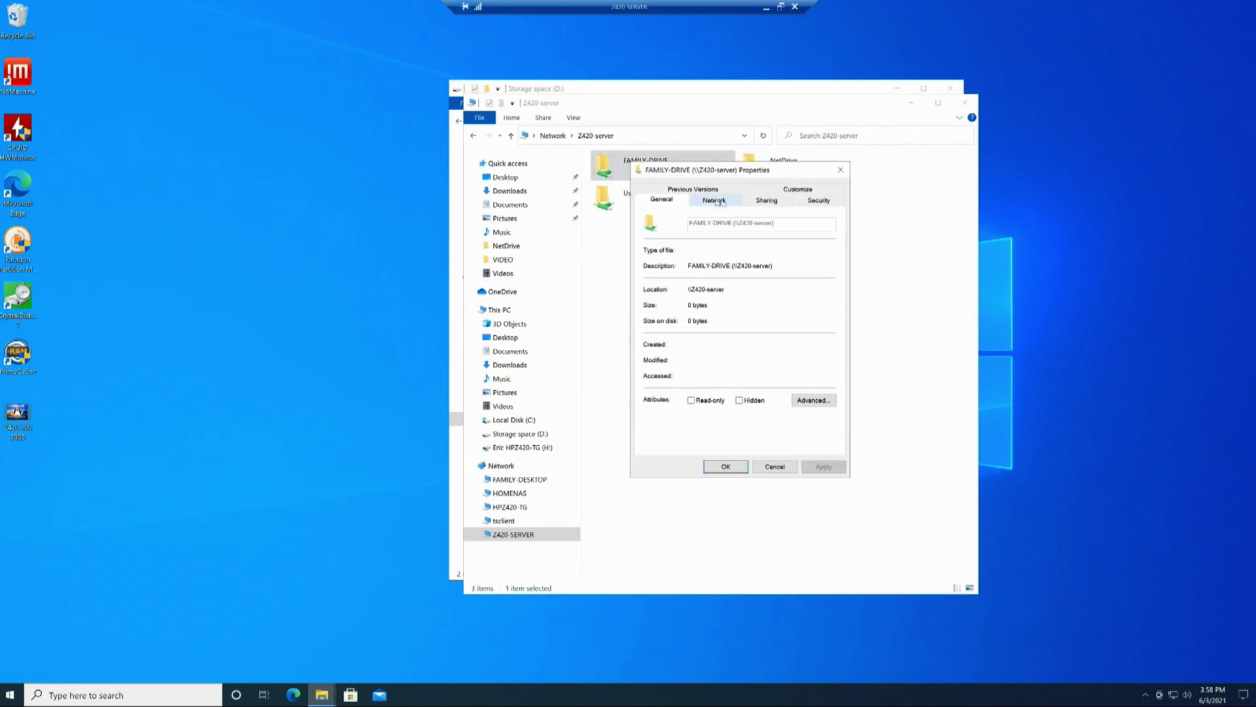
pyautogui.click(759, 203)
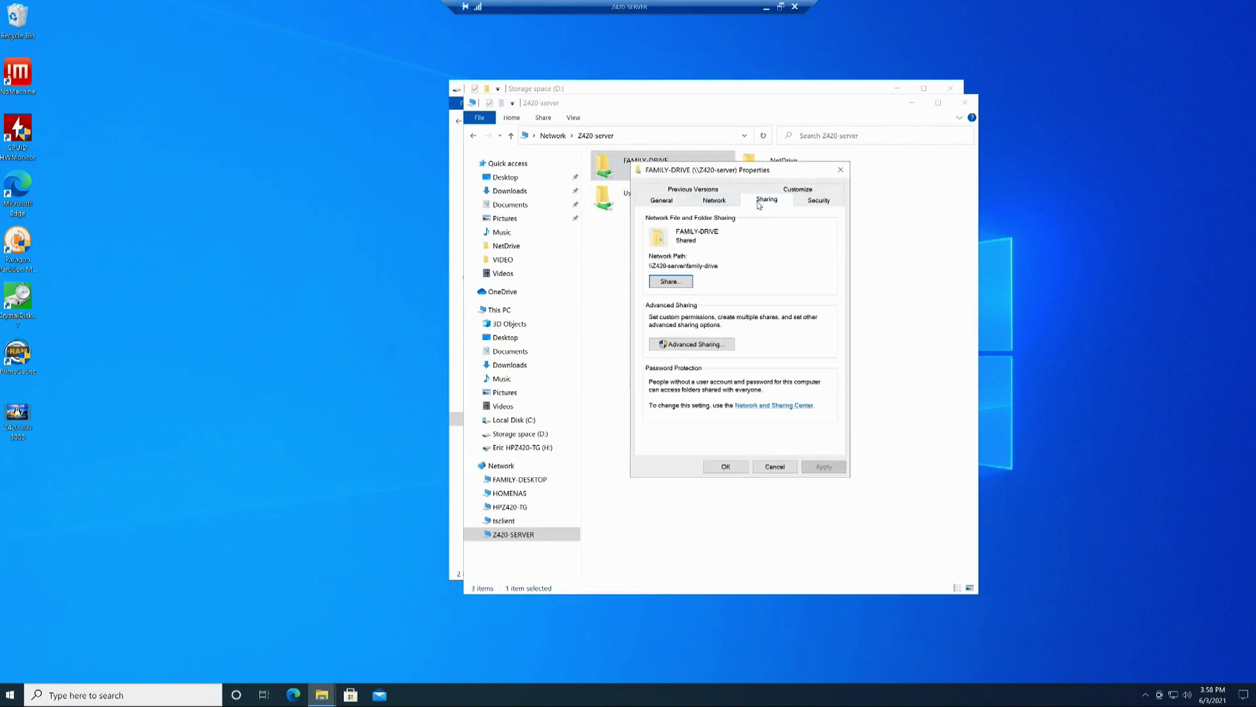
pyautogui.click(670, 281)
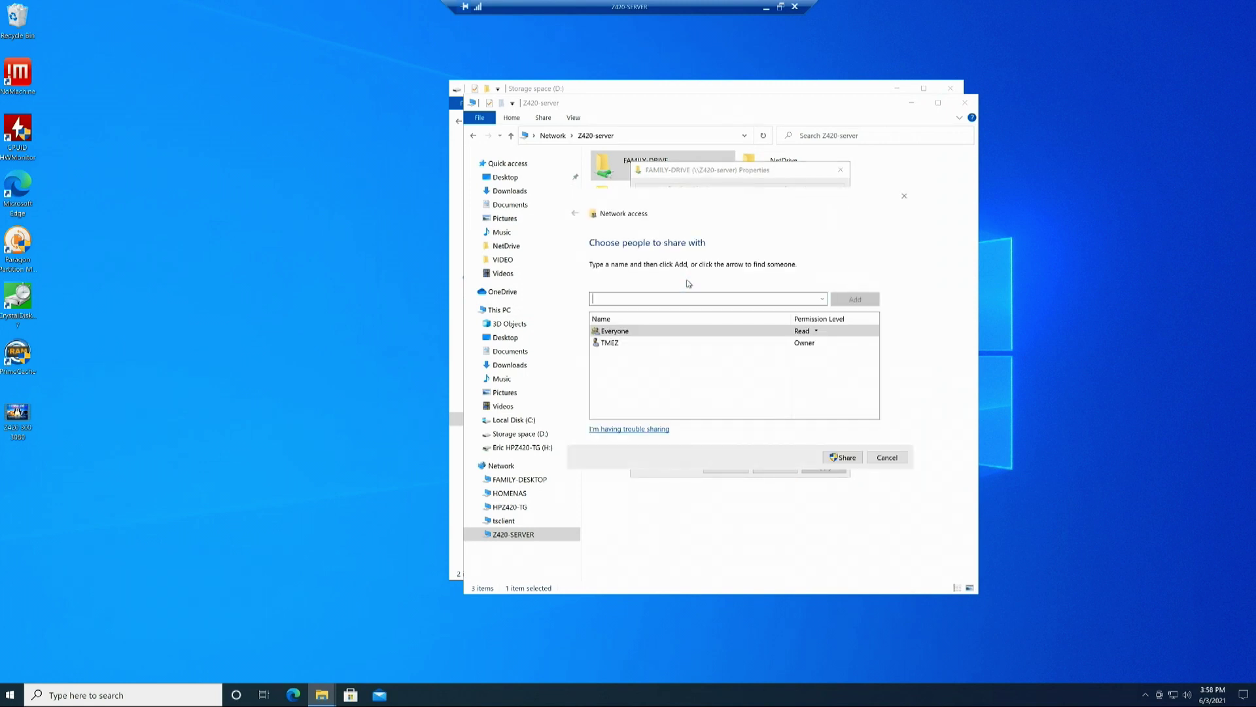
pyautogui.click(818, 332)
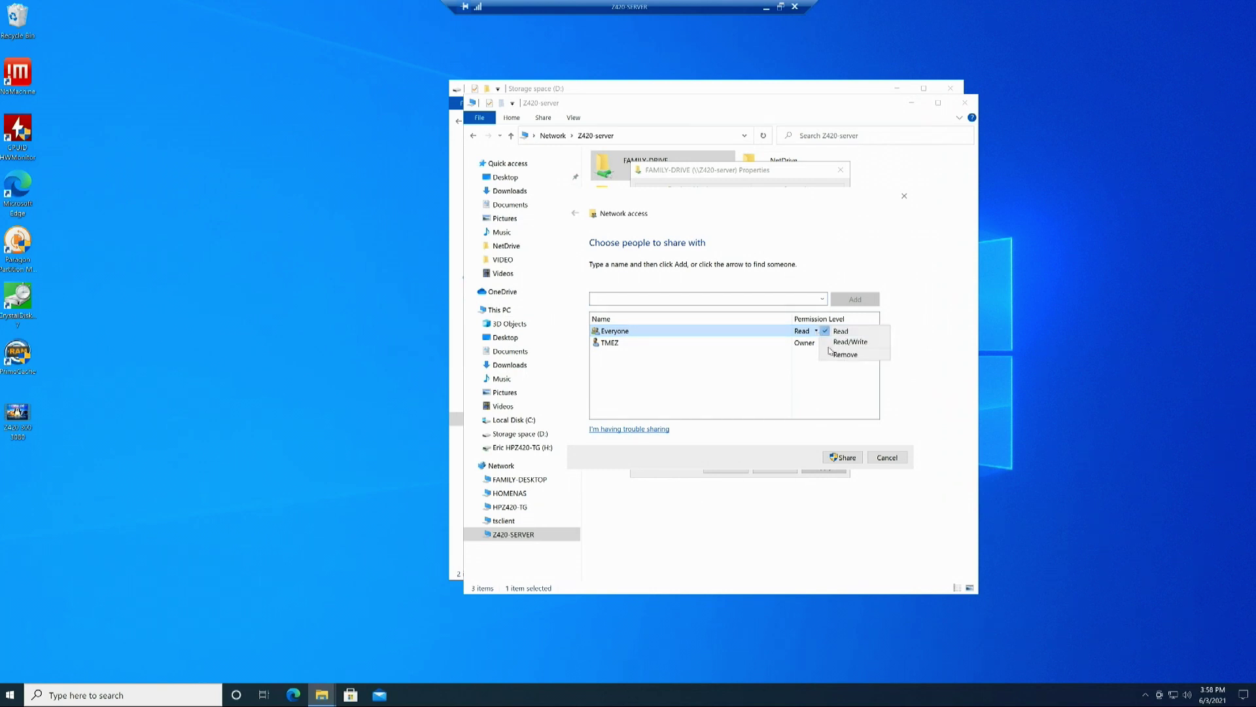
pyautogui.click(834, 343)
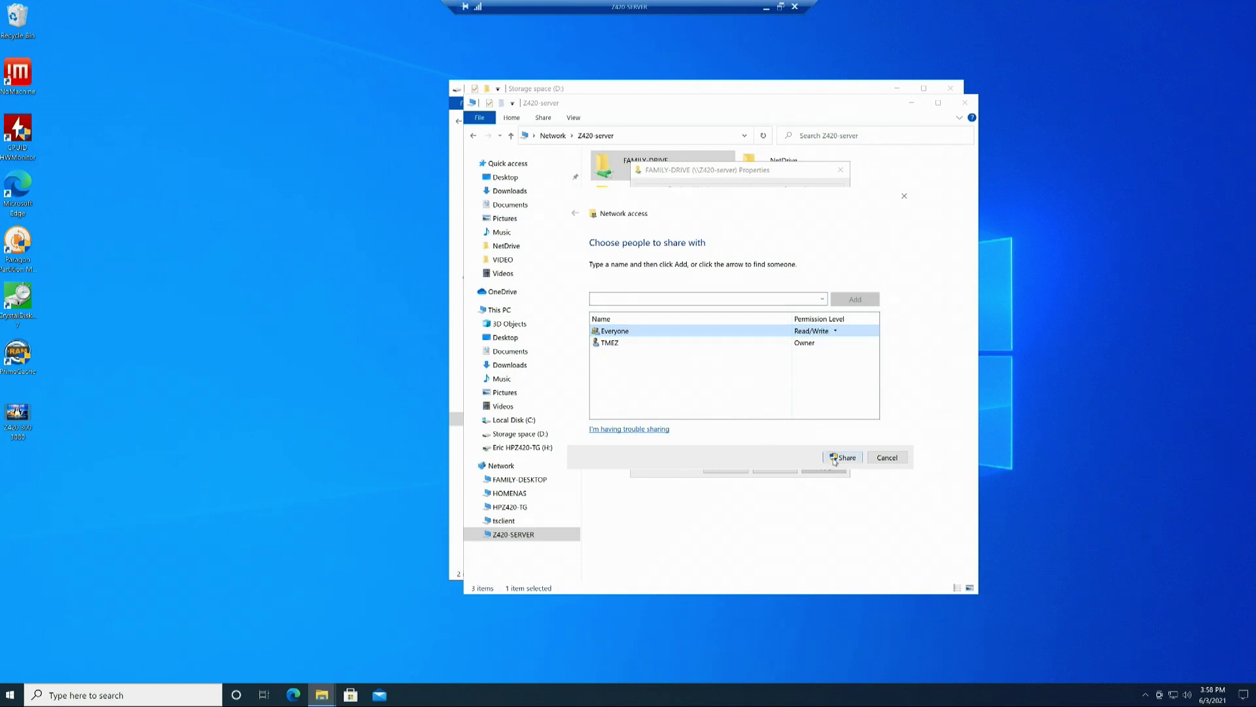
pyautogui.click(834, 461)
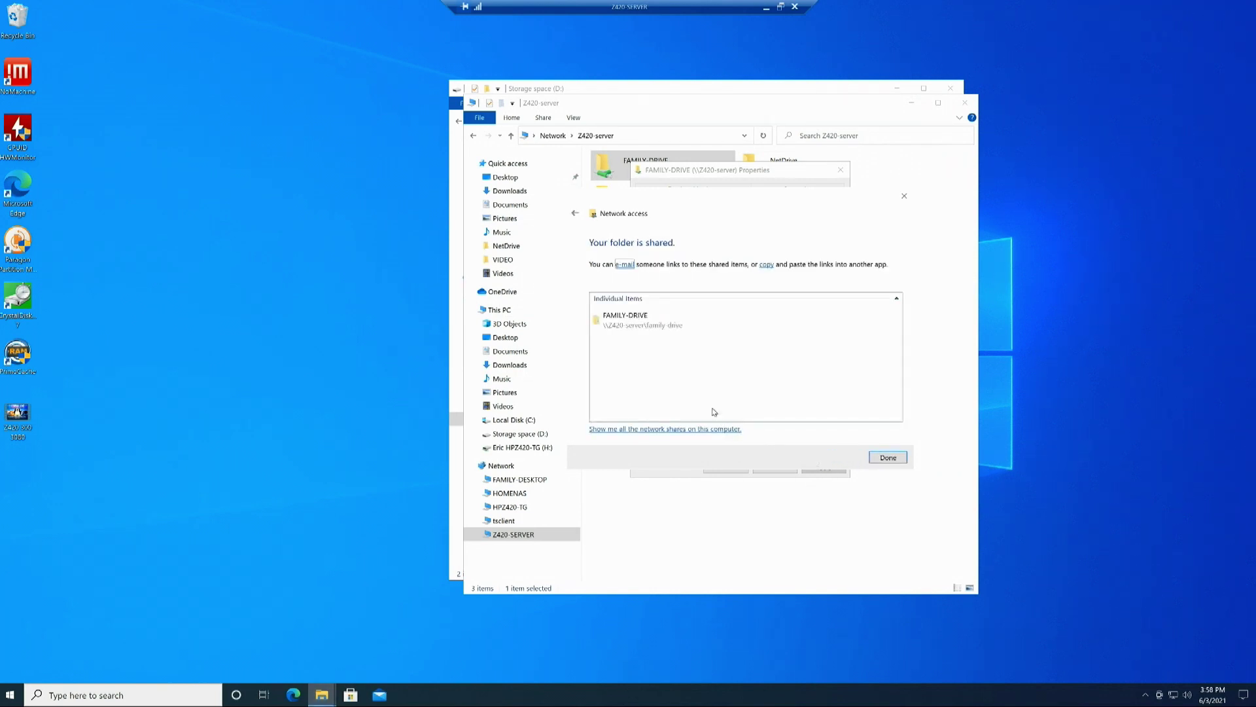
pyautogui.click(875, 455)
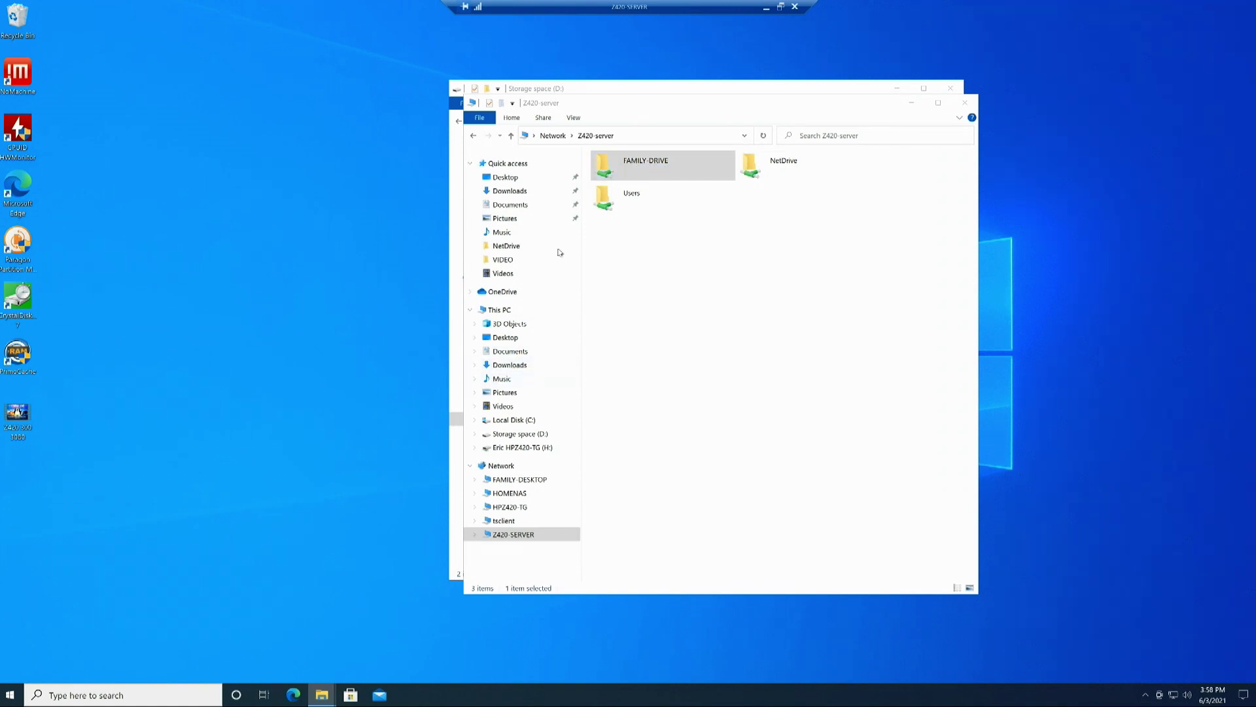
# Minimize the remote Z420-SERVER session and open the server's family-drive share in File Explorer on the local computer.
pyautogui.click(765, 8)
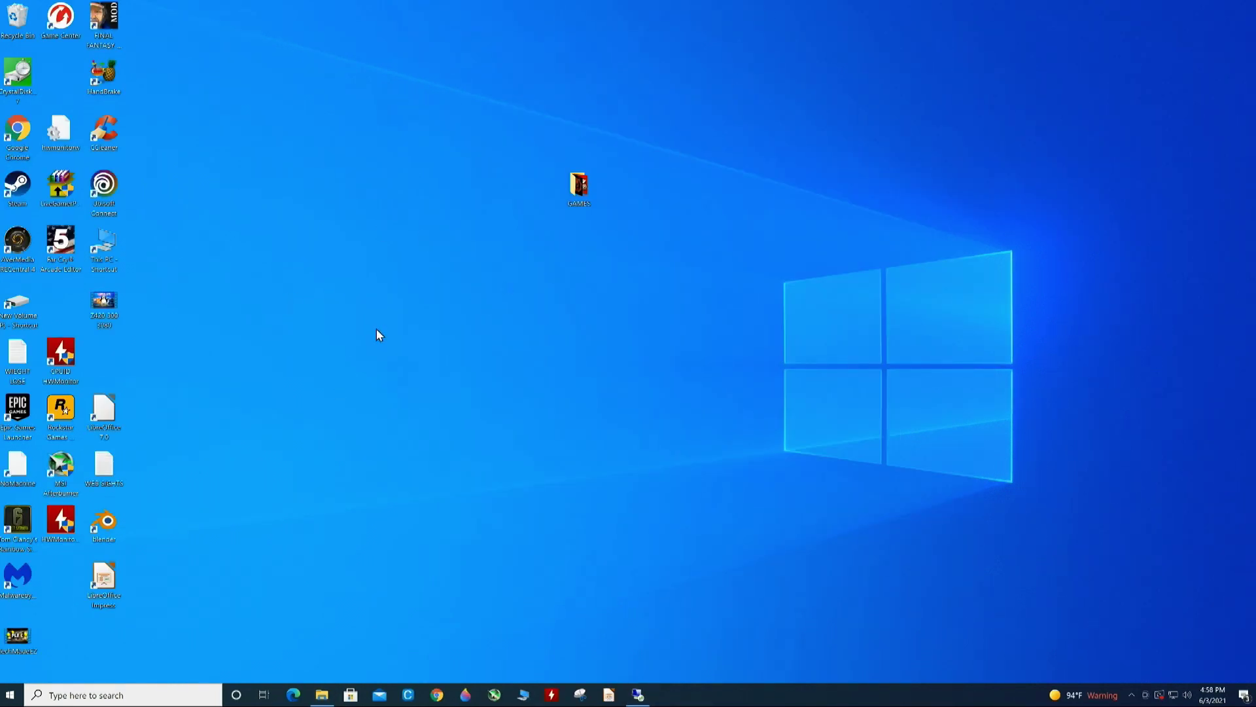
pyautogui.click(321, 698)
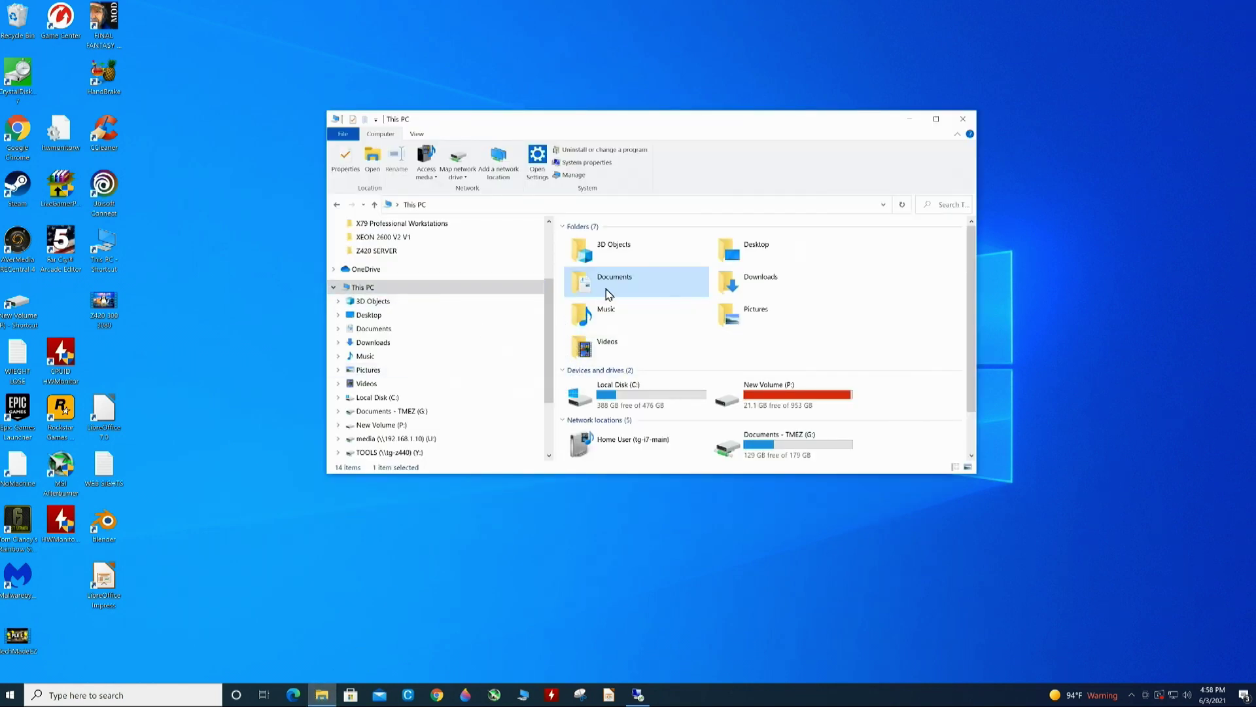
pyautogui.moveTo(551, 313); pyautogui.dragTo(541, 416)
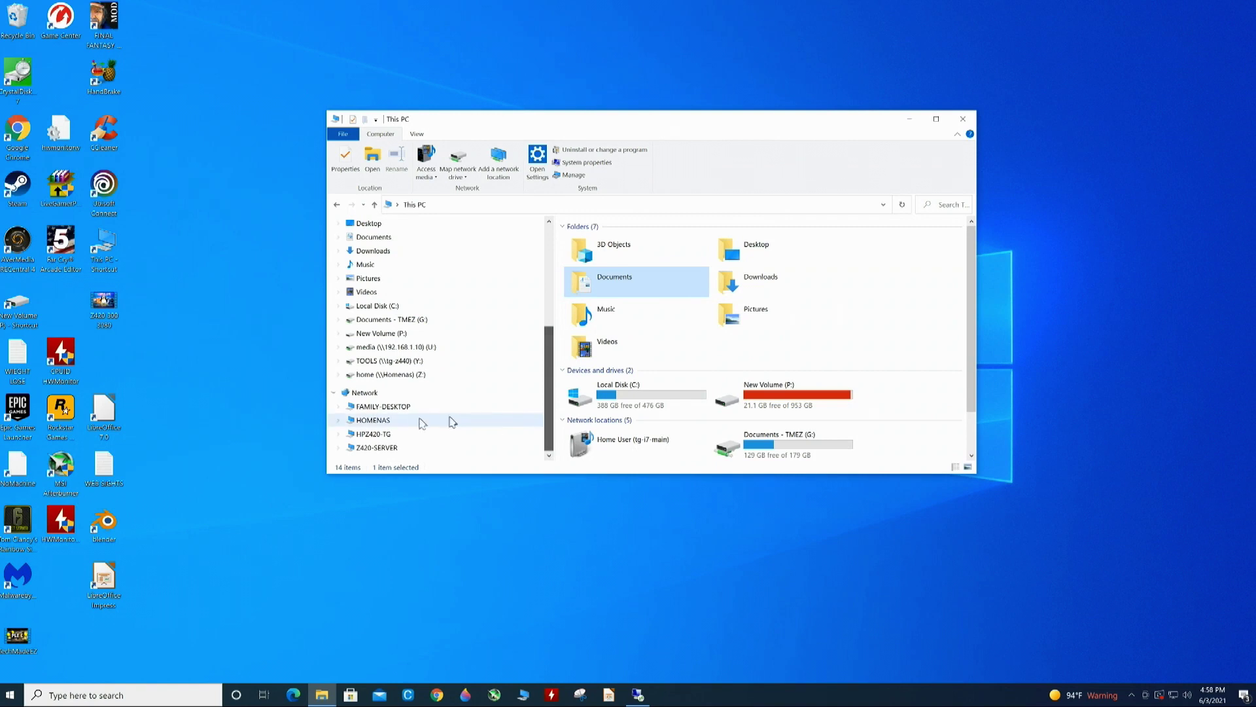
pyautogui.click(370, 449)
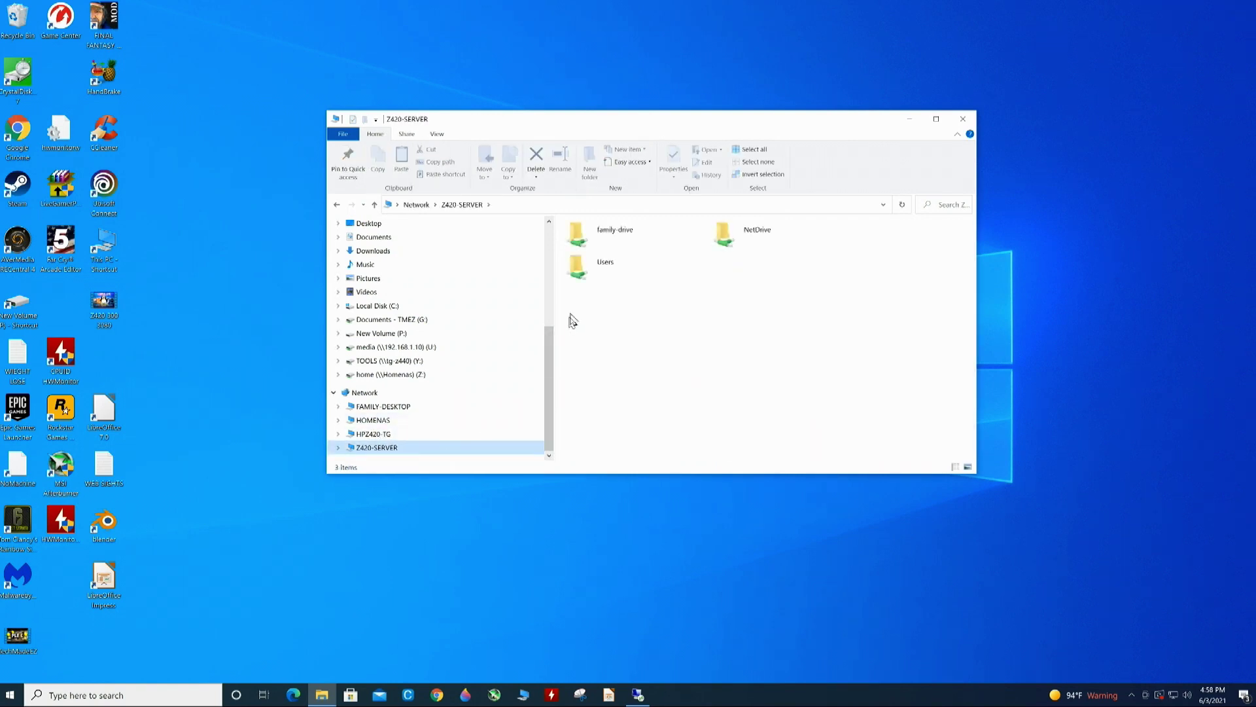
pyautogui.doubleClick(625, 243)
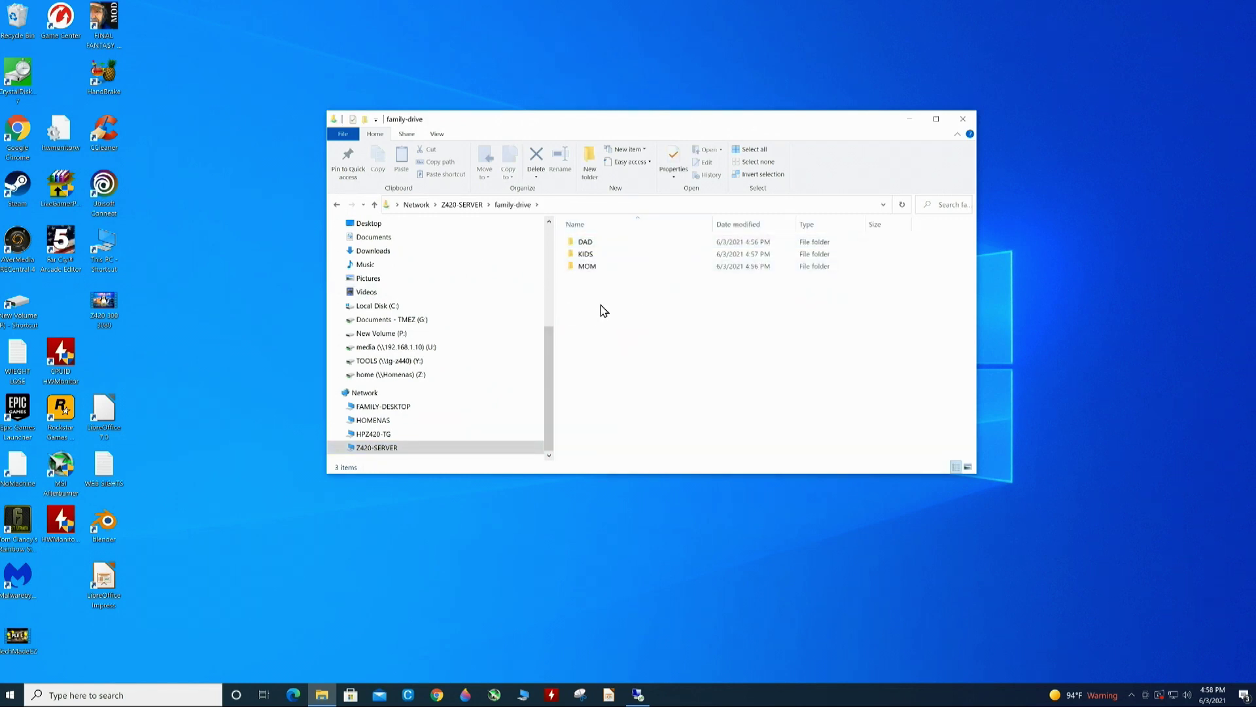
# Copy the network path of the open family-drive share.
pyautogui.click(560, 204)
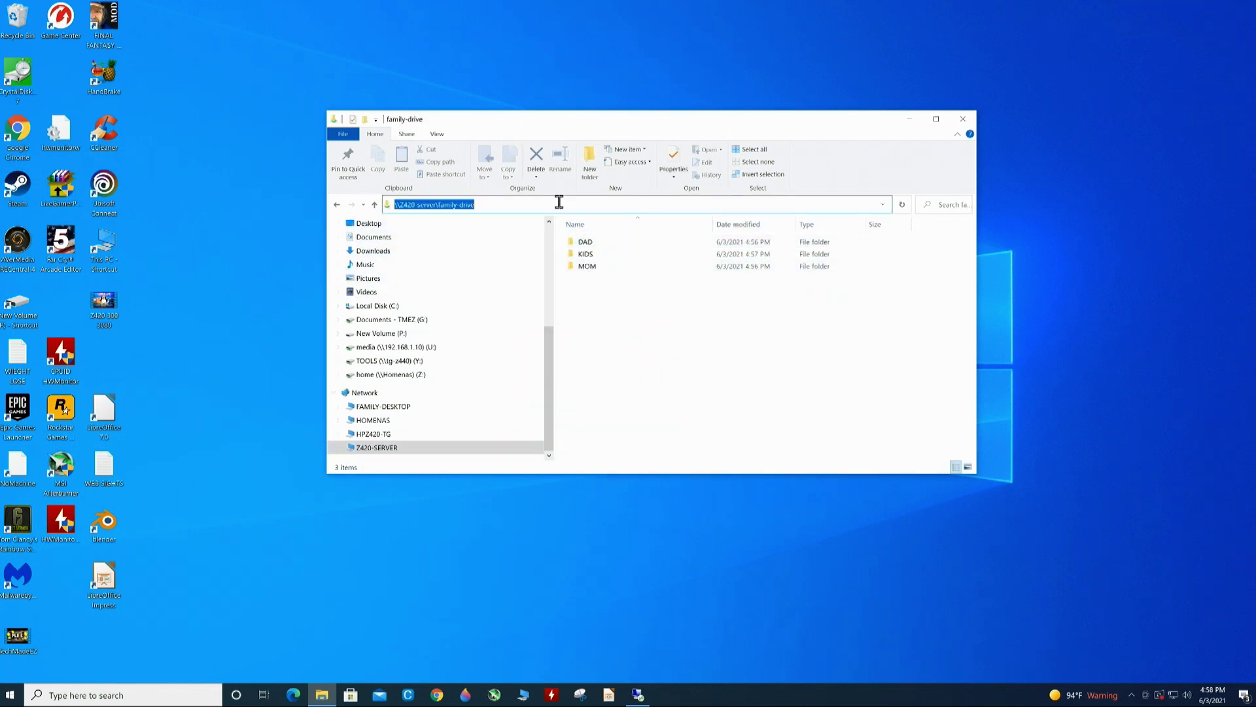
pyautogui.rightClick(461, 207)
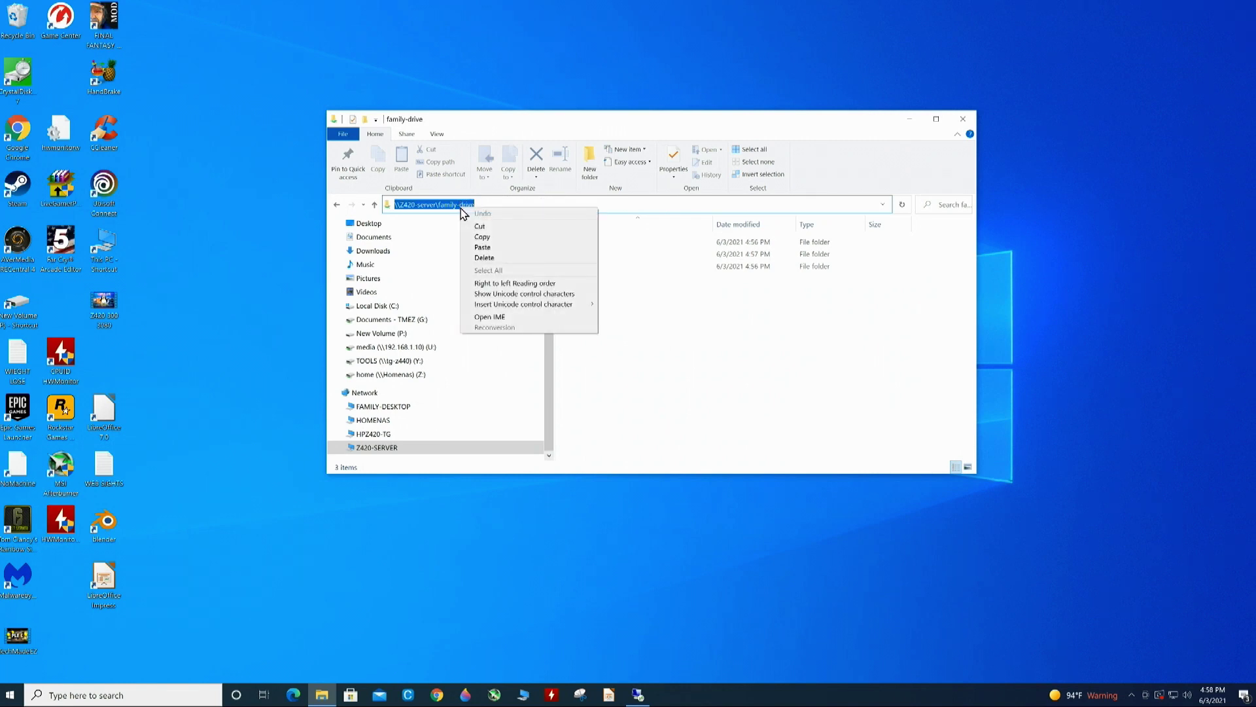
pyautogui.click(482, 238)
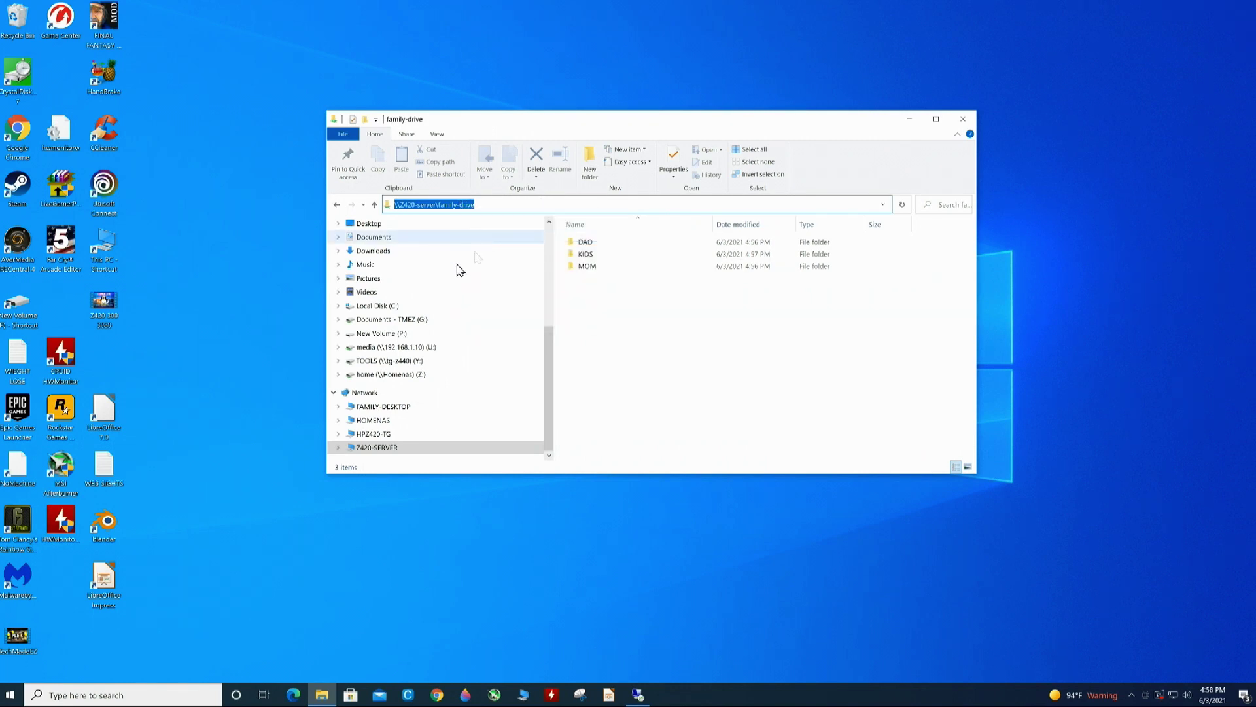
# Start mapping a network drive on This PC with the folder \\Z420-server\family-drive and the drive letter F:.
pyautogui.scroll(2, 402, 301)
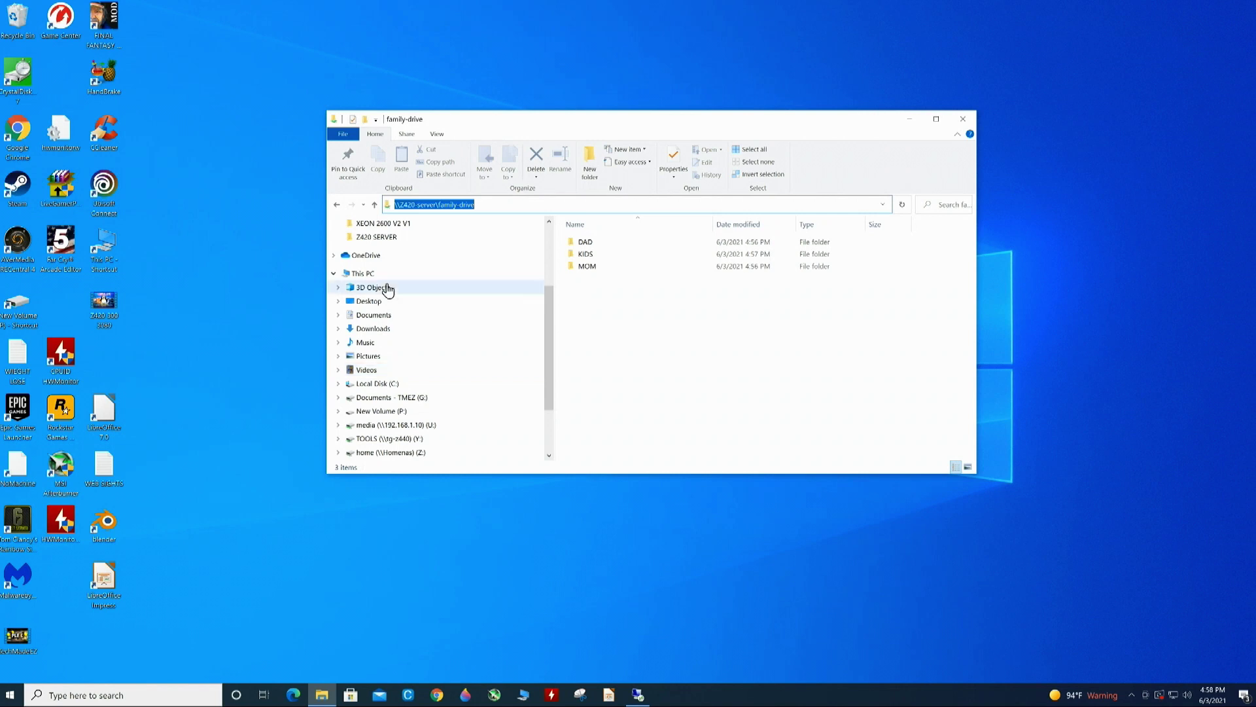
pyautogui.click(385, 277)
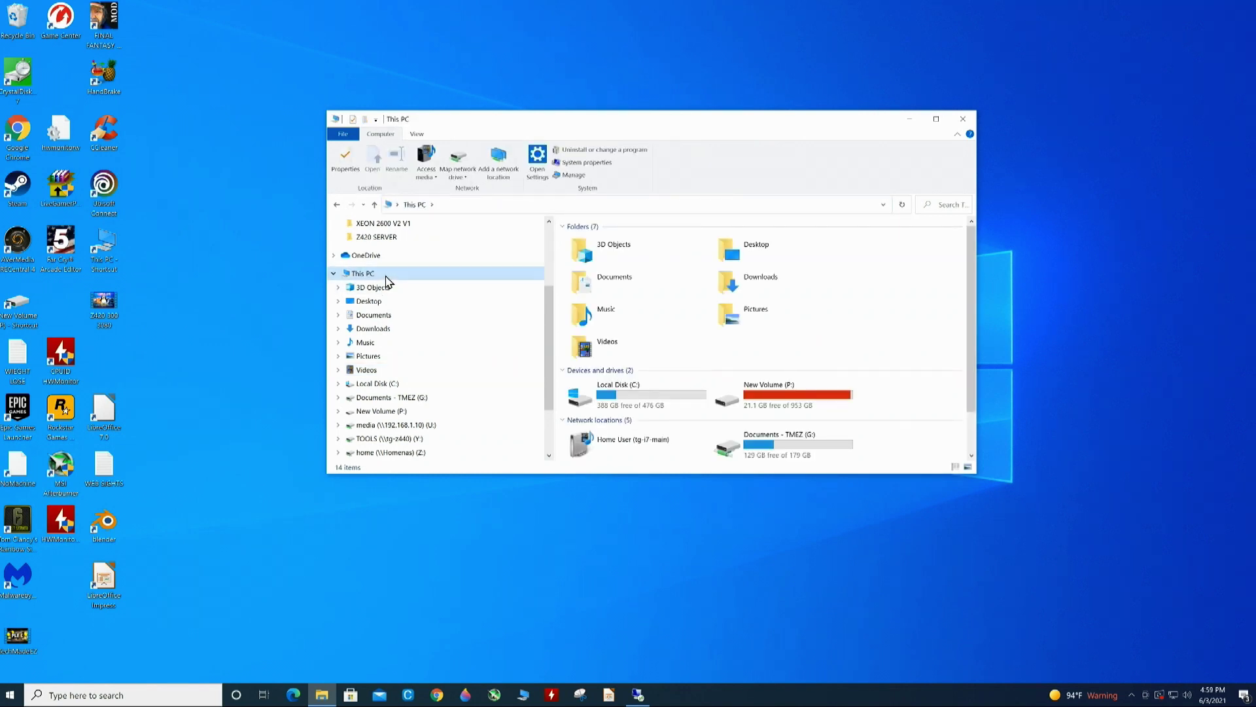
pyautogui.rightClick(387, 280)
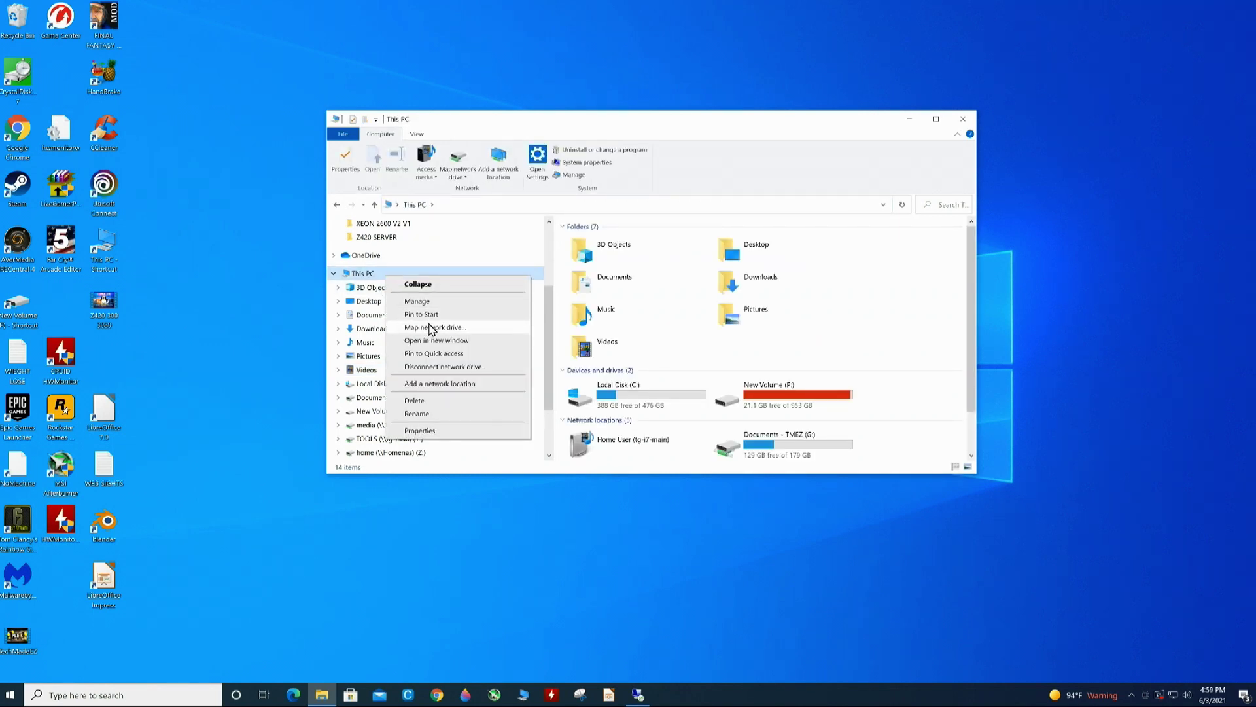
pyautogui.click(431, 327)
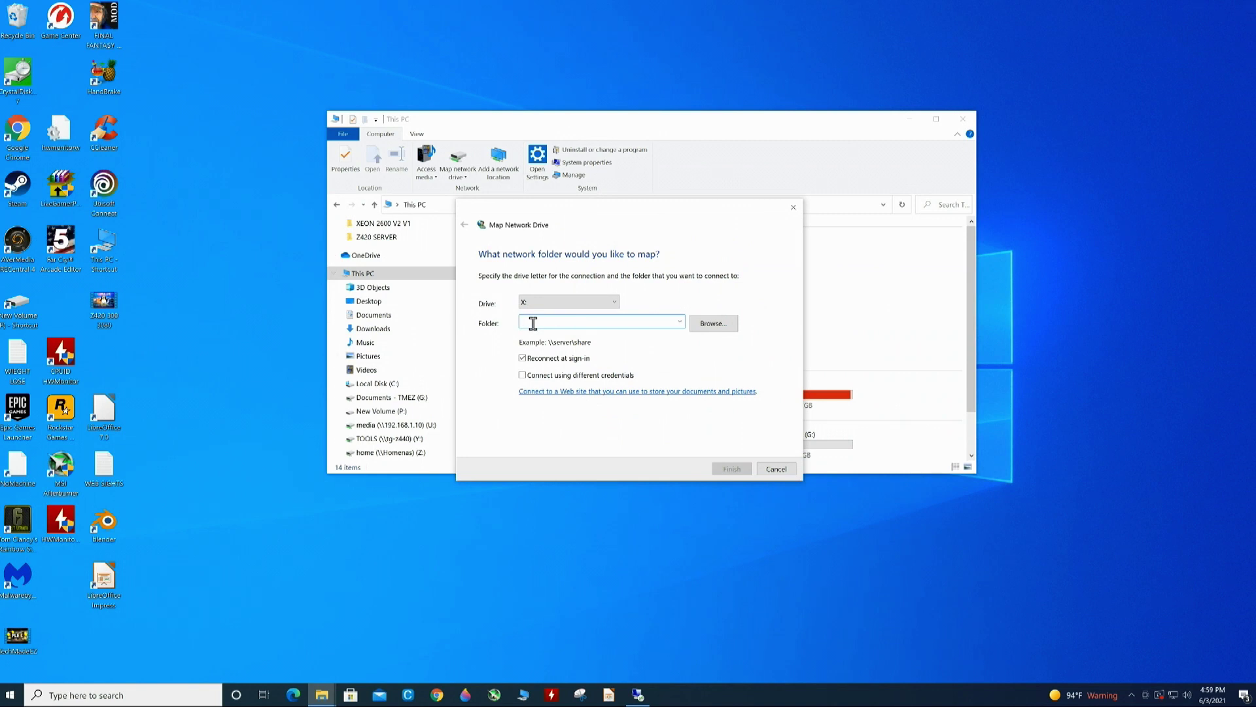
pyautogui.hotkey('ctrl', 'v')
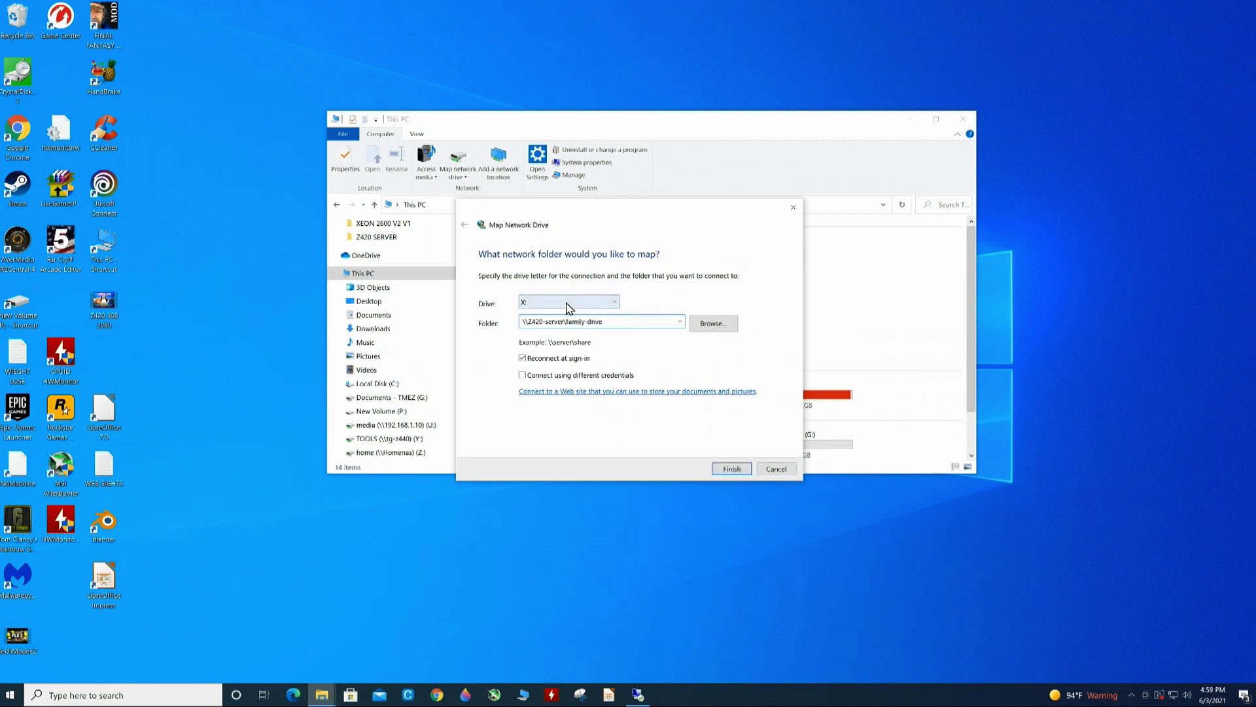
pyautogui.click(567, 303)
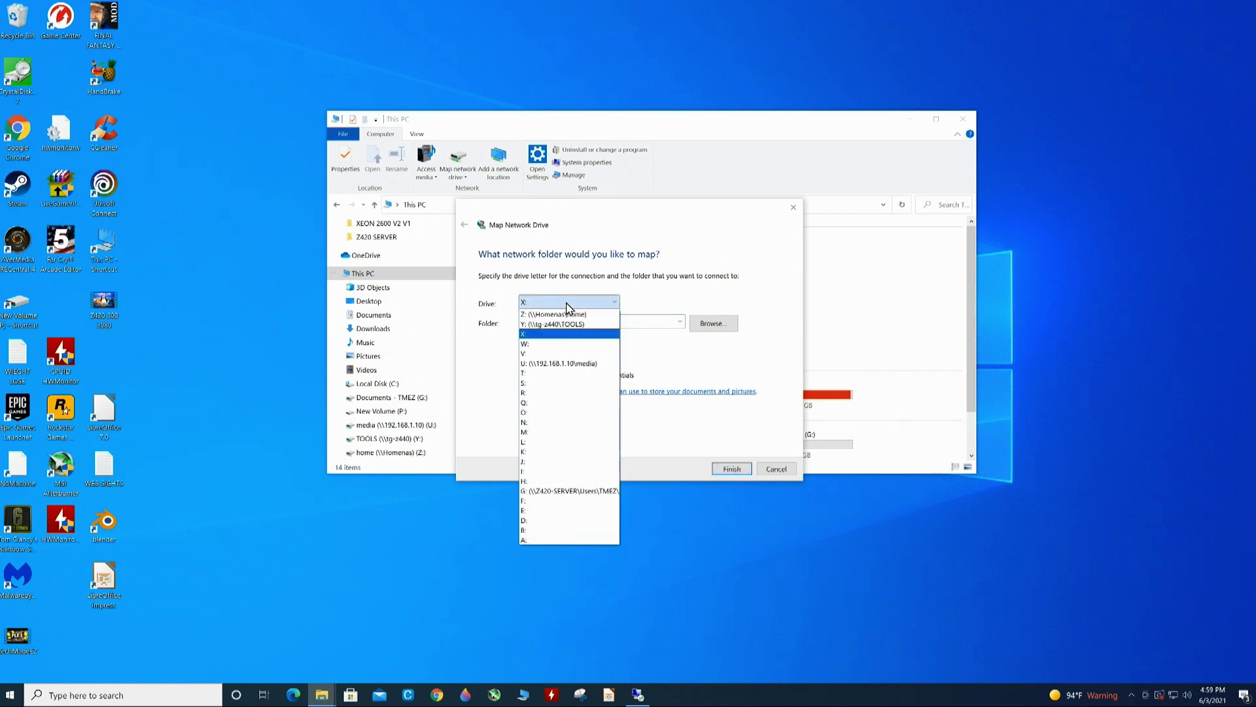
pyautogui.click(542, 503)
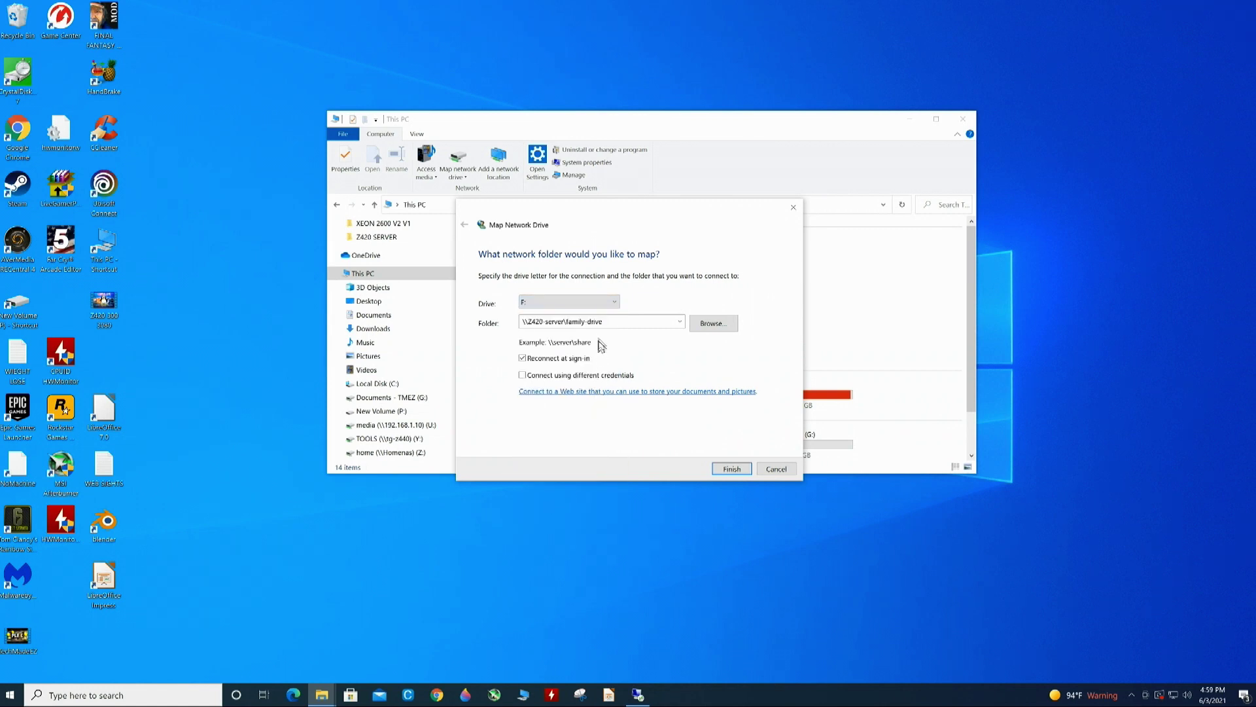
pyautogui.click(588, 304)
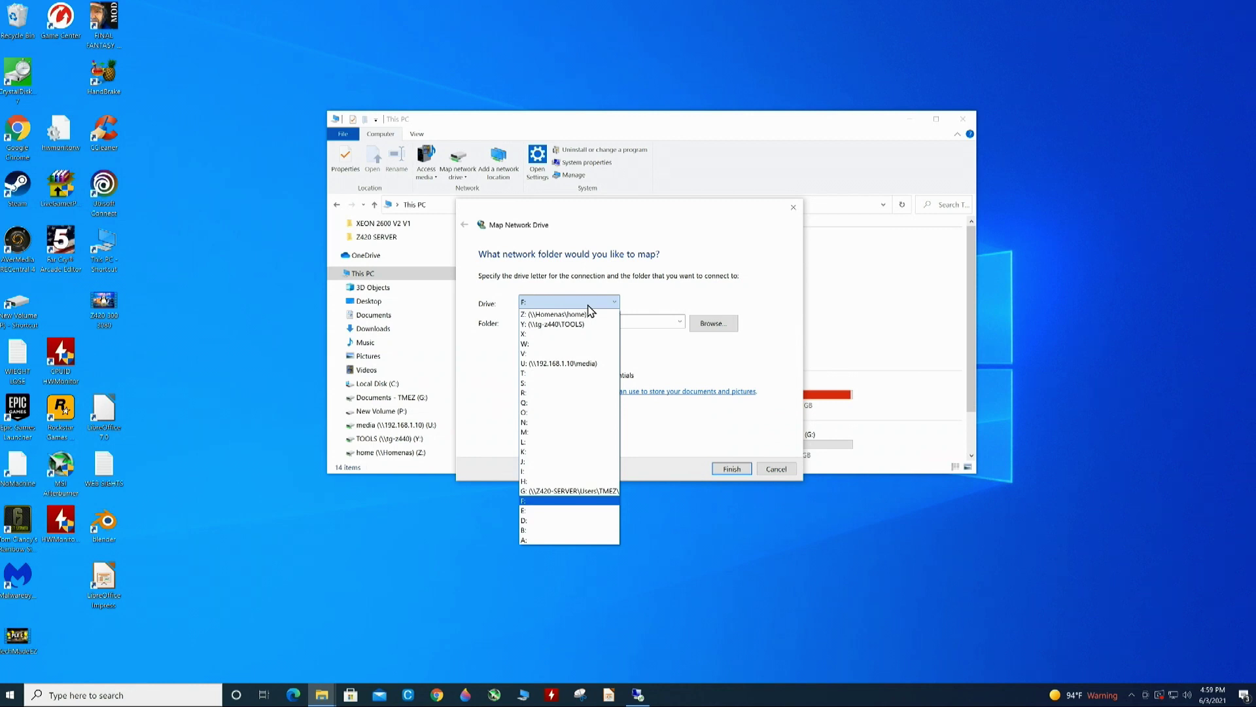
pyautogui.click(548, 502)
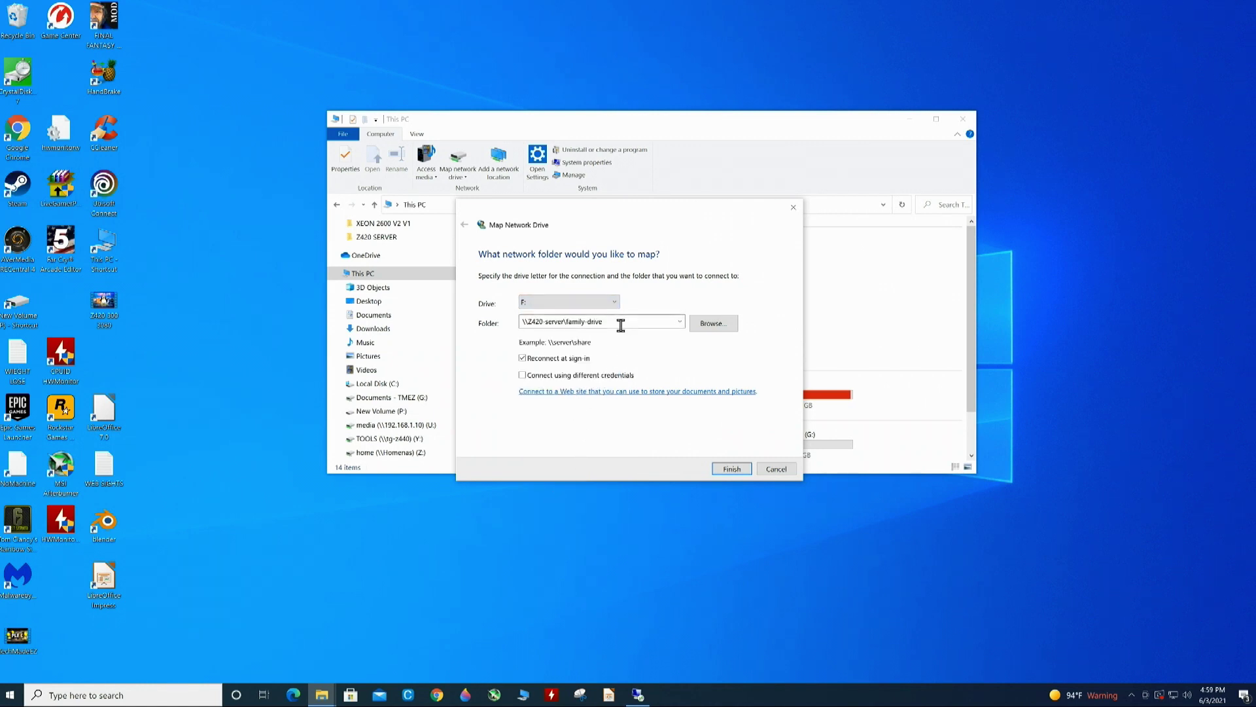
# Browse to FAMILY-DRIVE under Z420-server as the folder to map and finish mapping the drive.
pyautogui.click(718, 323)
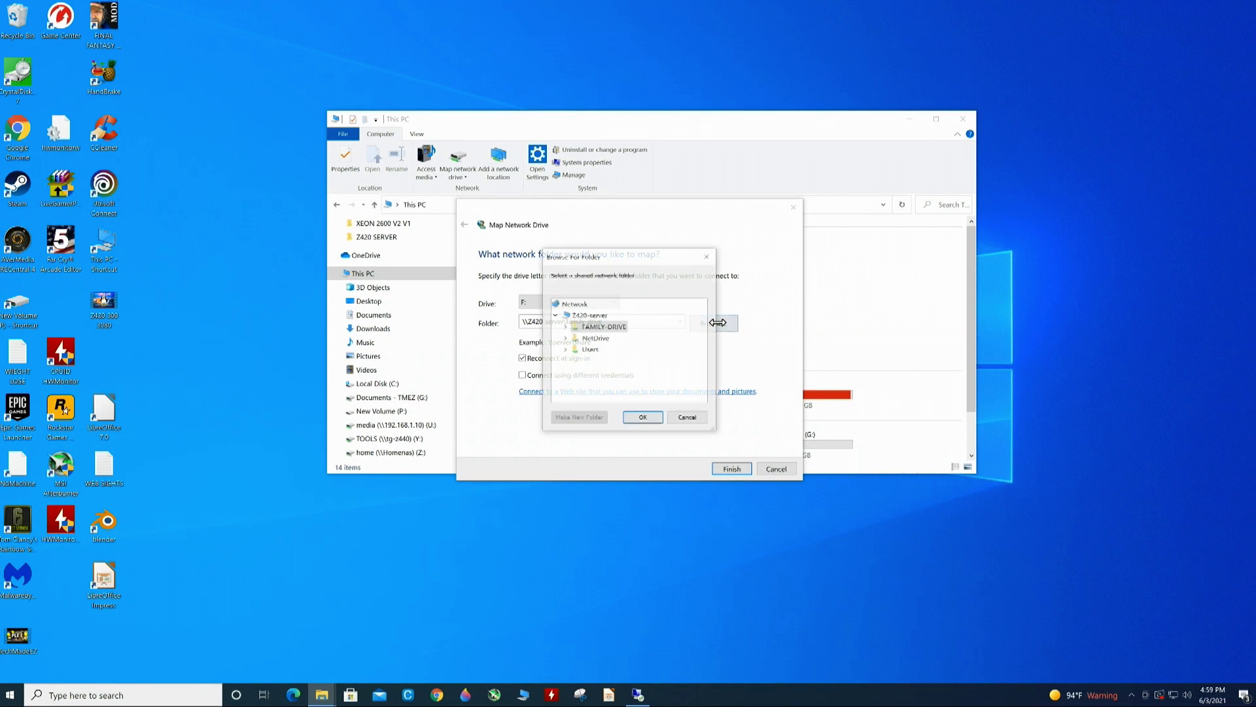
pyautogui.click(641, 419)
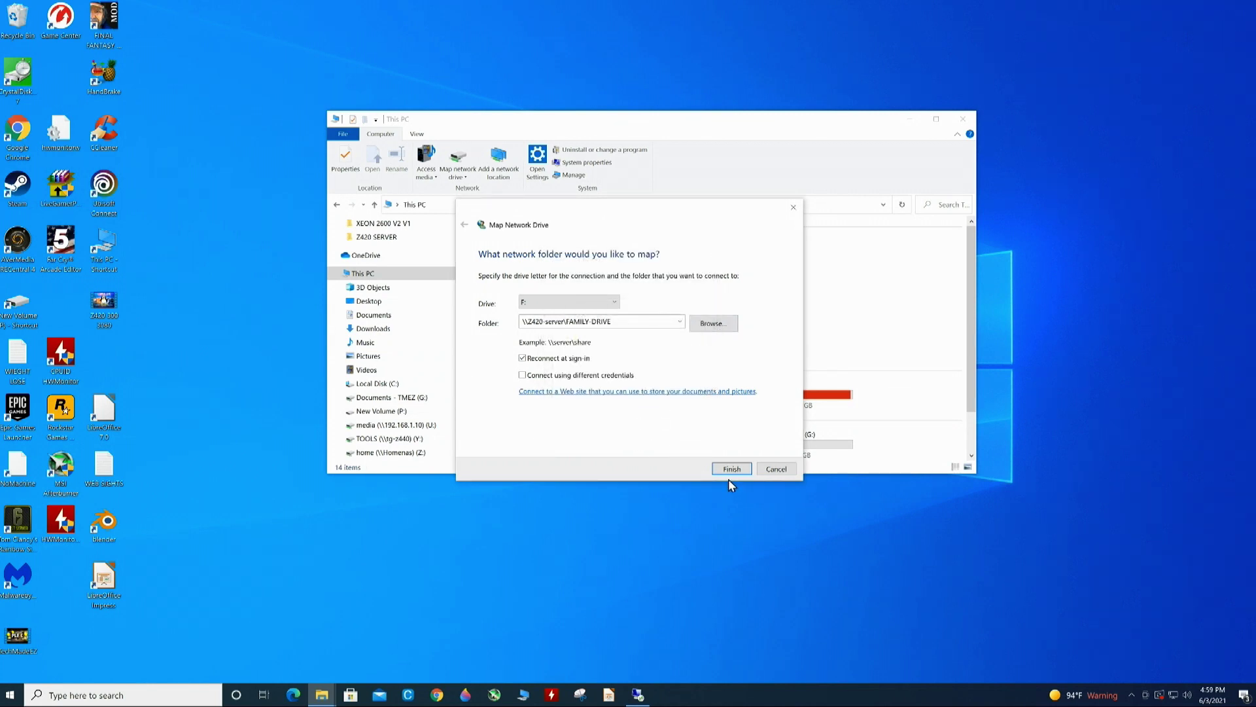
pyautogui.click(718, 323)
pyautogui.click(731, 469)
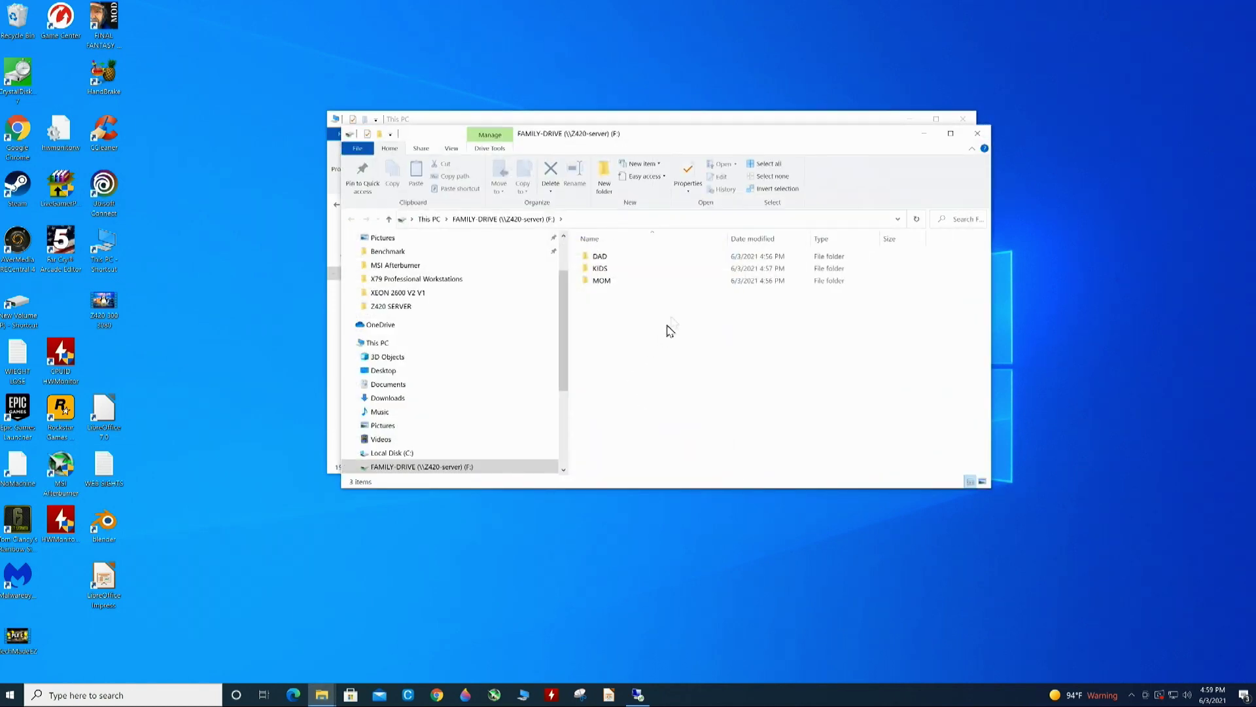
pyautogui.moveTo(665, 125); pyautogui.dragTo(543, 128)
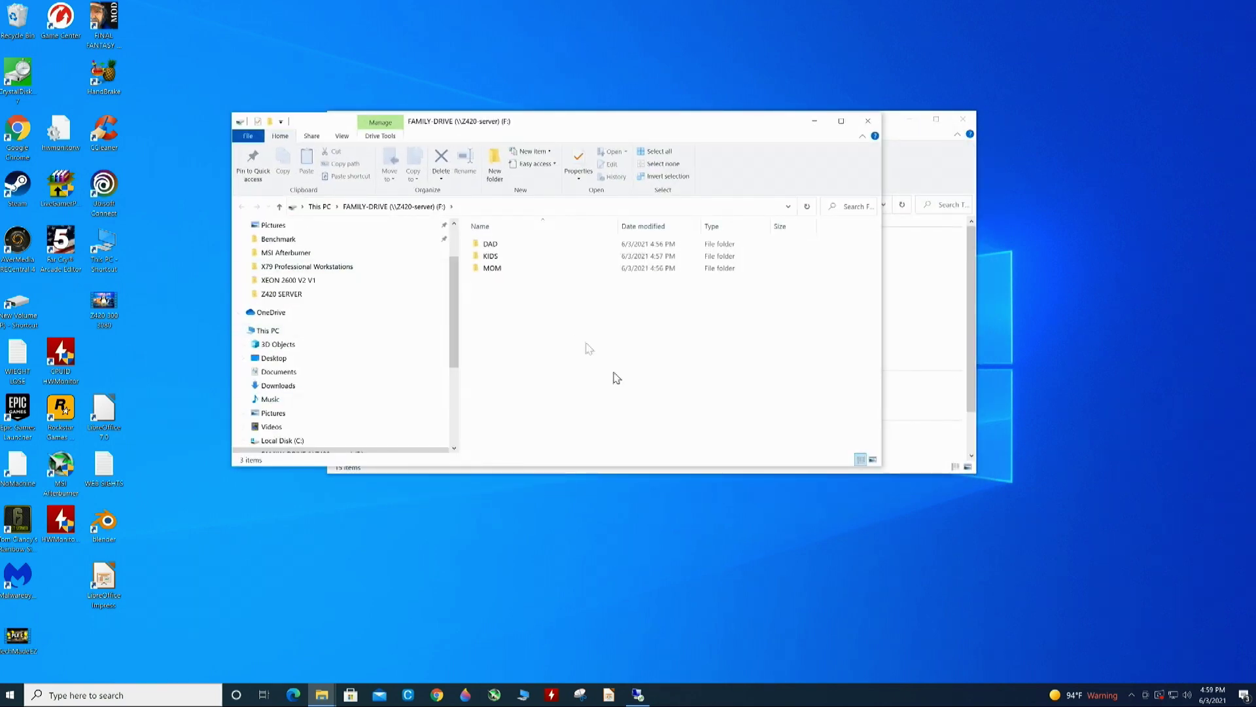
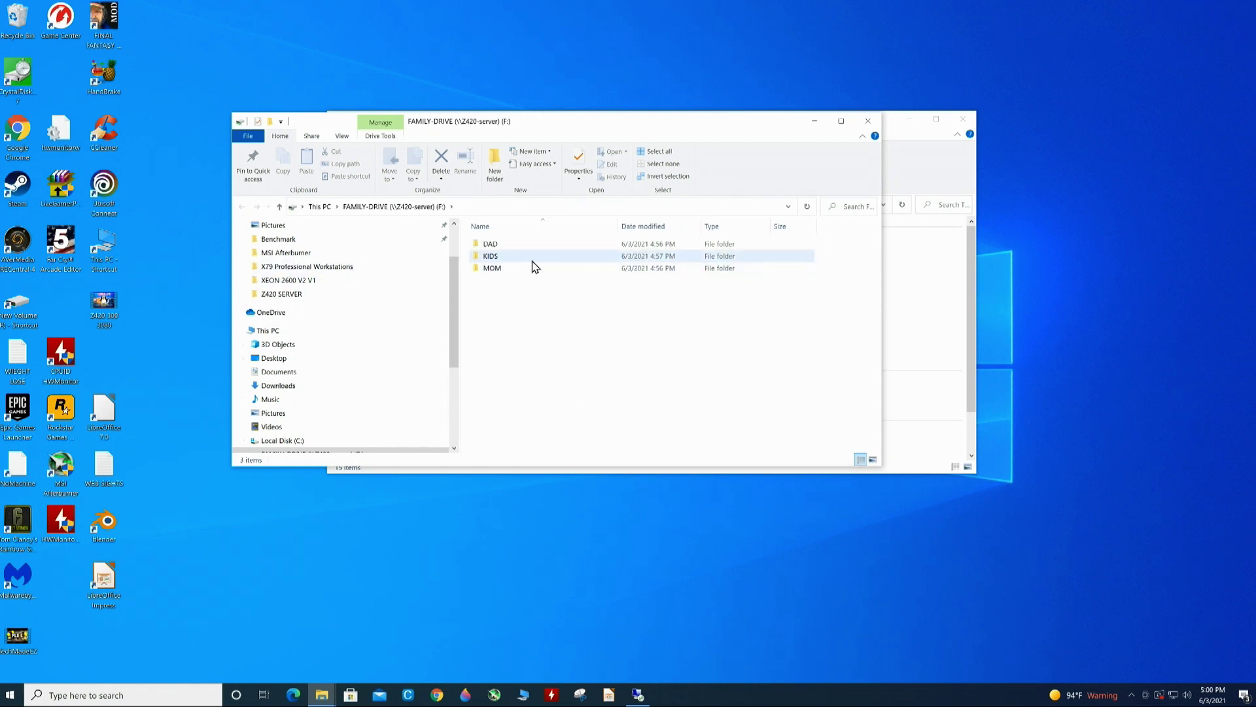
# Create a folder named DOCS inside DAD on the mapped FAMILY-DRIVE (F:) and return to the drive's root.
pyautogui.doubleClick(513, 246)
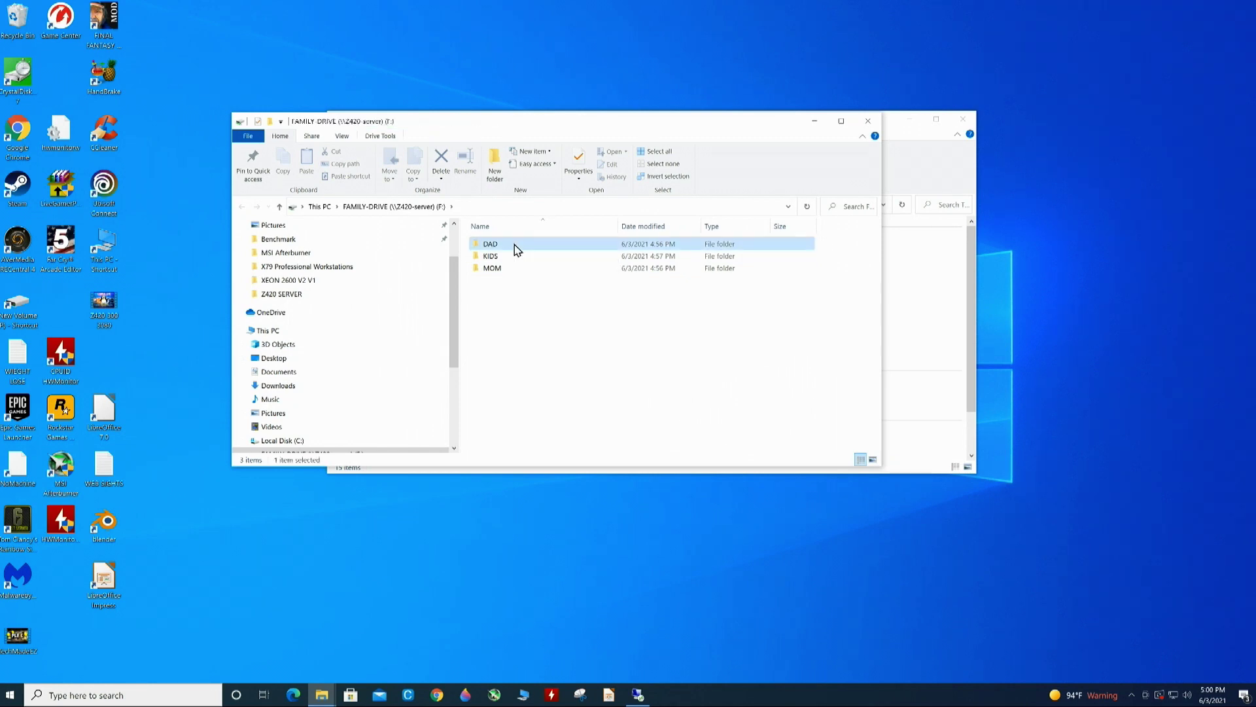
pyautogui.rightClick(505, 285)
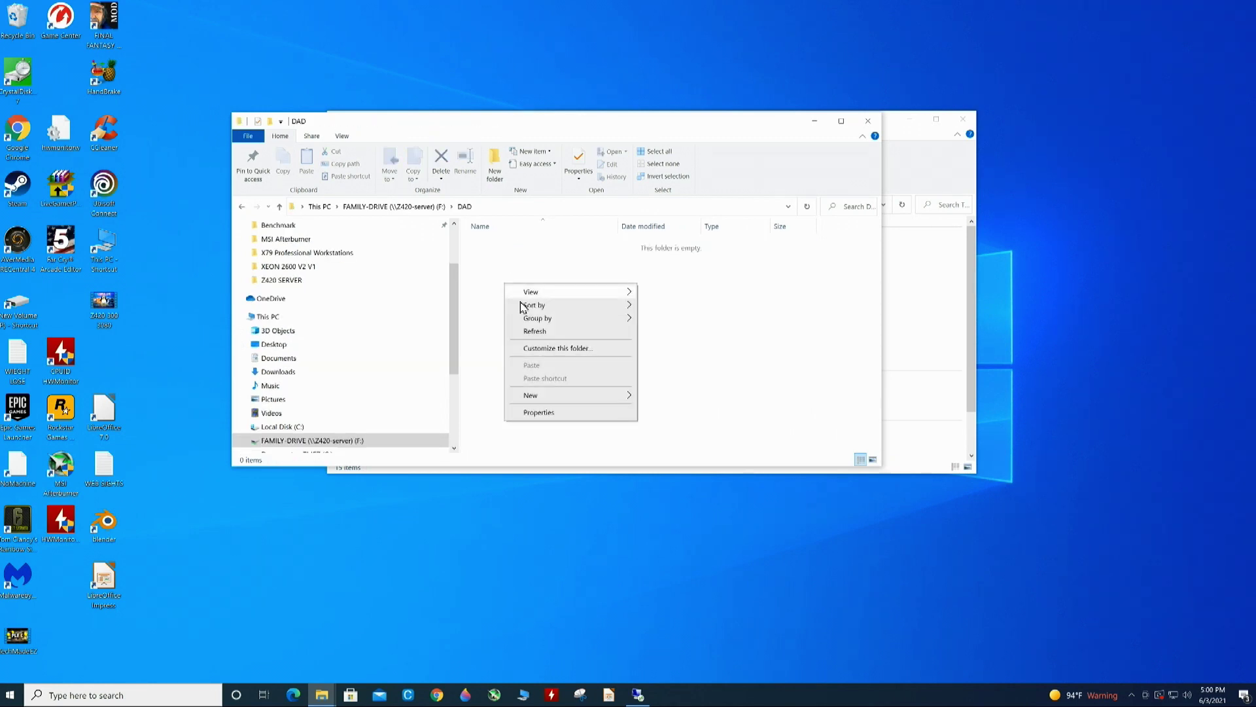
pyautogui.moveTo(569, 397)
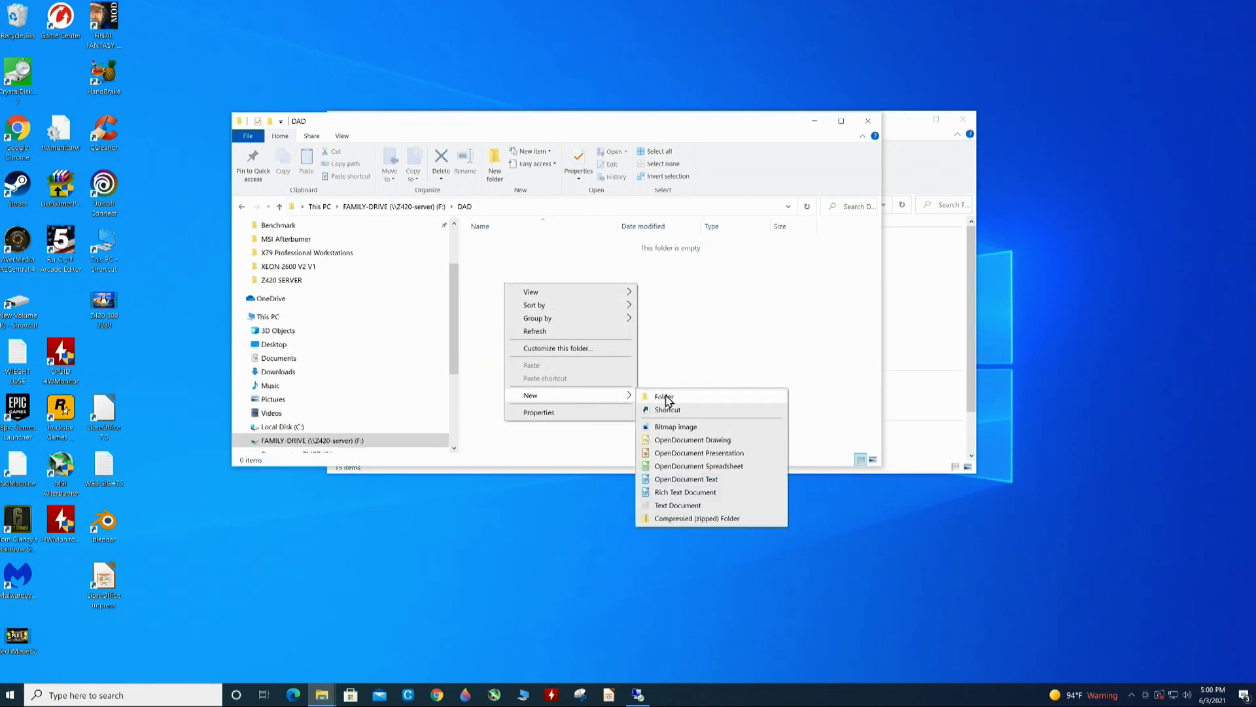
pyautogui.click(664, 396)
pyautogui.write('DO')
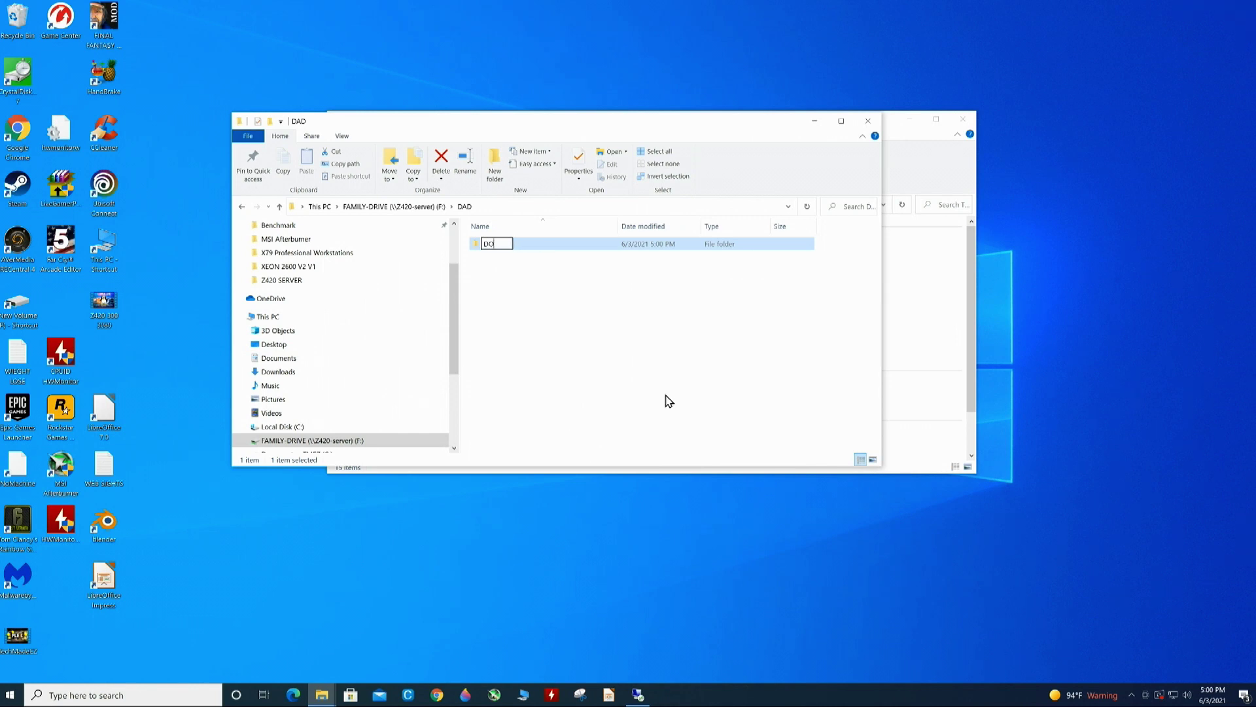
pyautogui.write('SC')
pyautogui.press('BackSpace')
pyautogui.press('BackSpace')
pyautogui.write('CS')
pyautogui.press('Return')
pyautogui.click(243, 208)
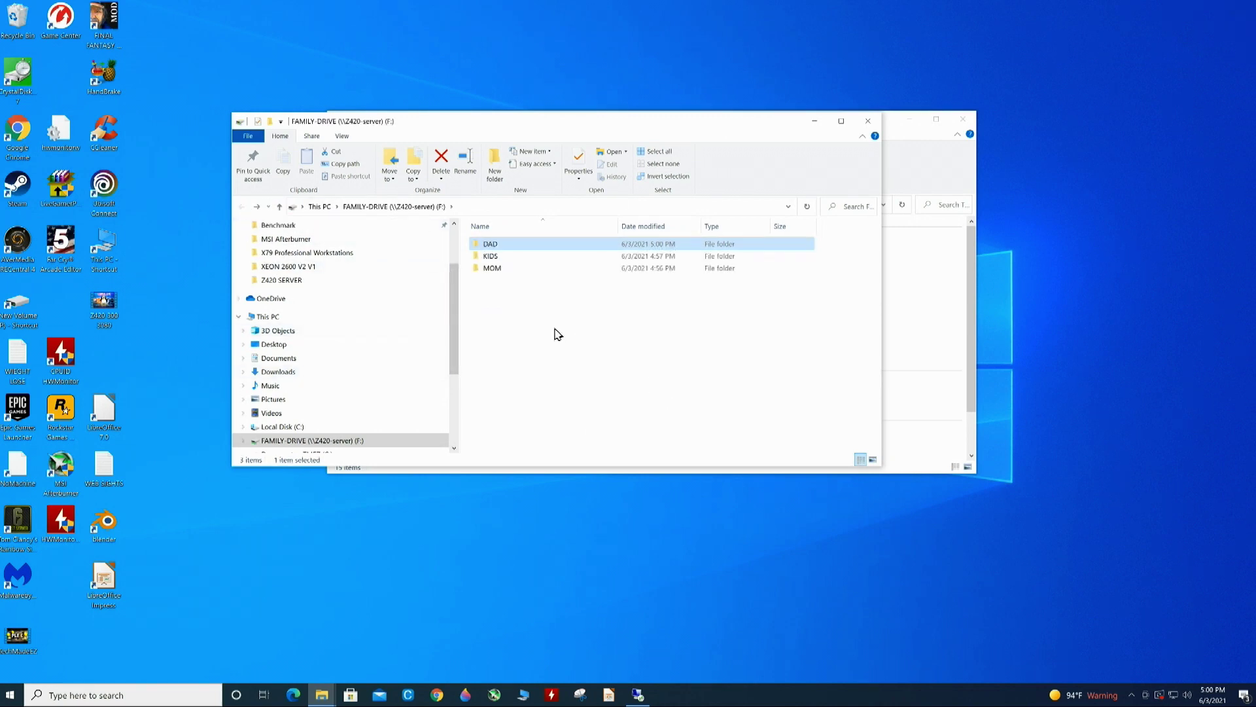
# Close the mapped drive's window, open family-drive\KIDS under Z420-SERVER on the network, and copy its network path.
pyautogui.click(517, 337)
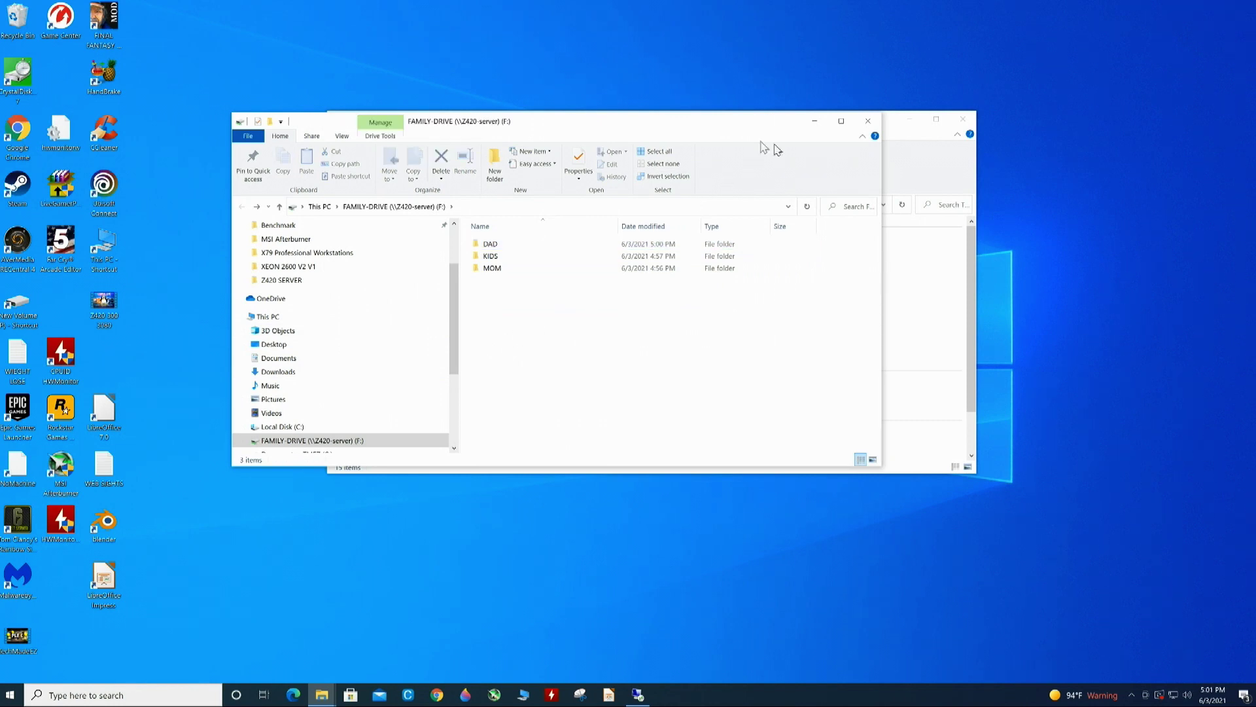
pyautogui.click(869, 123)
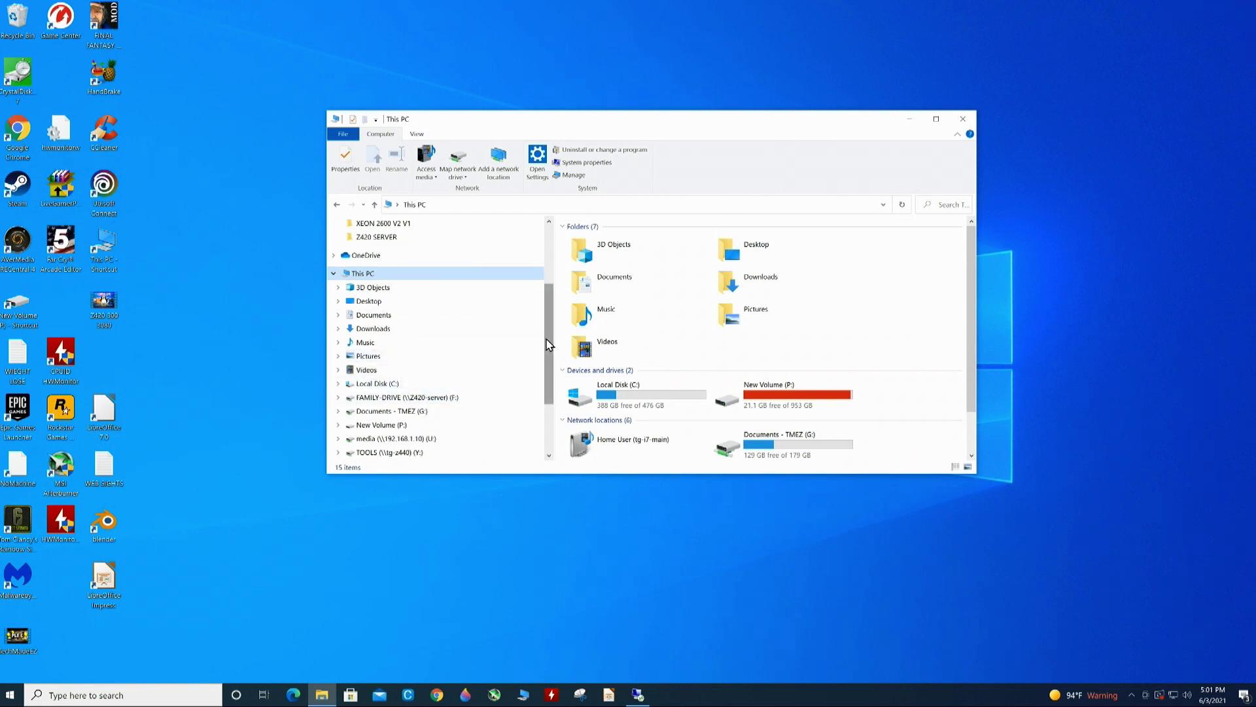
pyautogui.scroll(-3, 550, 345)
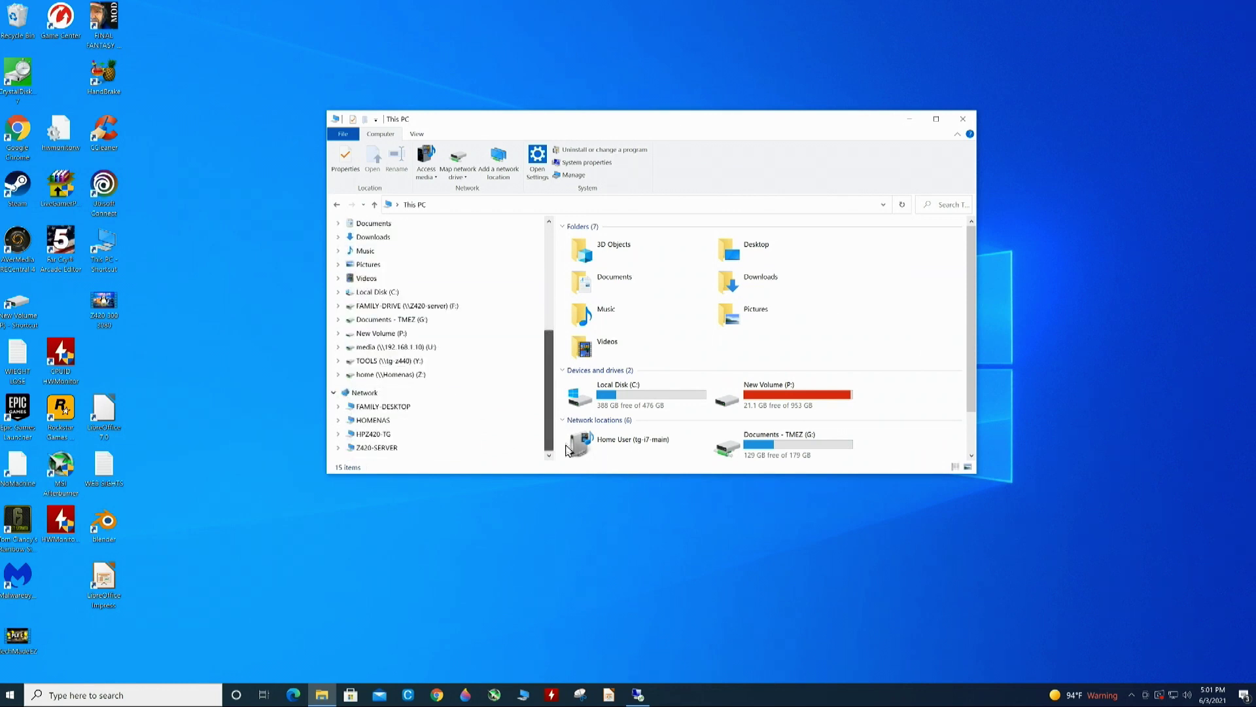
pyautogui.click(379, 435)
pyautogui.doubleClick(576, 249)
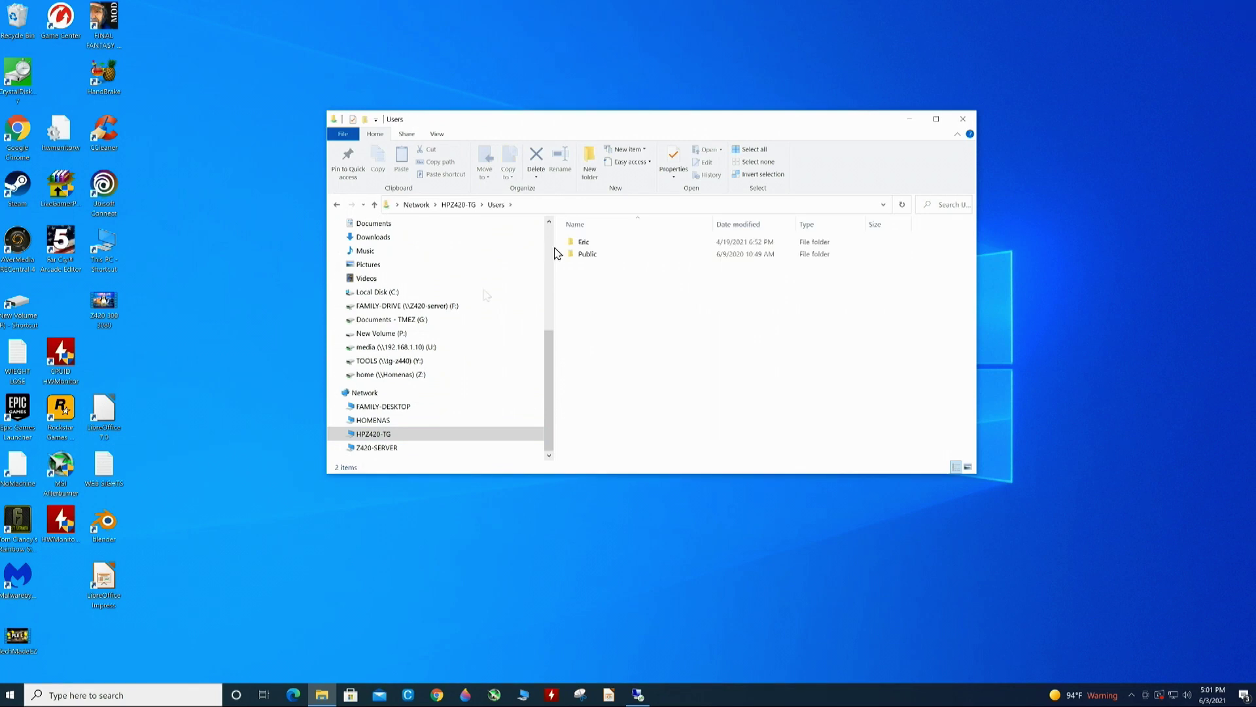
pyautogui.click(374, 451)
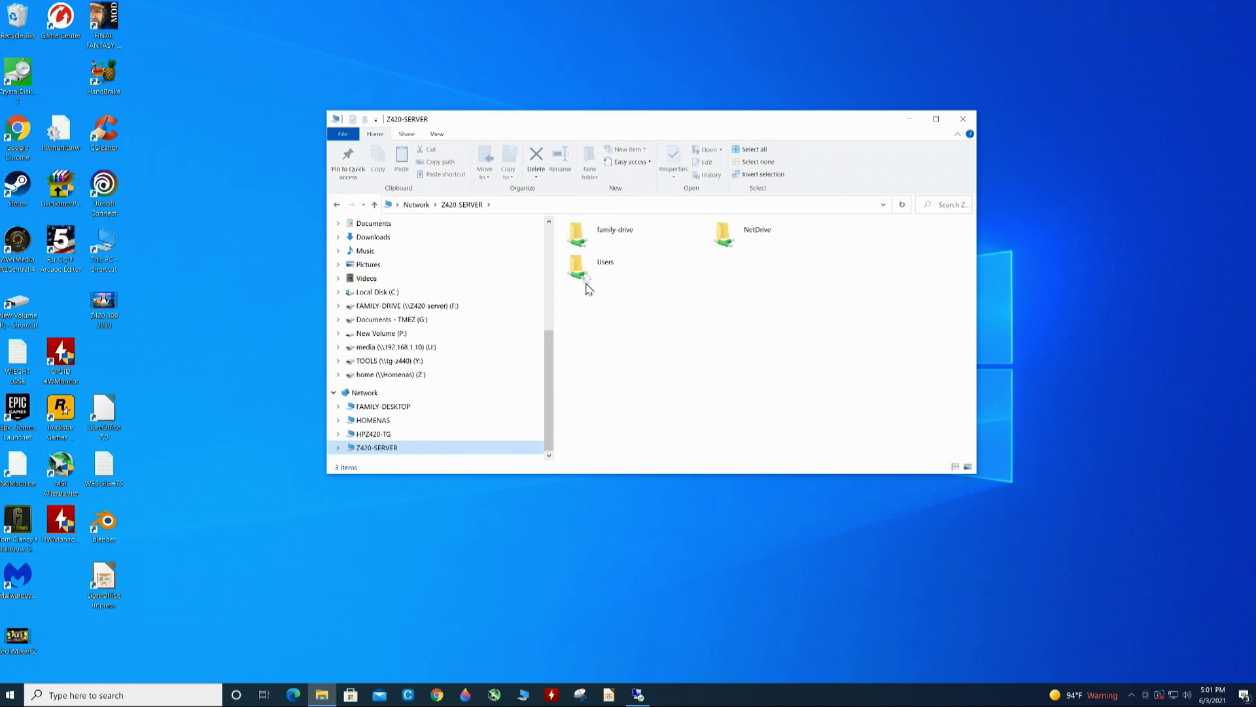
pyautogui.doubleClick(582, 243)
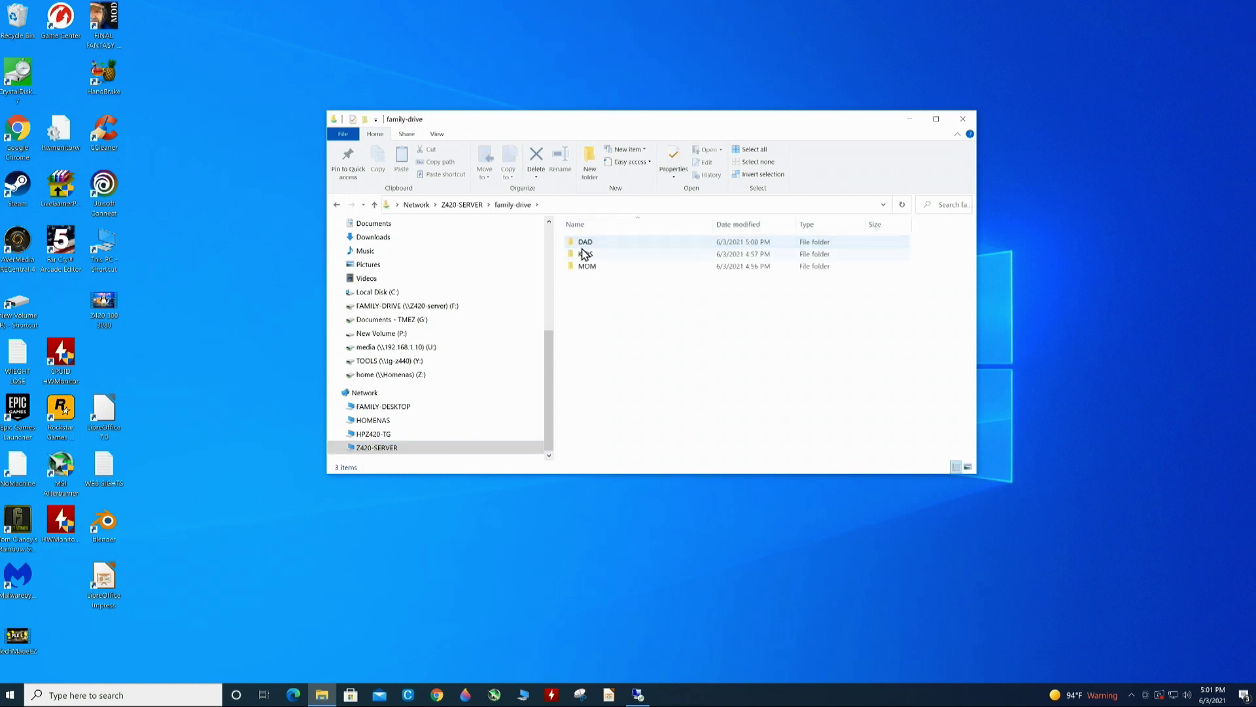
pyautogui.doubleClick(584, 253)
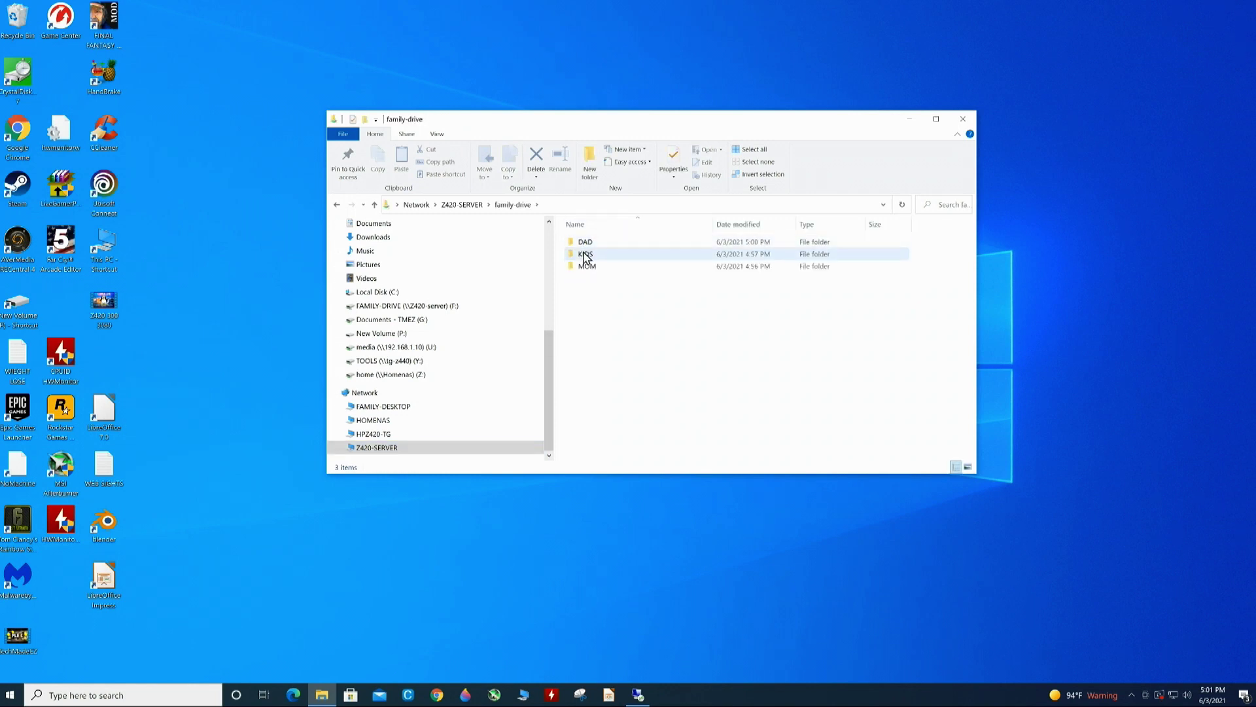
pyautogui.click(595, 202)
pyautogui.hotkey('ctrl', 'c')
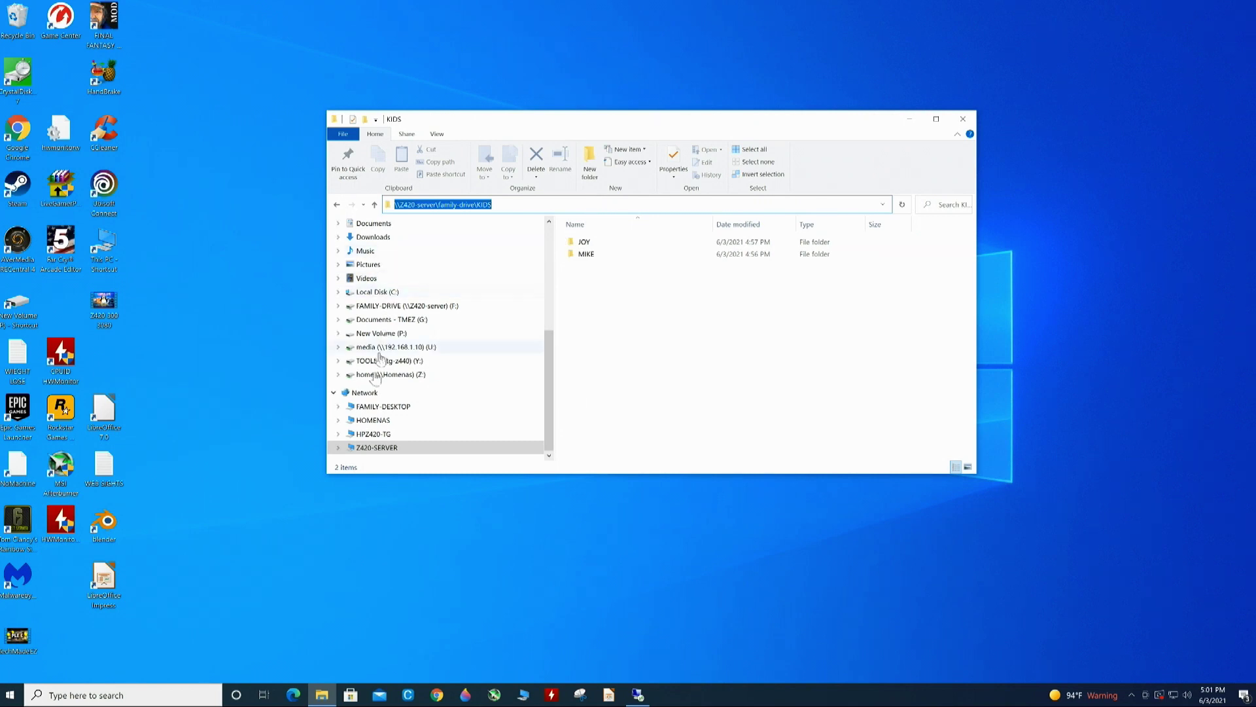
# Map the network folder \\Z420-server\family-drive\KIDS on This PC as drive K:.
pyautogui.moveTo(543, 376); pyautogui.dragTo(535, 339)
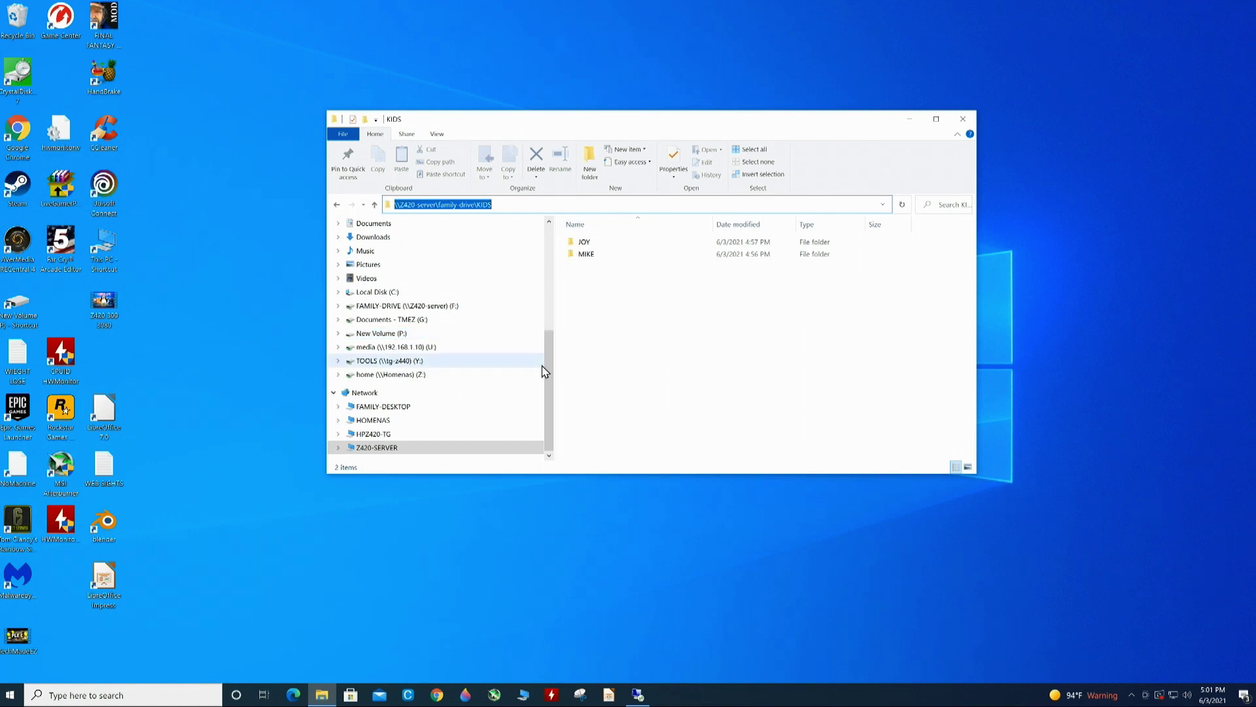
pyautogui.scroll(2, 411, 327)
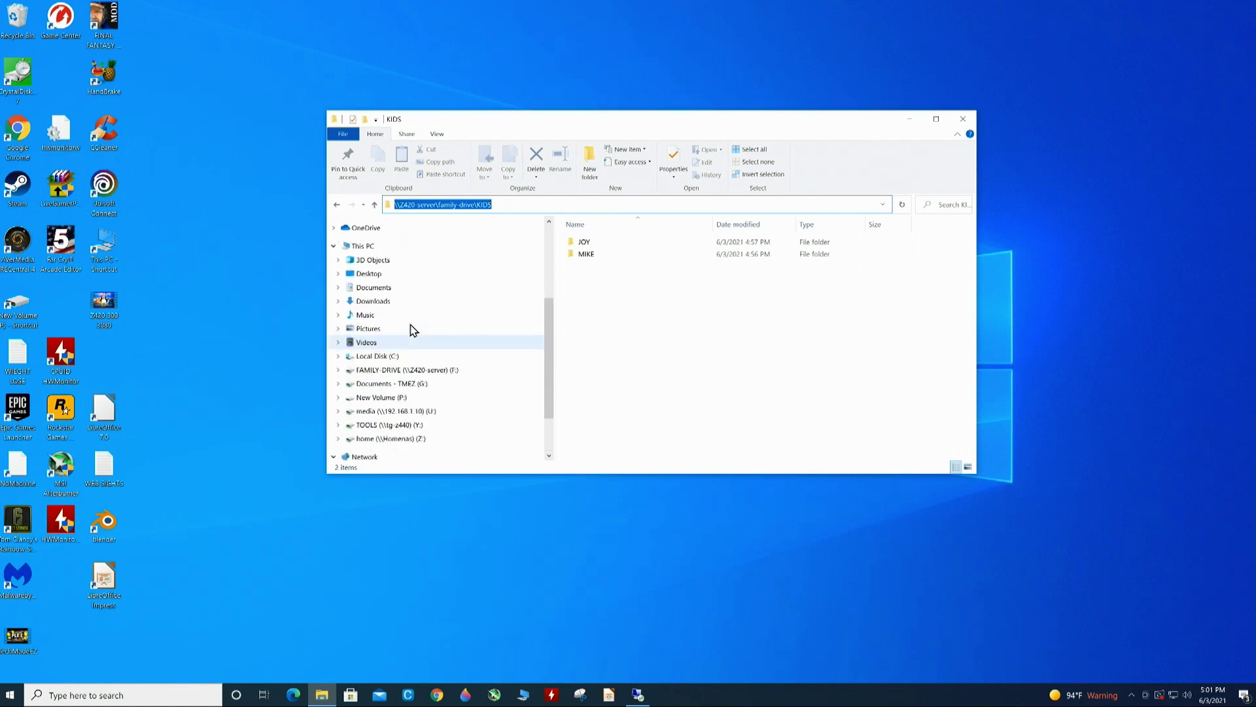
pyautogui.click(374, 251)
pyautogui.rightClick(374, 252)
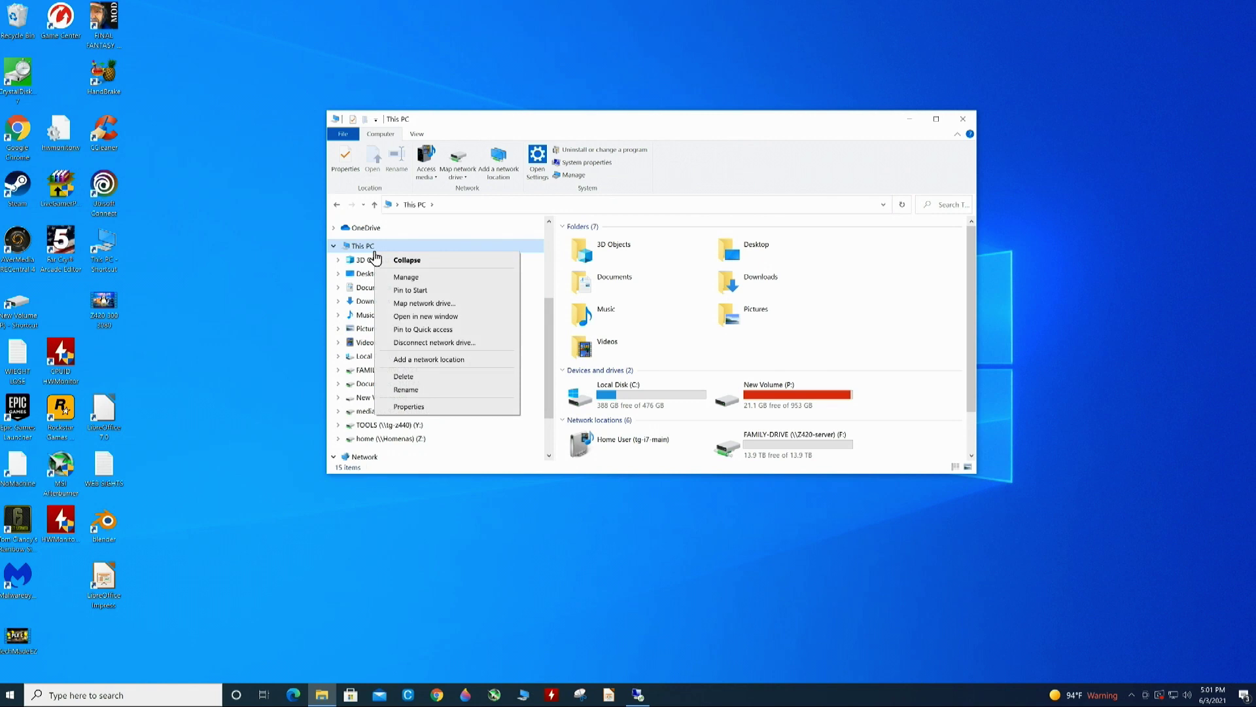
pyautogui.click(435, 304)
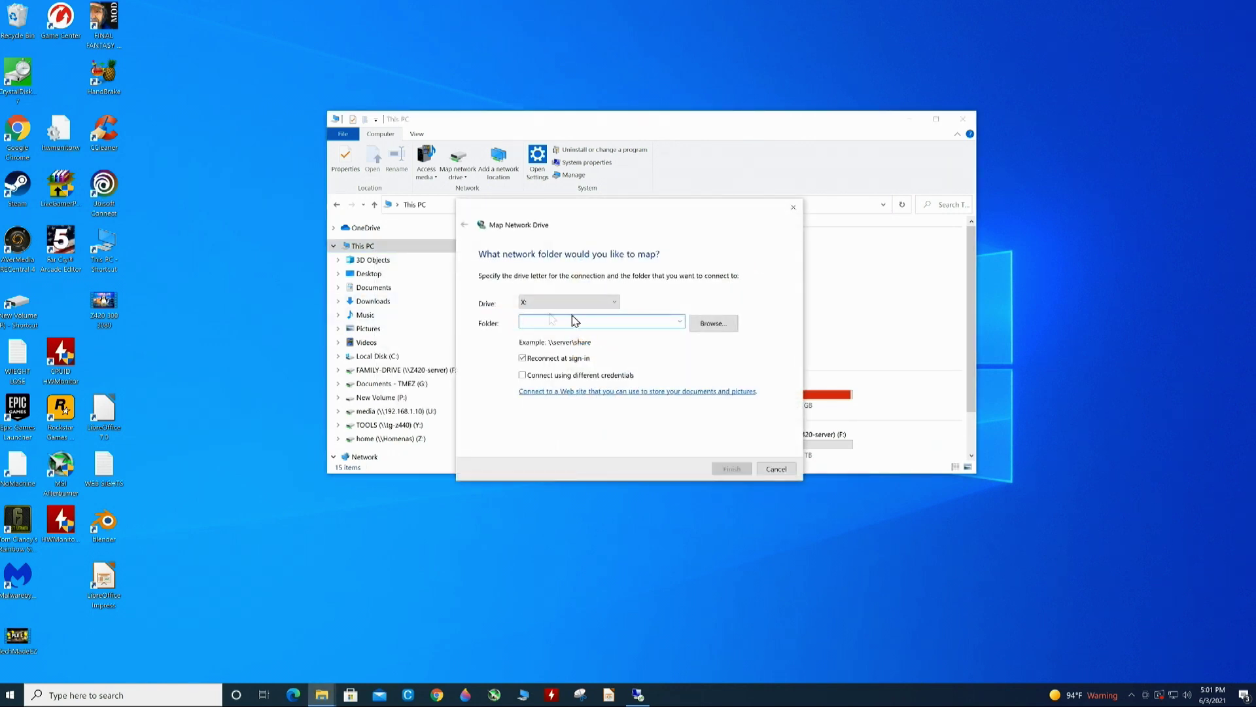
pyautogui.click(614, 303)
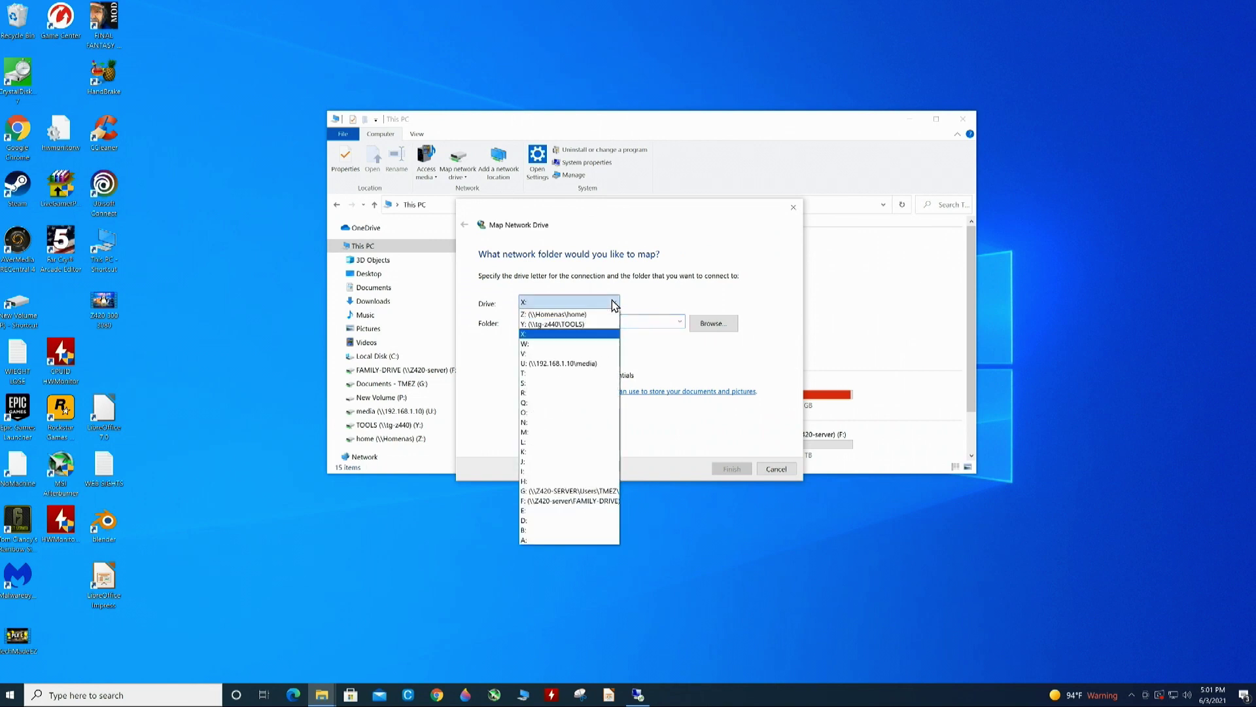
pyautogui.click(531, 452)
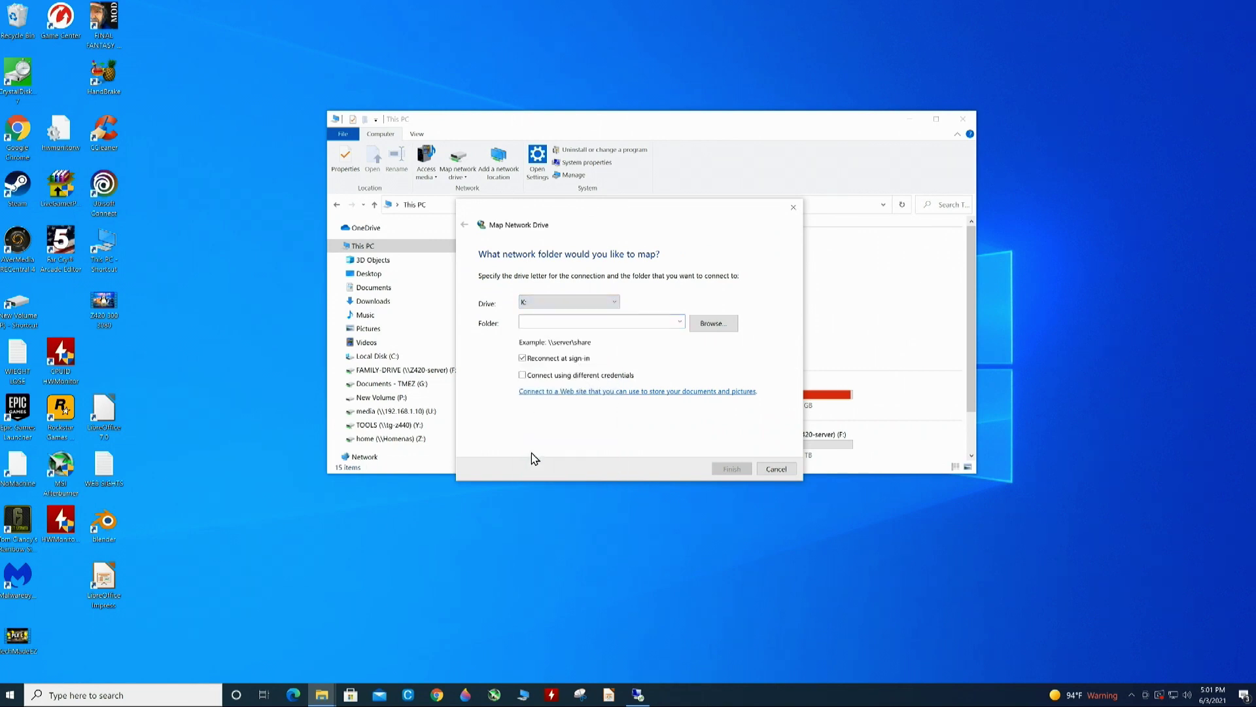
pyautogui.click(613, 321)
pyautogui.hotkey('ctrl', 'v')
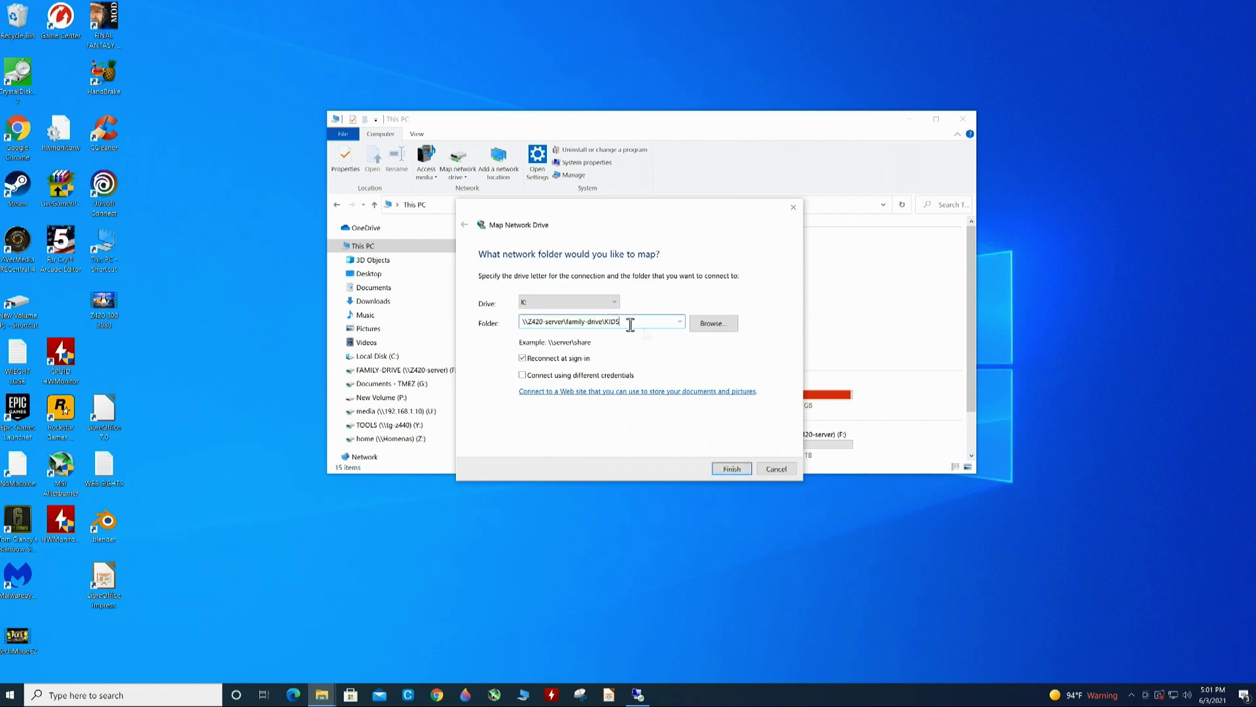
pyautogui.click(727, 468)
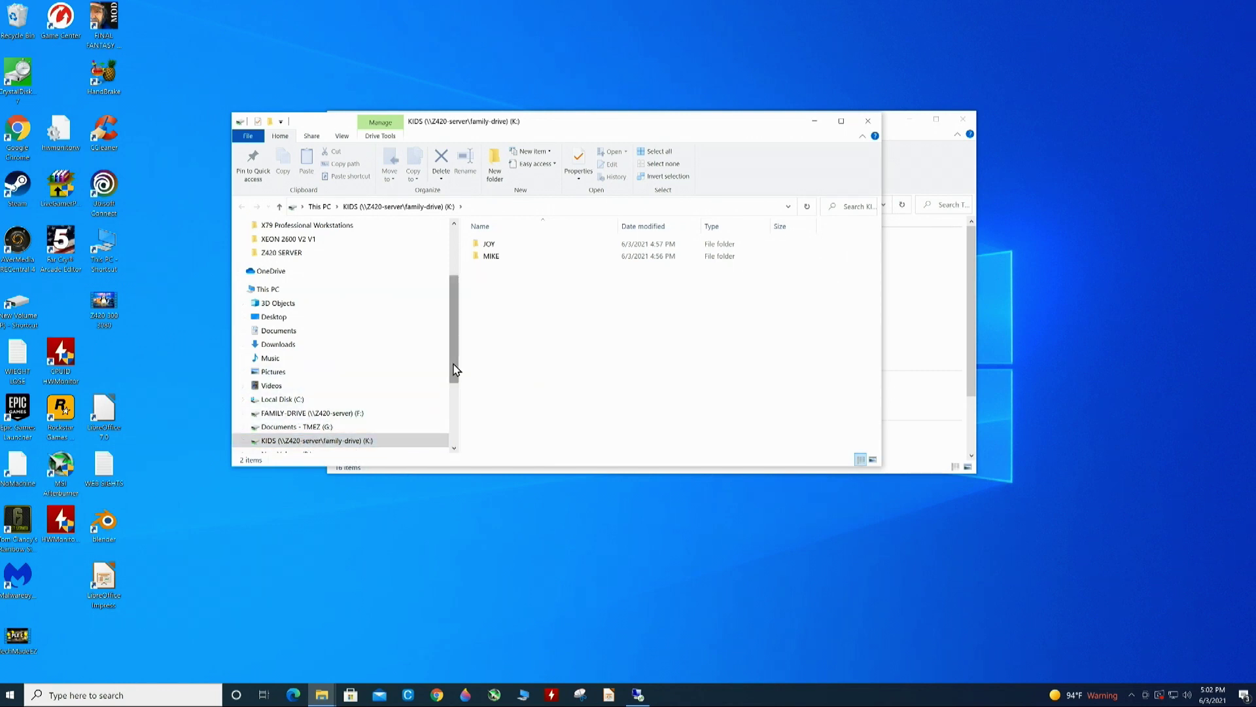
# Rename the mapped K: drive to KIDS, removing the server path from its name.
pyautogui.moveTo(455, 373); pyautogui.dragTo(456, 406)
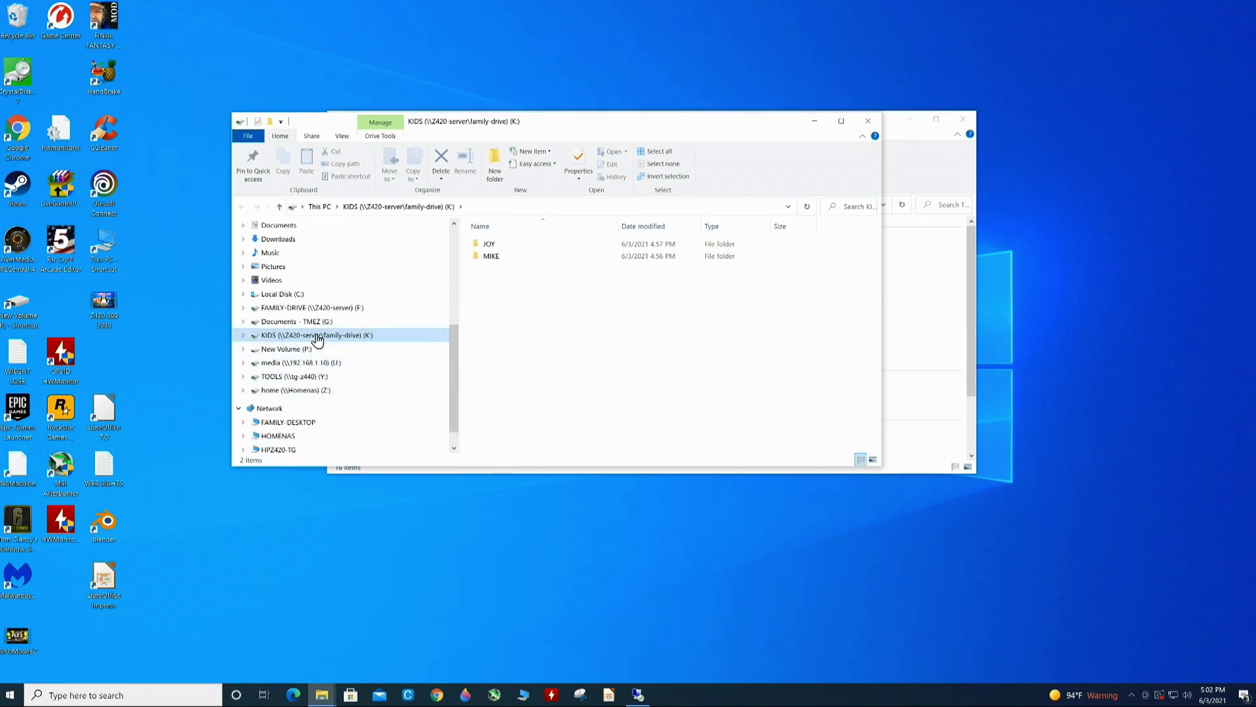
pyautogui.rightClick(317, 339)
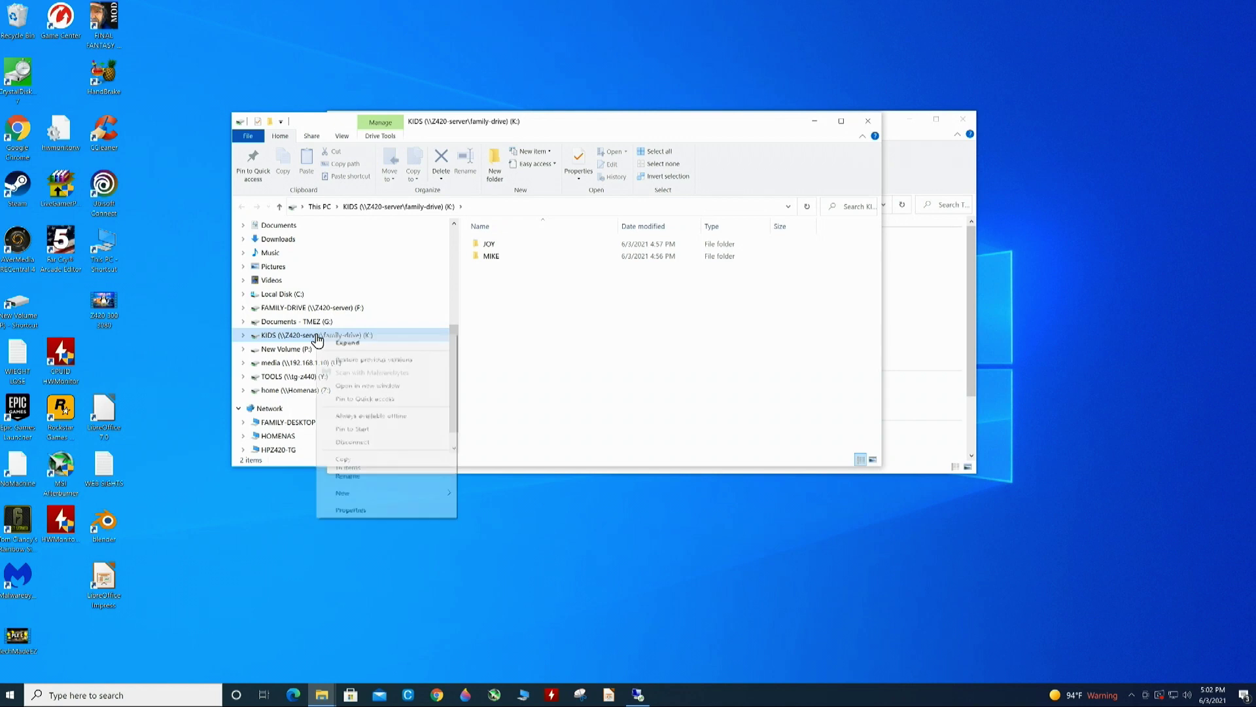
pyautogui.click(376, 481)
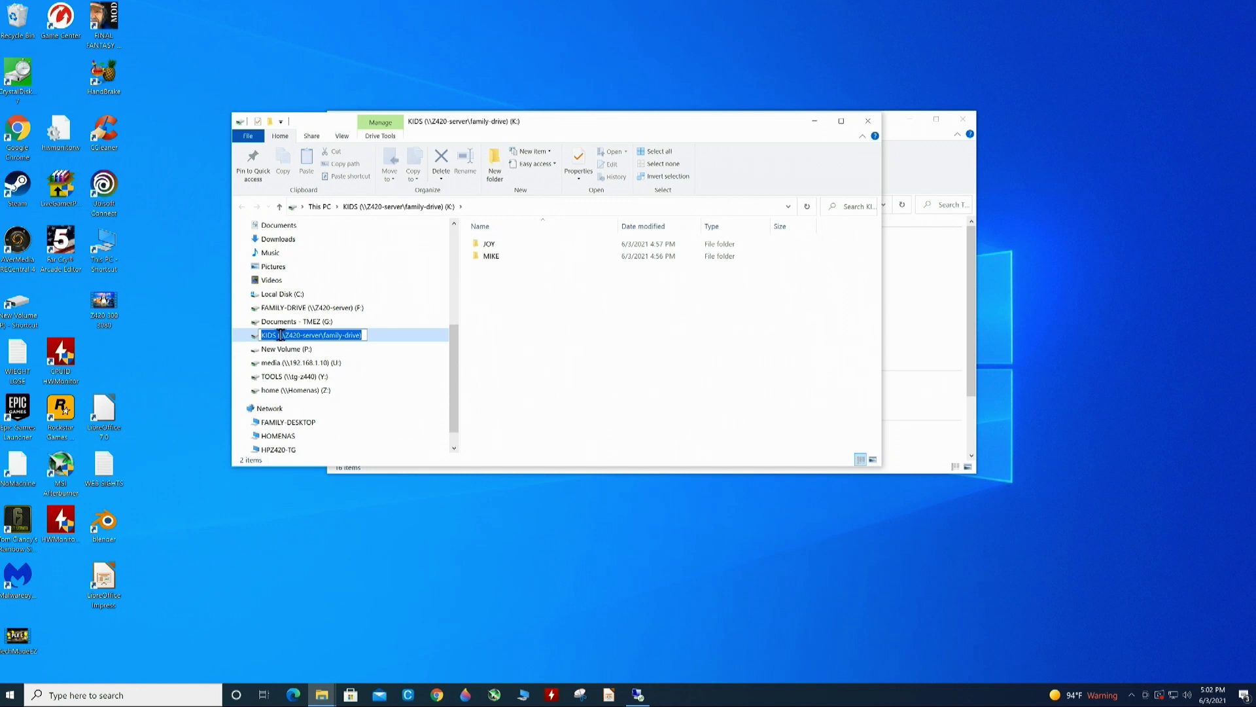
pyautogui.click(279, 335)
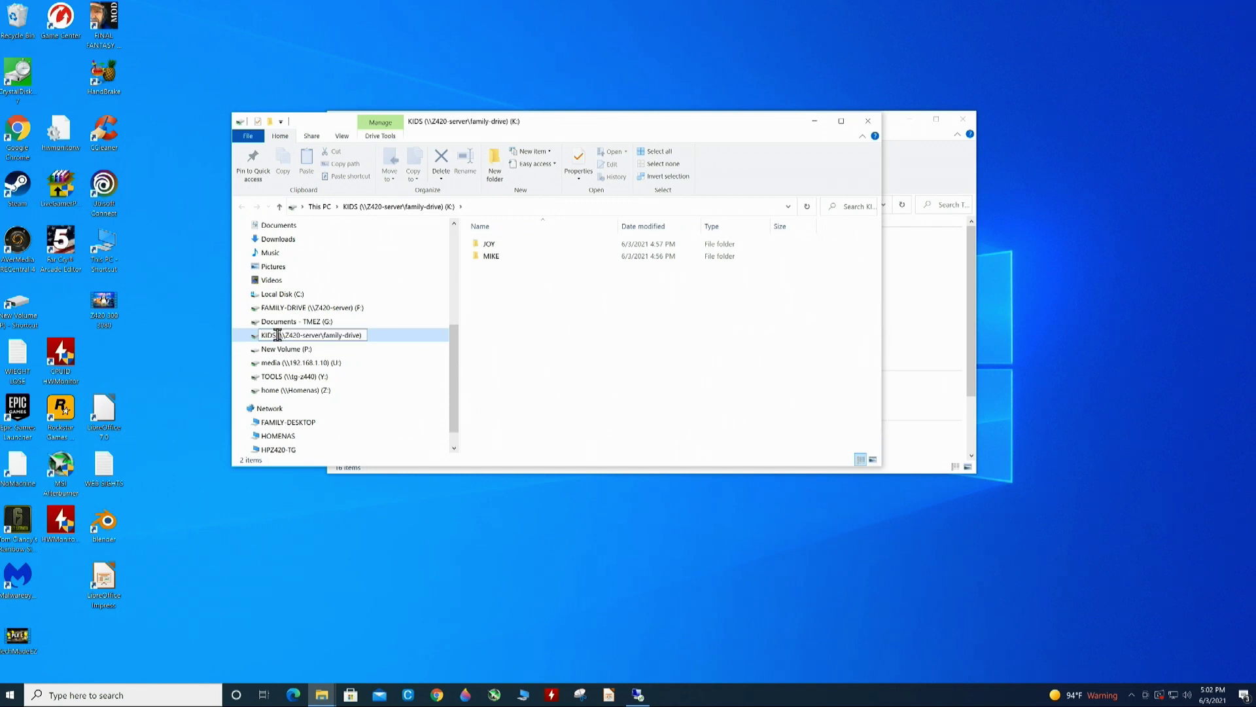
pyautogui.moveTo(278, 335); pyautogui.dragTo(364, 335)
pyautogui.press('BackSpace')
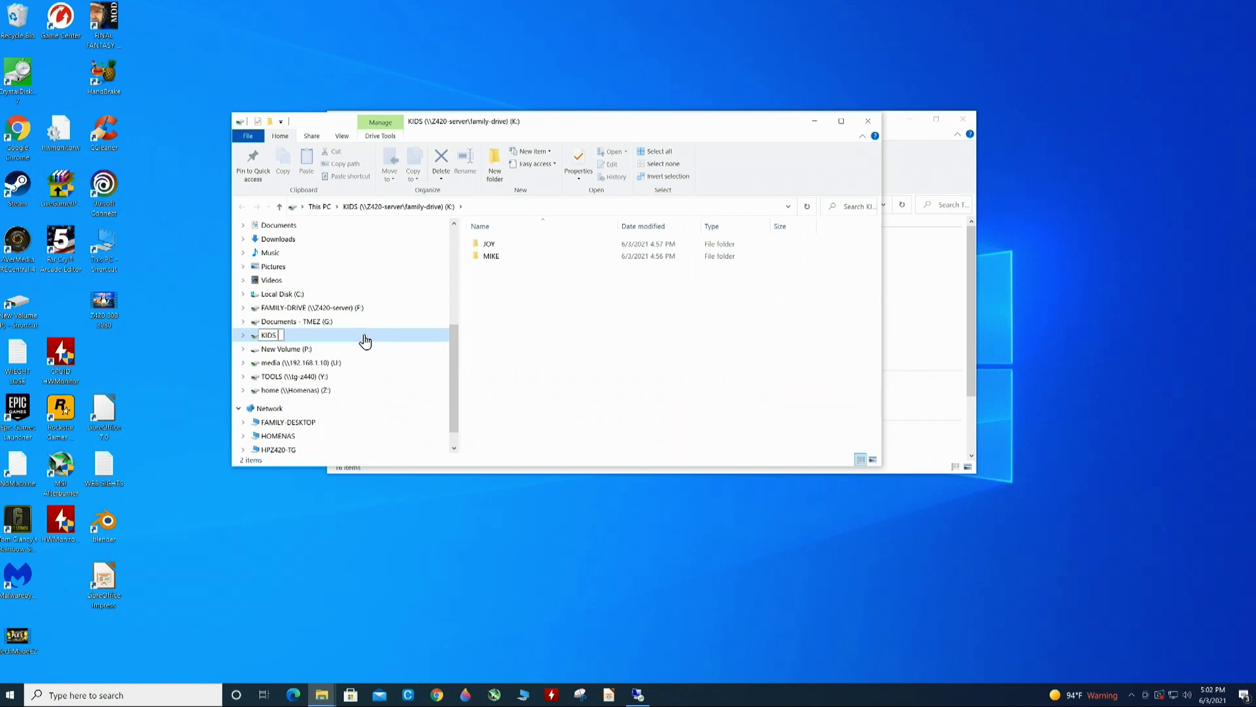
pyautogui.press('BackSpace')
pyautogui.press('Return')
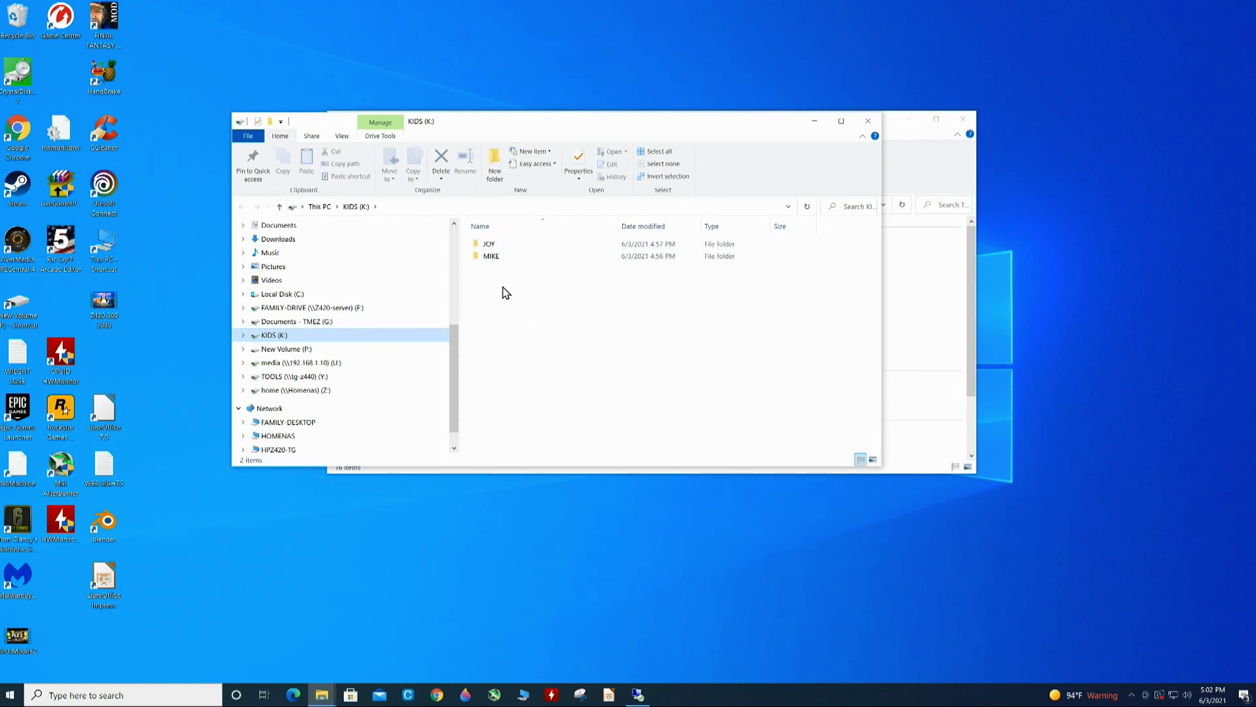
# Create a folder named DOCS inside the first child's folder on the KIDS (K:) drive.
pyautogui.click(510, 247)
pyautogui.doubleClick(510, 247)
pyautogui.rightClick(503, 248)
pyautogui.moveTo(556, 373)
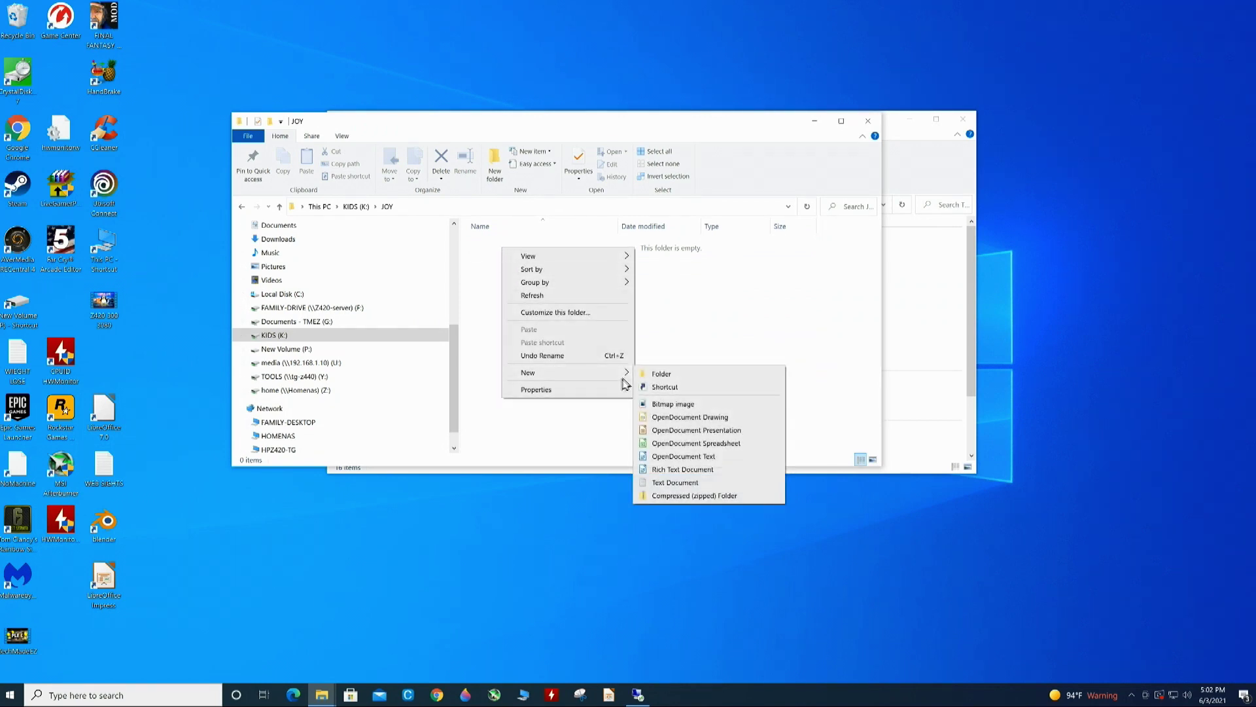
pyautogui.click(661, 373)
pyautogui.write('DOS')
pyautogui.press('BackSpace')
pyautogui.write('CS')
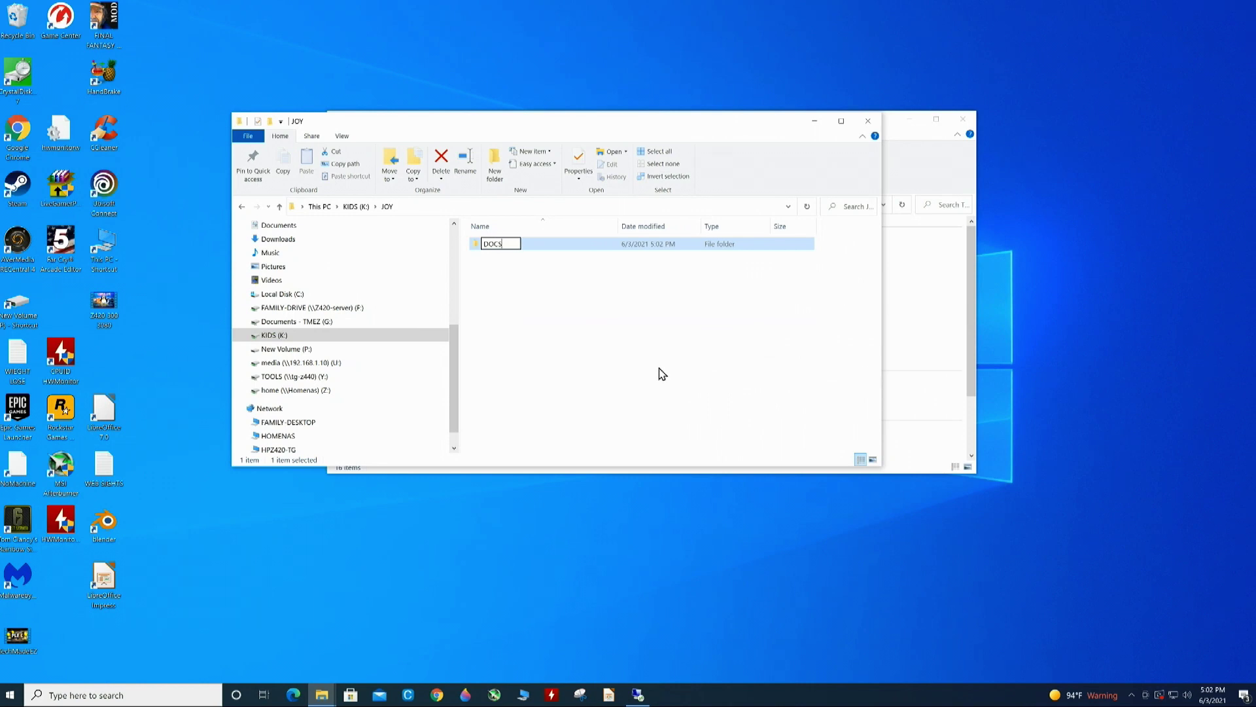
pyautogui.press('Return')
# Create a folder named PICTURE beside DOCS and return to the root of the KIDS (K:) drive.
pyautogui.rightClick(502, 282)
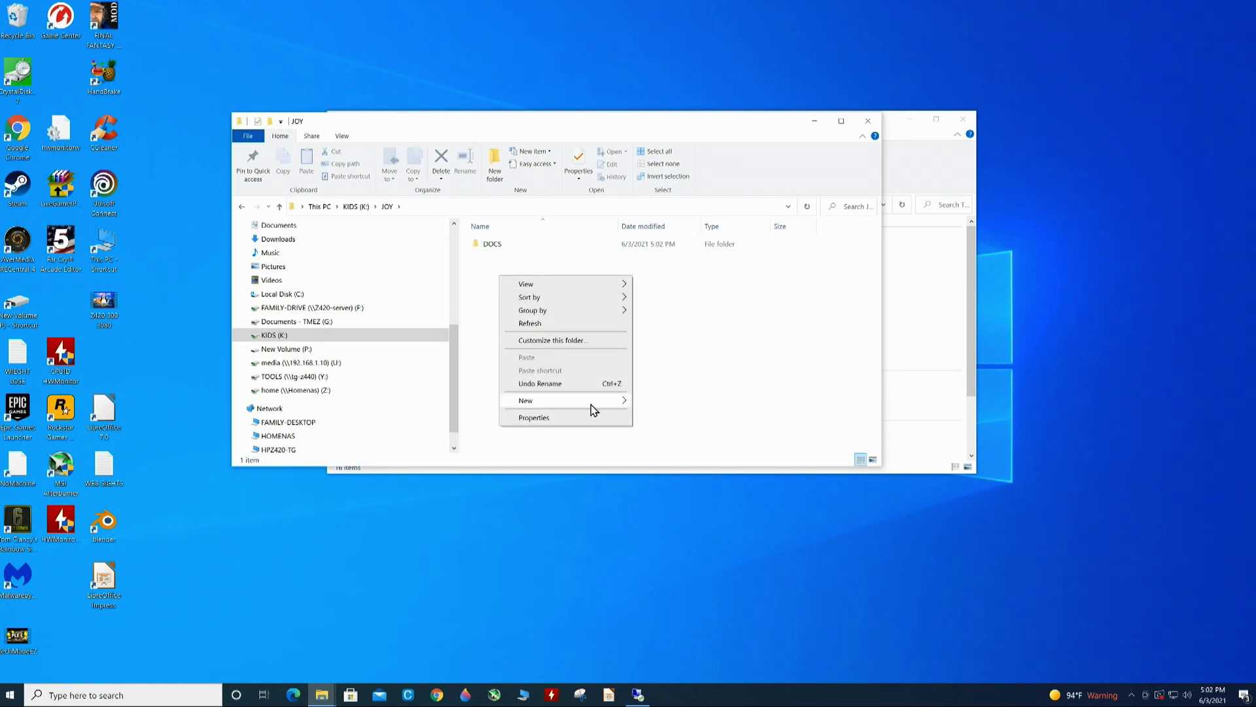
pyautogui.moveTo(590, 402)
pyautogui.click(691, 404)
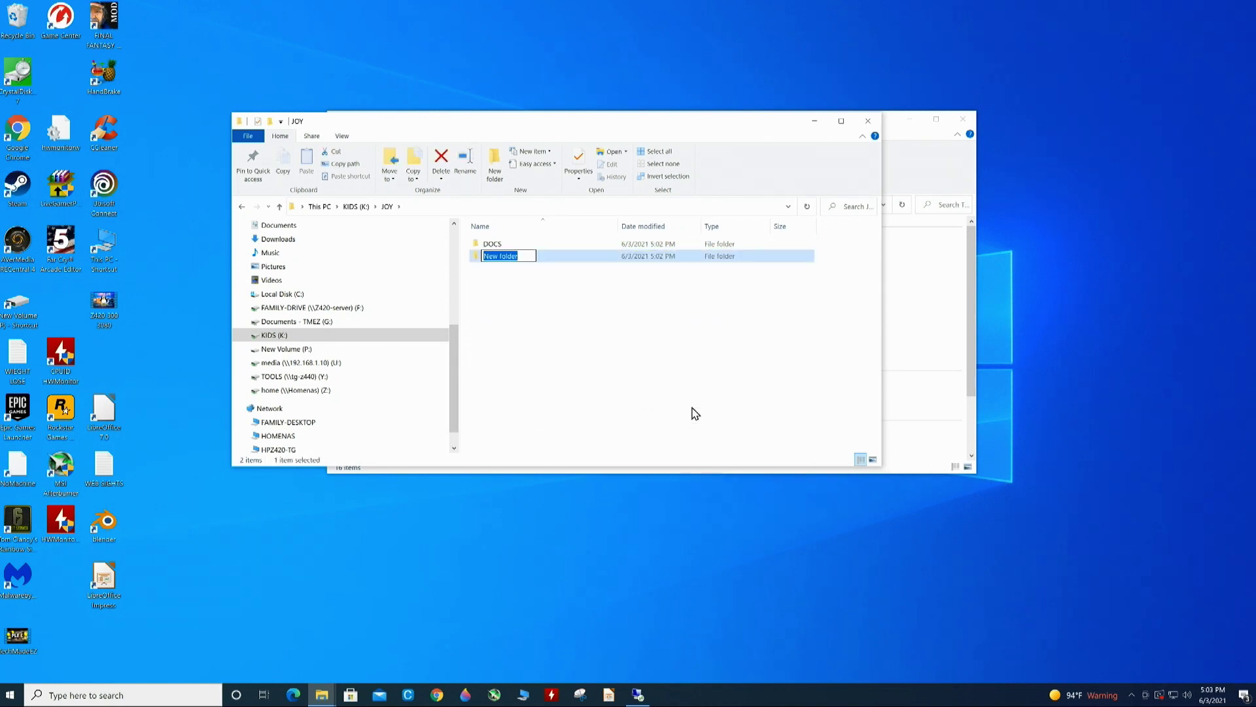
pyautogui.write('PICTURE')
pyautogui.press('Return')
pyautogui.click(241, 206)
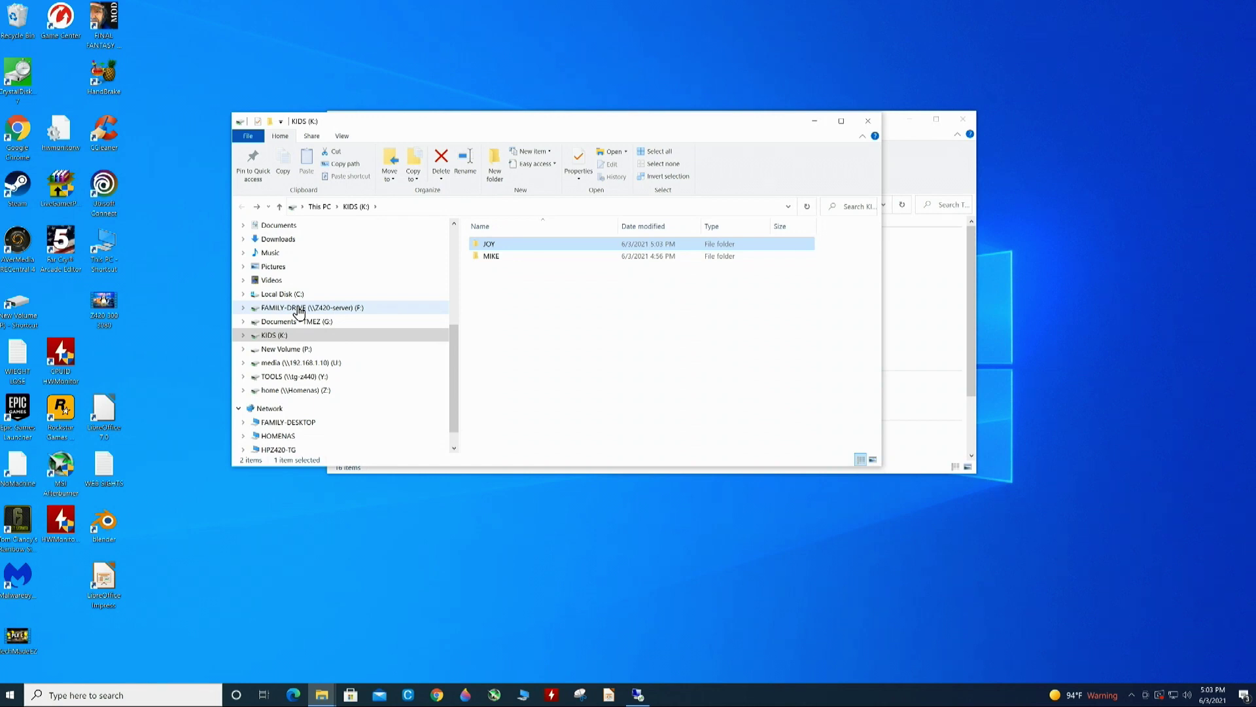
pyautogui.click(331, 335)
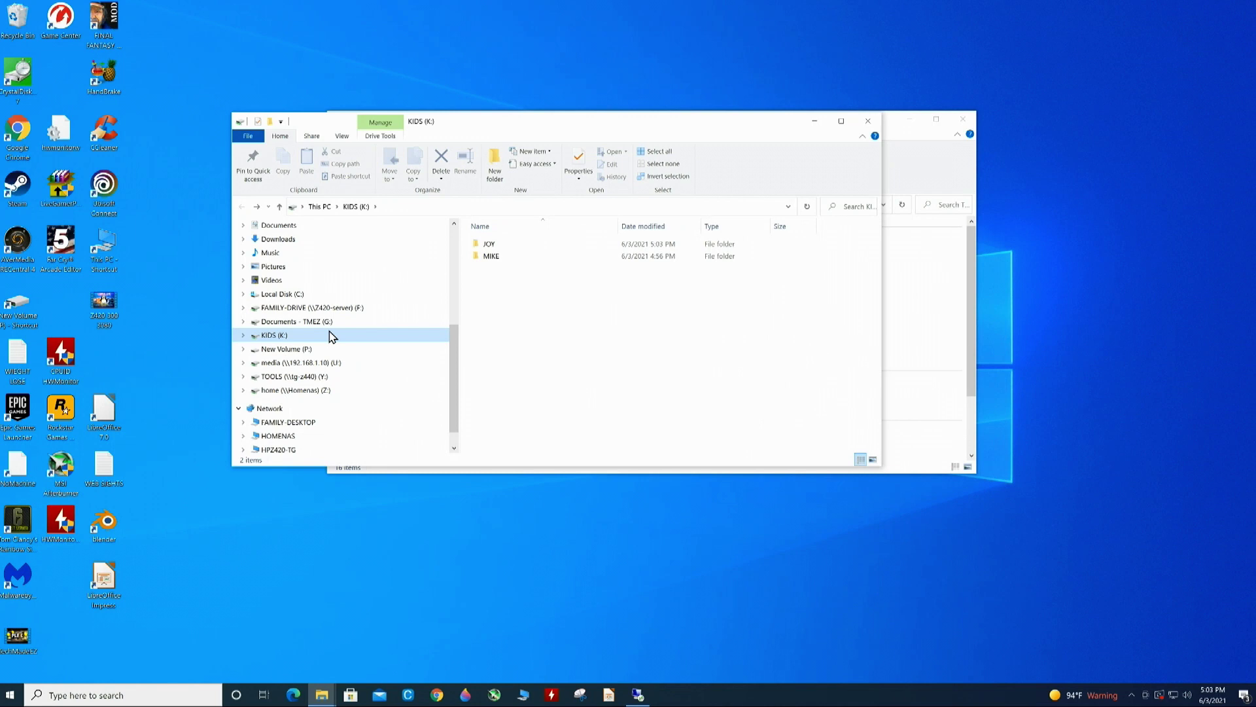
pyautogui.moveTo(542, 126); pyautogui.dragTo(513, 61)
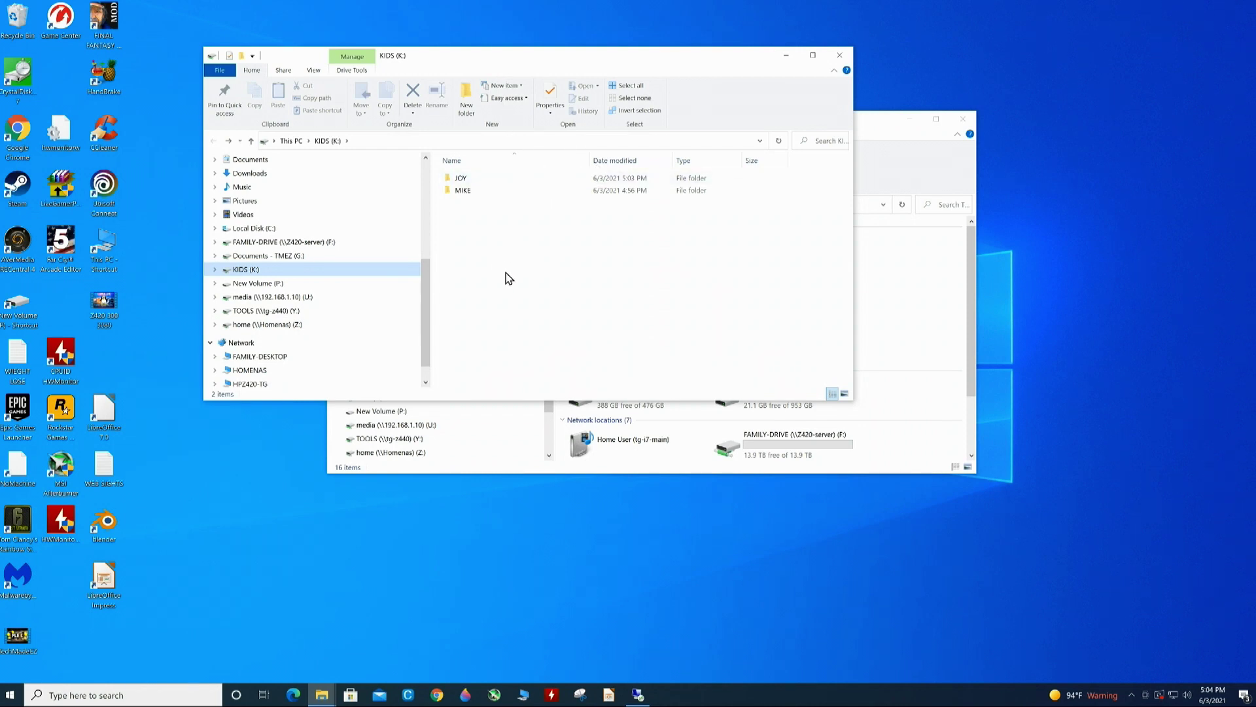
pyautogui.moveTo(523, 57); pyautogui.dragTo(483, 40)
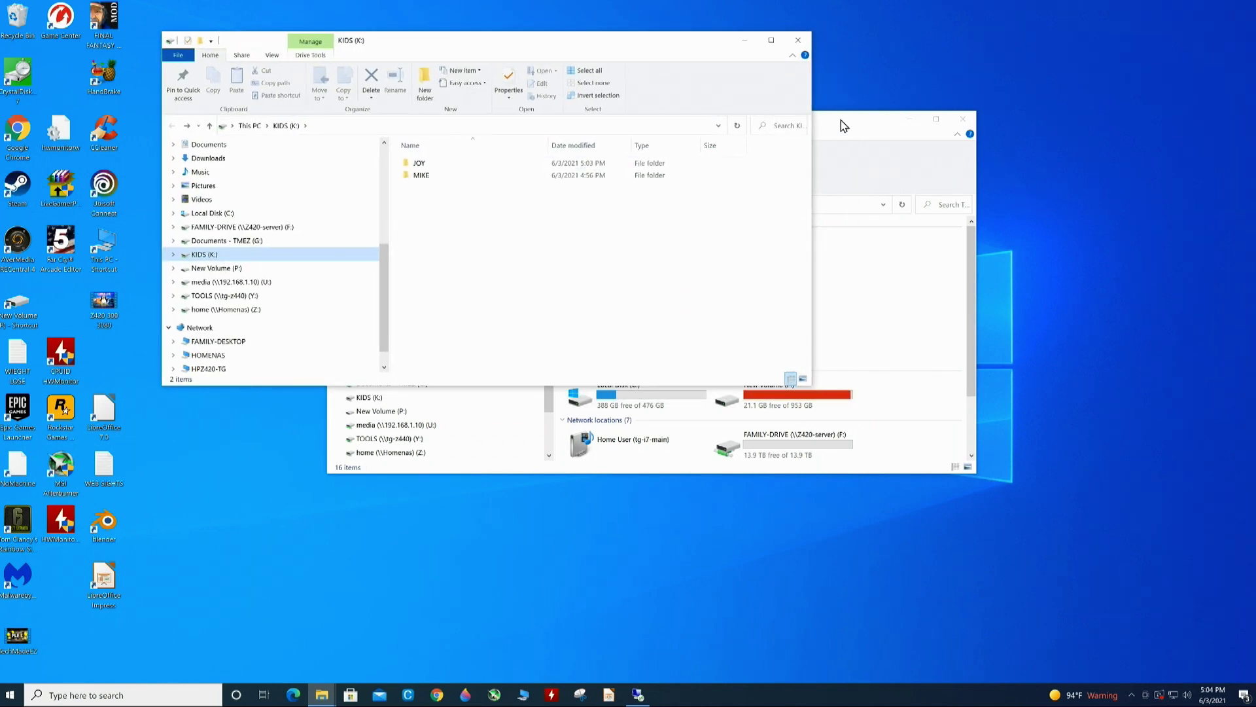
pyautogui.moveTo(630, 36); pyautogui.dragTo(672, 32)
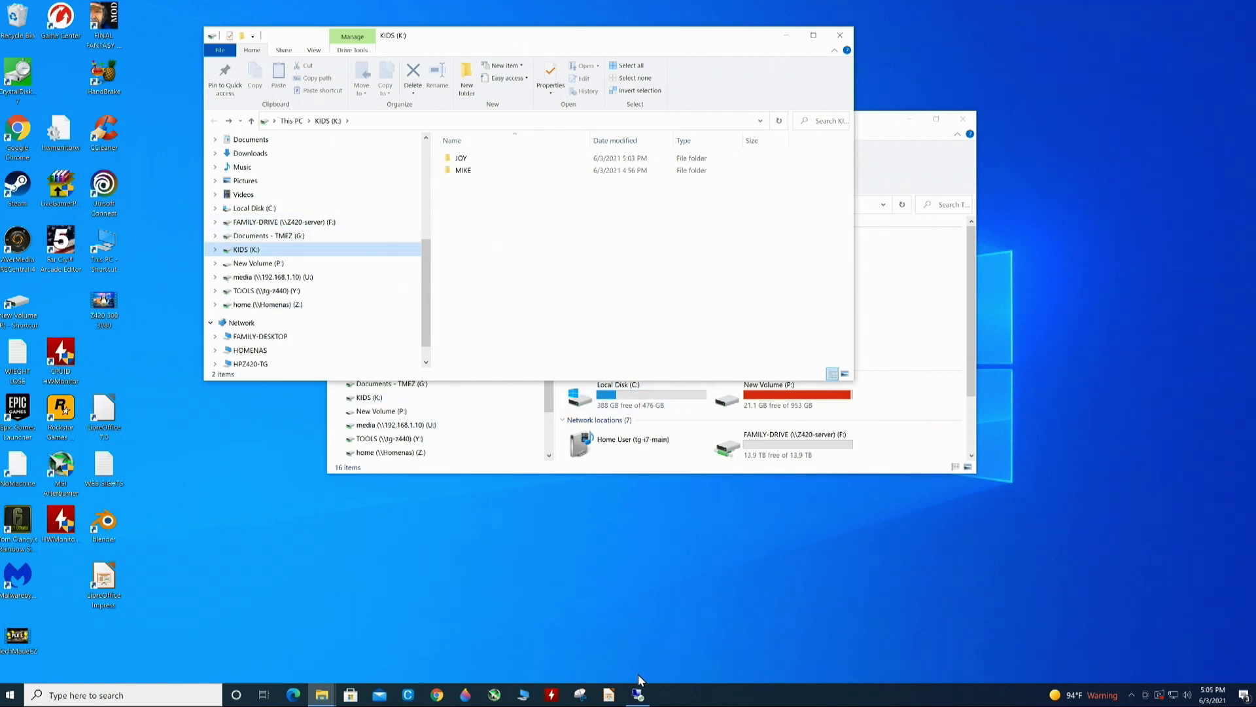
# Switch to the Z420-SERVER remote session and open the FAMILY-DRIVE folder on Storage space (D:).
pyautogui.moveTo(639, 693)
pyautogui.click(644, 648)
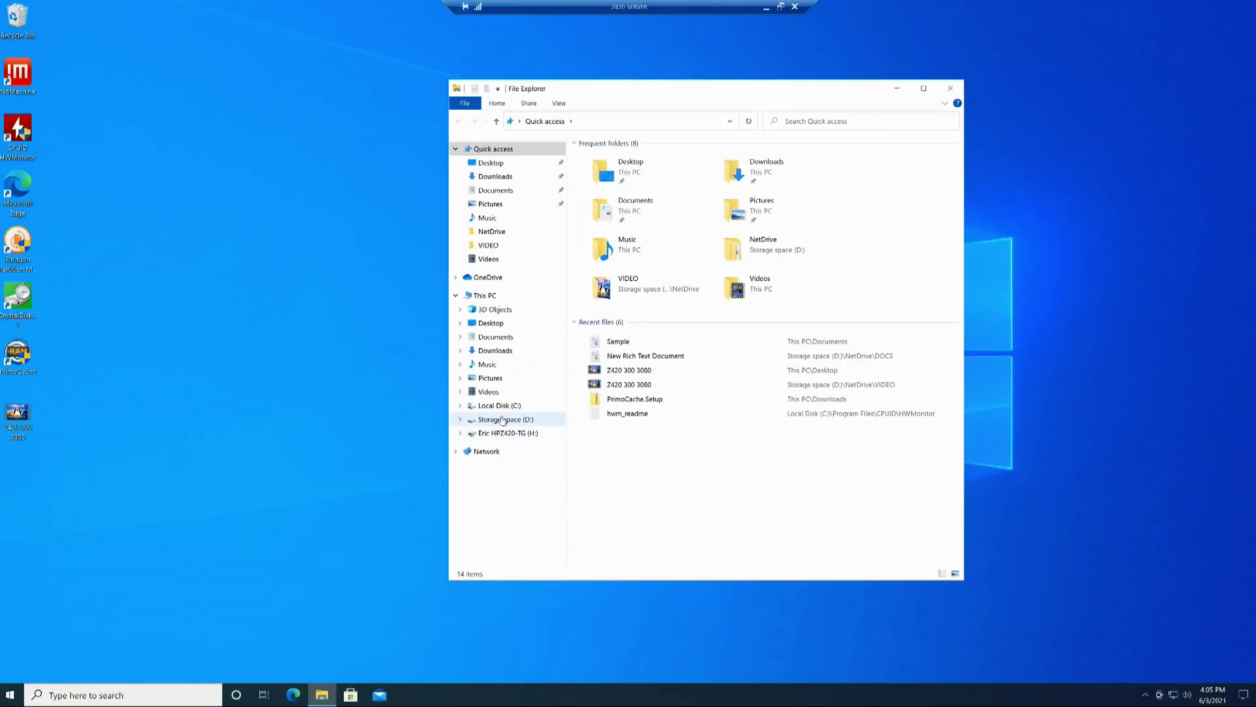
pyautogui.click(502, 419)
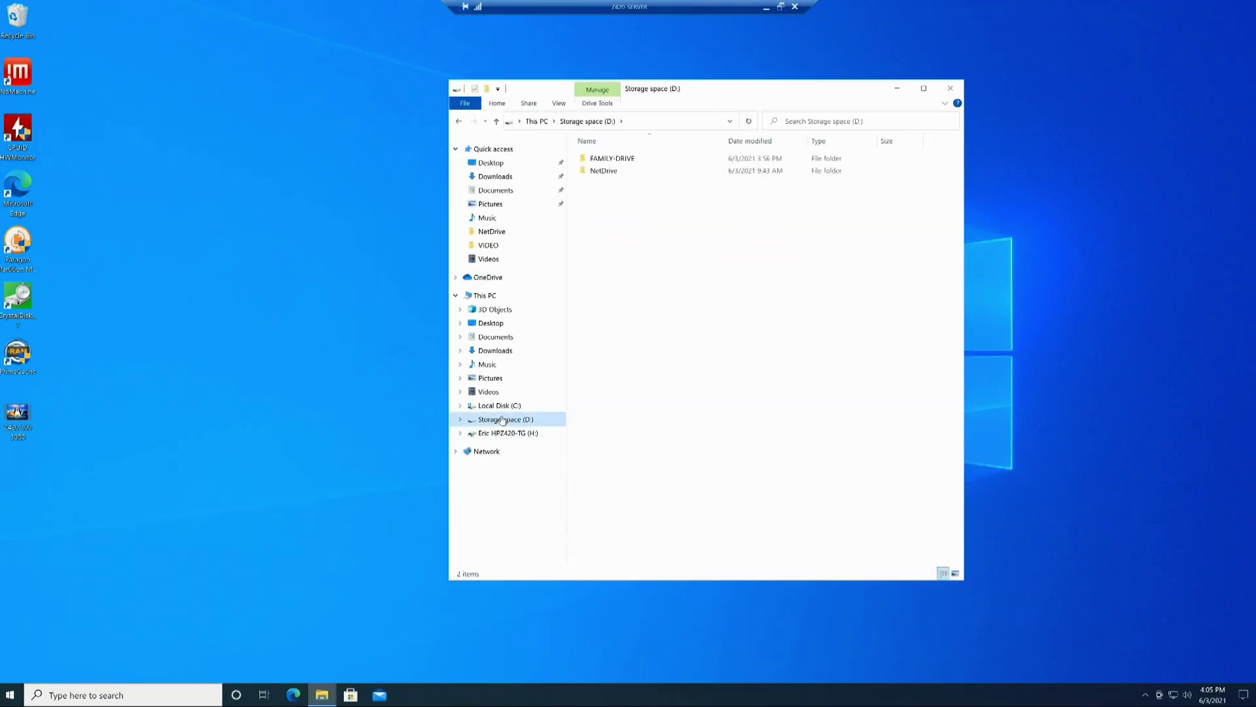
pyautogui.doubleClick(624, 159)
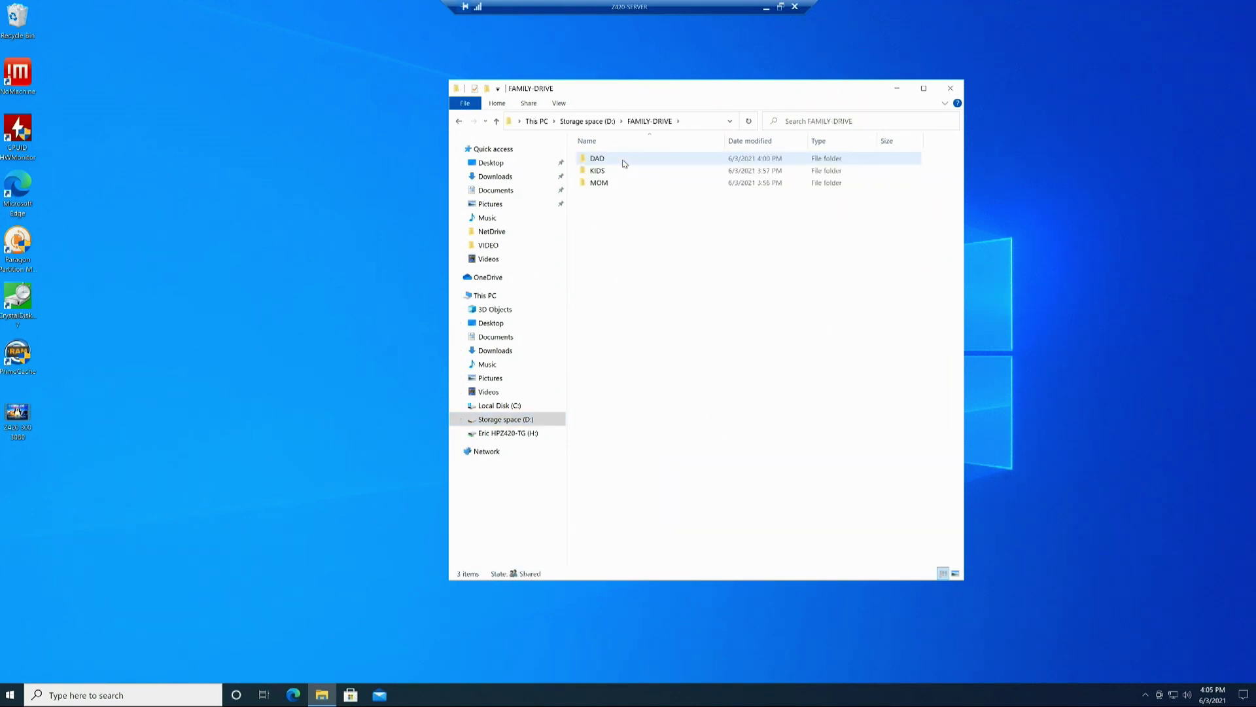
# Create a folder named MEDIA inside FAMILY-DRIVE on the server.
pyautogui.click(617, 170)
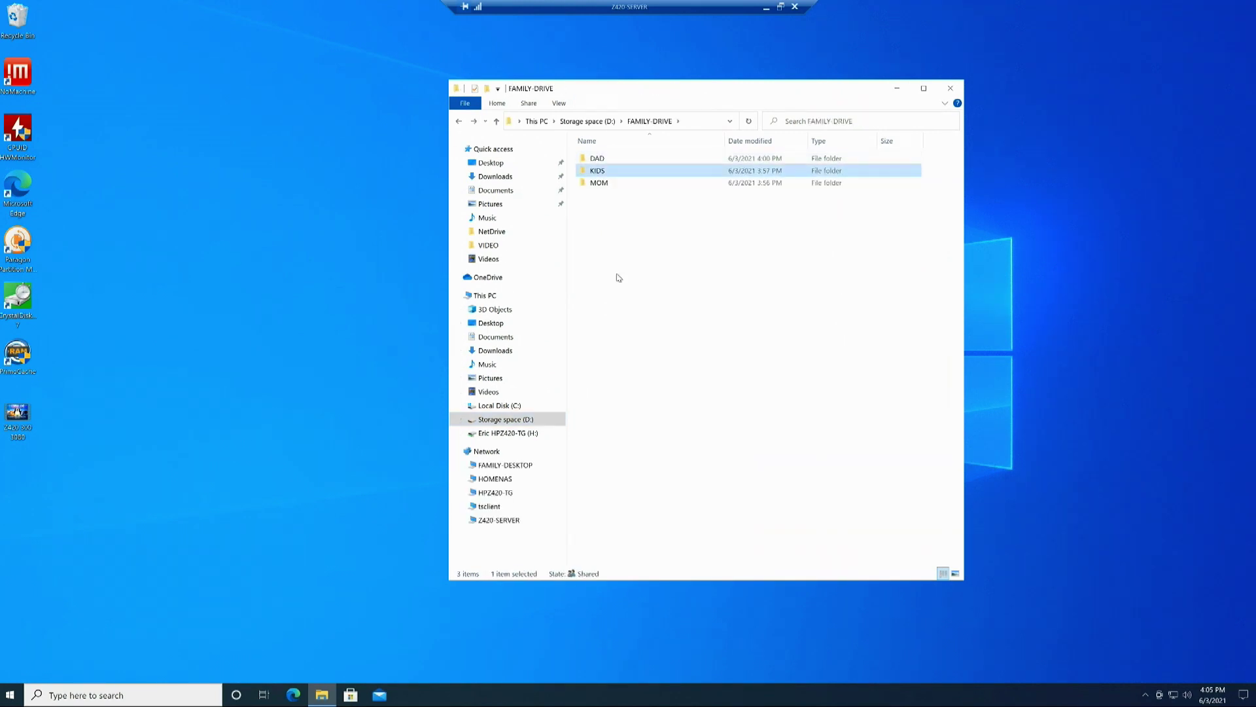
pyautogui.rightClick(601, 347)
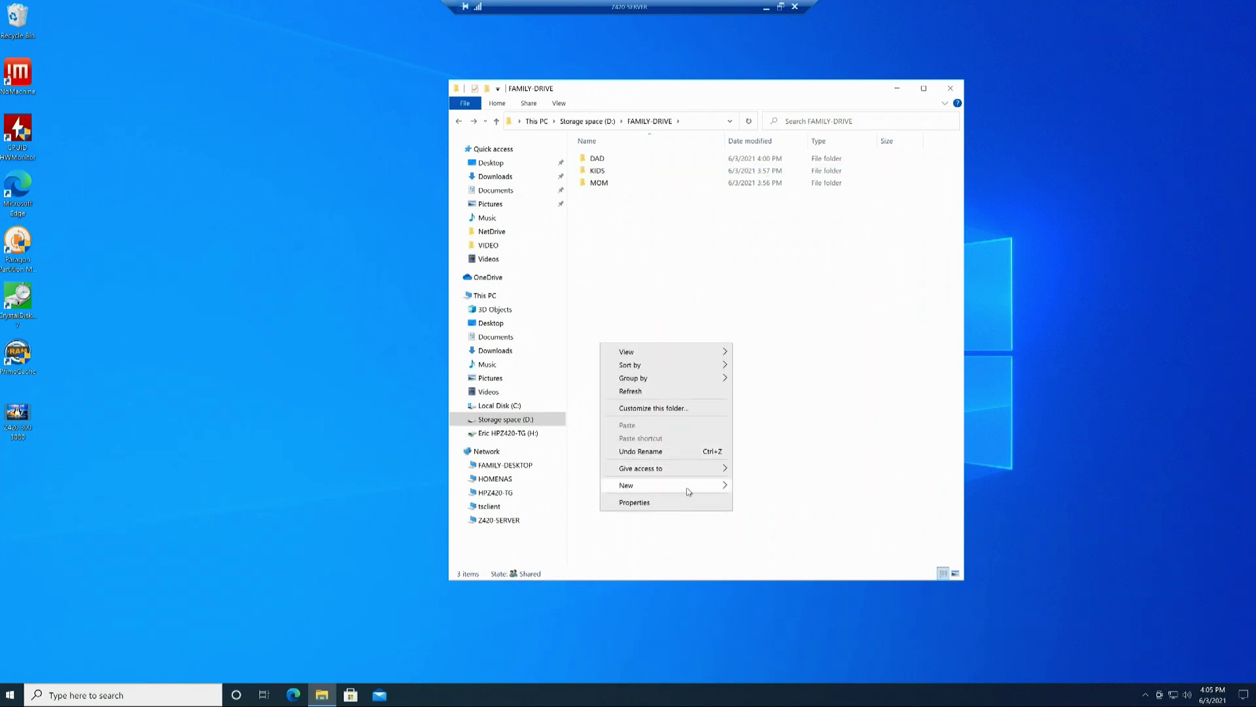
pyautogui.moveTo(688, 491)
pyautogui.click(794, 487)
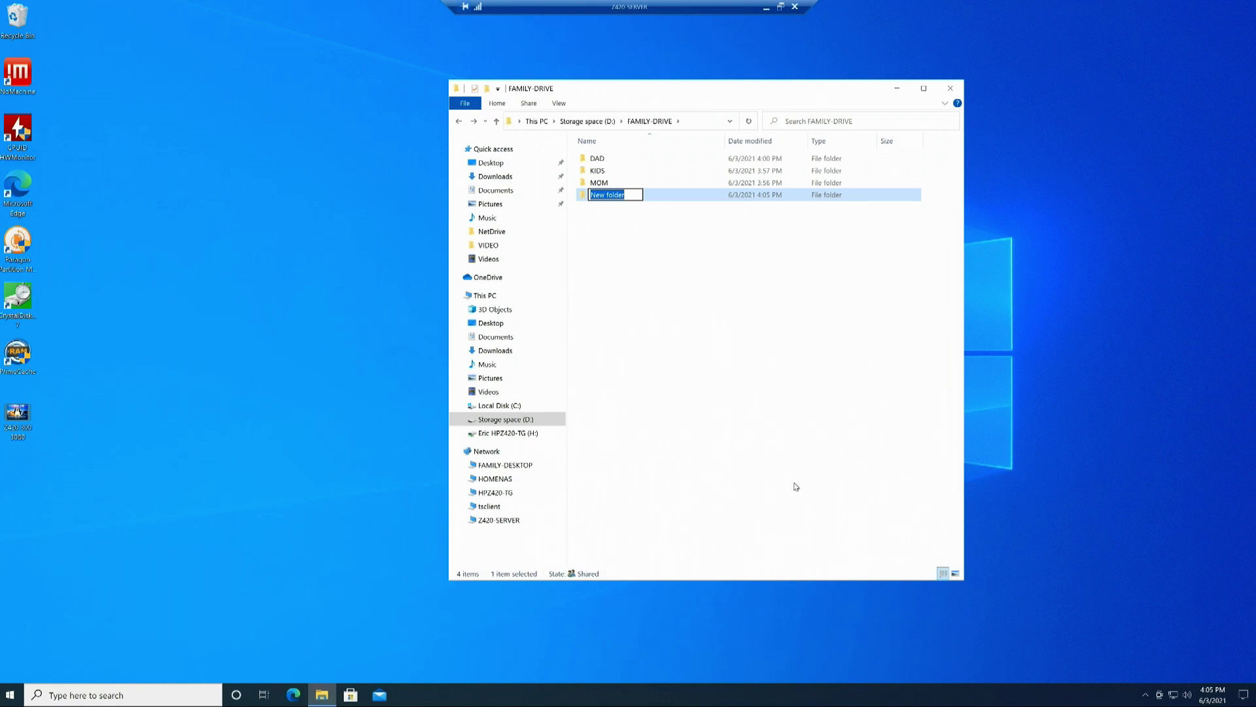
pyautogui.write('MEDIA')
pyautogui.press('Return')
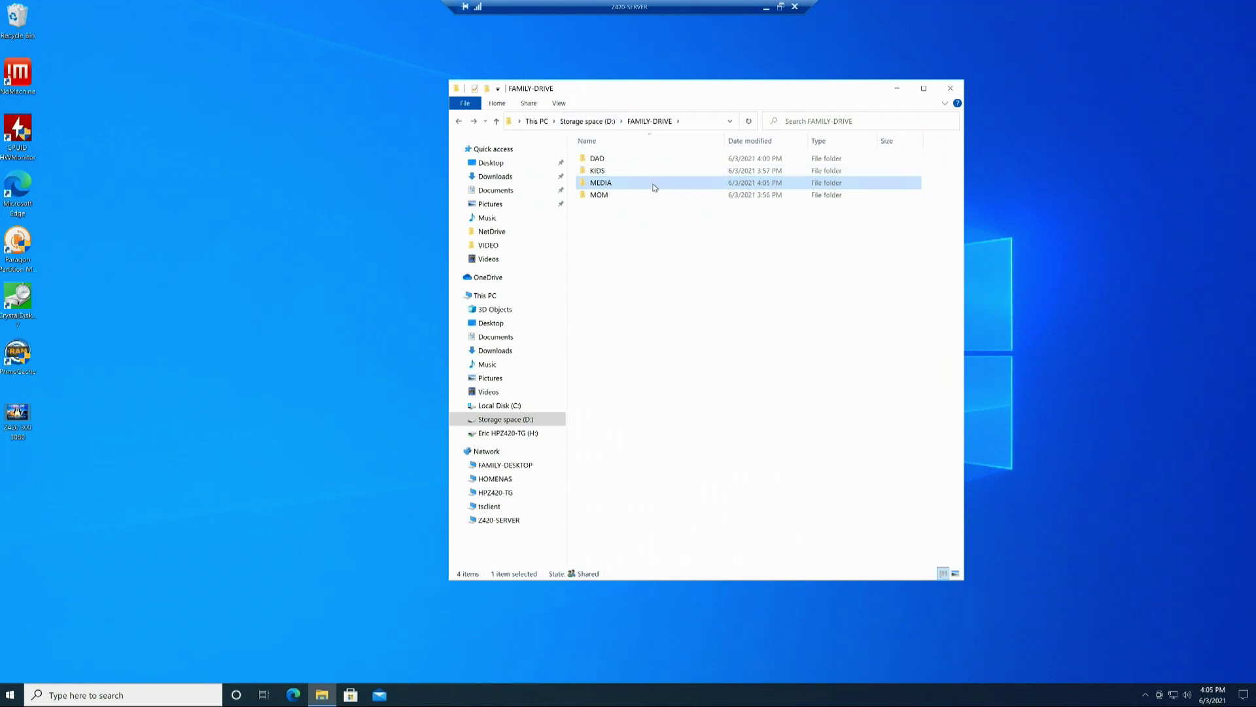
# Create a folder named MUSIC inside the new MEDIA folder and return to FAMILY-DRIVE.
pyautogui.doubleClick(653, 187)
pyautogui.rightClick(636, 226)
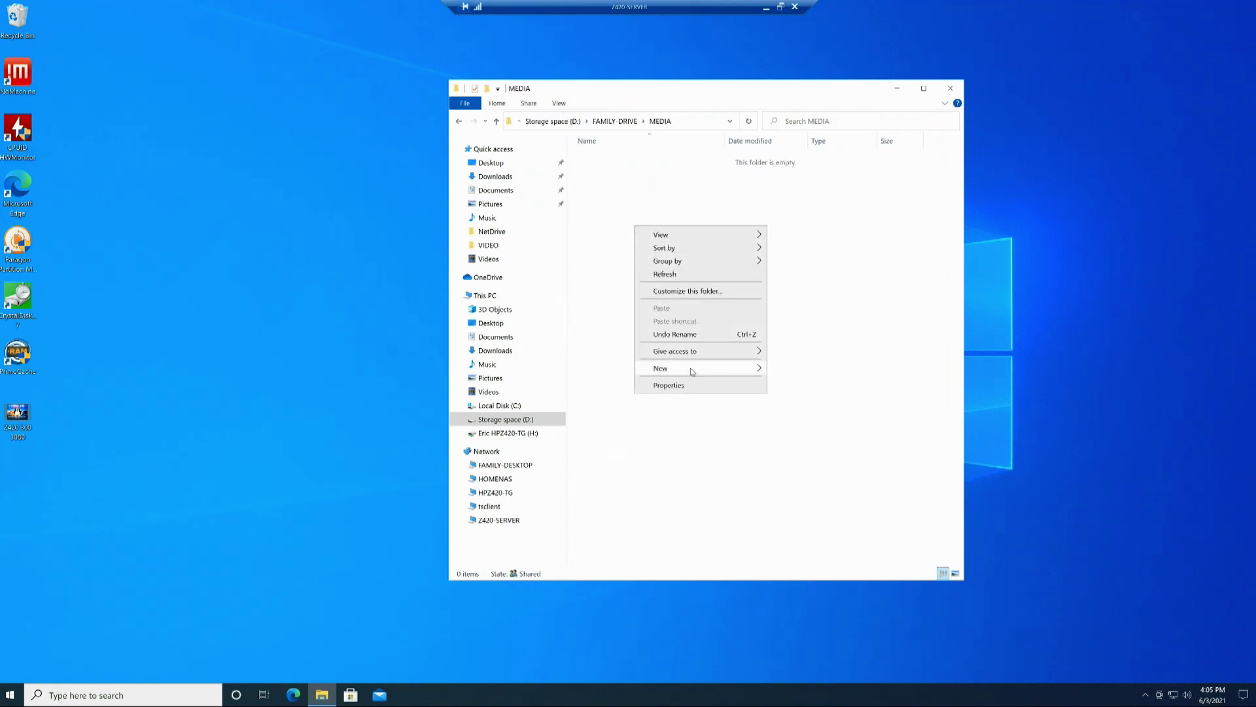
pyautogui.moveTo(691, 371)
pyautogui.click(798, 368)
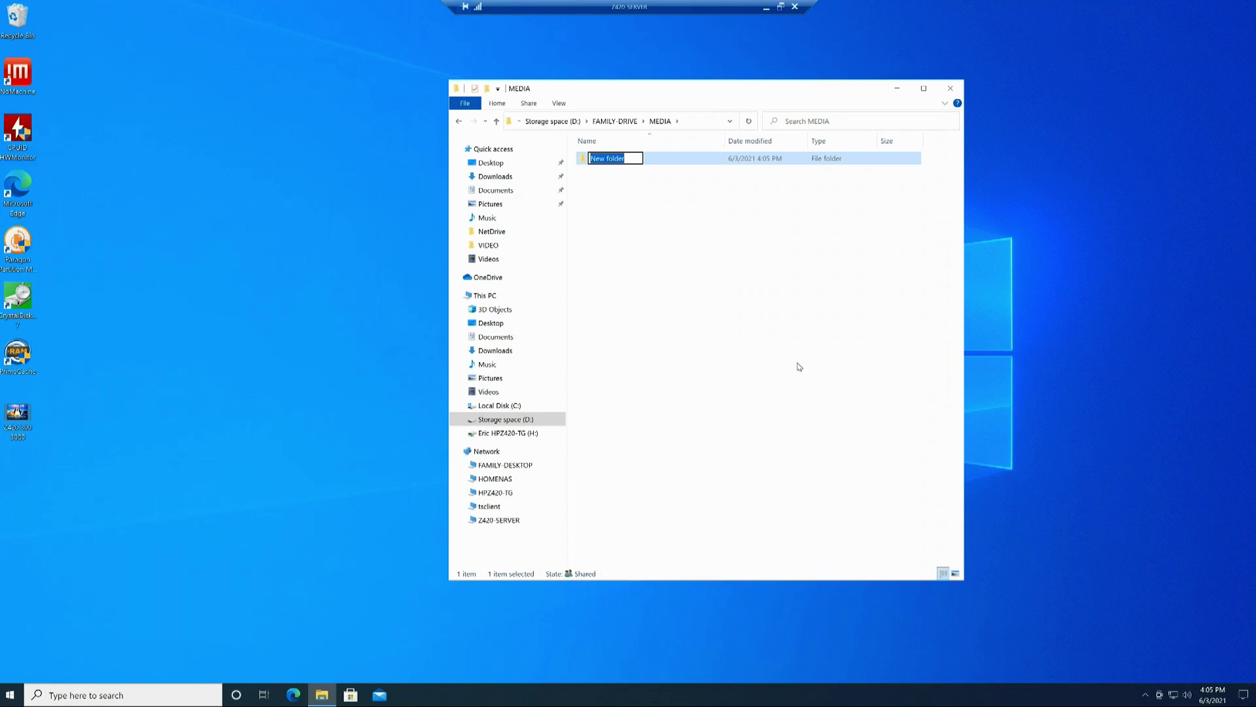
pyautogui.write('MUSIC')
pyautogui.press('Return')
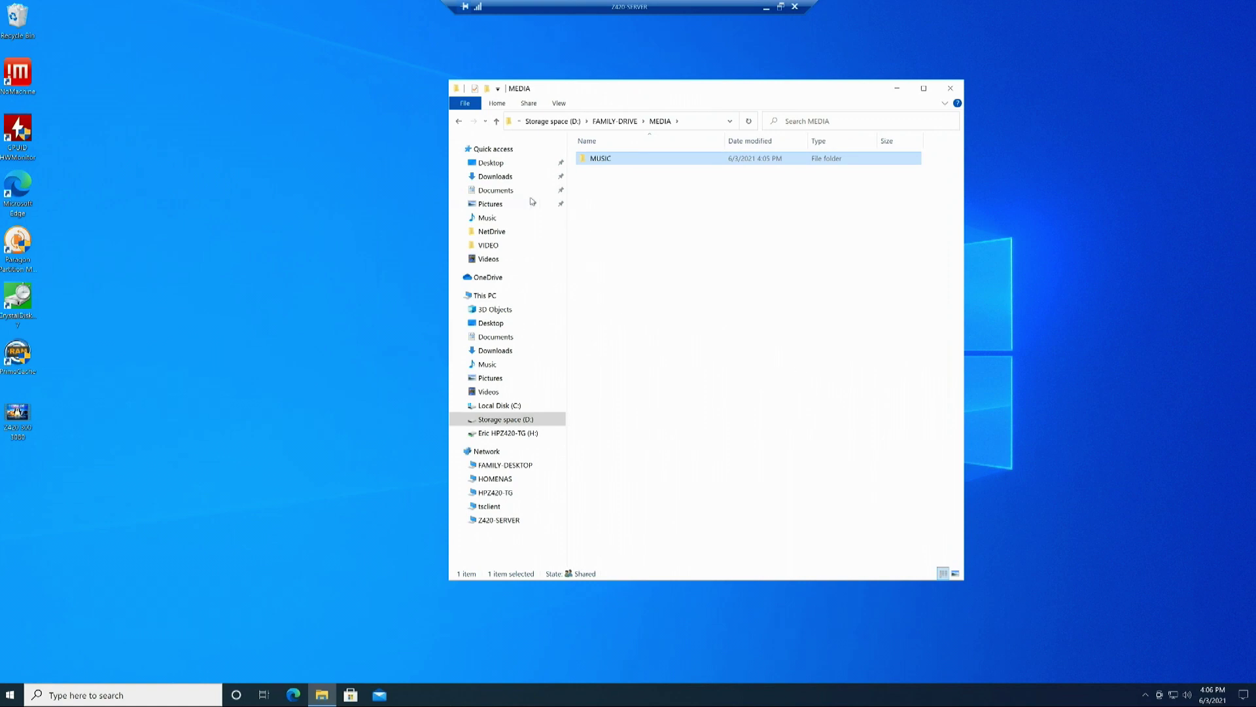
pyautogui.click(460, 121)
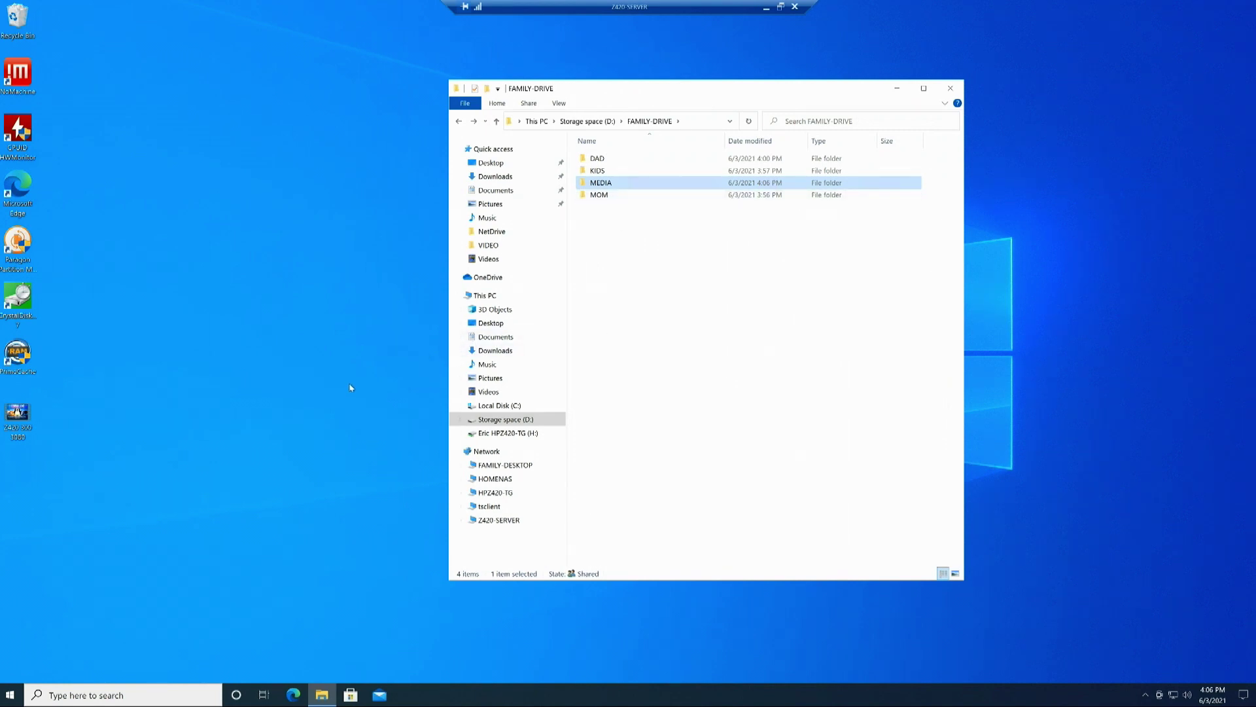
# Minimize the Z420-SERVER remote session and close the KIDS (K:) and This PC windows on the local computer.
pyautogui.click(765, 11)
pyautogui.click(841, 36)
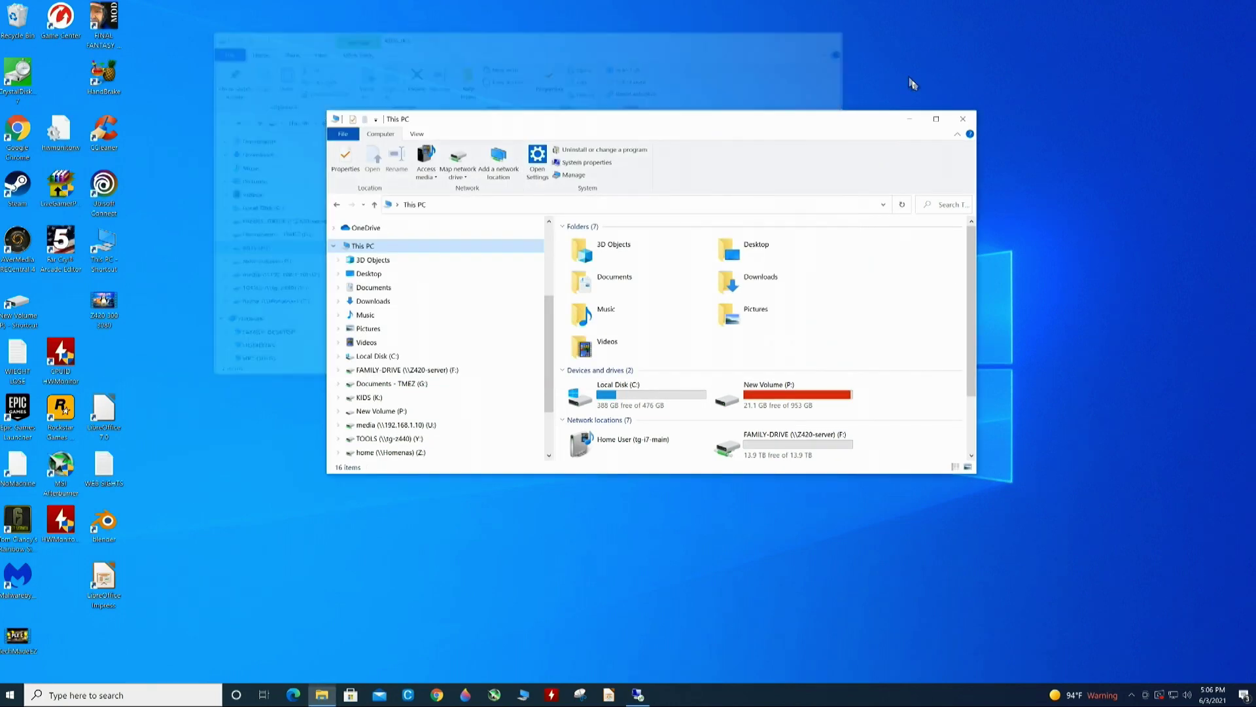
pyautogui.click(962, 118)
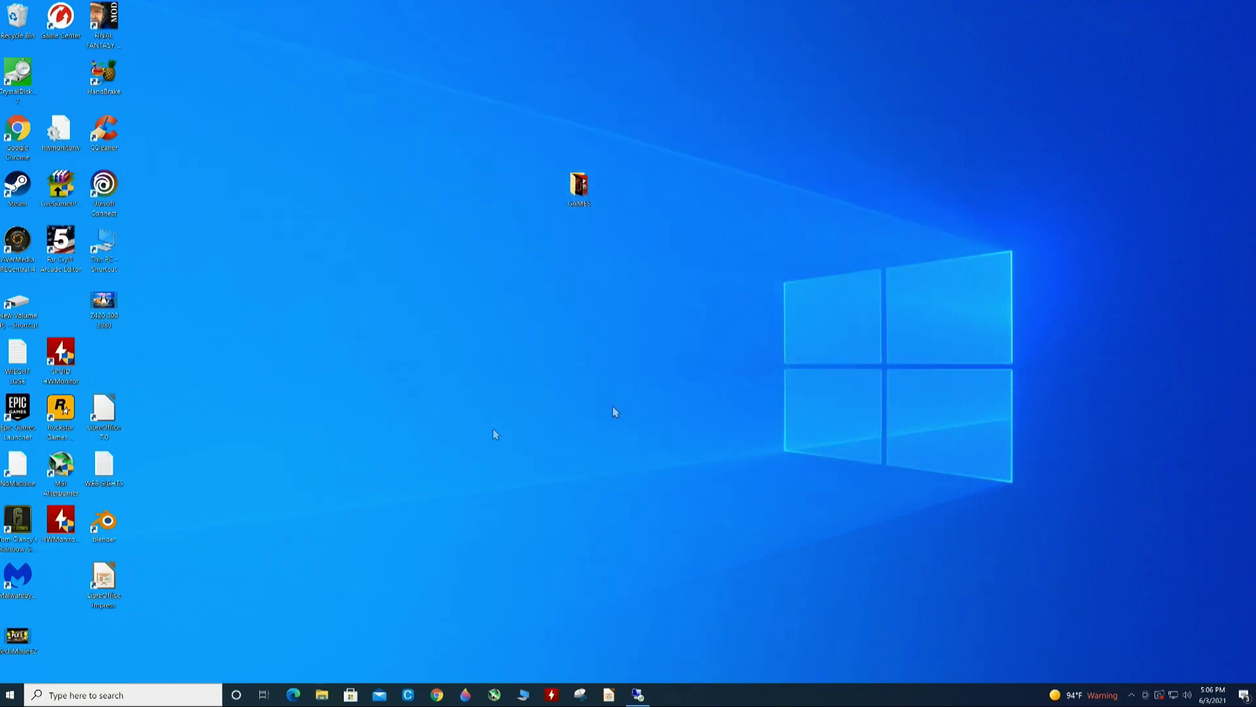
# Browse the network to the MEDIA folder in Z420-SERVER's family-drive share and copy its full network path.
pyautogui.click(321, 695)
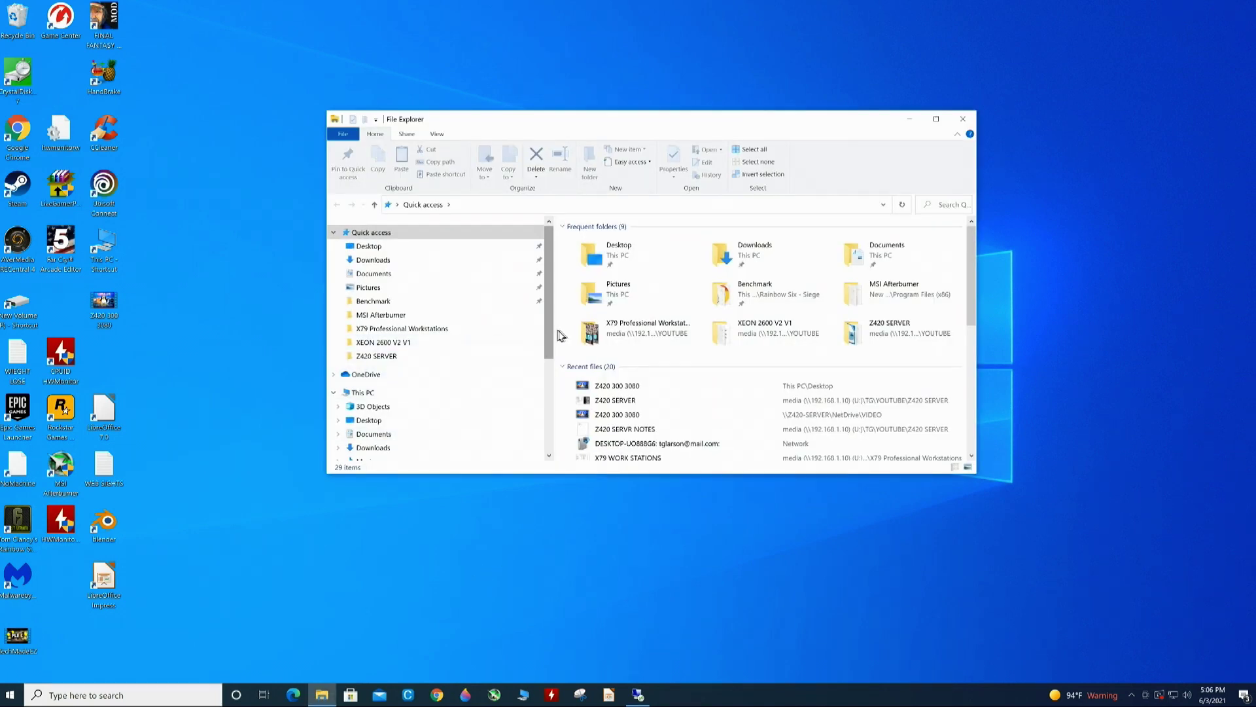
pyautogui.scroll(-3, 553, 334)
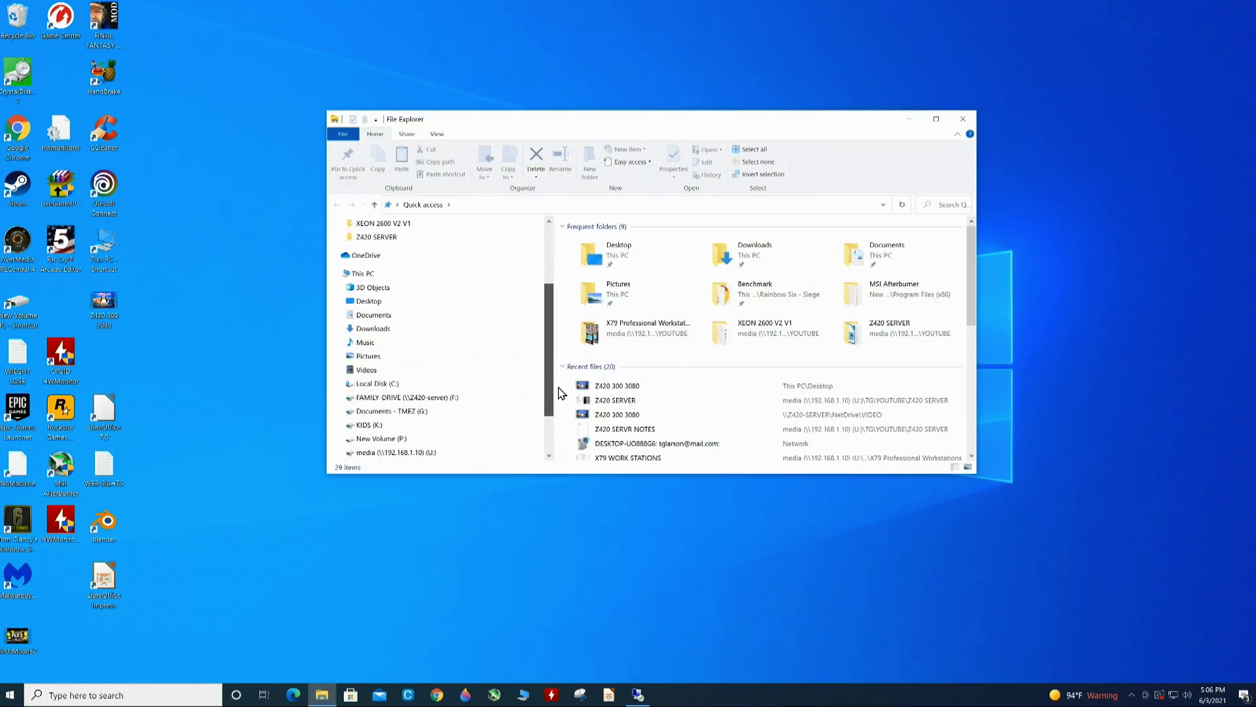
pyautogui.scroll(-2, 563, 412)
pyautogui.click(380, 434)
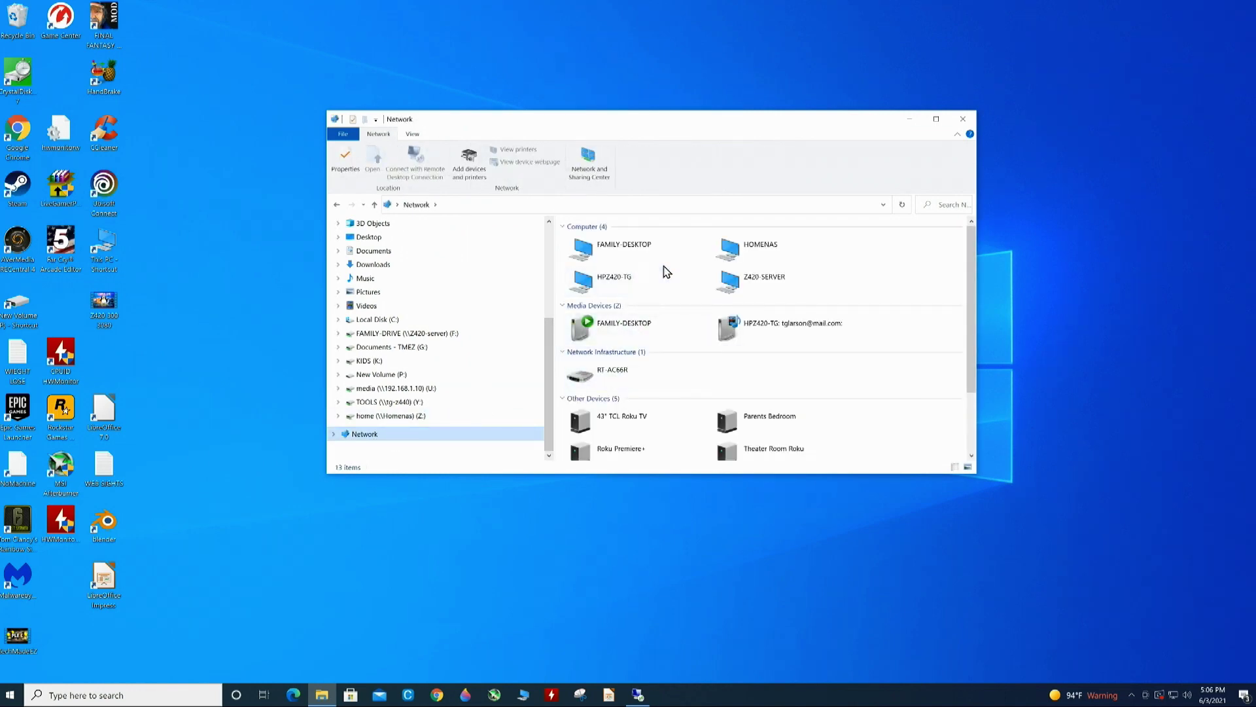
pyautogui.doubleClick(753, 283)
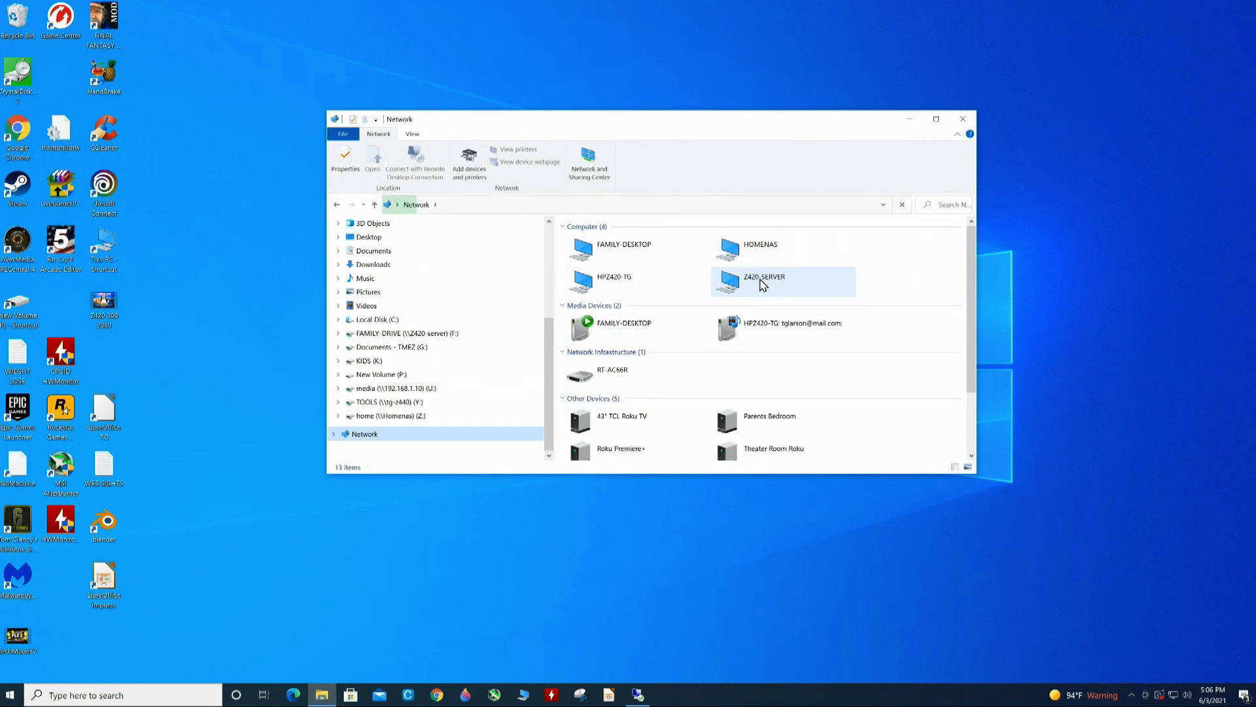
pyautogui.doubleClick(623, 248)
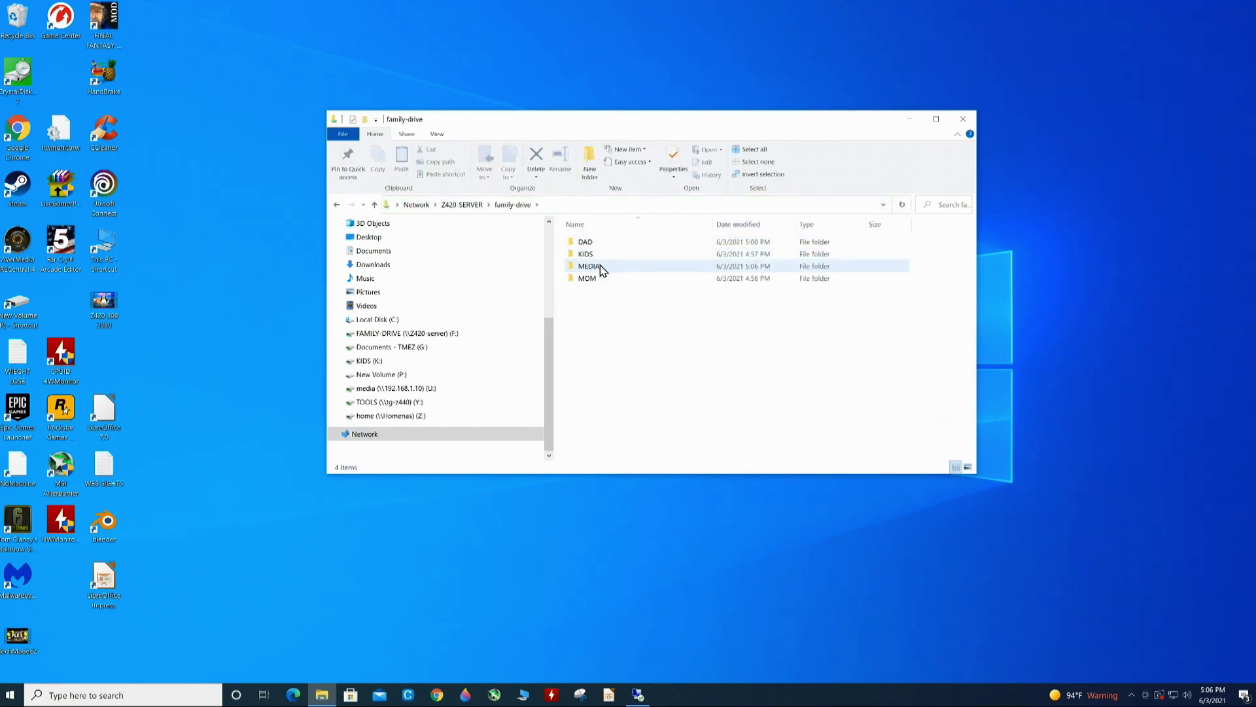
pyautogui.click(602, 266)
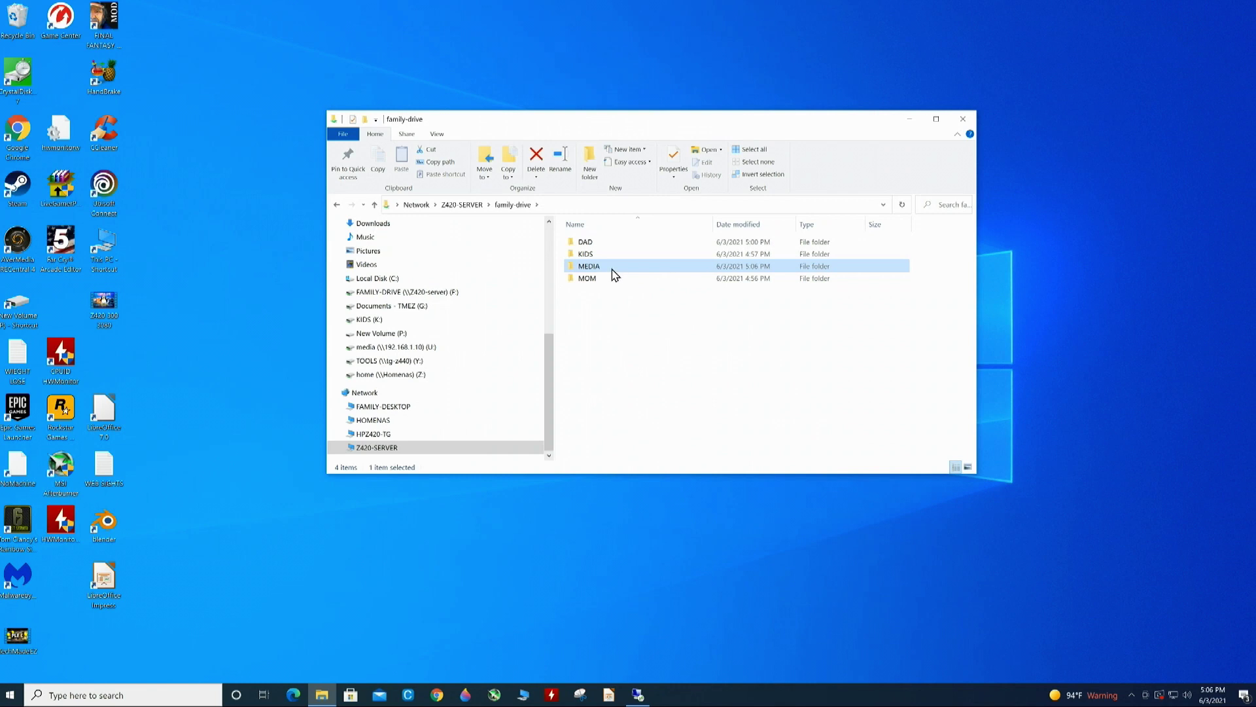
pyautogui.doubleClick(613, 268)
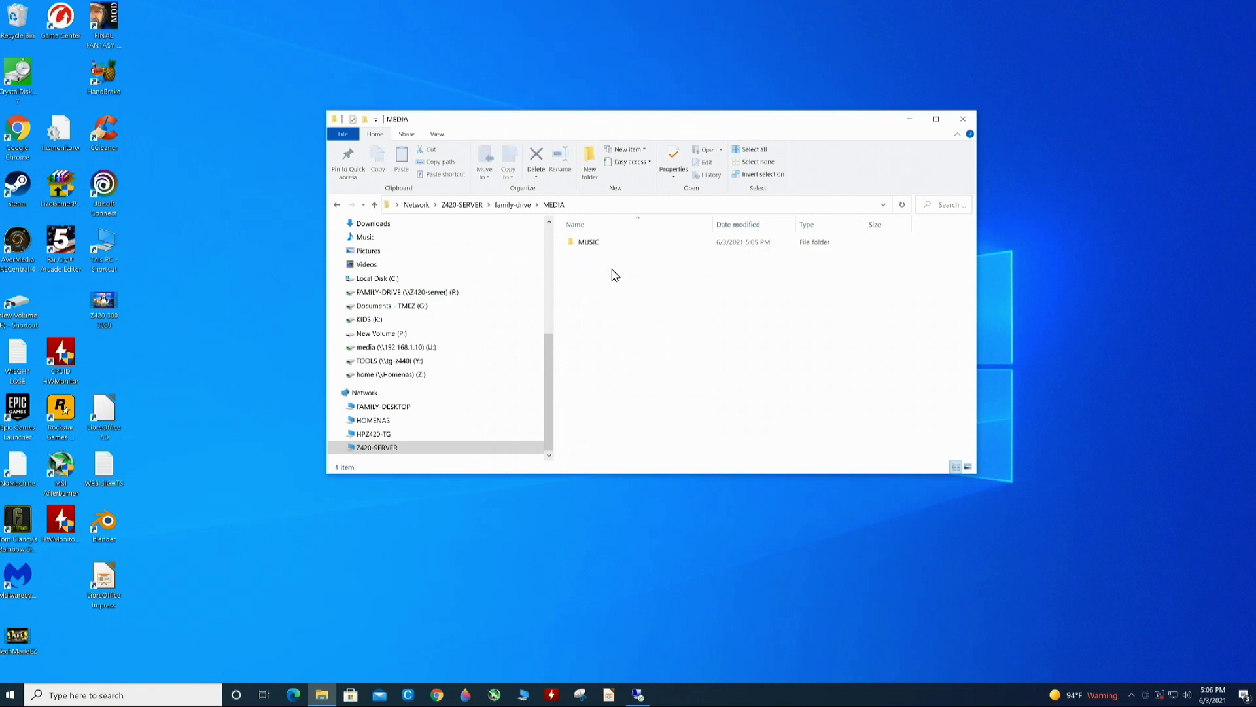
pyautogui.click(586, 205)
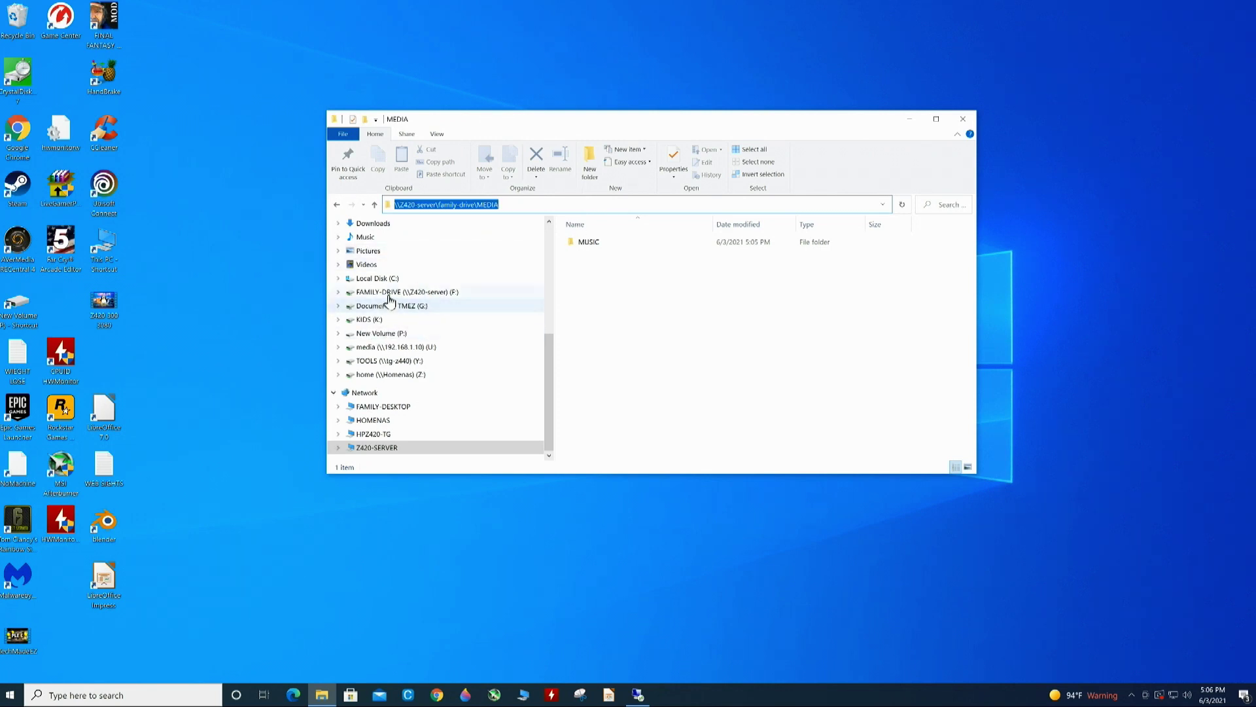
# Map the network folder \\Z420-server\FAMILY-DRIVE\MEDIA on This PC as drive M:, reconnecting at sign-in.
pyautogui.scroll(1, 392, 300)
pyautogui.scroll(1, 390, 300)
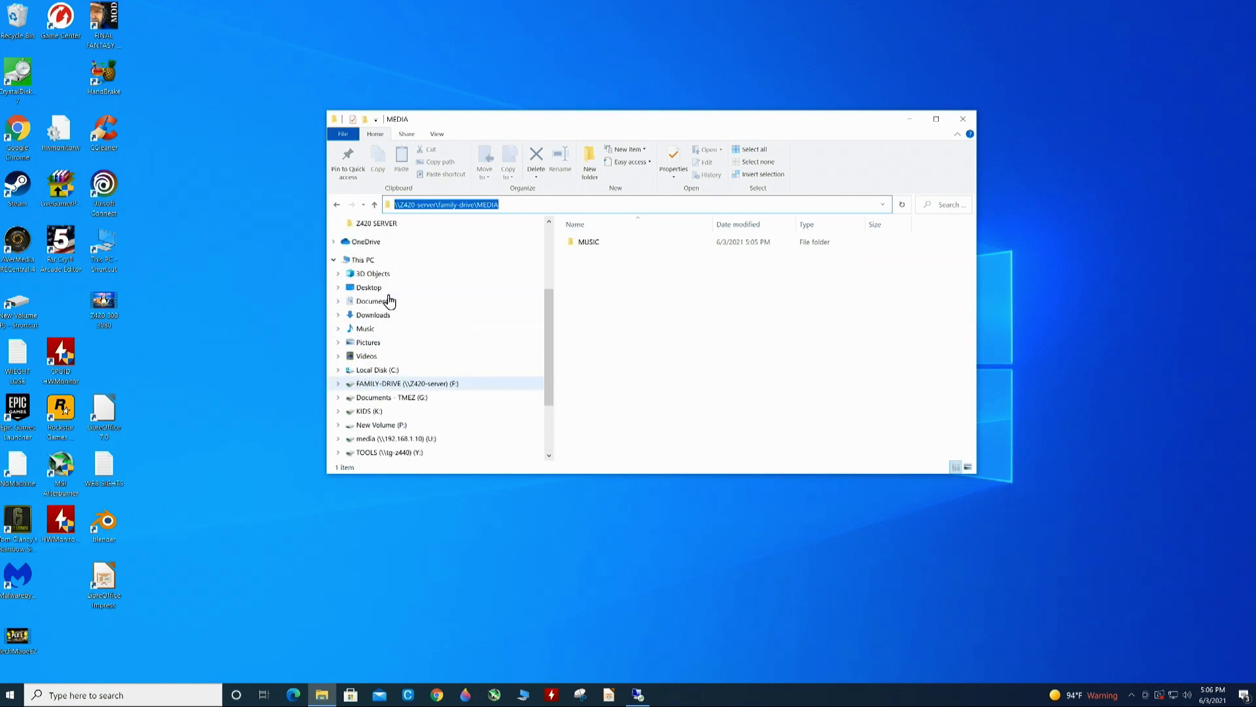
pyautogui.click(358, 260)
pyautogui.rightClick(356, 262)
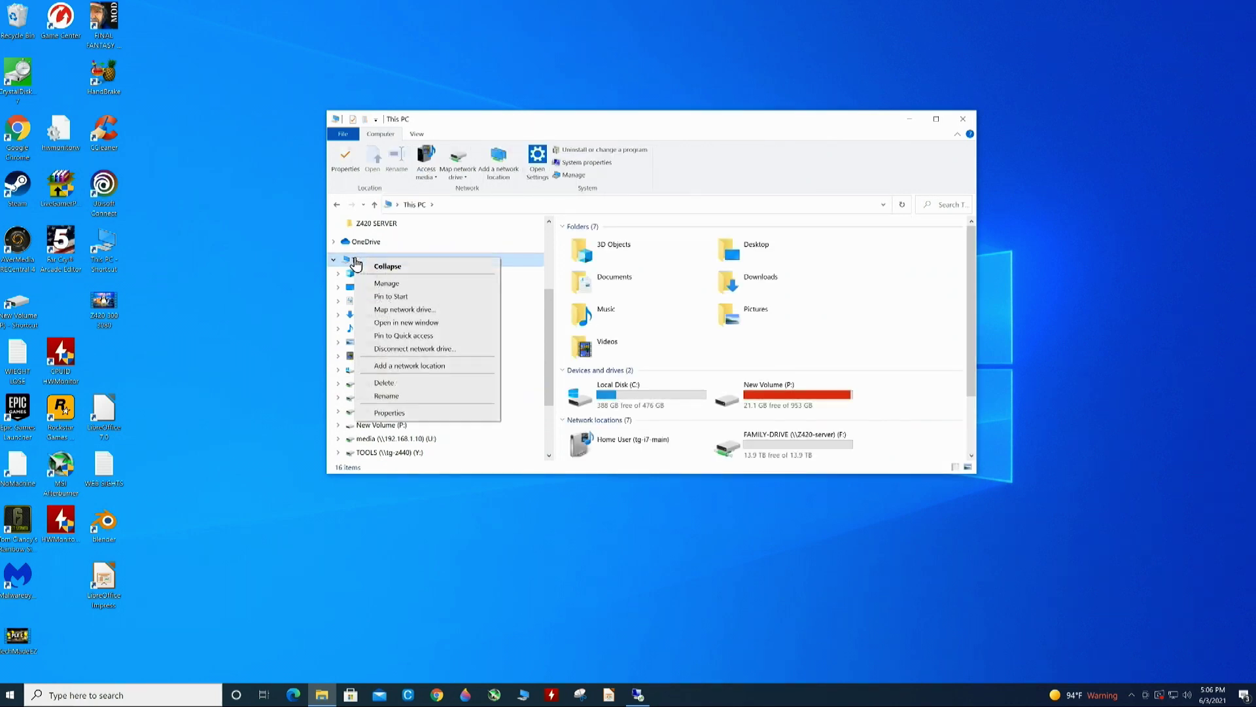
pyautogui.click(396, 315)
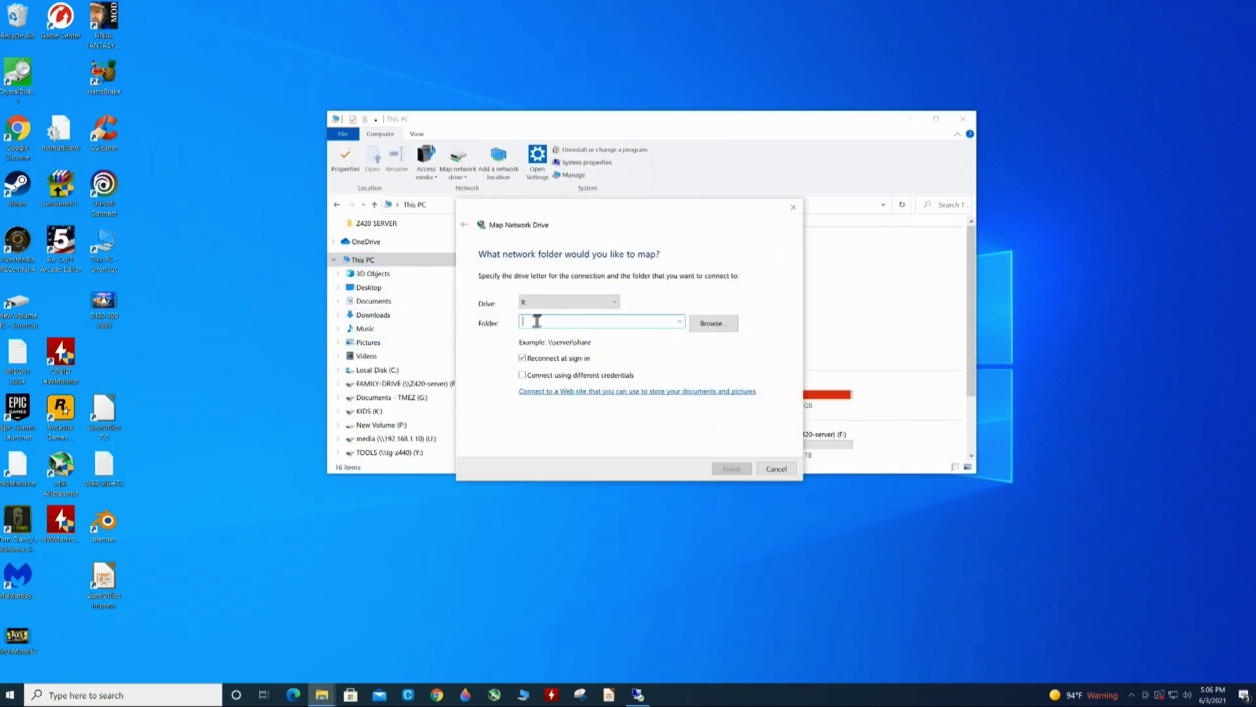
pyautogui.click(570, 303)
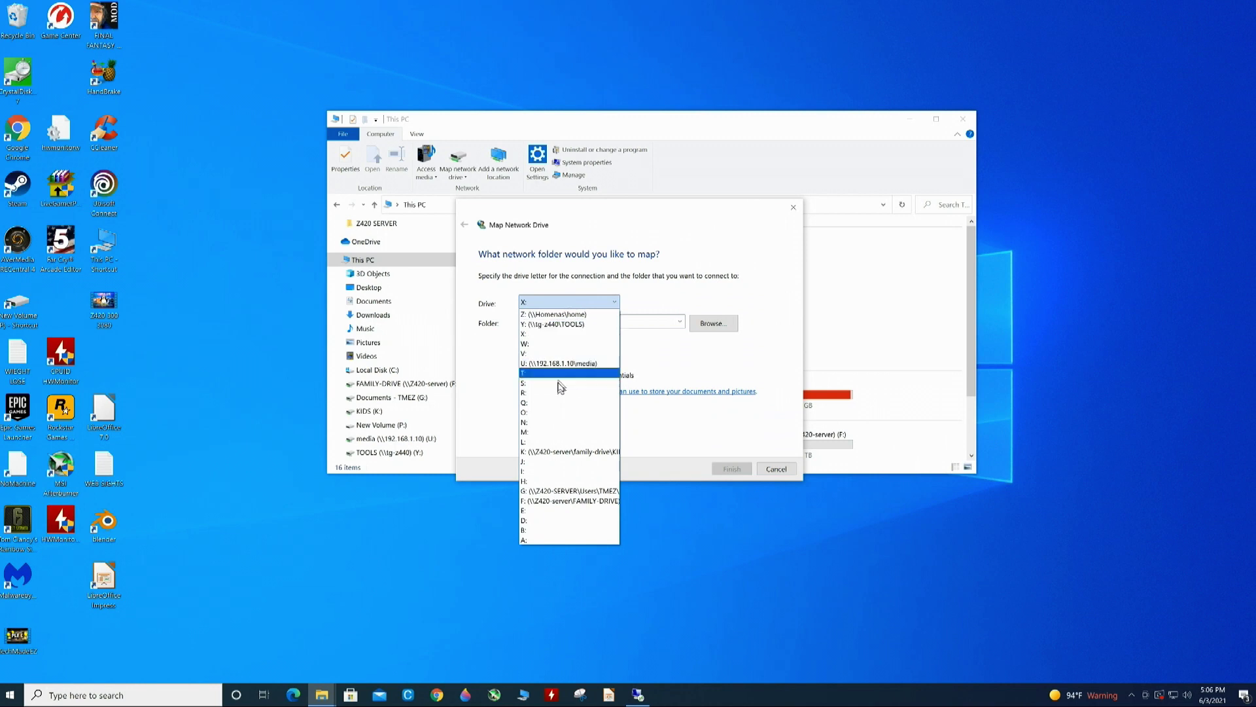
pyautogui.click(541, 433)
pyautogui.click(571, 320)
pyautogui.write('\\\\Z420-SERVER\\FAMILY-DRIVE\\MEDIA')
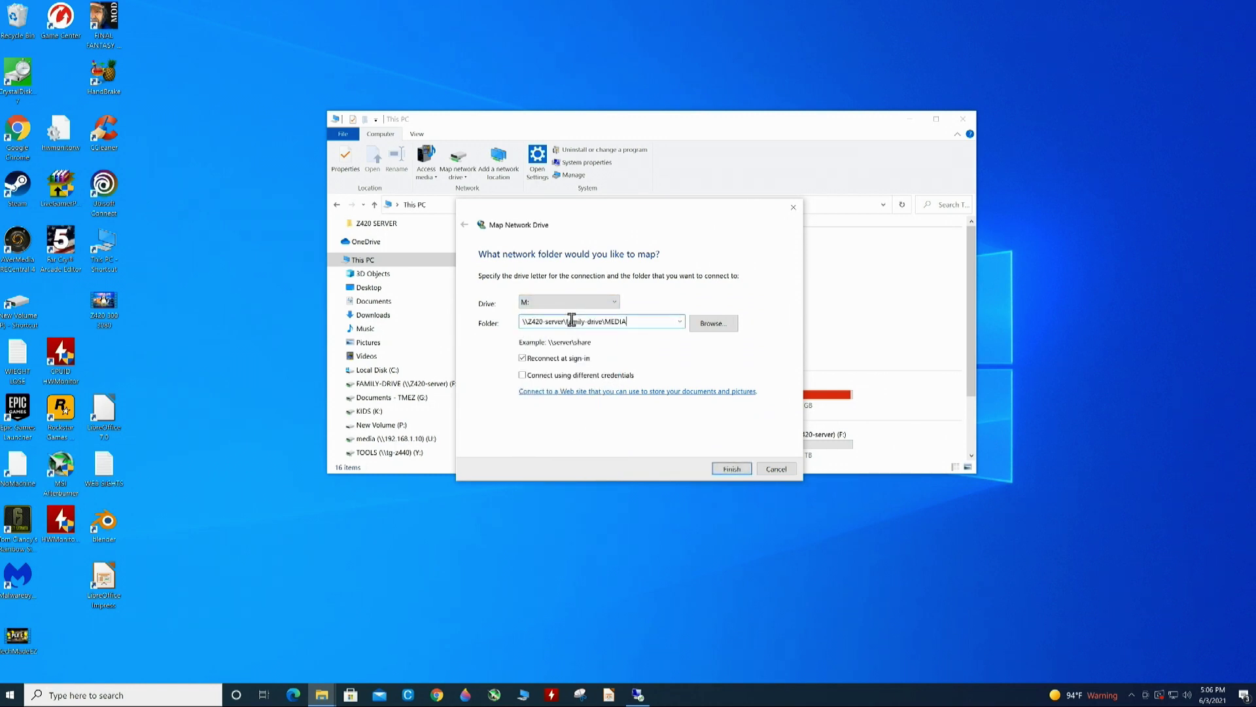
pyautogui.click(706, 323)
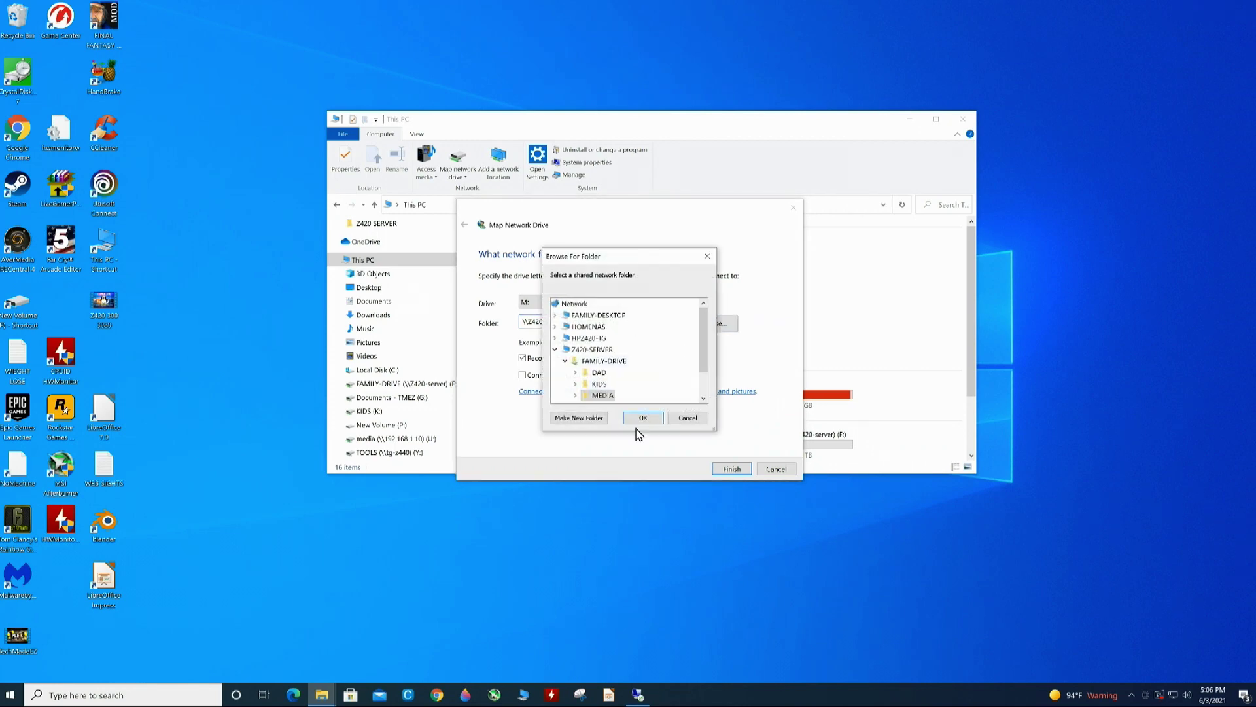
pyautogui.click(642, 420)
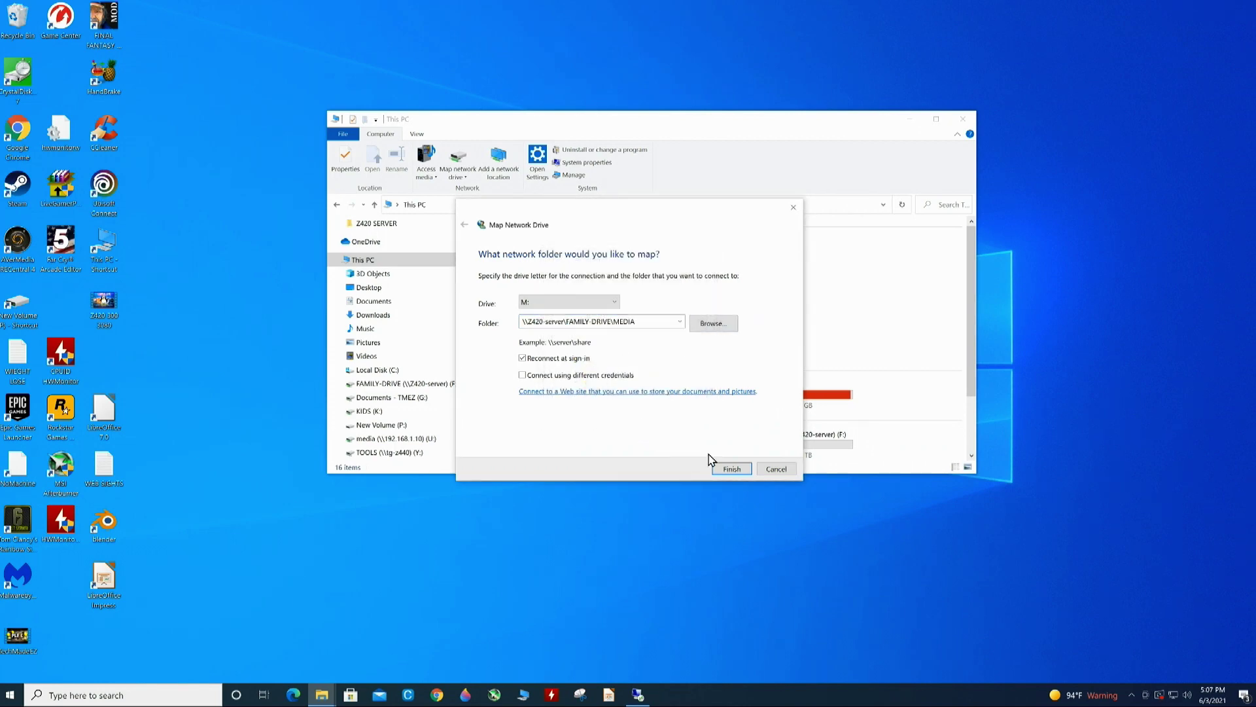
pyautogui.click(732, 469)
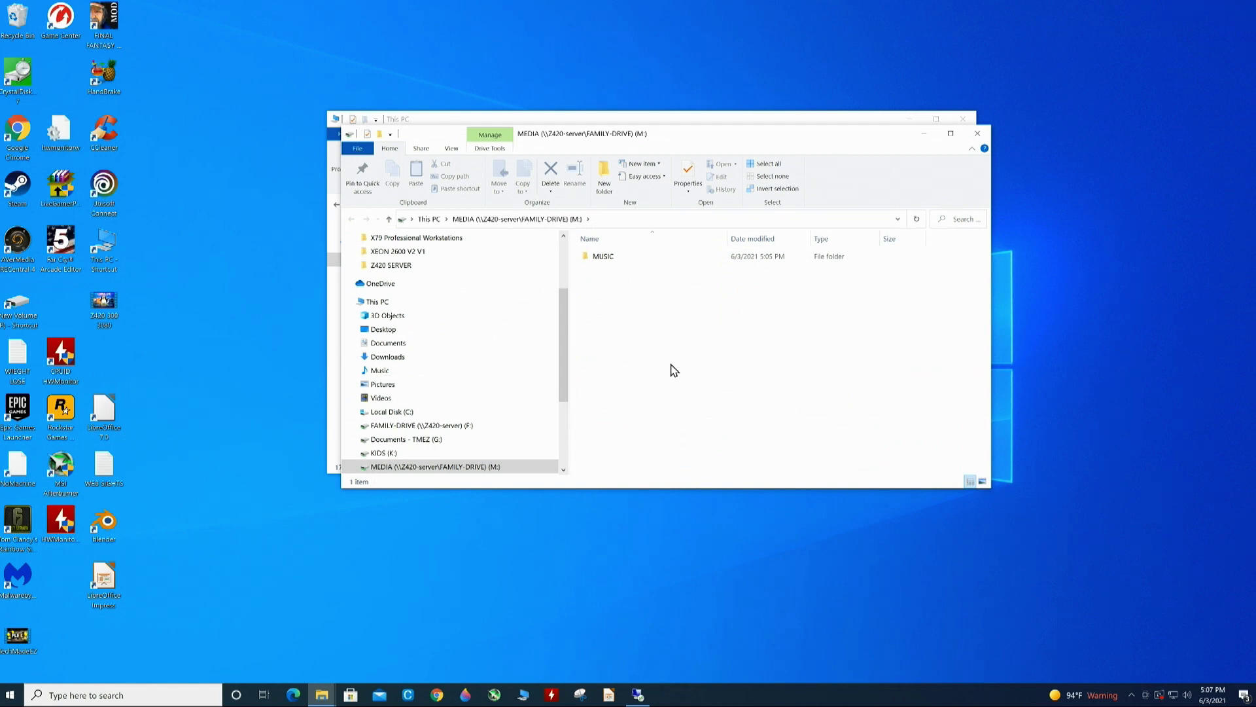
# Close the MEDIA (M:) and This PC windows and return to the FAMILY-DRIVE window in the Z420-SERVER remote session.
pyautogui.click(611, 256)
pyautogui.click(608, 220)
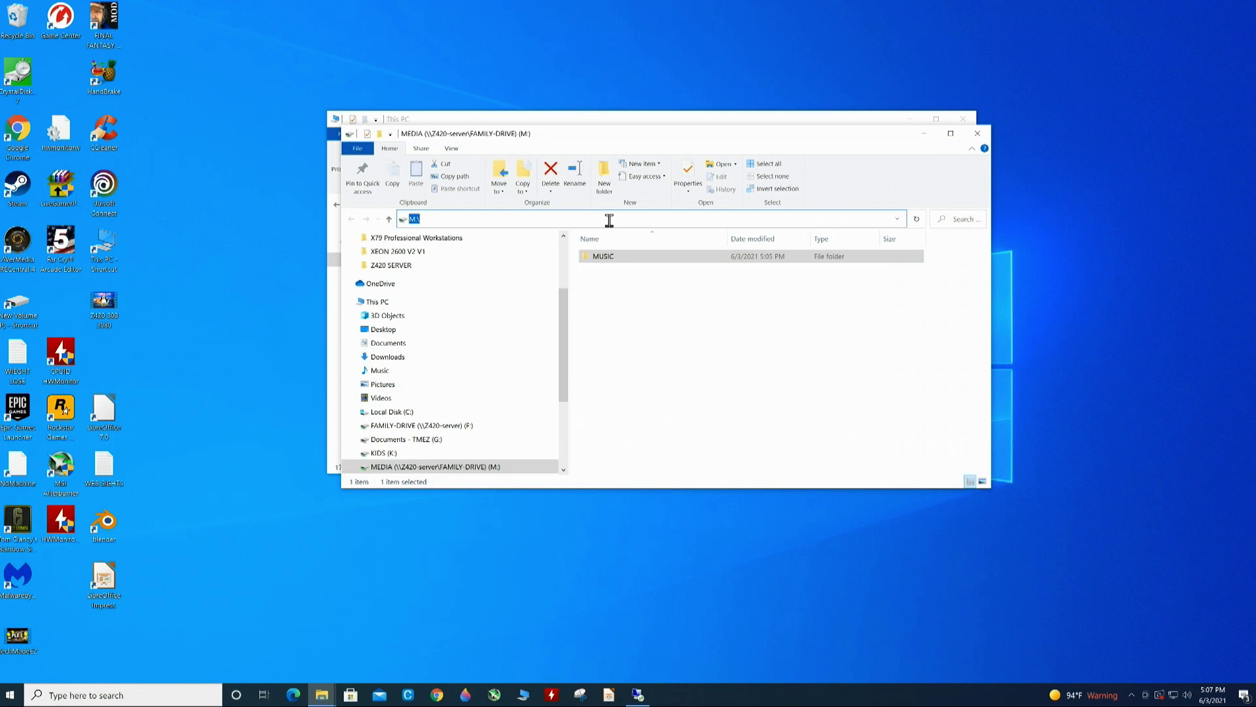
pyautogui.click(978, 133)
pyautogui.moveTo(763, 128); pyautogui.dragTo(736, 79)
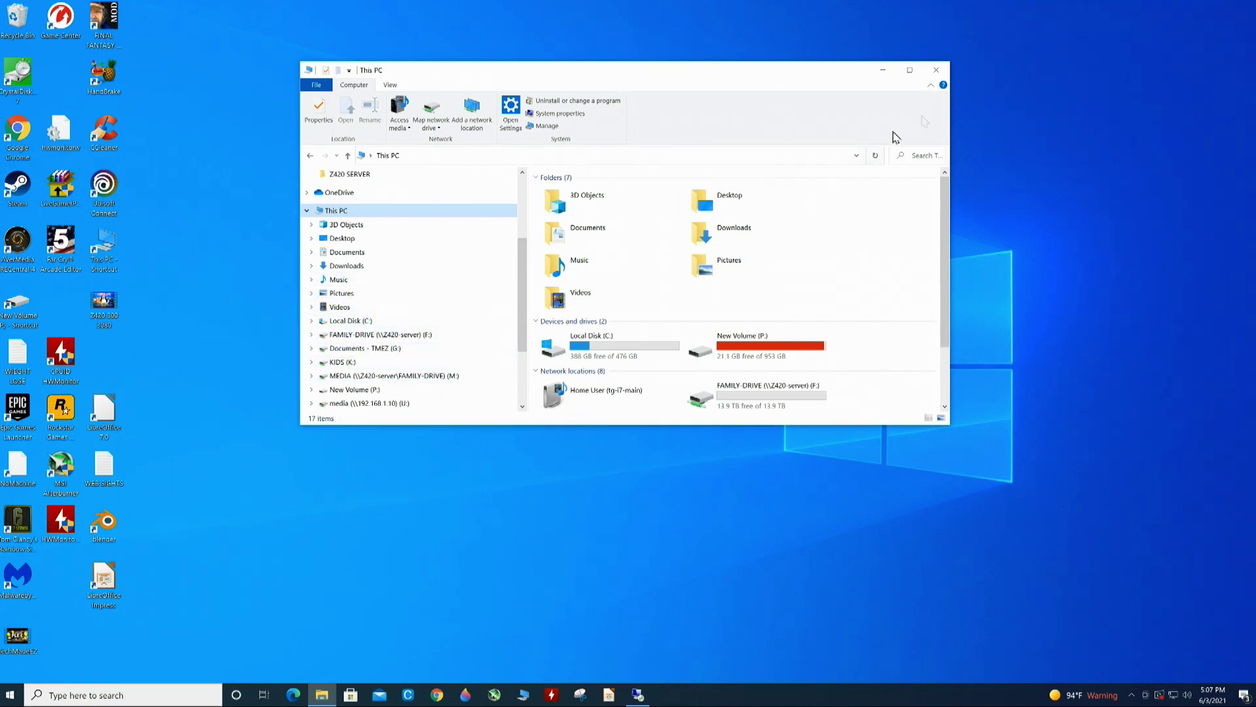
pyautogui.click(936, 70)
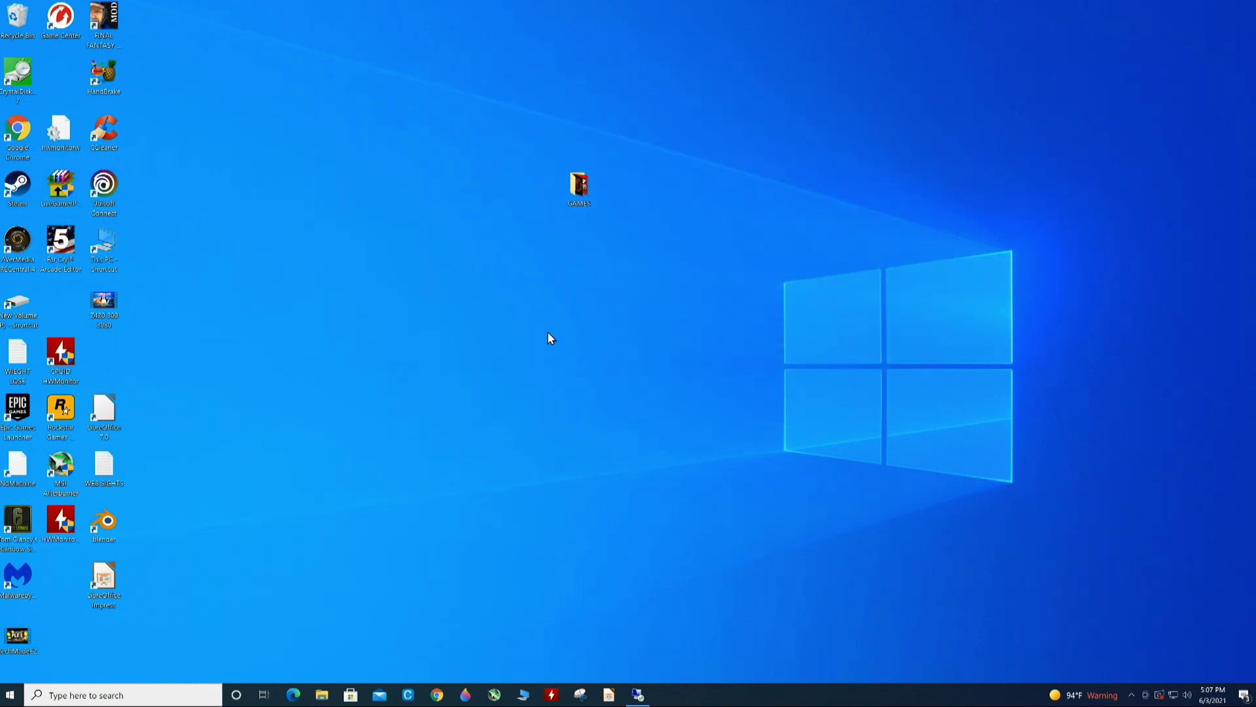
pyautogui.click(638, 695)
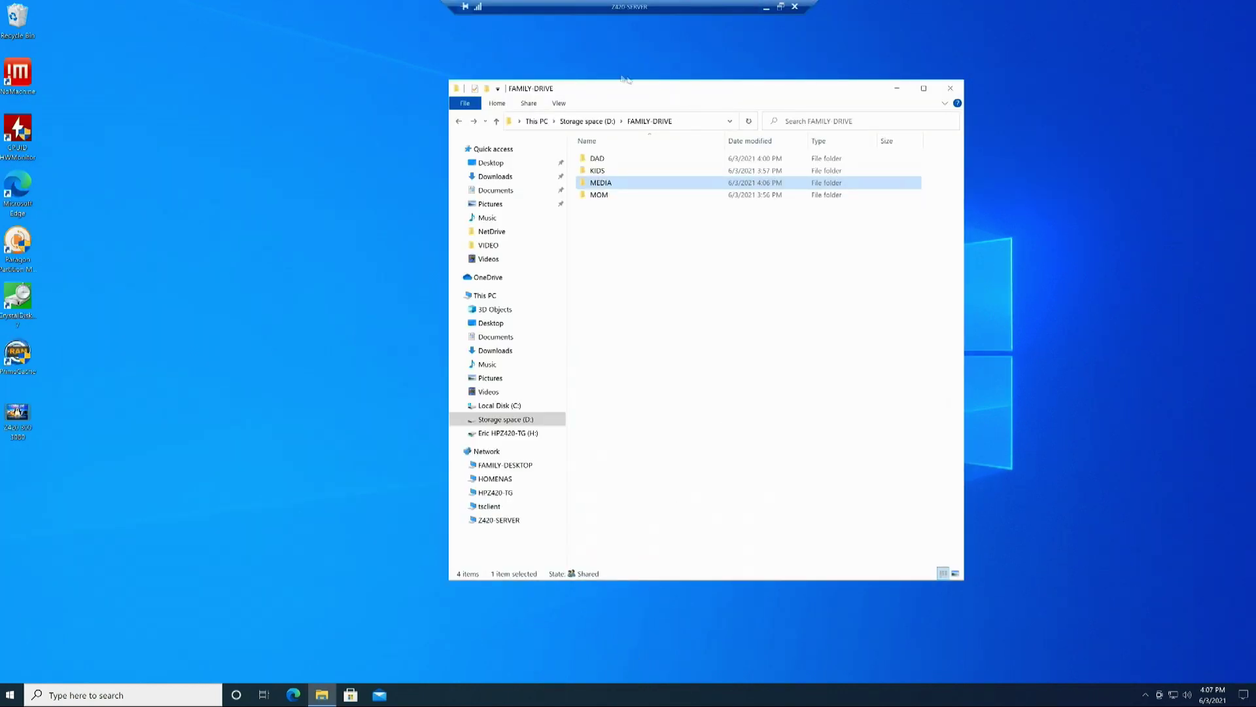
pyautogui.moveTo(653, 86); pyautogui.dragTo(576, 64)
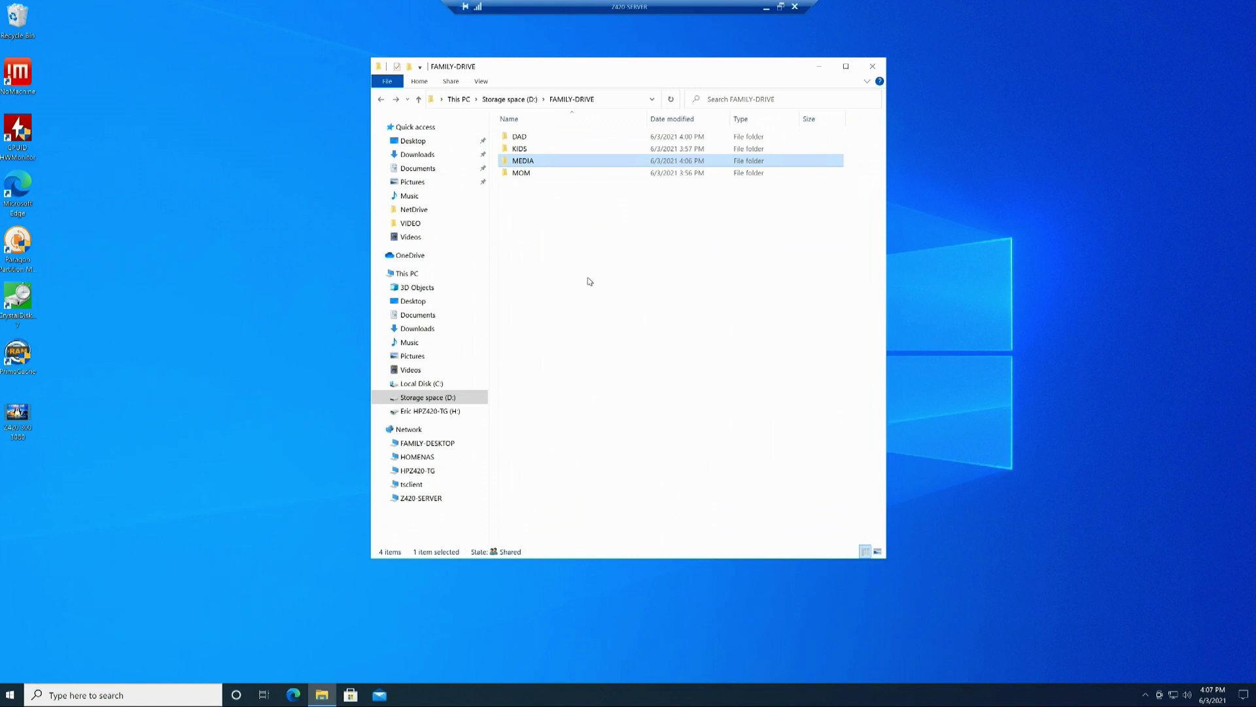